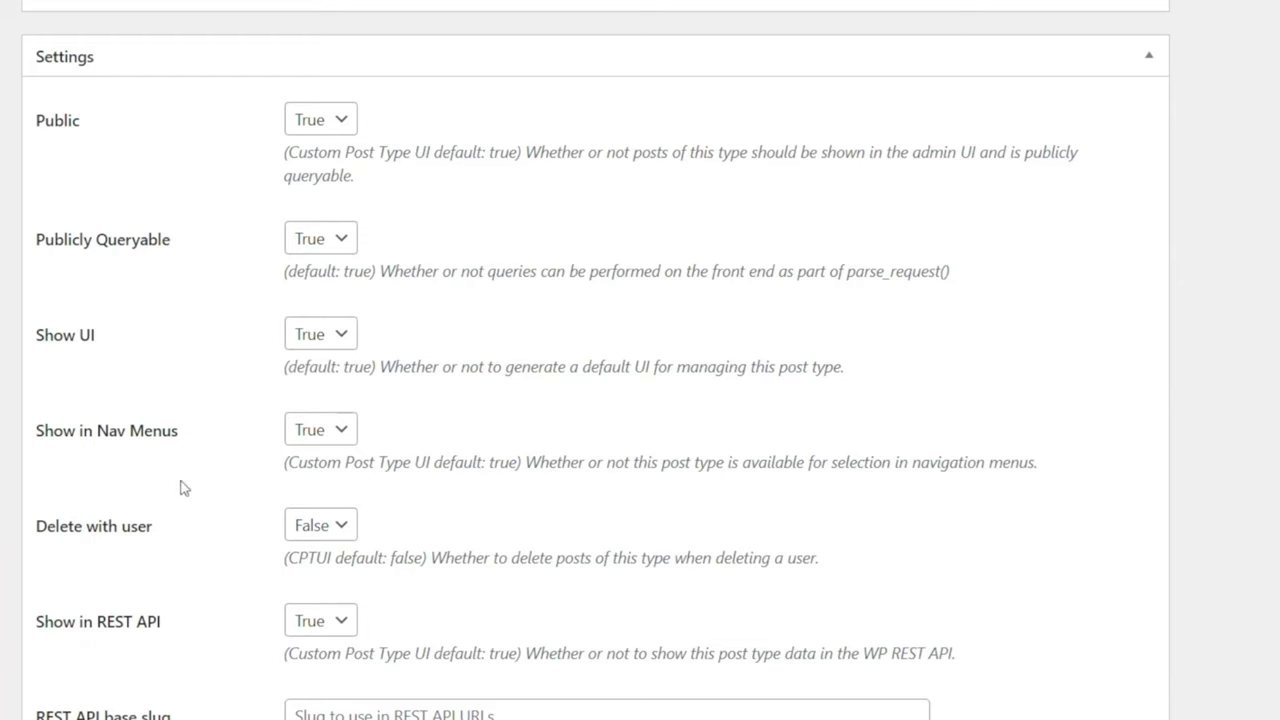
Set Has Archive and Hierarchical to True in the new post type's settings
scroll(188, 398, "down", 1)
scroll(186, 393, "down", 3)
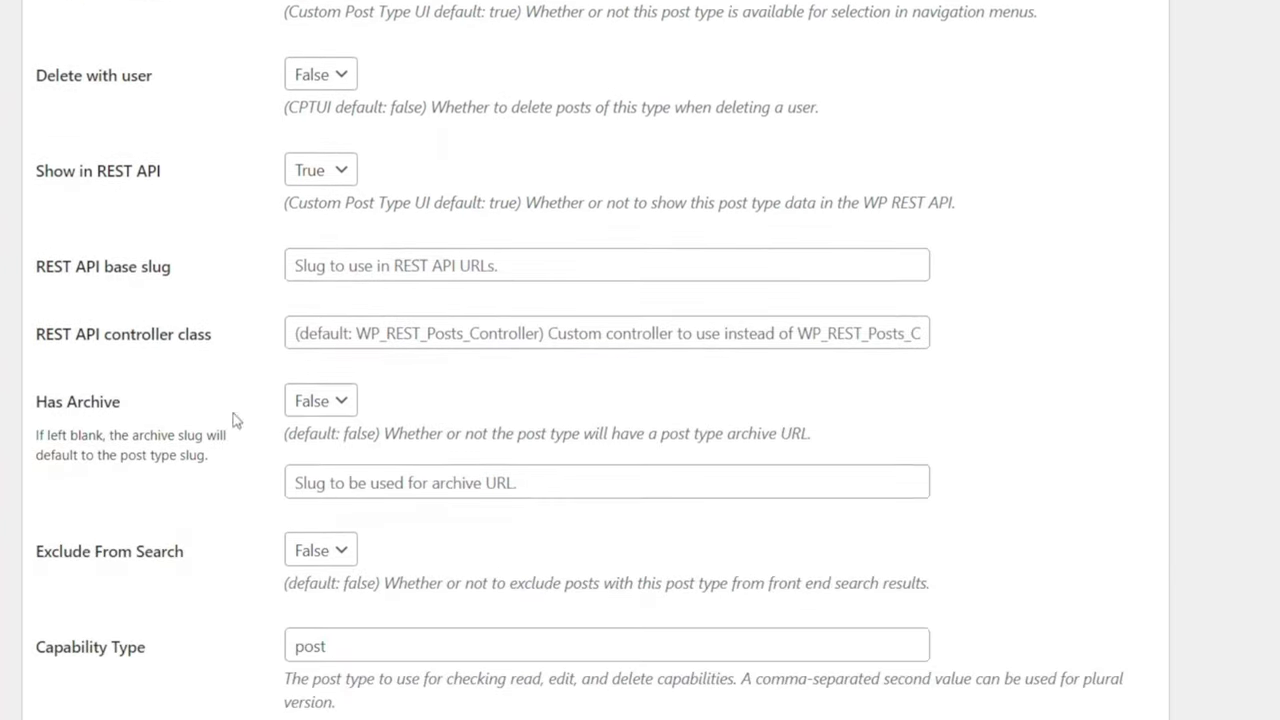
left_click(318, 405)
left_click(310, 452)
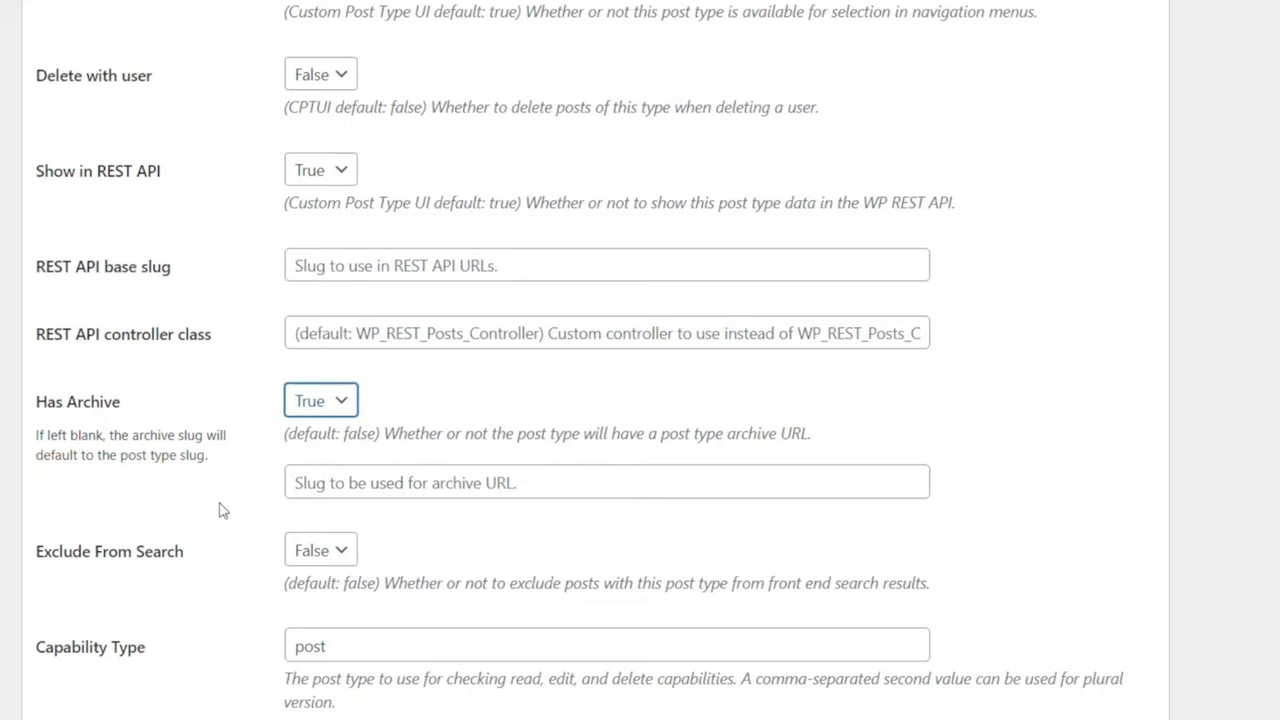
scroll(221, 510, "down", 3)
left_click(336, 441)
left_click(334, 477)
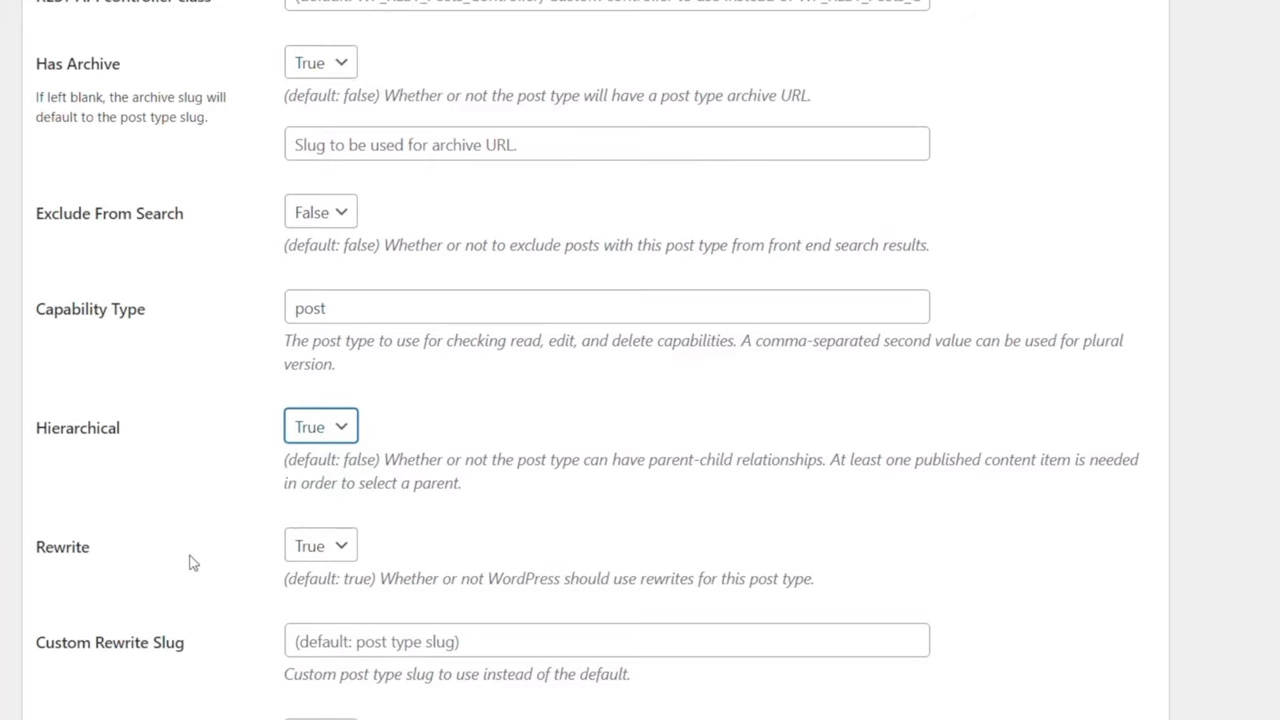
Add the jobs post type with the remaining settings left at their defaults
scroll(193, 563, "down", 4)
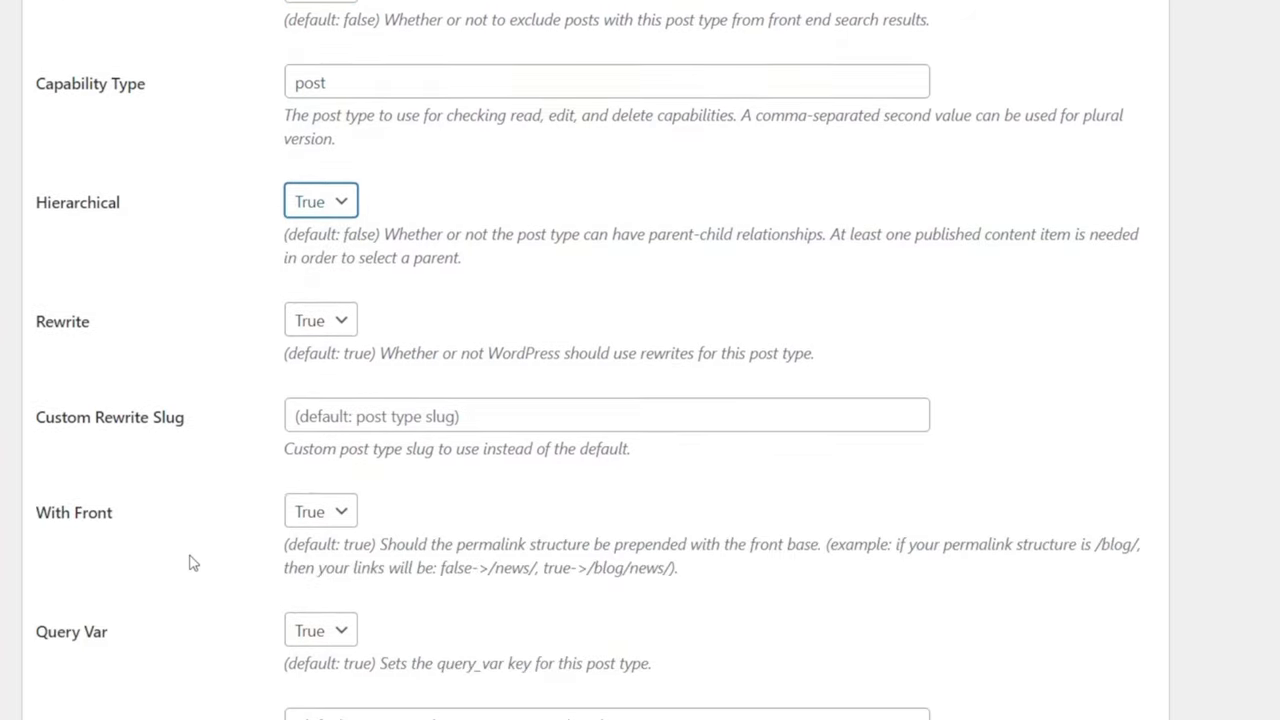
scroll(193, 563, "down", 6)
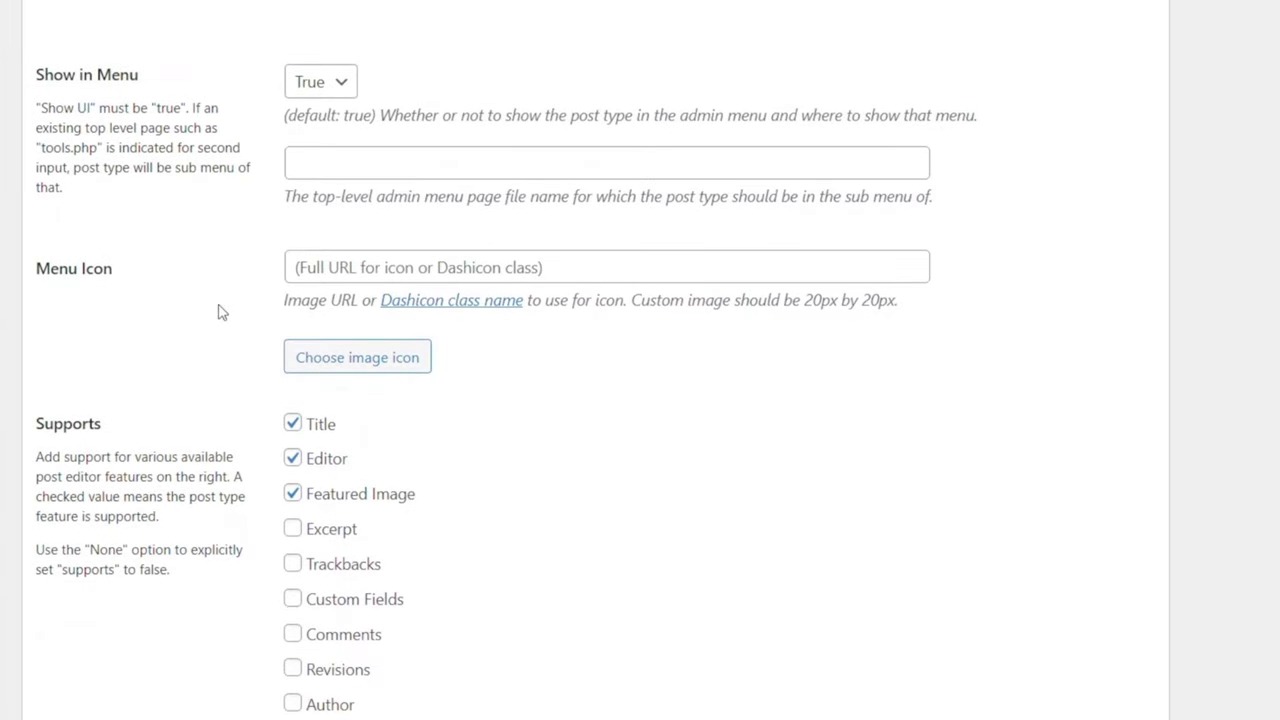
scroll(222, 312, "down", 3)
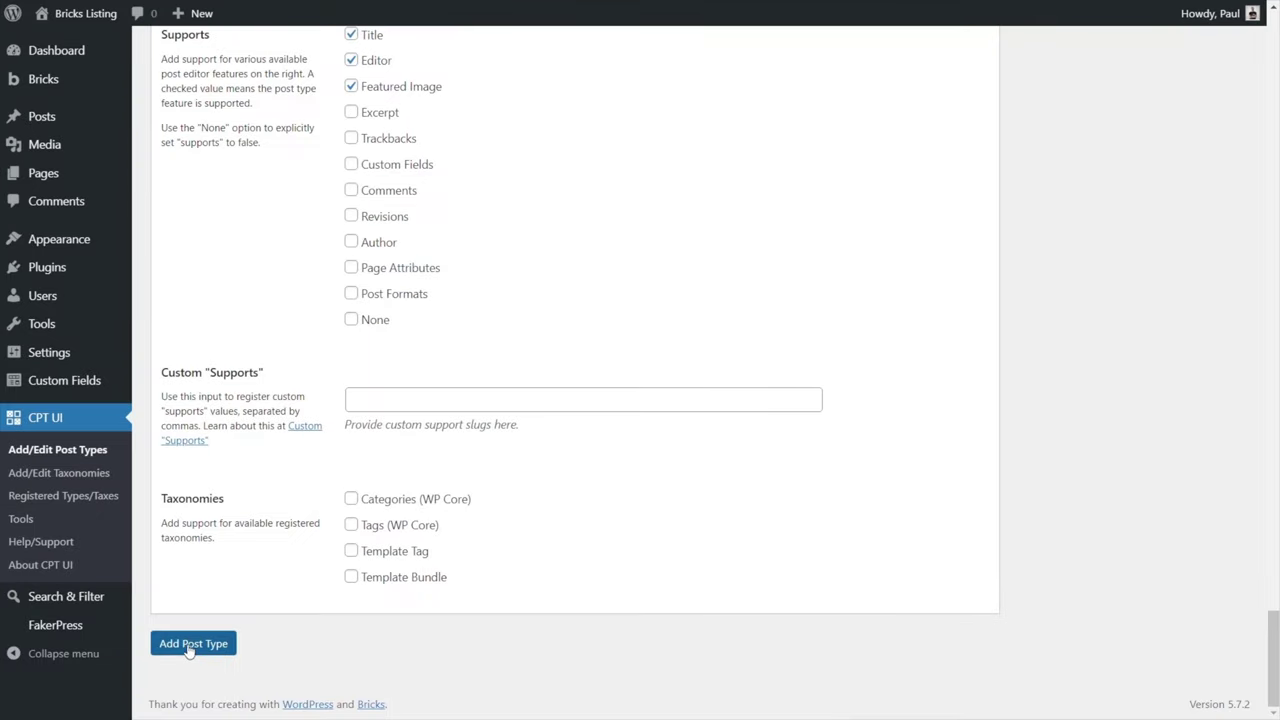
left_click(194, 641)
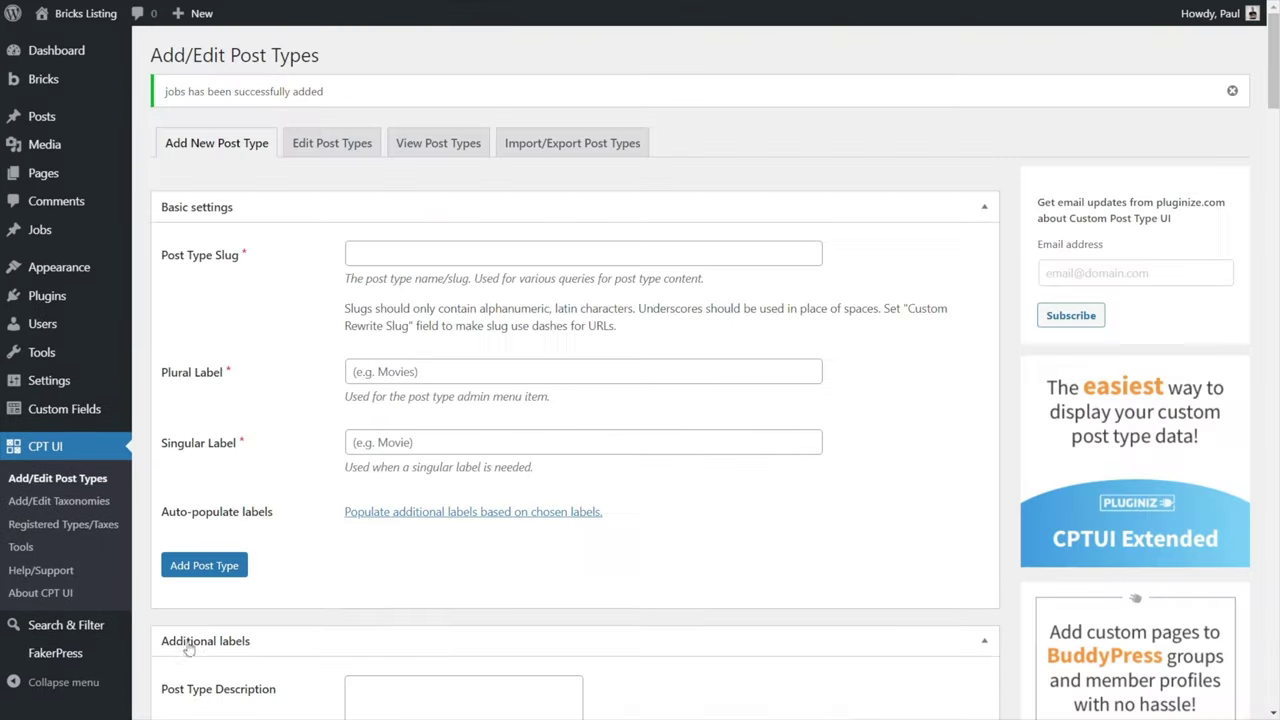
Fill in a new taxonomy with slug job_type, plural label Job Types and singular label Job Type, attached to the Jobs post type
mouse_move(85, 240)
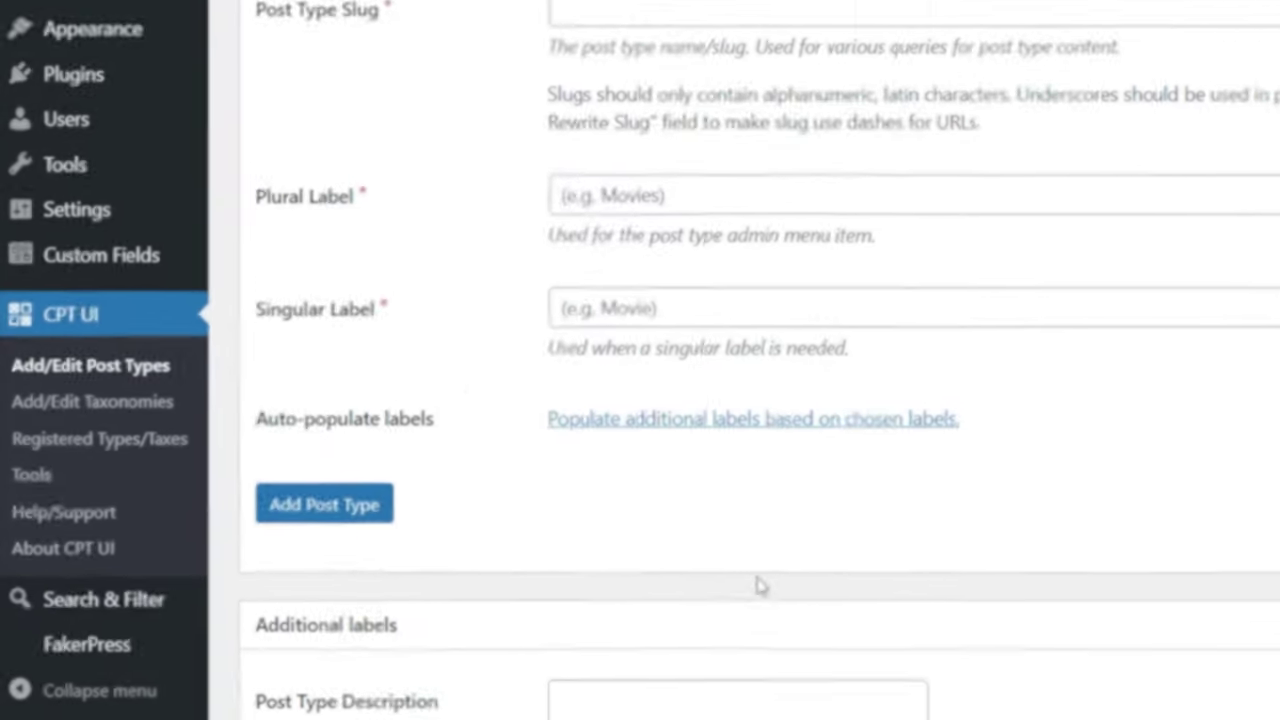
left_click(127, 394)
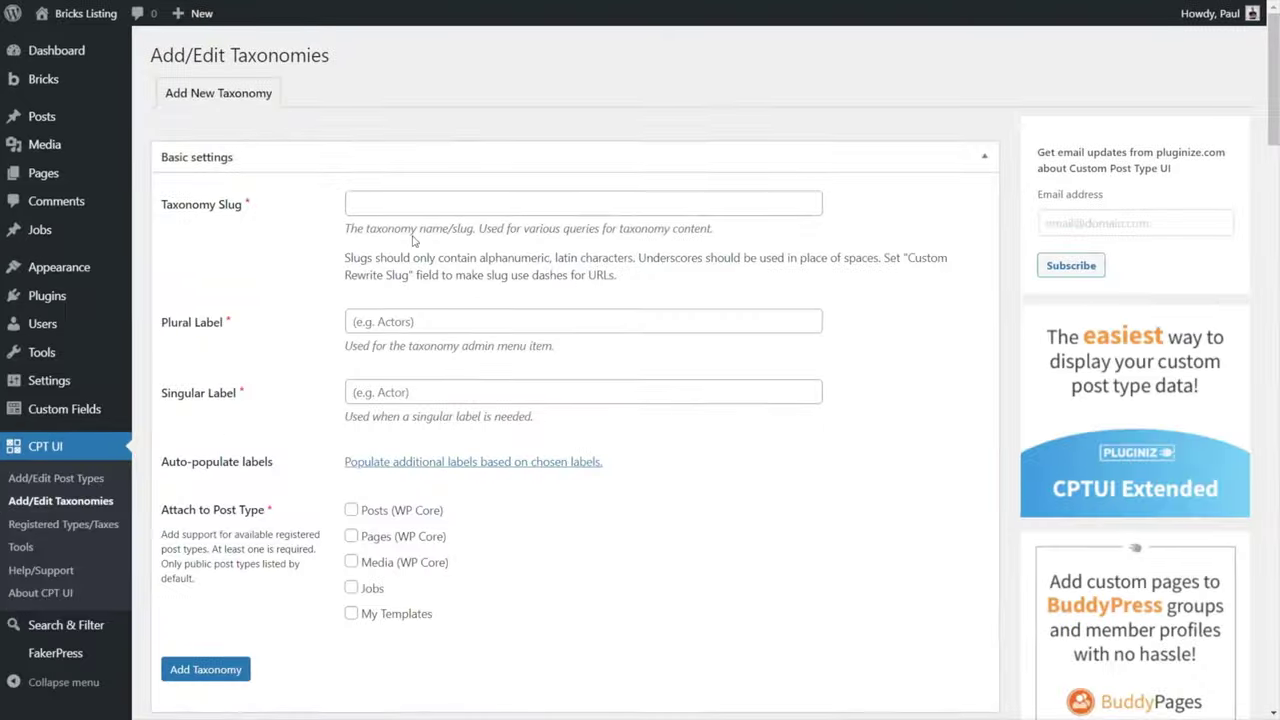
left_click(414, 206)
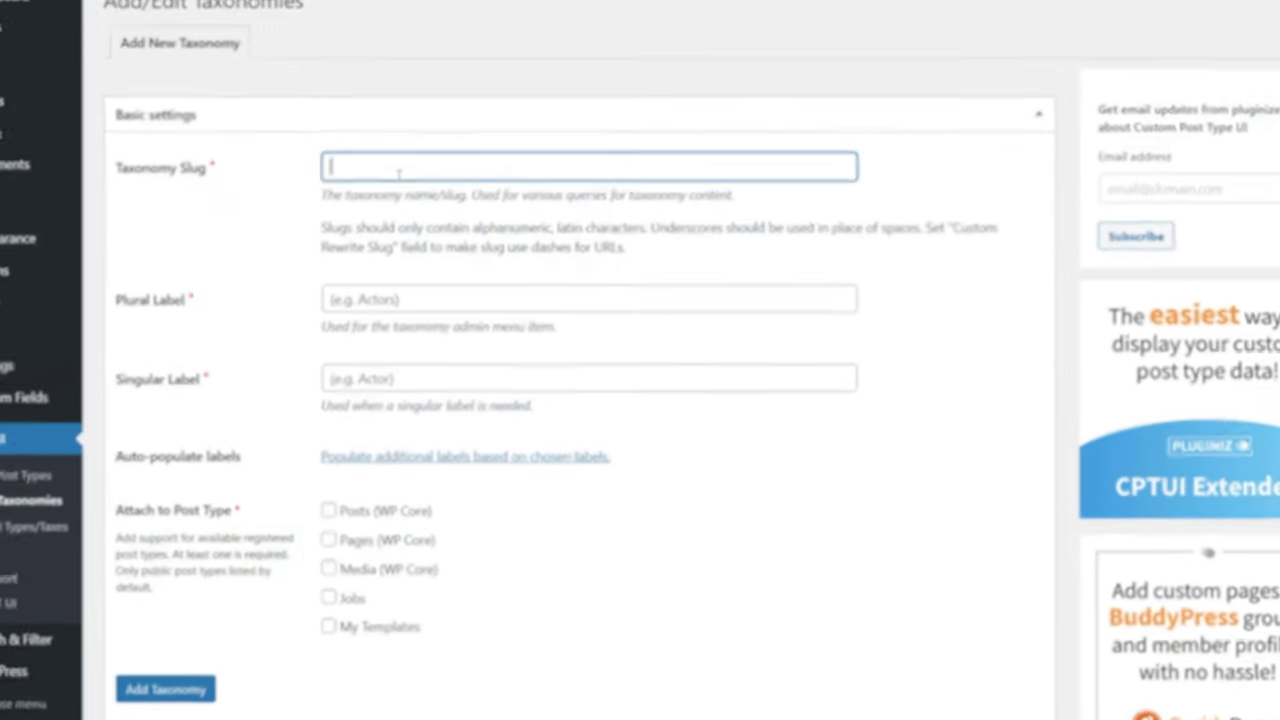
type("job_type")
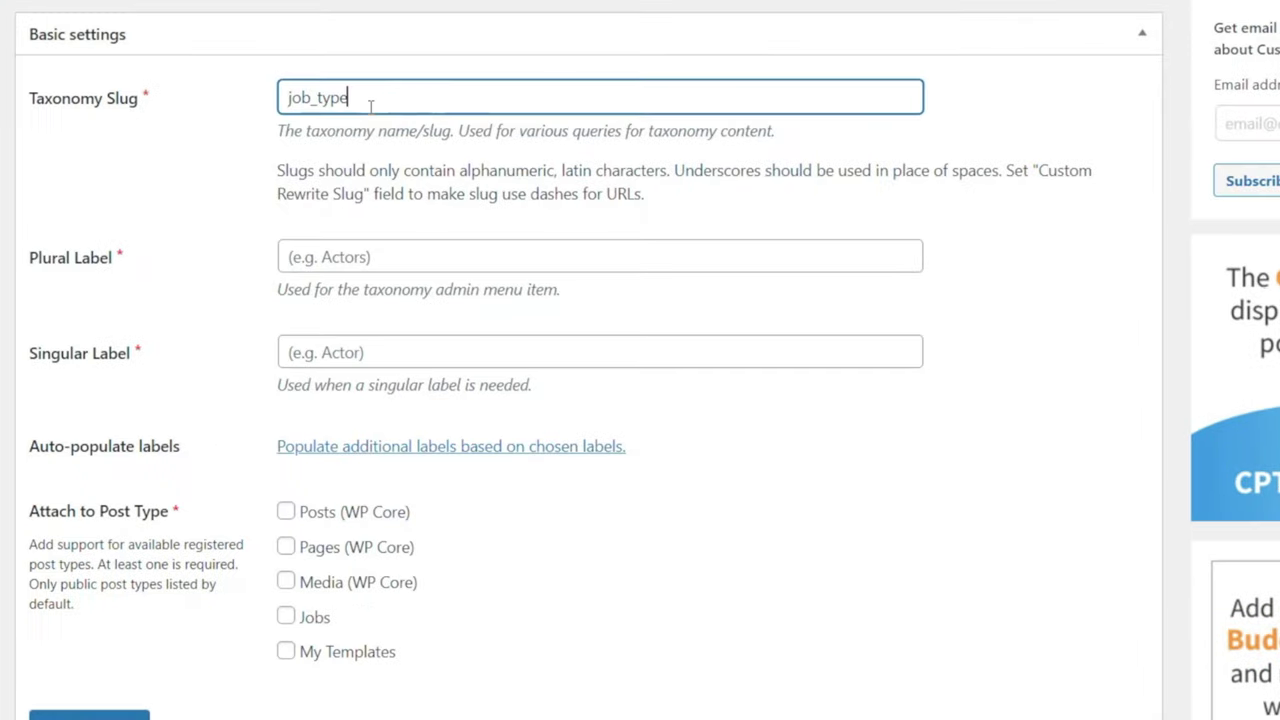
left_click(381, 260)
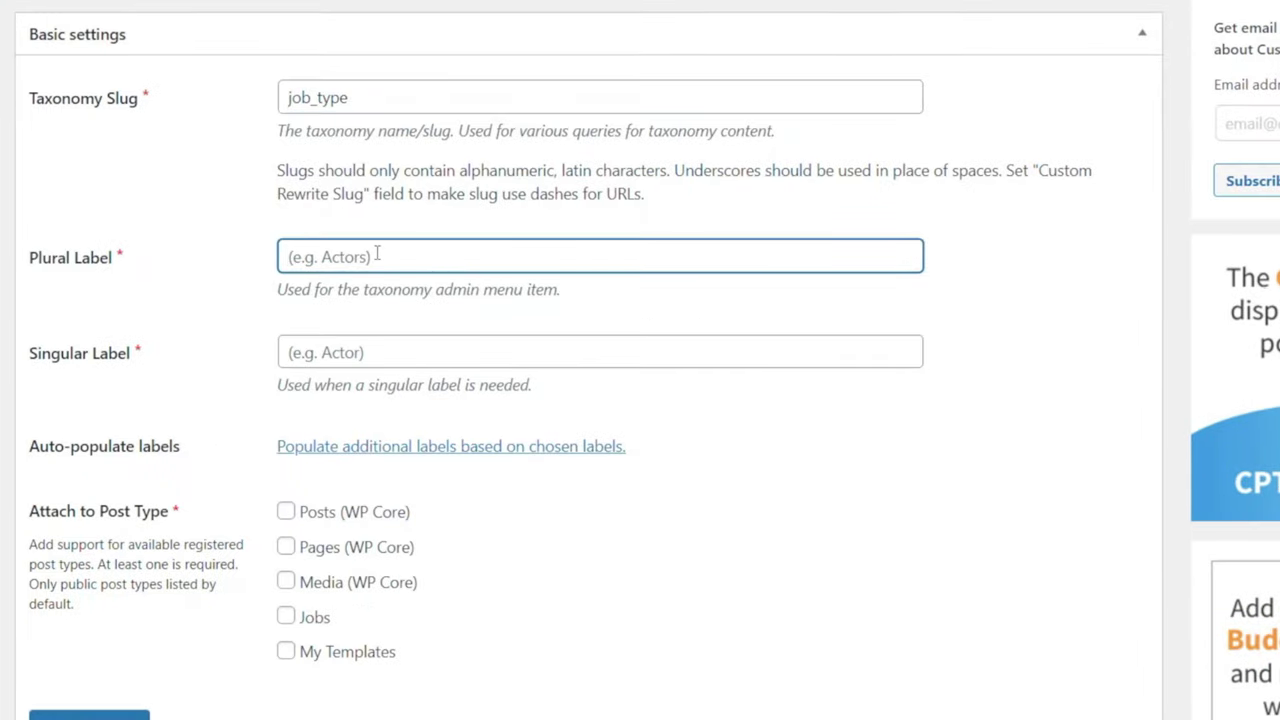
type("Job Types")
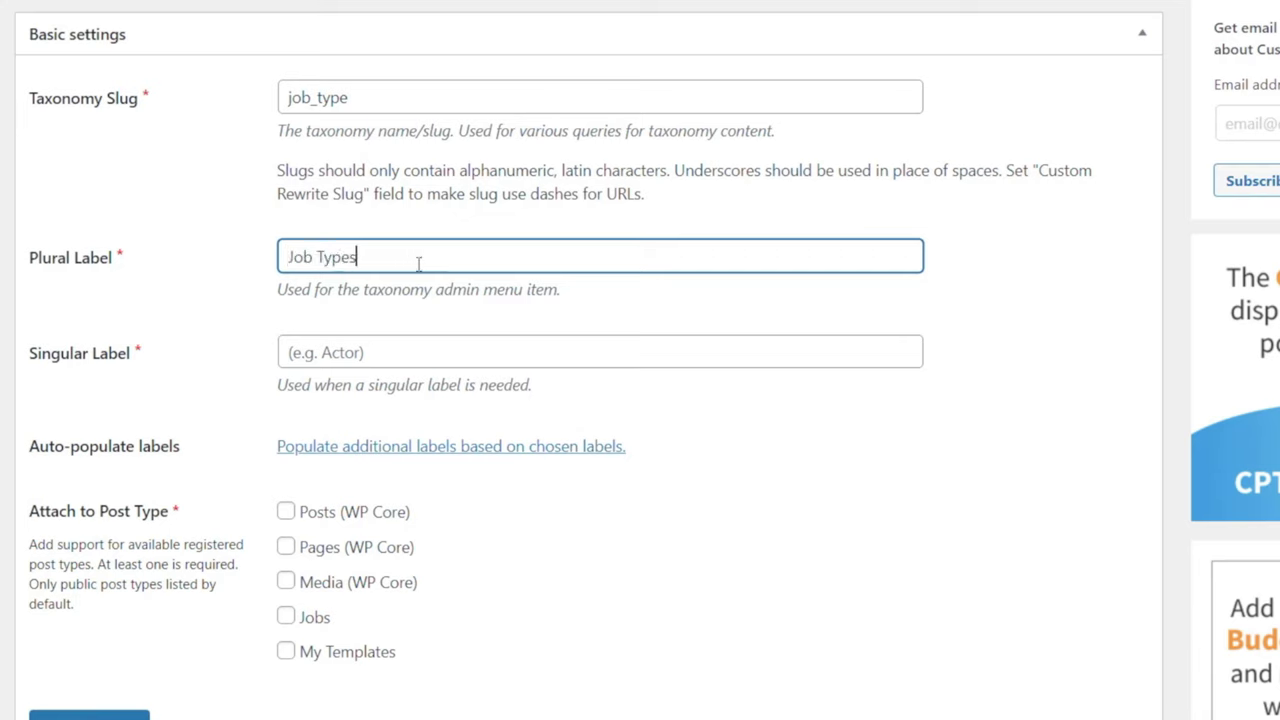
left_click(357, 343)
type("Job Type")
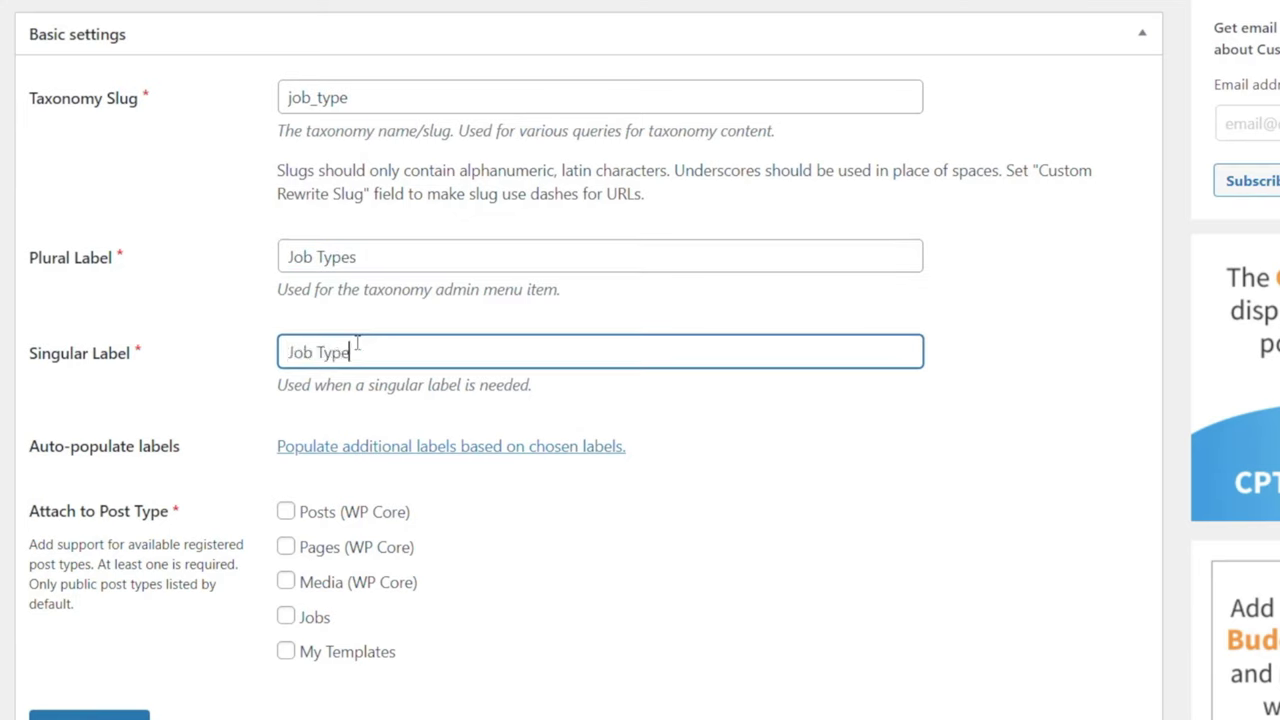
left_click(286, 618)
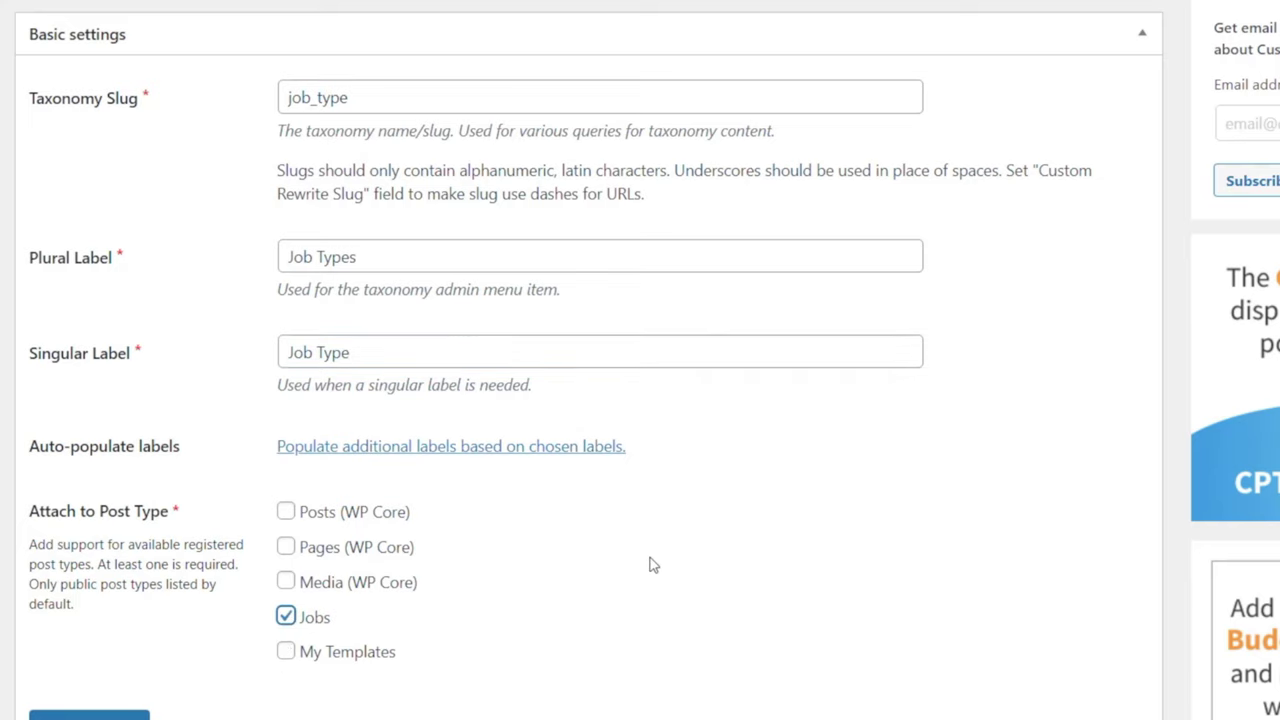
Set Hierarchical to True in the job_type taxonomy's settings
scroll(651, 563, "down", 10)
scroll(651, 563, "down", 15)
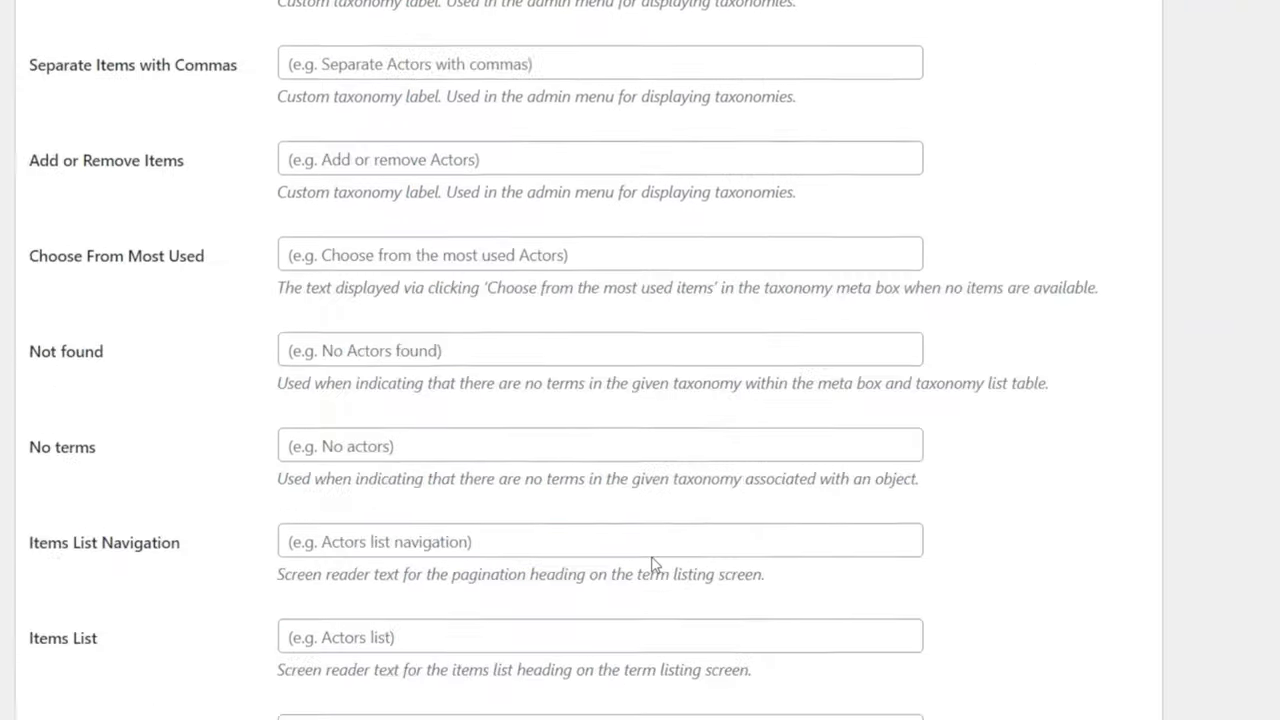
scroll(651, 563, "up", 1)
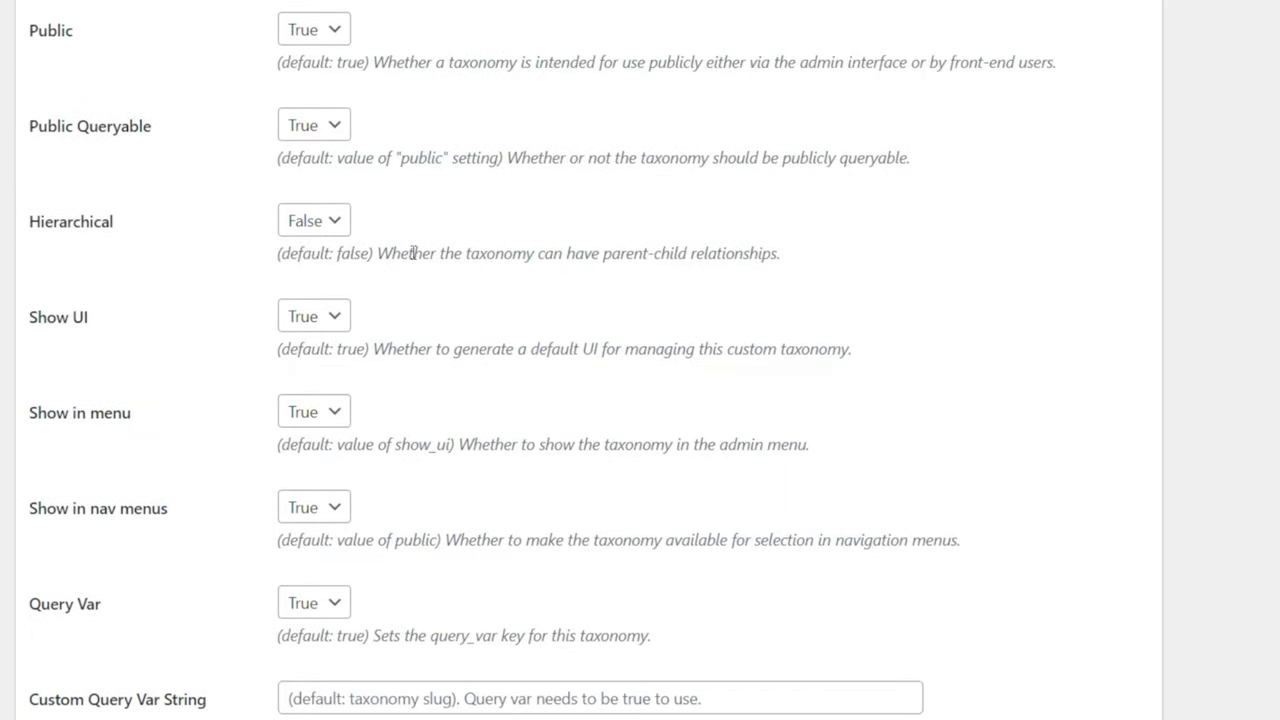
left_click(344, 222)
left_click(309, 276)
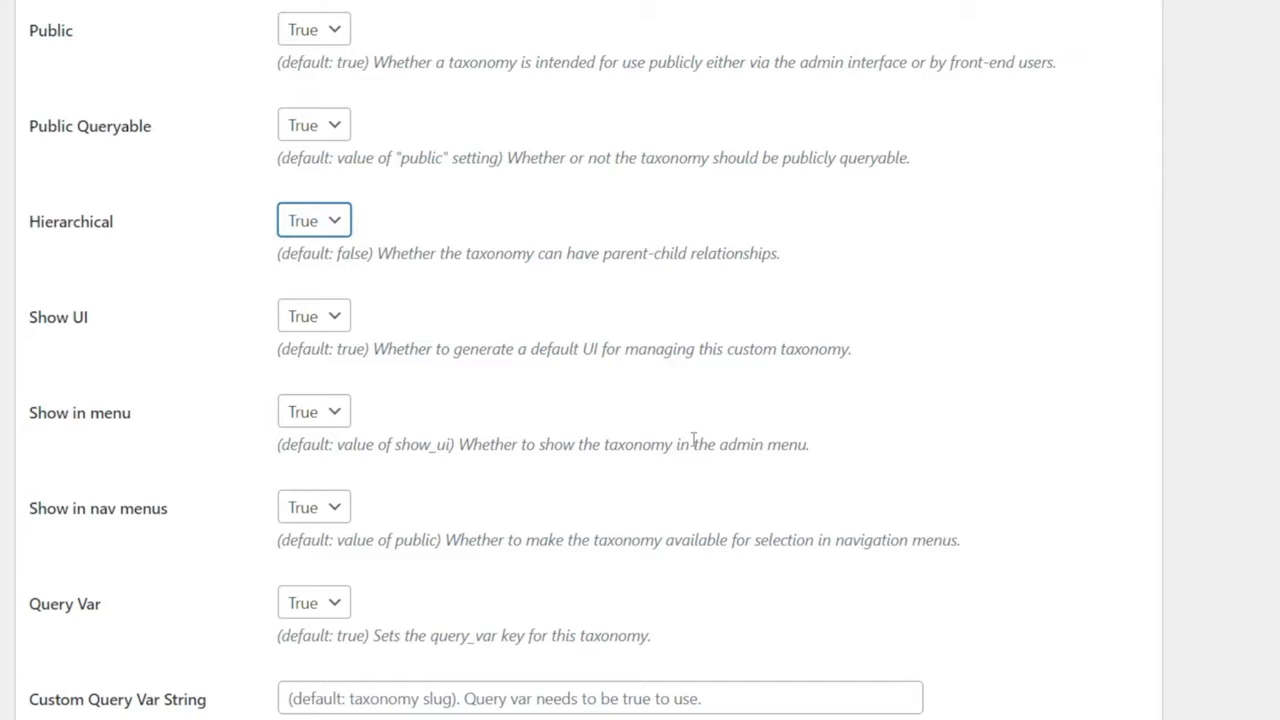
Set Show Admin Column and Show in quick/bulk edit panel to True, and add the taxonomy
scroll(694, 443, "down", 4)
scroll(697, 447, "down", 3)
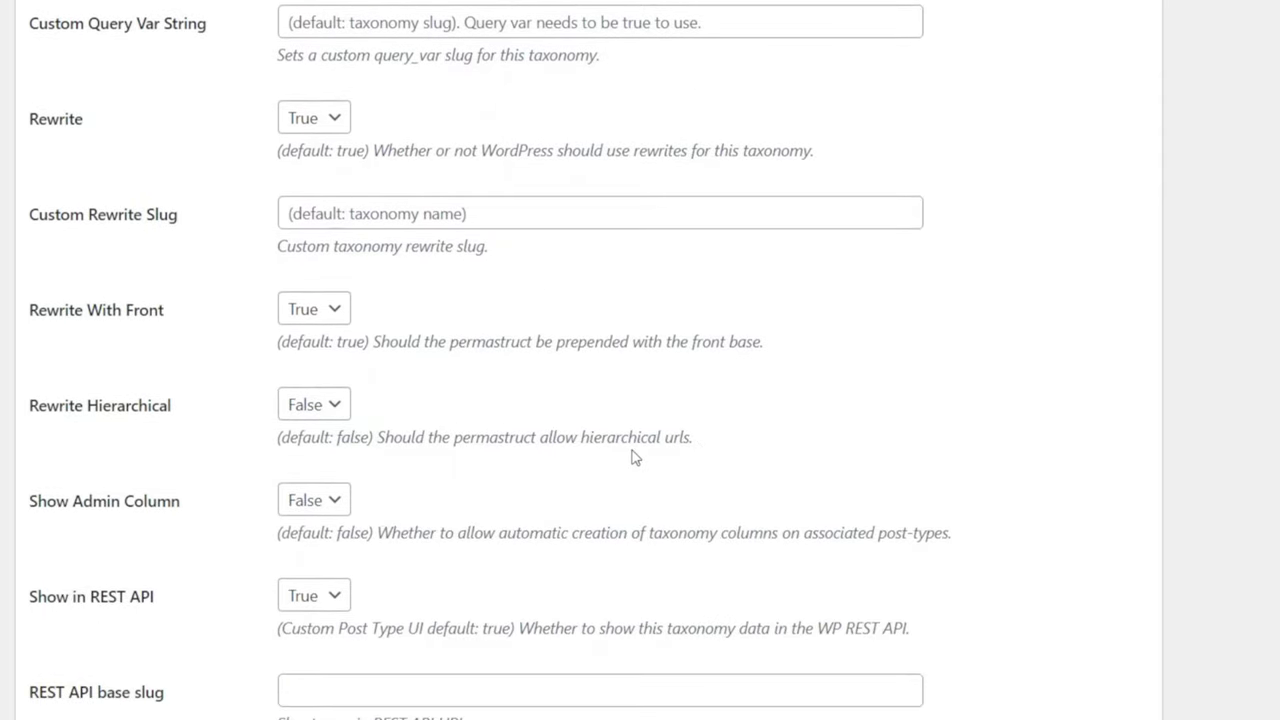
scroll(697, 447, "down", 1)
left_click(336, 395)
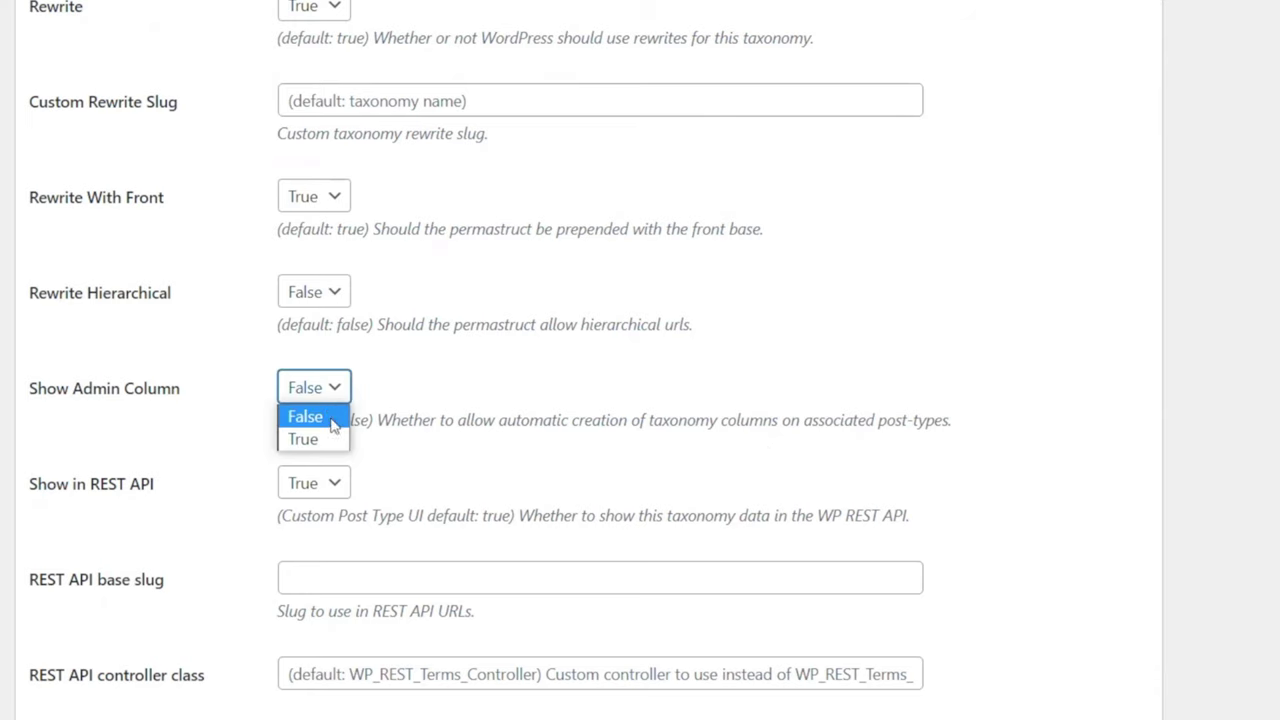
left_click(331, 440)
scroll(697, 427, "down", 3)
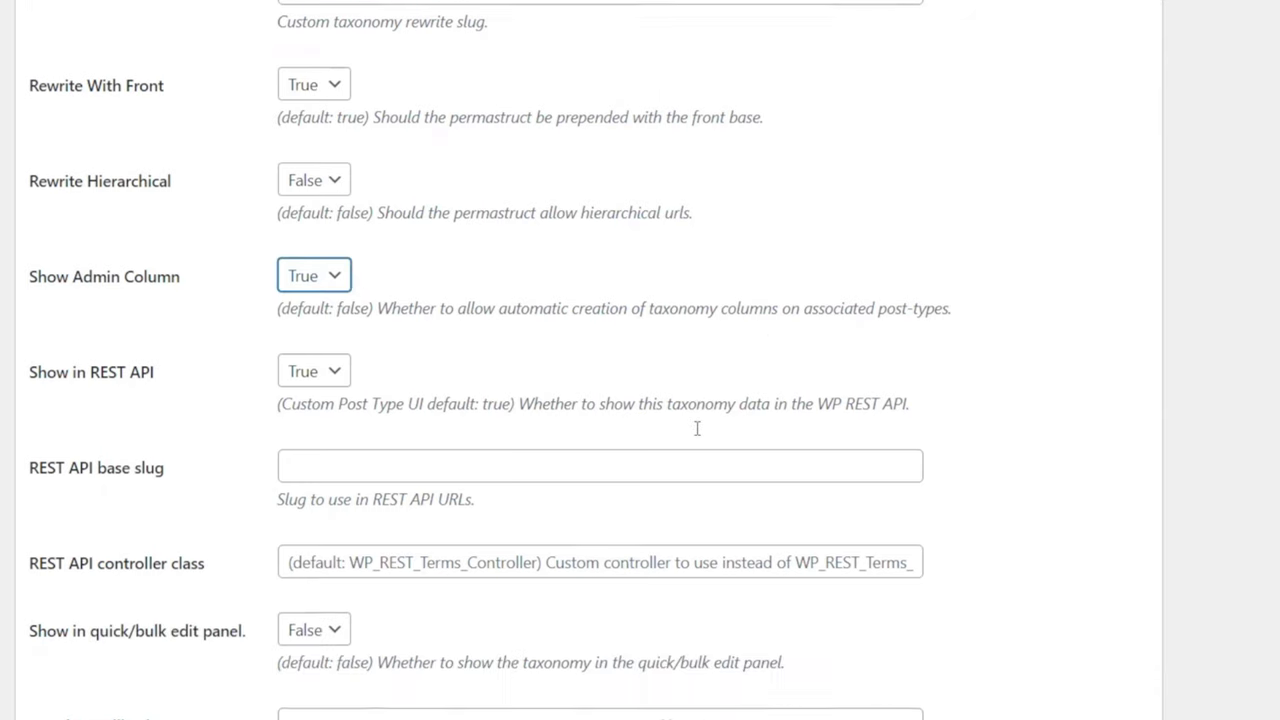
left_click(340, 412)
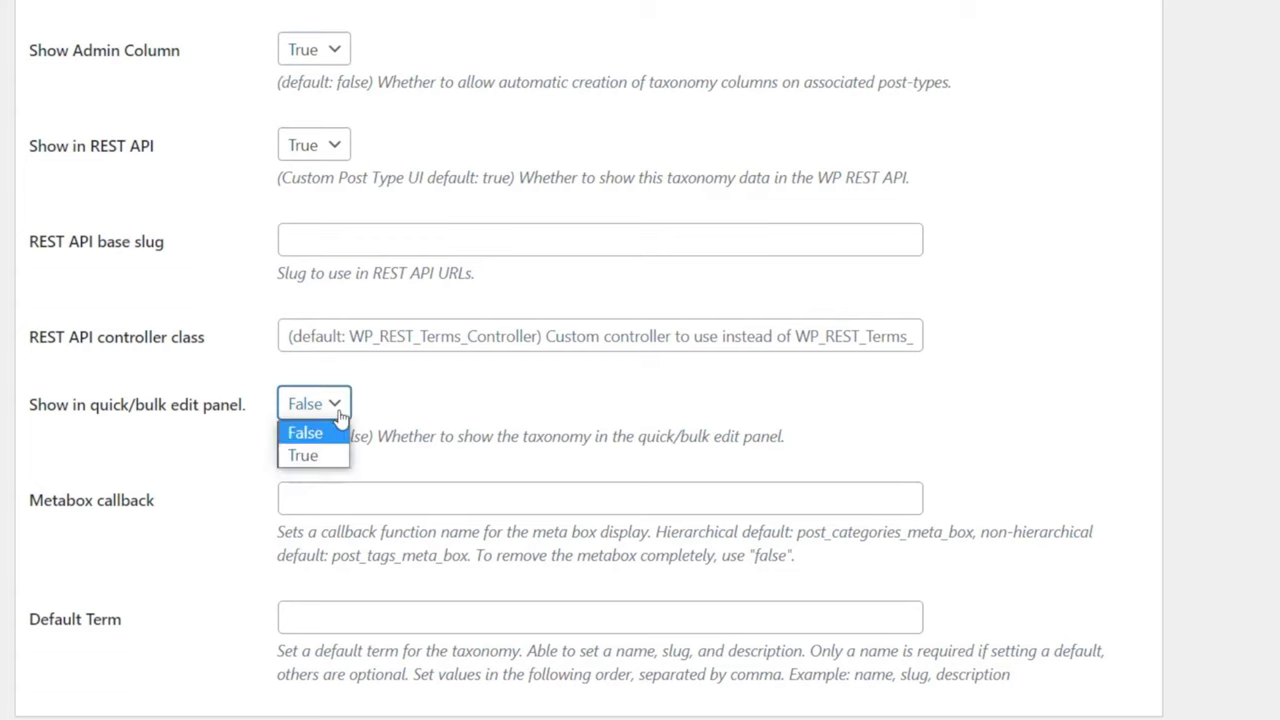
left_click(334, 451)
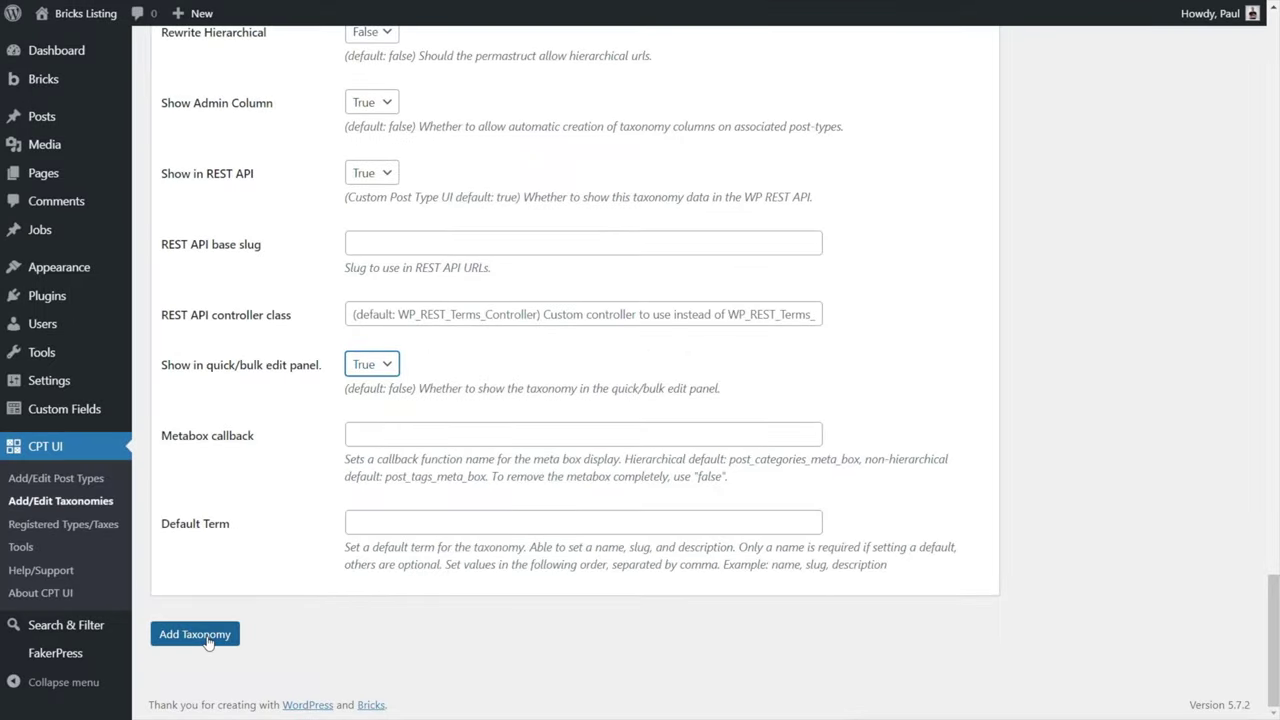
left_click(208, 641)
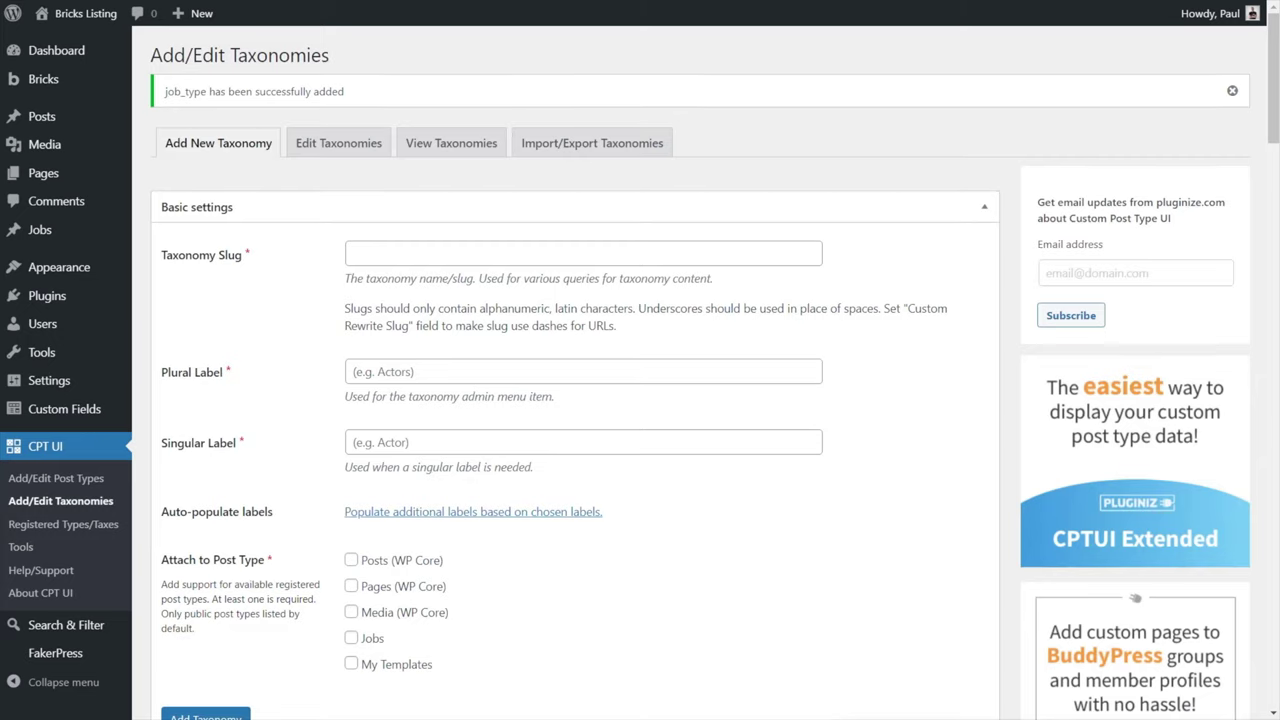
Add the job types Full Time, Part Time and Temporary to the Job Types taxonomy
mouse_move(54, 232)
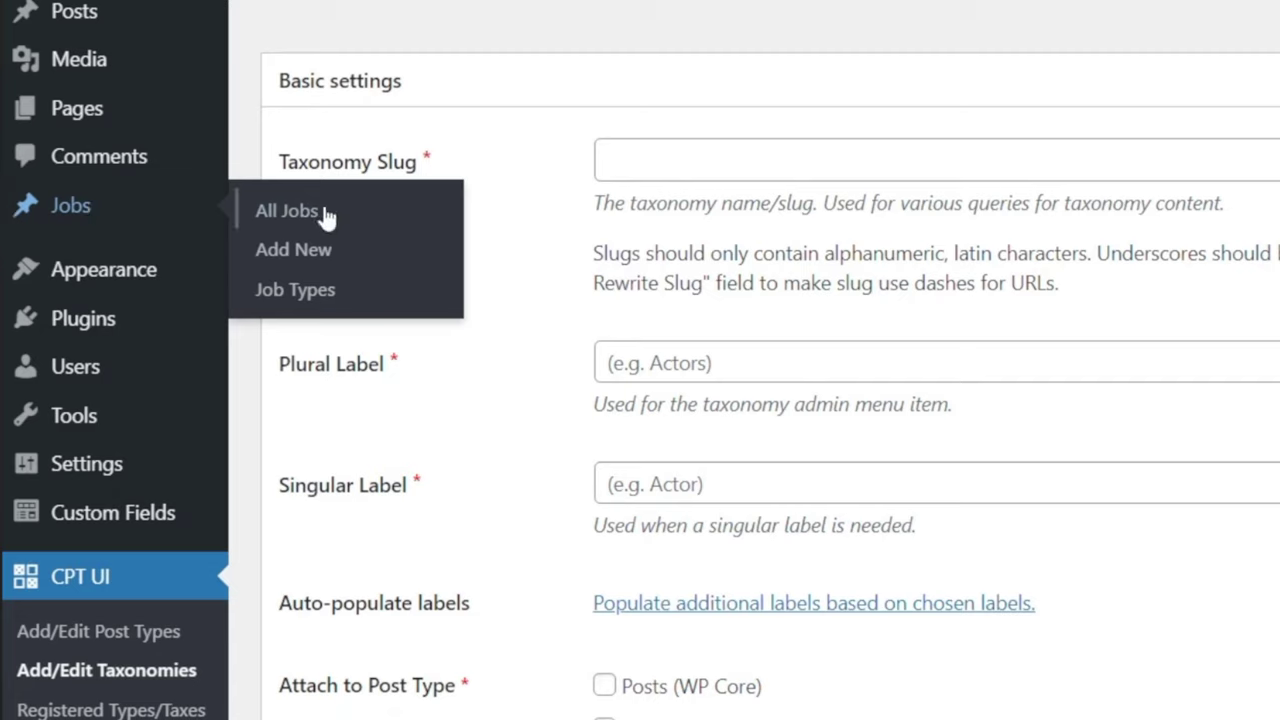
left_click(320, 289)
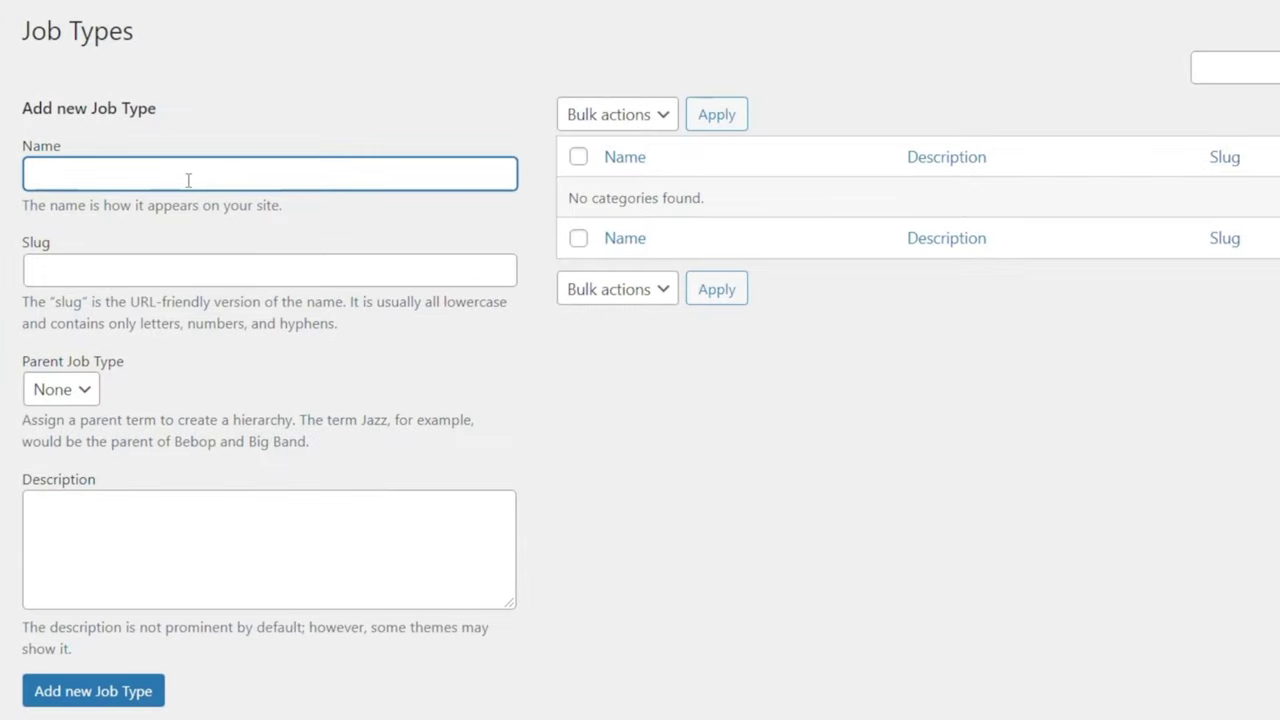
type("DF")
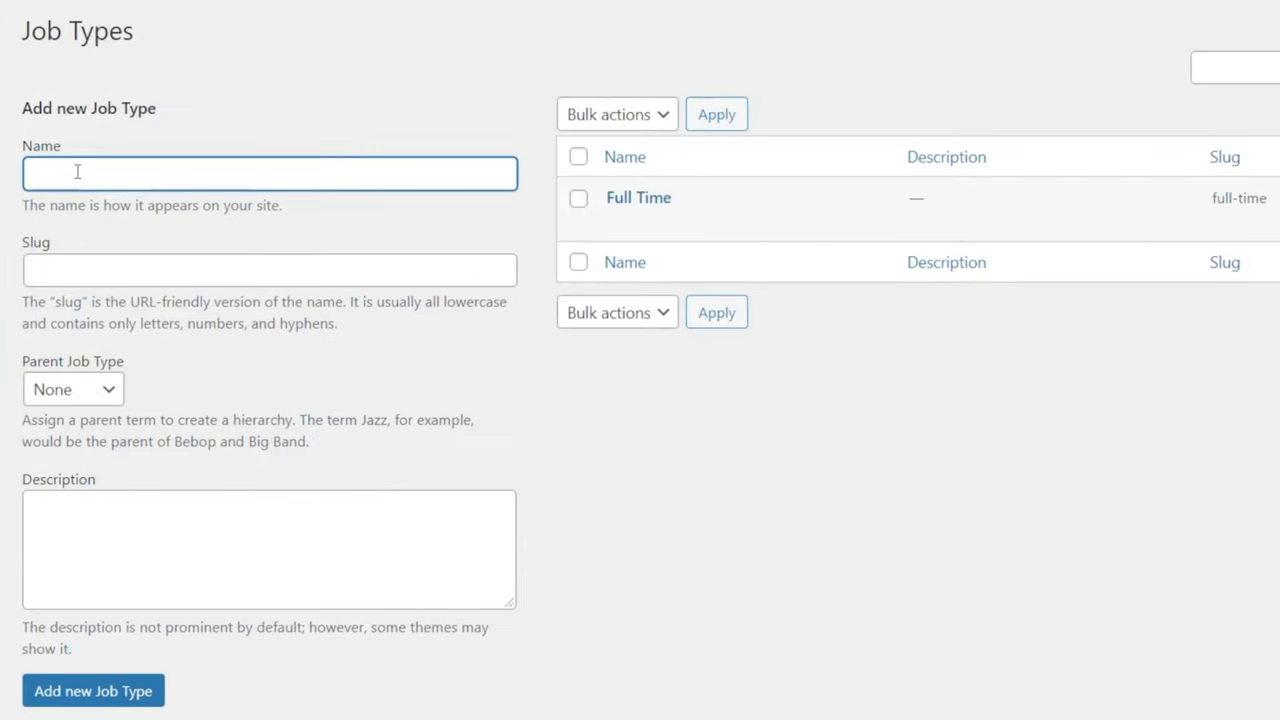
type("Part Time")
key("Return")
type("Temporary")
key("Return")
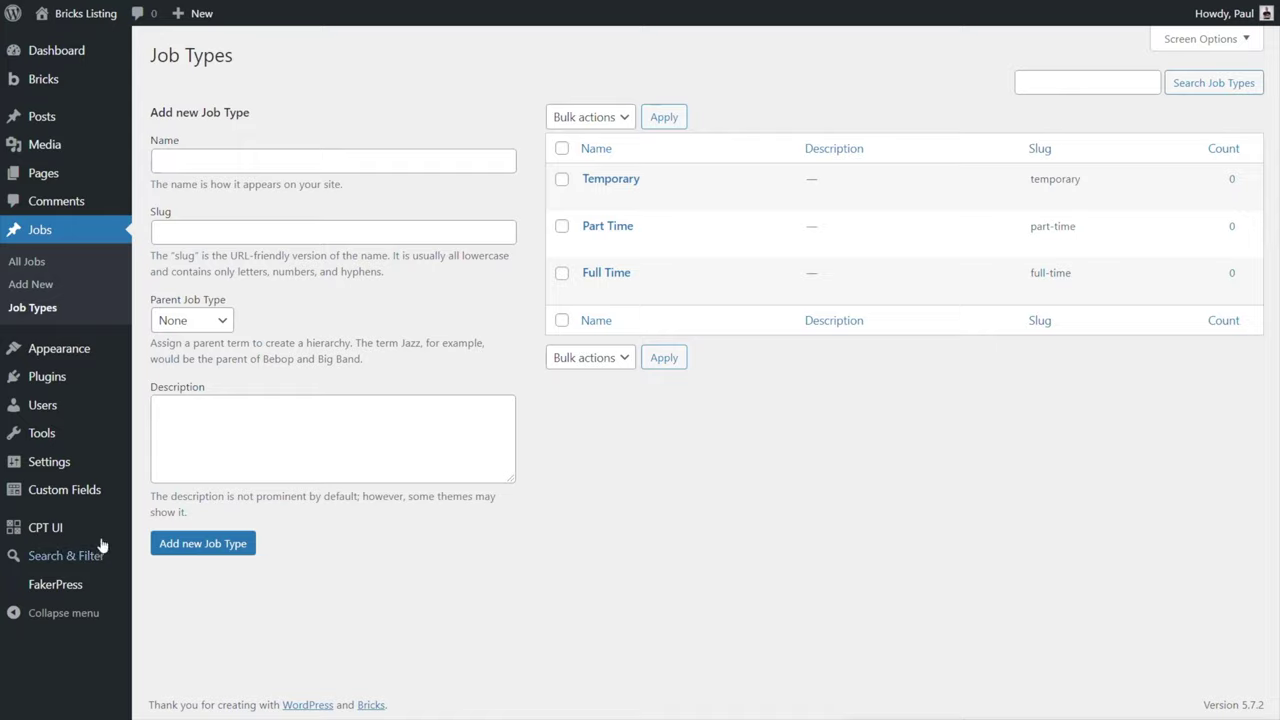
Create a new custom field group titled Job Custom Fields and set its location rule to post type equal to Job
mouse_move(70, 494)
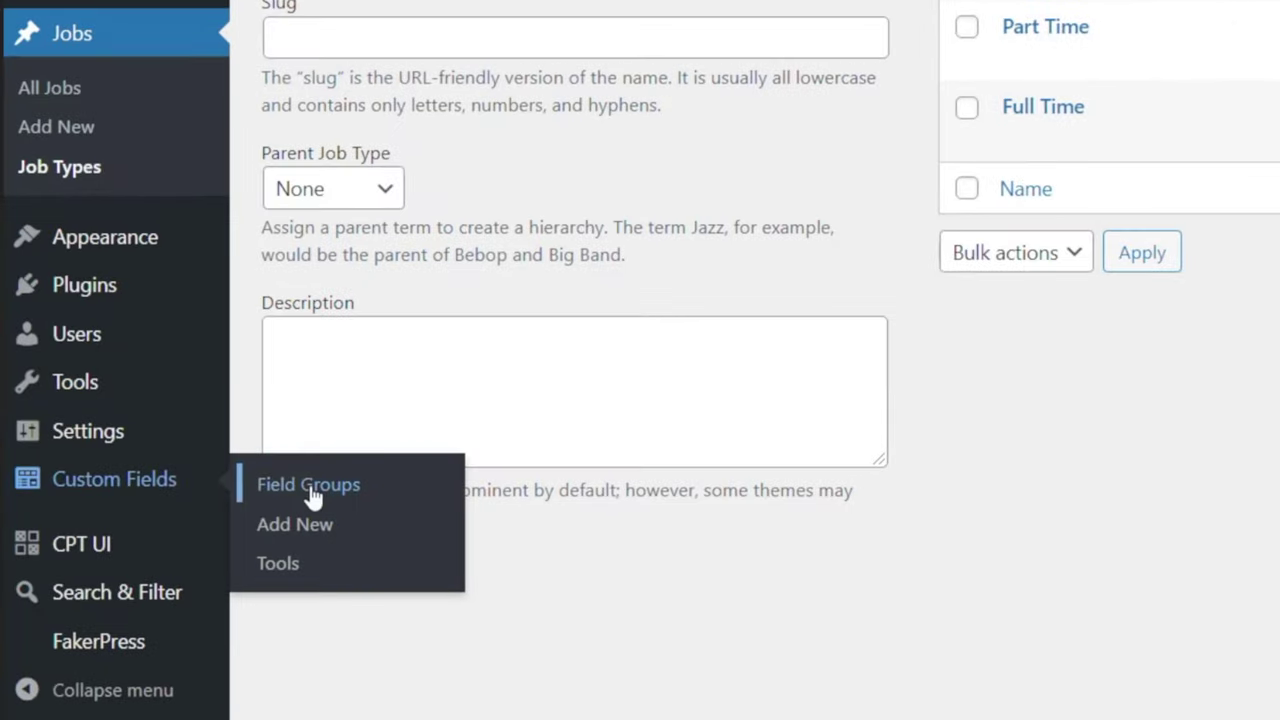
left_click(280, 524)
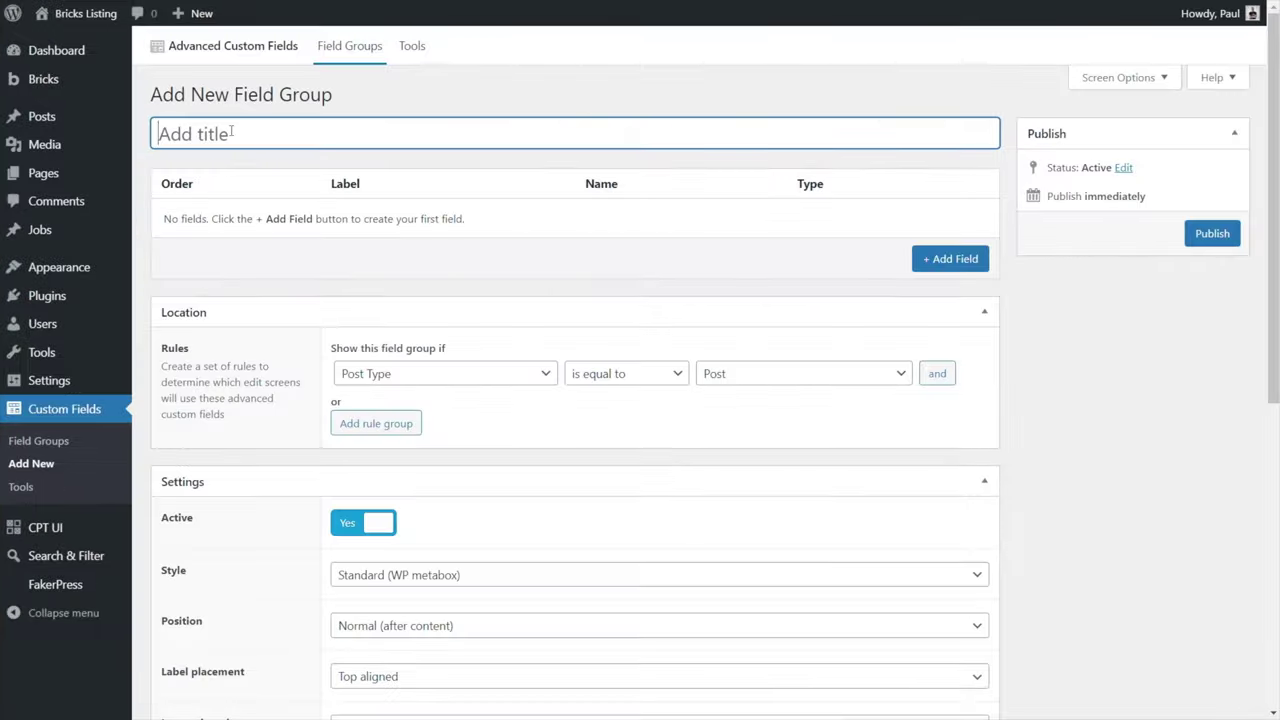
type("Job Custom Fields")
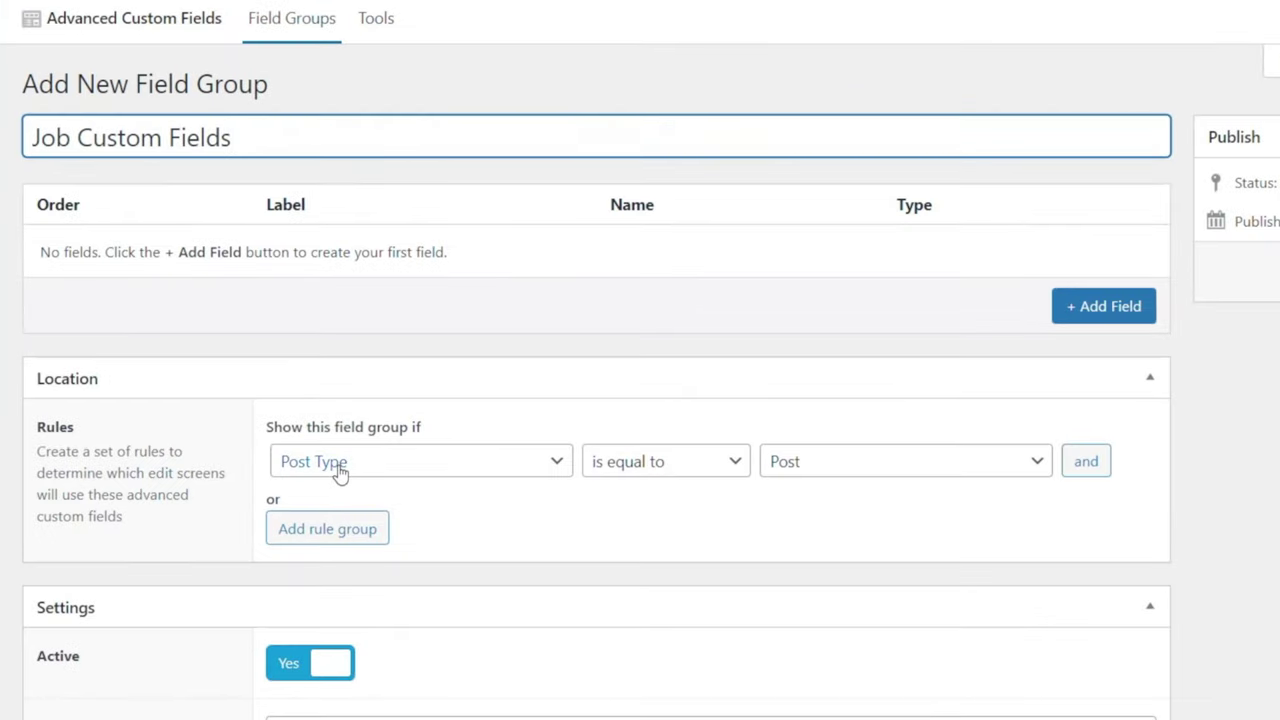
left_click(871, 462)
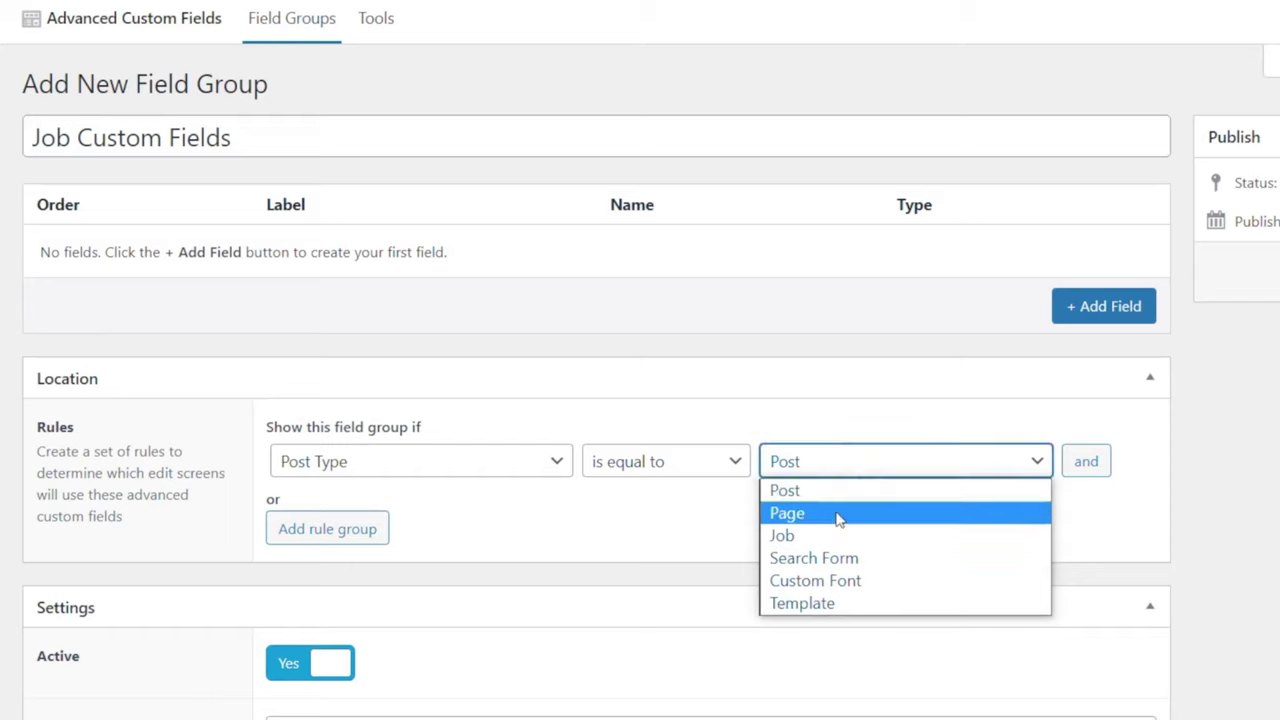
left_click(823, 535)
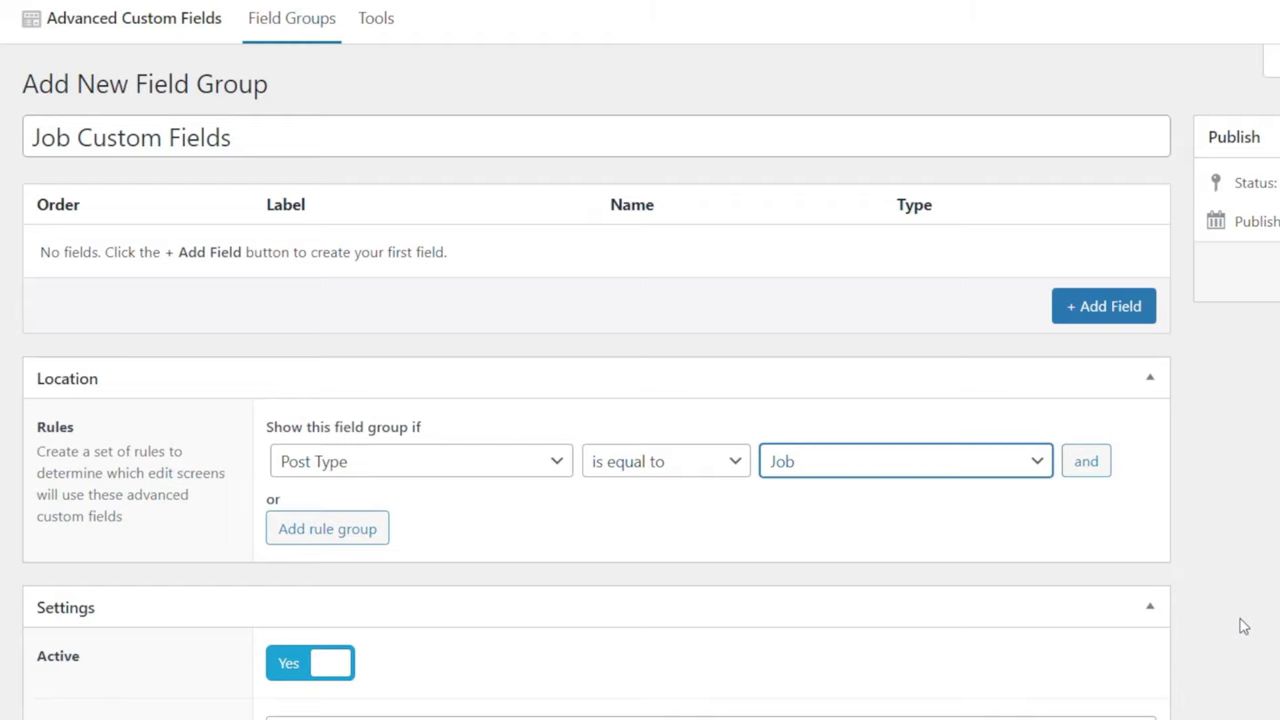
Add an Annual Salary field of type Number to the field group and make it required
left_click(1100, 308)
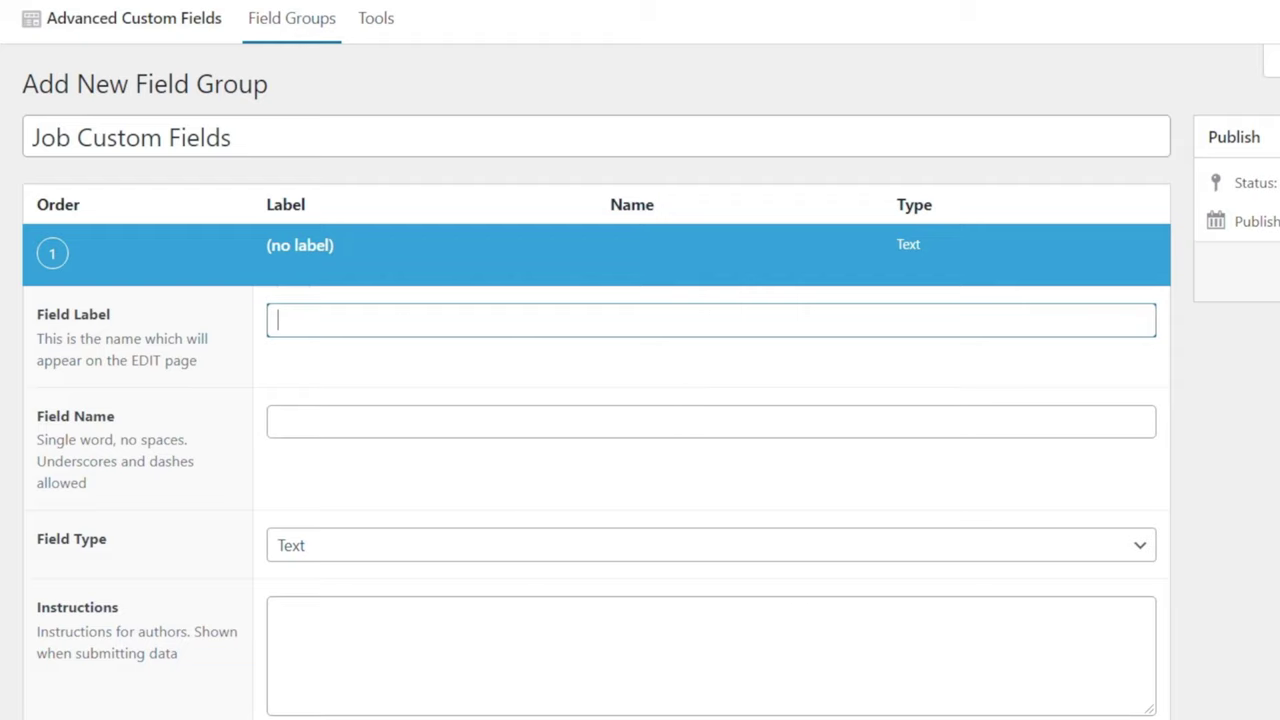
left_click(331, 320)
type("Annual Salary")
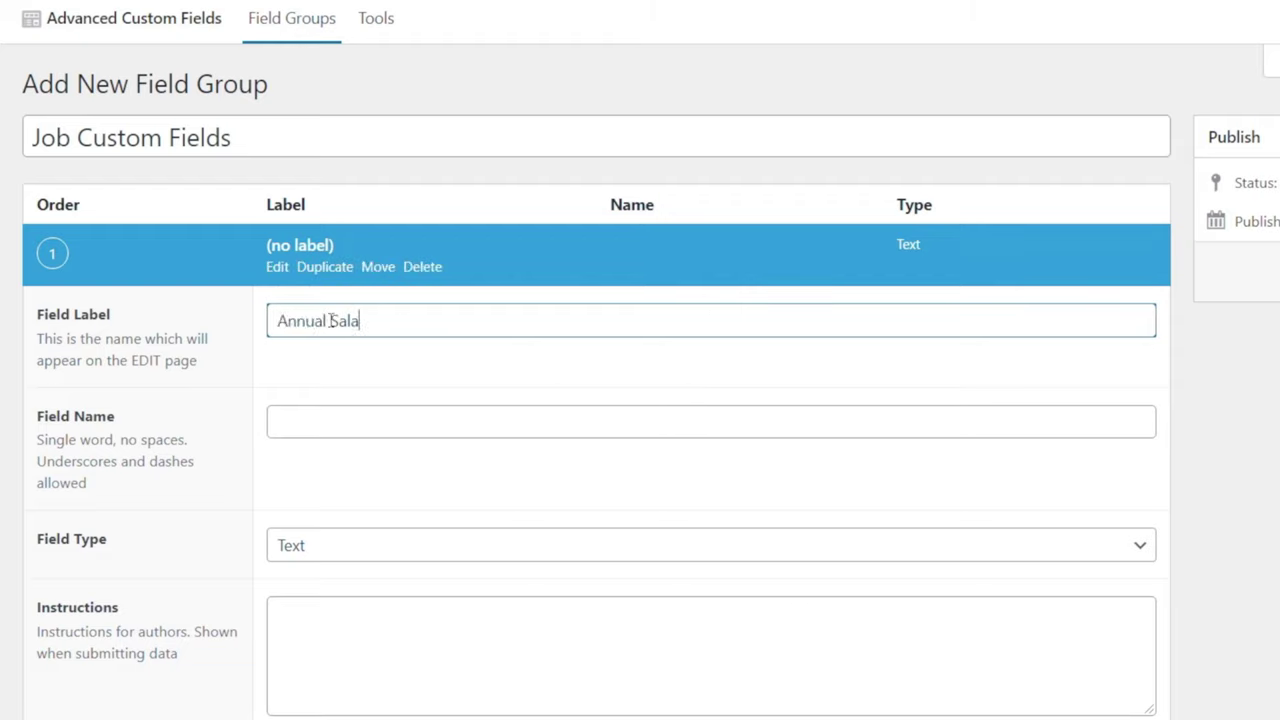
key("Tab")
left_click(377, 549)
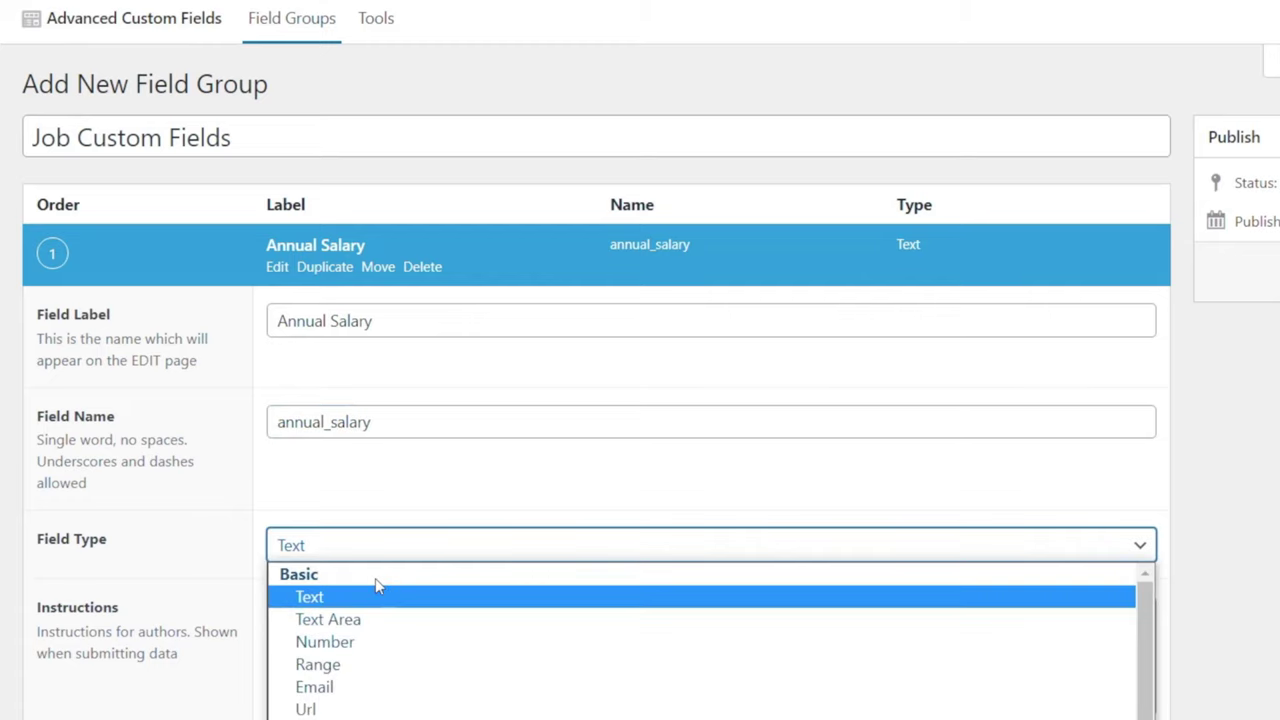
left_click(306, 640)
scroll(1257, 600, "down", 5)
scroll(1260, 603, "down", 1)
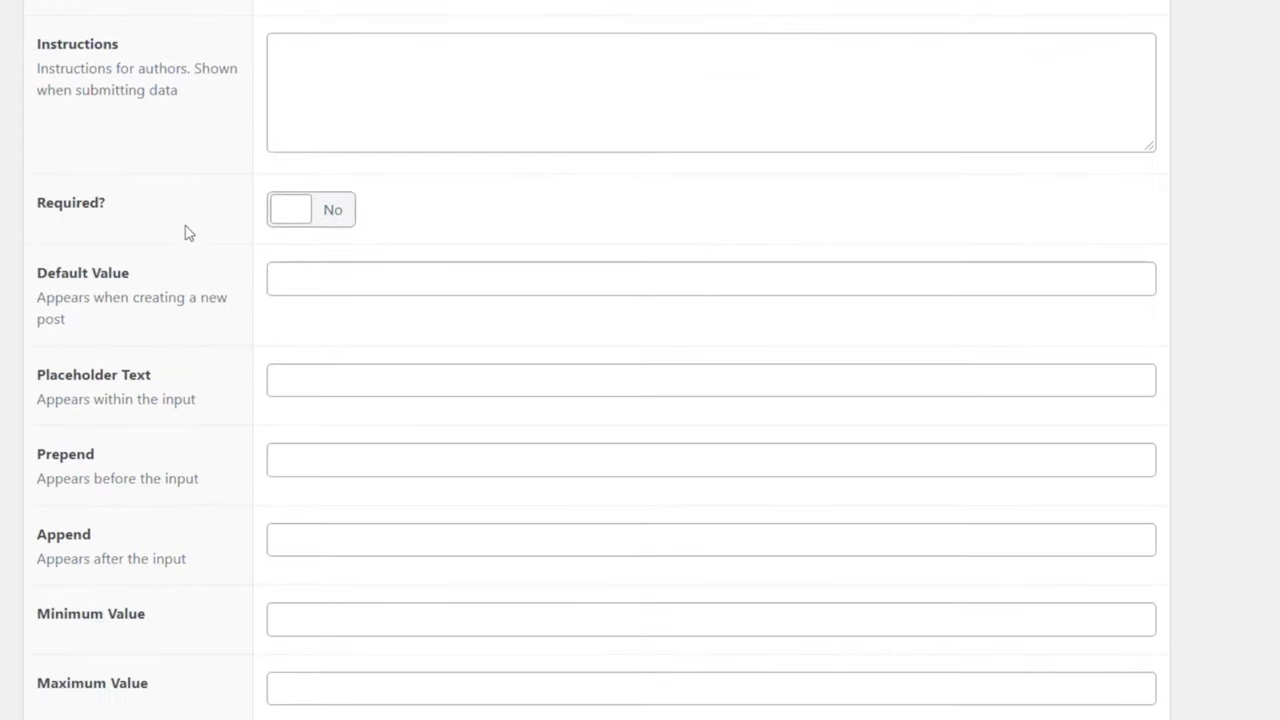
left_click(331, 213)
Add a second field labelled Contract Term, set its type to Number and make it required
scroll(1240, 500, "down", 4)
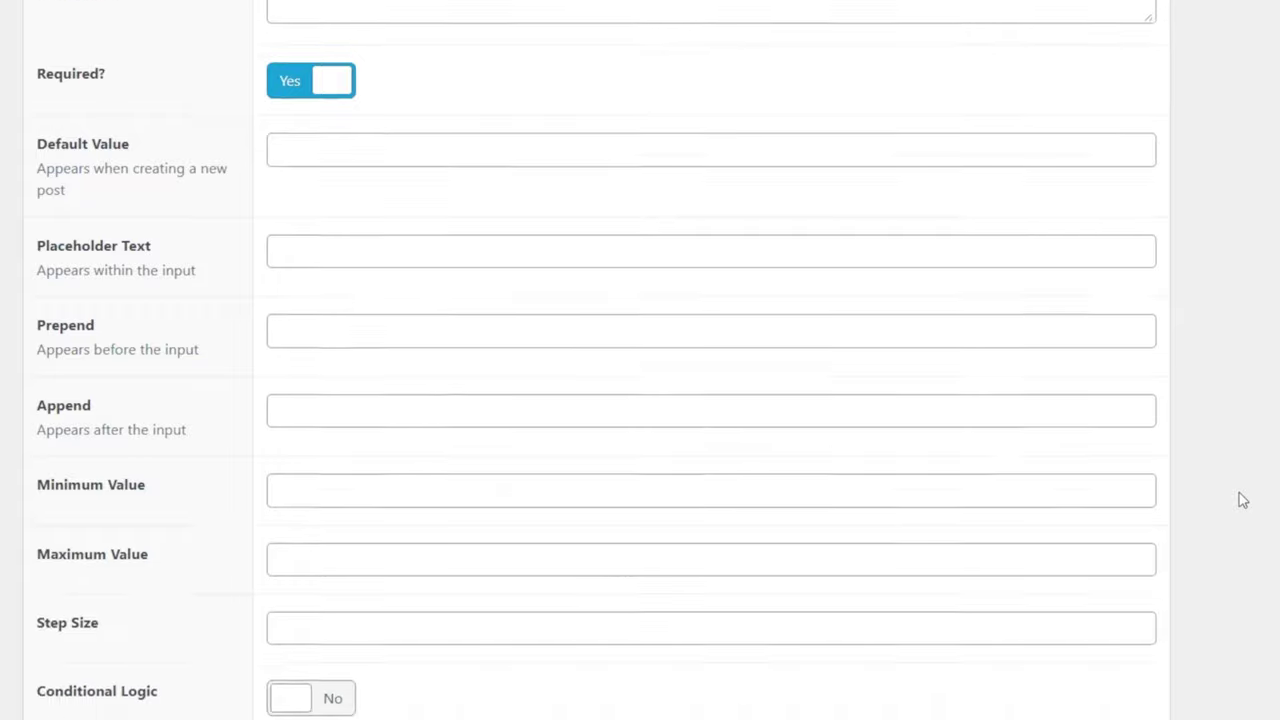
left_click(1123, 580)
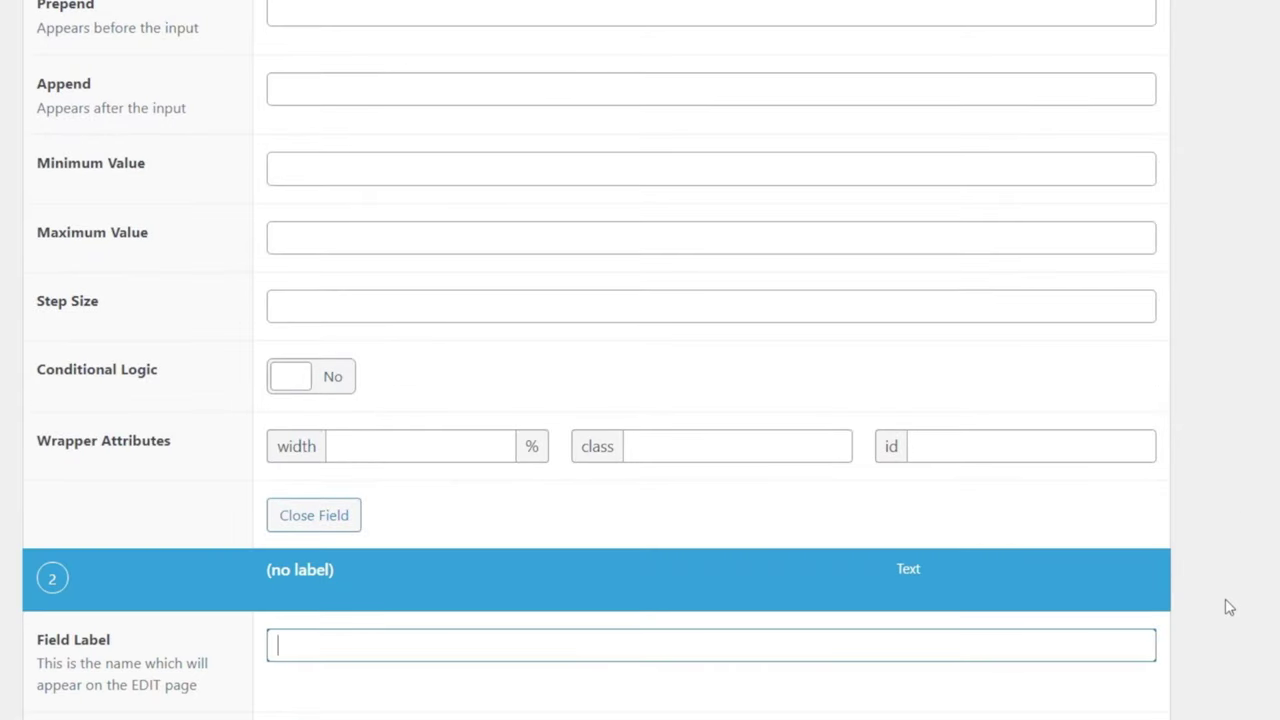
scroll(1240, 626, "down", 3)
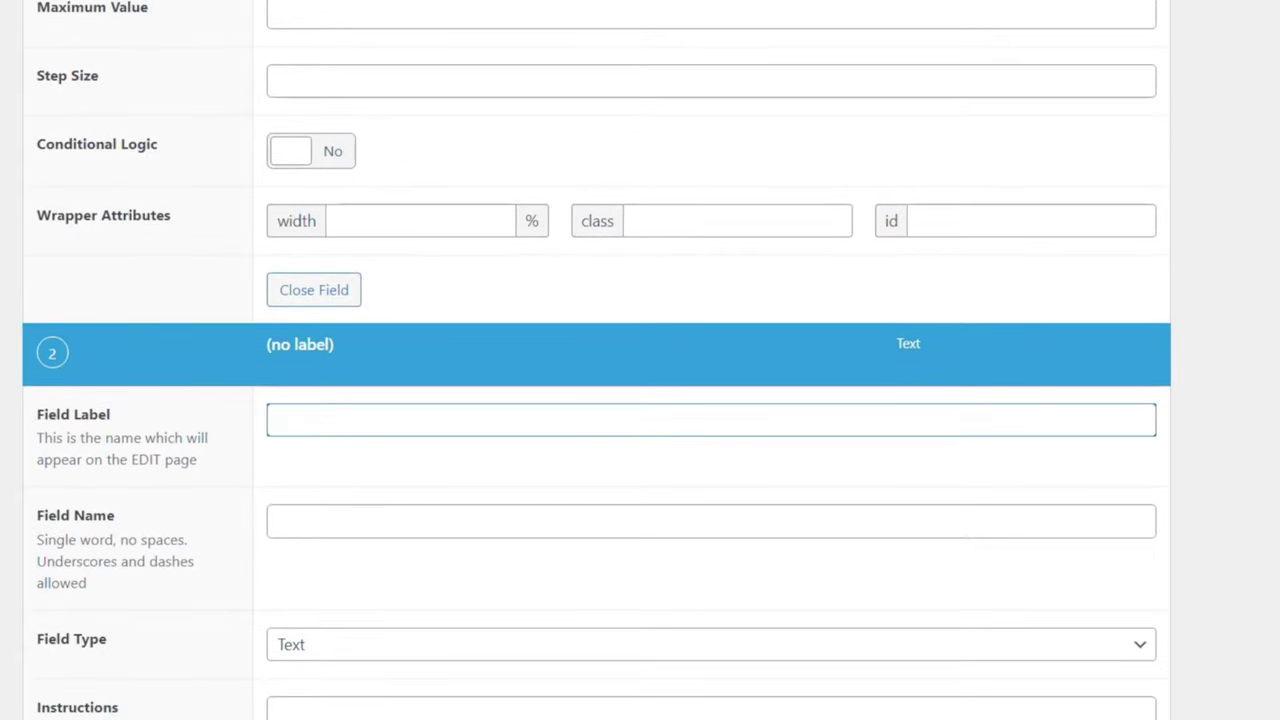
type("Contract Term")
left_click(330, 522)
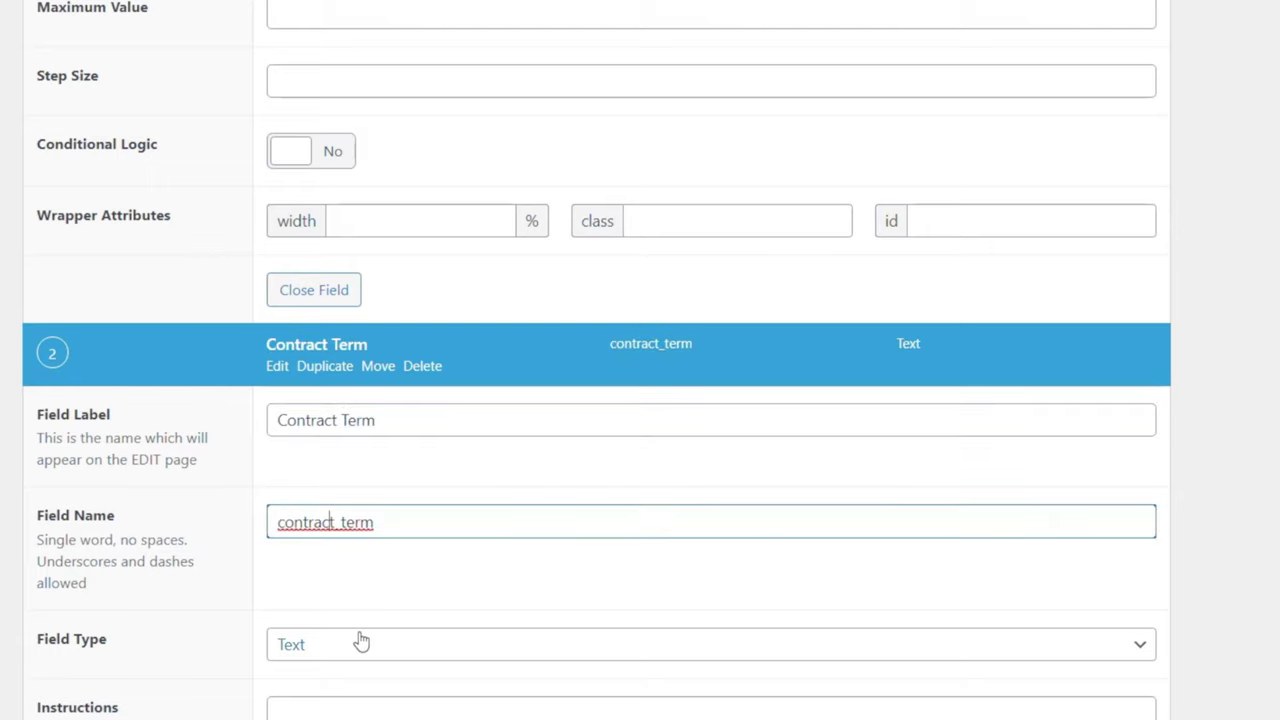
scroll(400, 630, "down", 4)
left_click(354, 317)
left_click(326, 403)
left_click(355, 538)
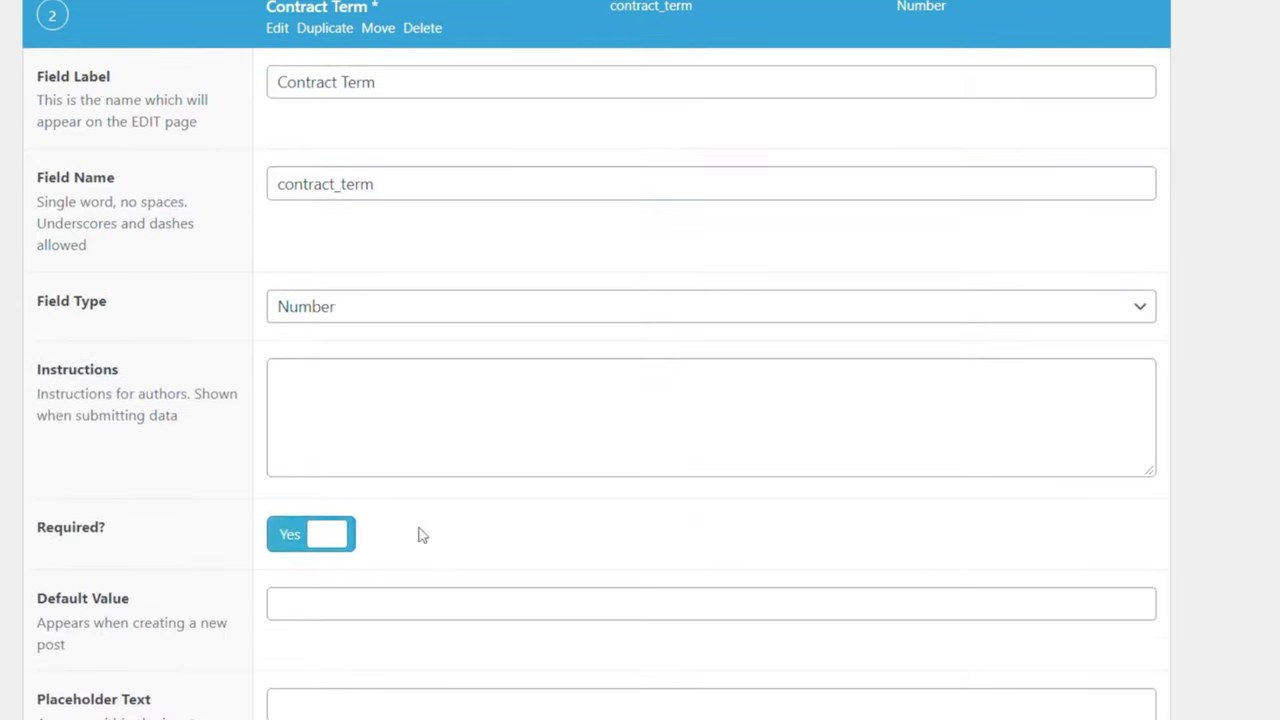
Add a third field labelled Employer, keeping the Text field type
scroll(560, 531, "down", 10)
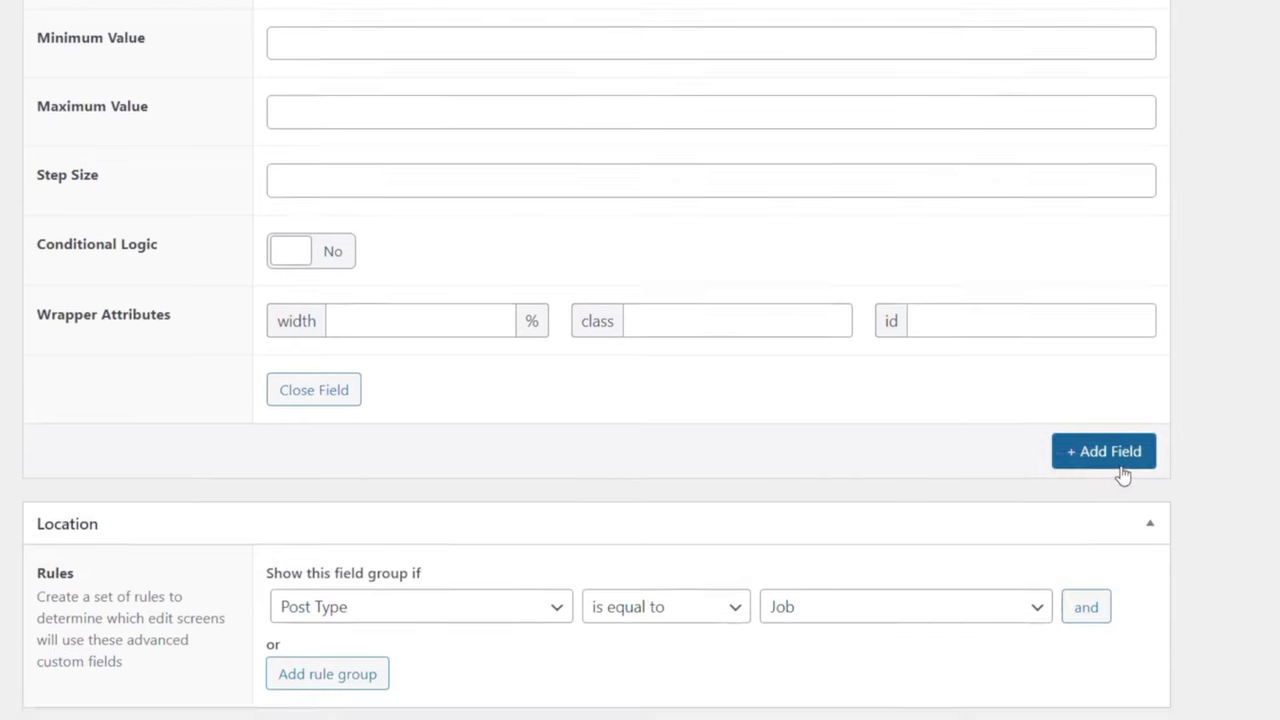
left_click(1100, 462)
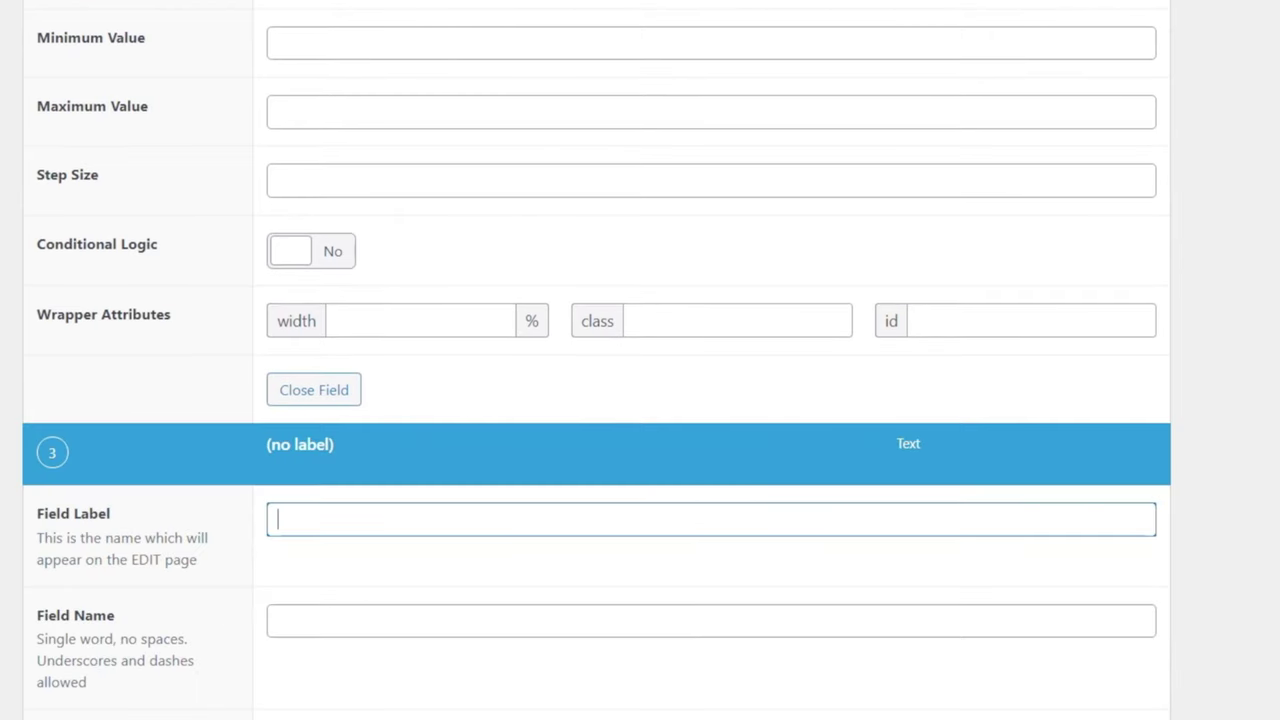
left_click(330, 519)
type("Employer")
left_click(345, 621)
scroll(354, 646, "down", 3)
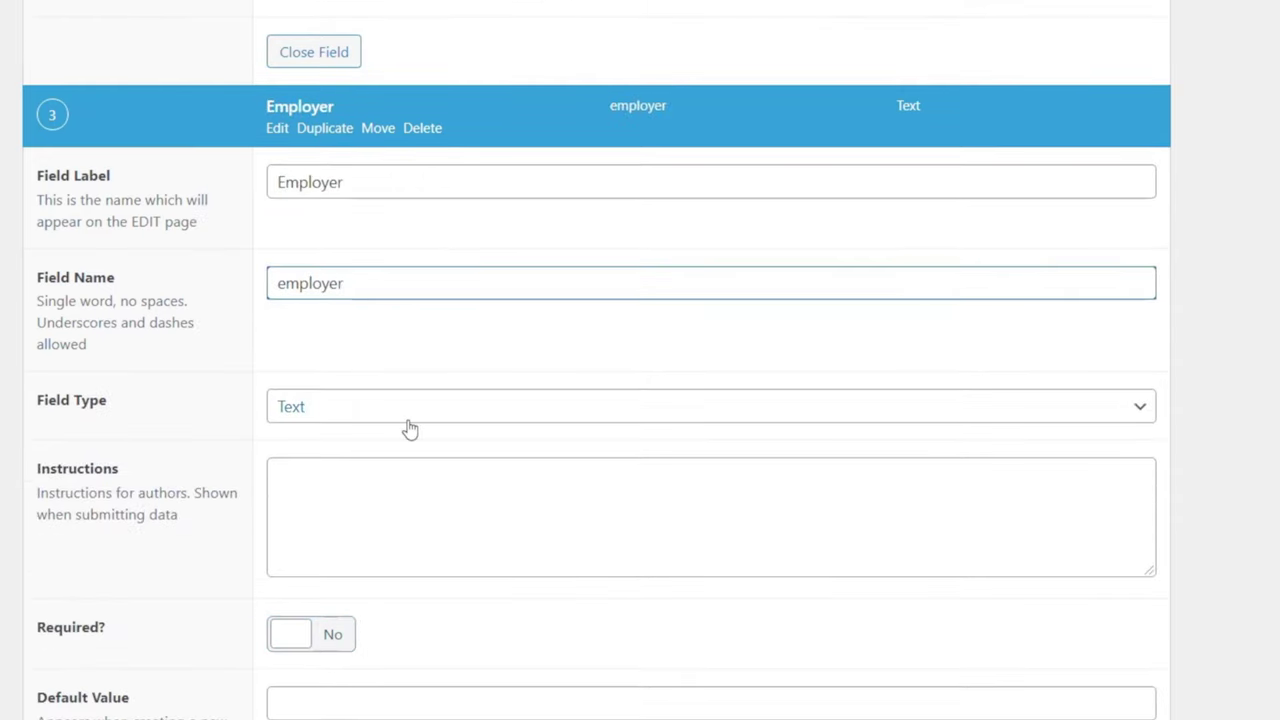
left_click(1249, 678)
Set the Contract Term field's appended text to Months and its step size to 1
scroll(1249, 678, "down", 8)
scroll(1249, 678, "up", 8)
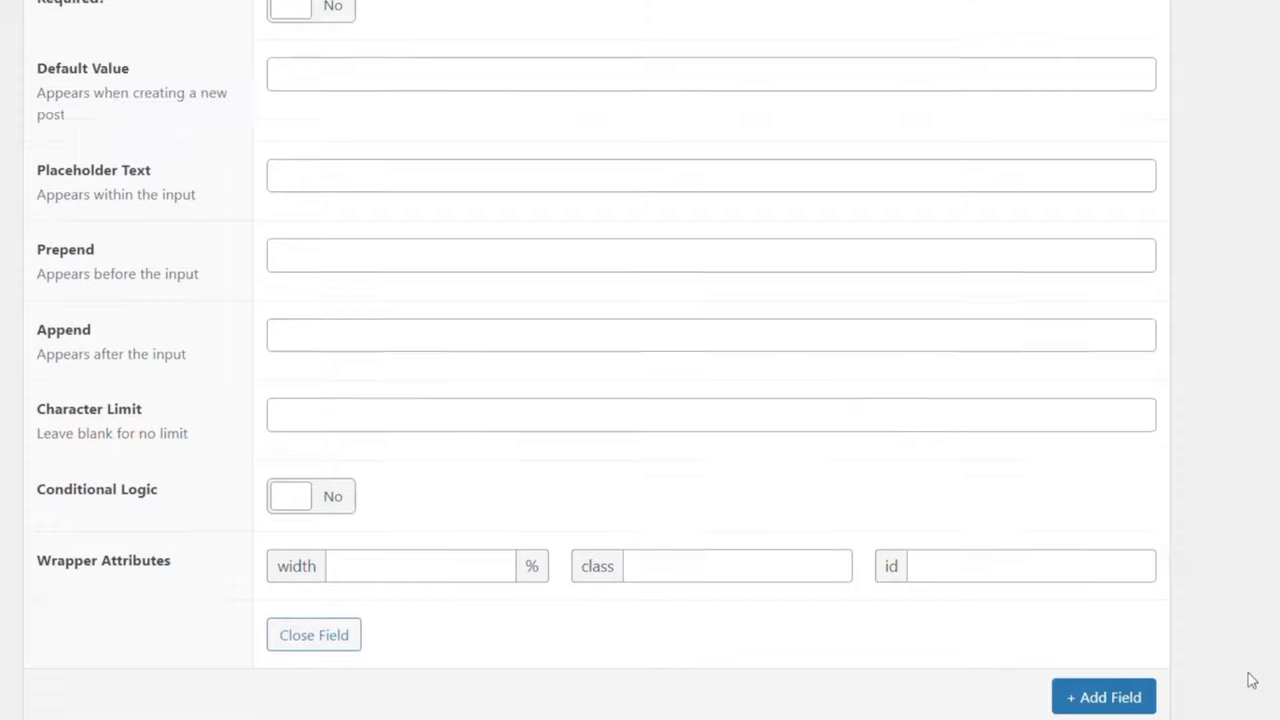
scroll(1249, 678, "up", 7)
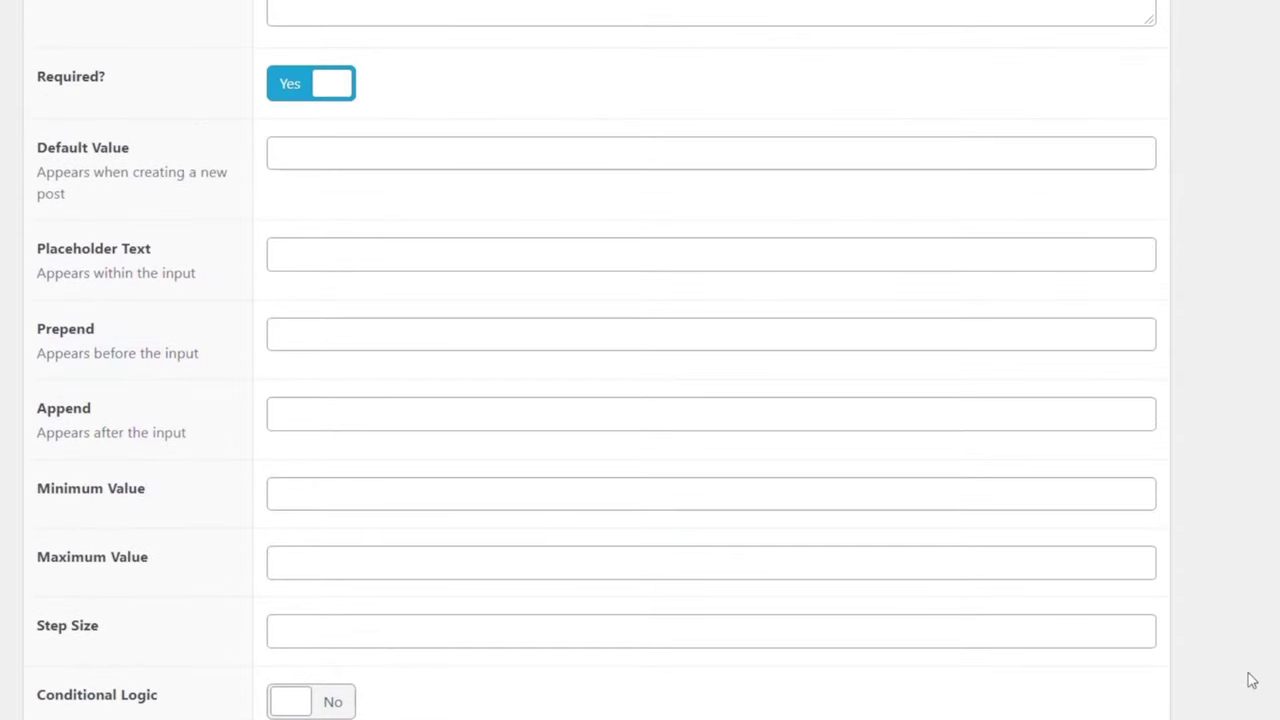
scroll(1249, 678, "up", 3)
scroll(1249, 678, "up", 4)
scroll(566, 508, "down", 3)
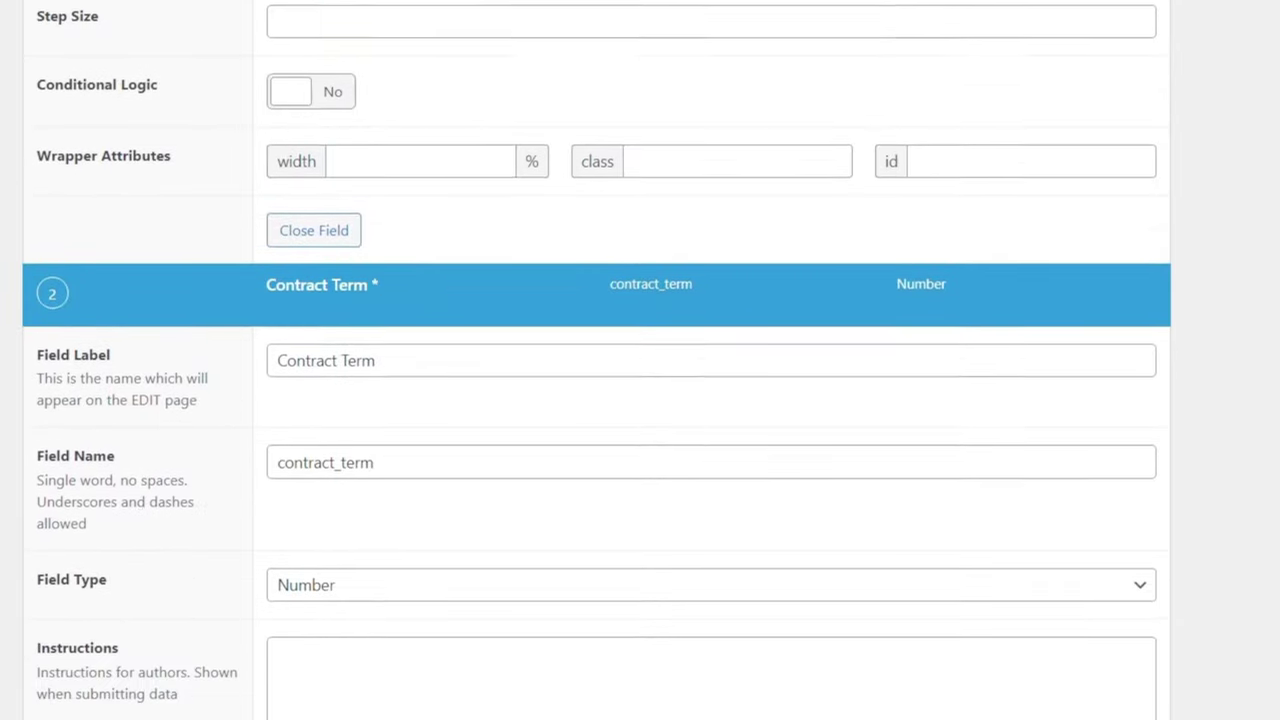
scroll(566, 508, "down", 2)
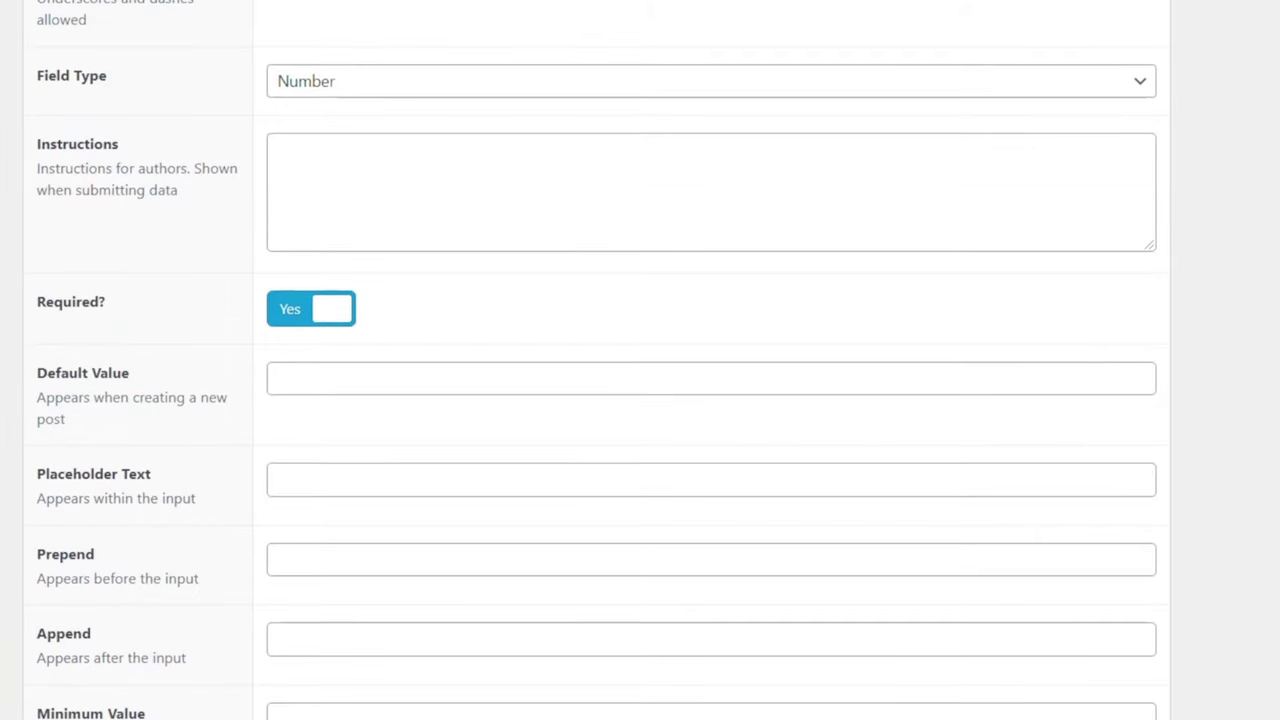
scroll(640, 360, "down", 1)
left_click(295, 519)
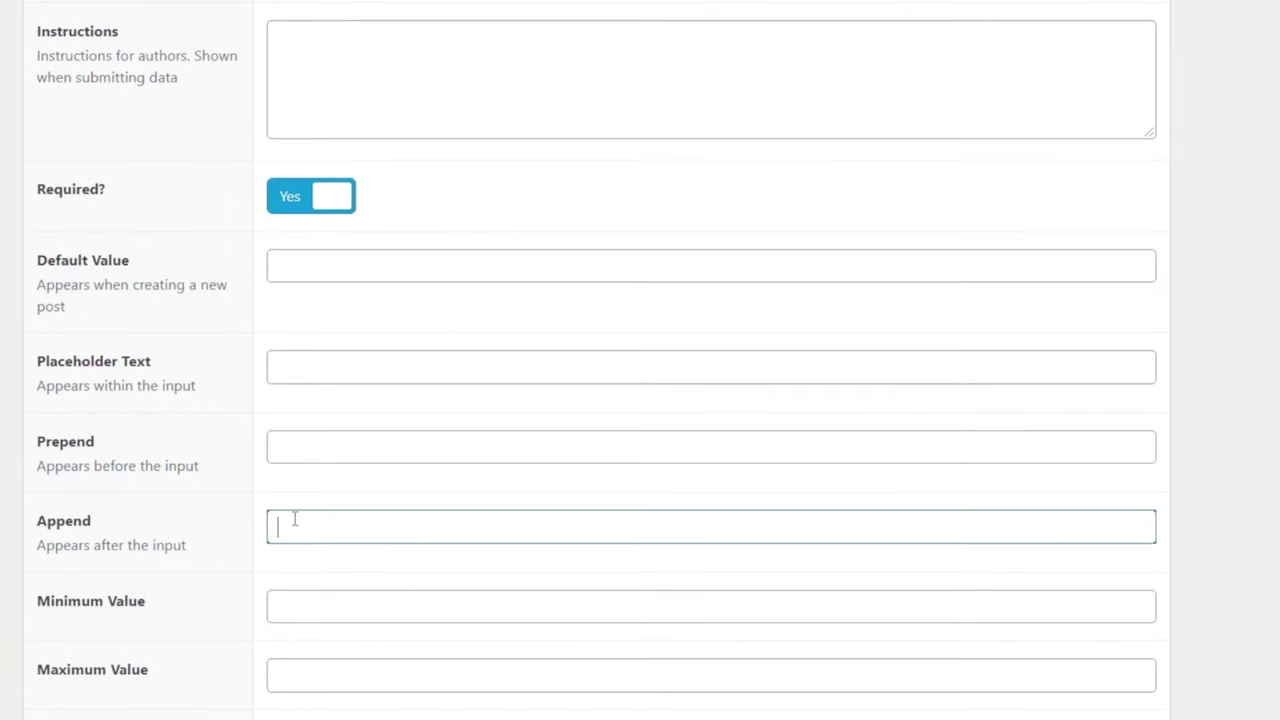
type("Months")
scroll(294, 640, "down", 1)
left_click(296, 636)
type("1")
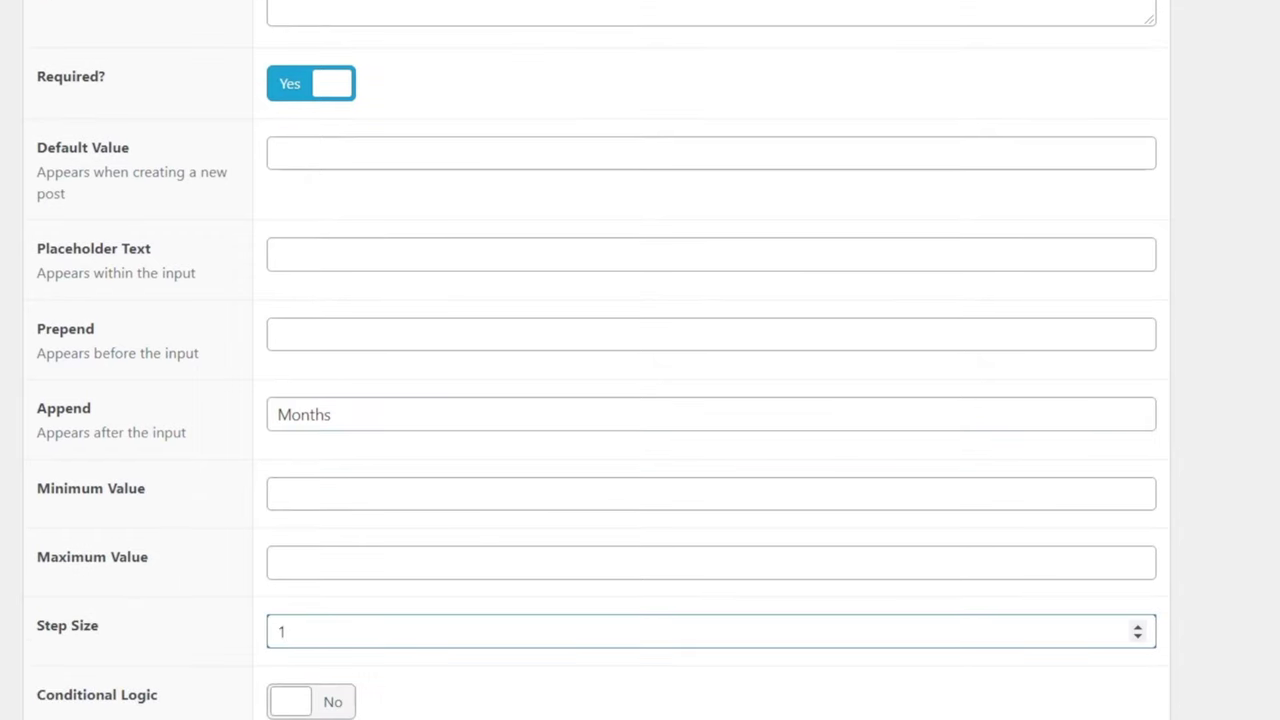
Publish the Job Custom Fields field group
scroll(597, 360, "down", 12)
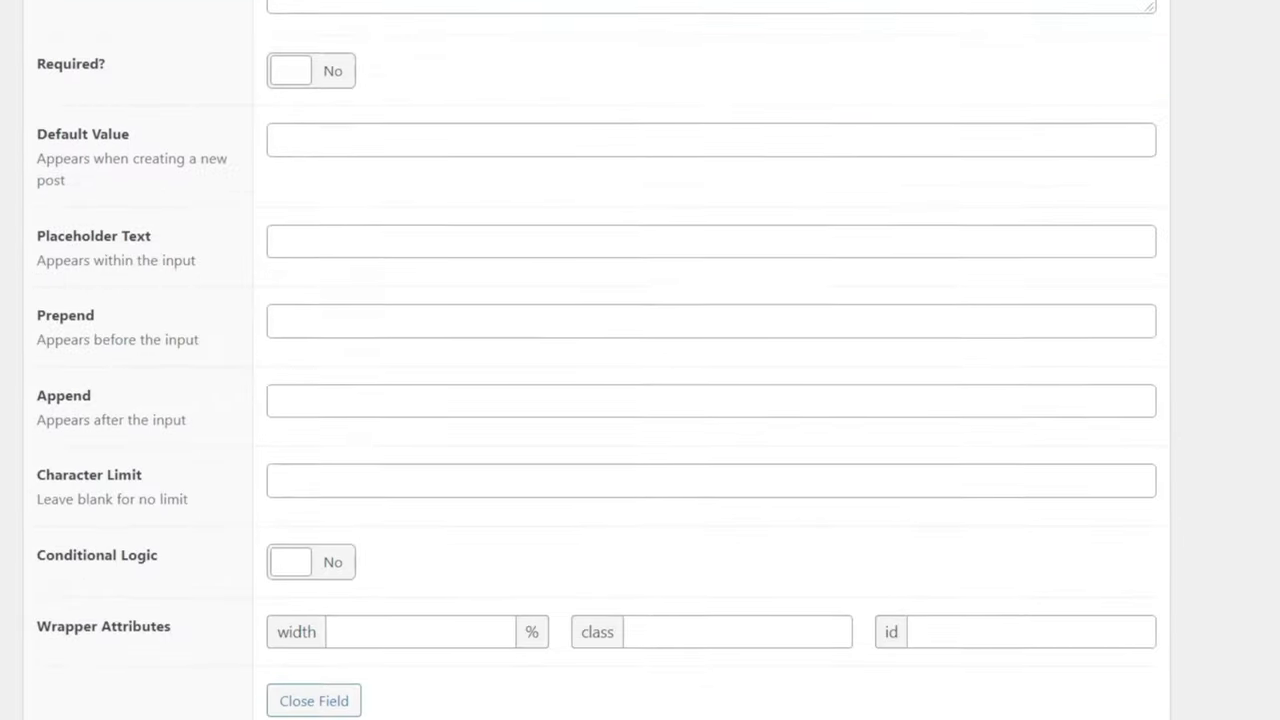
scroll(597, 360, "down", 7)
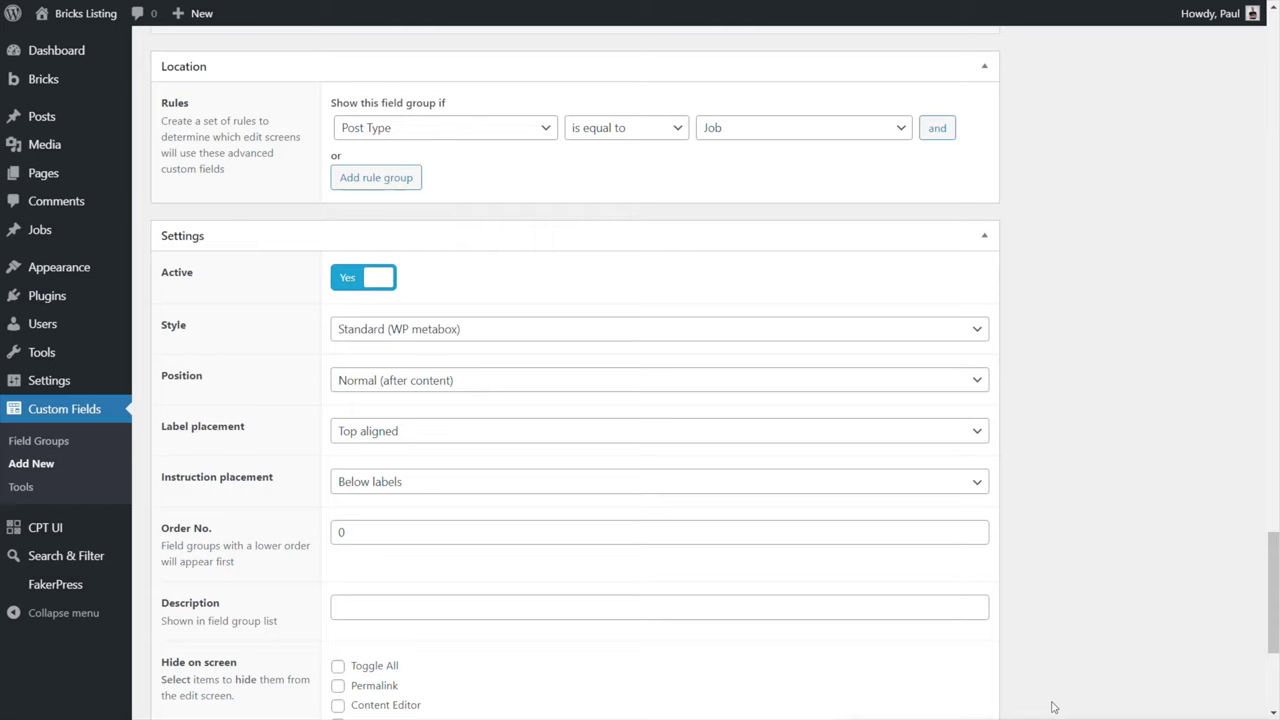
scroll(1006, 534, "up", 18)
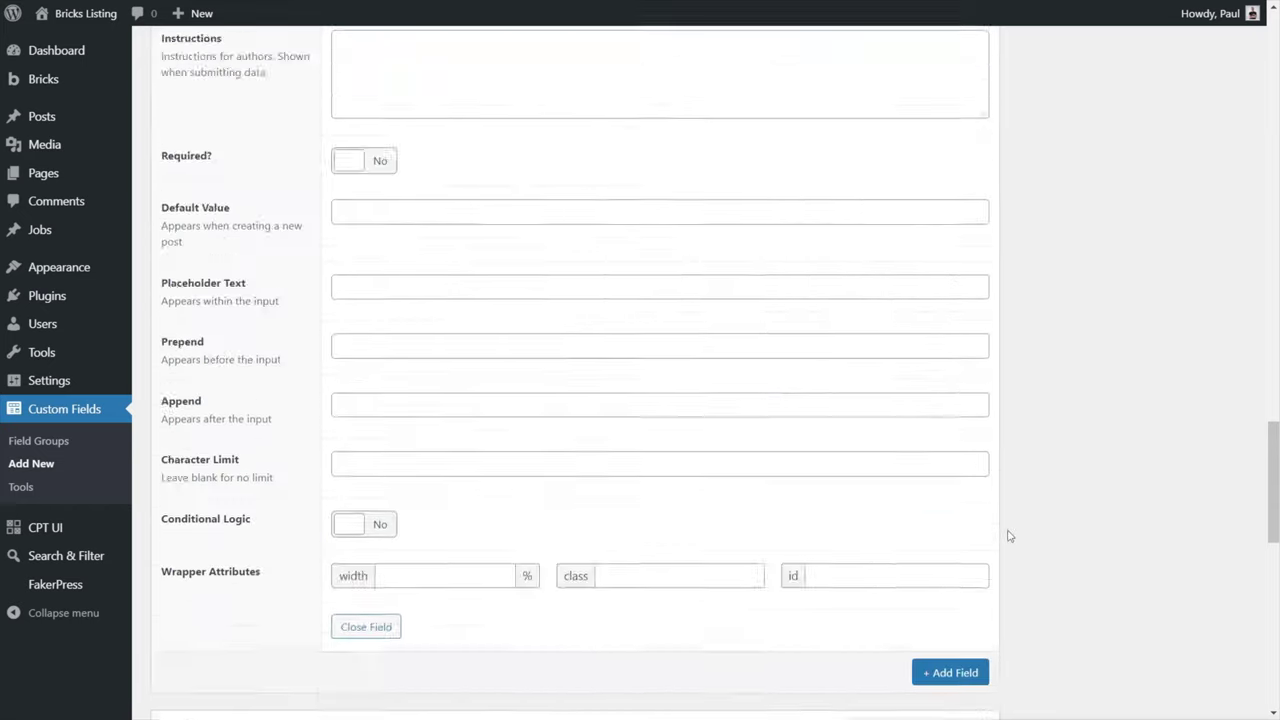
scroll(1008, 536, "up", 15)
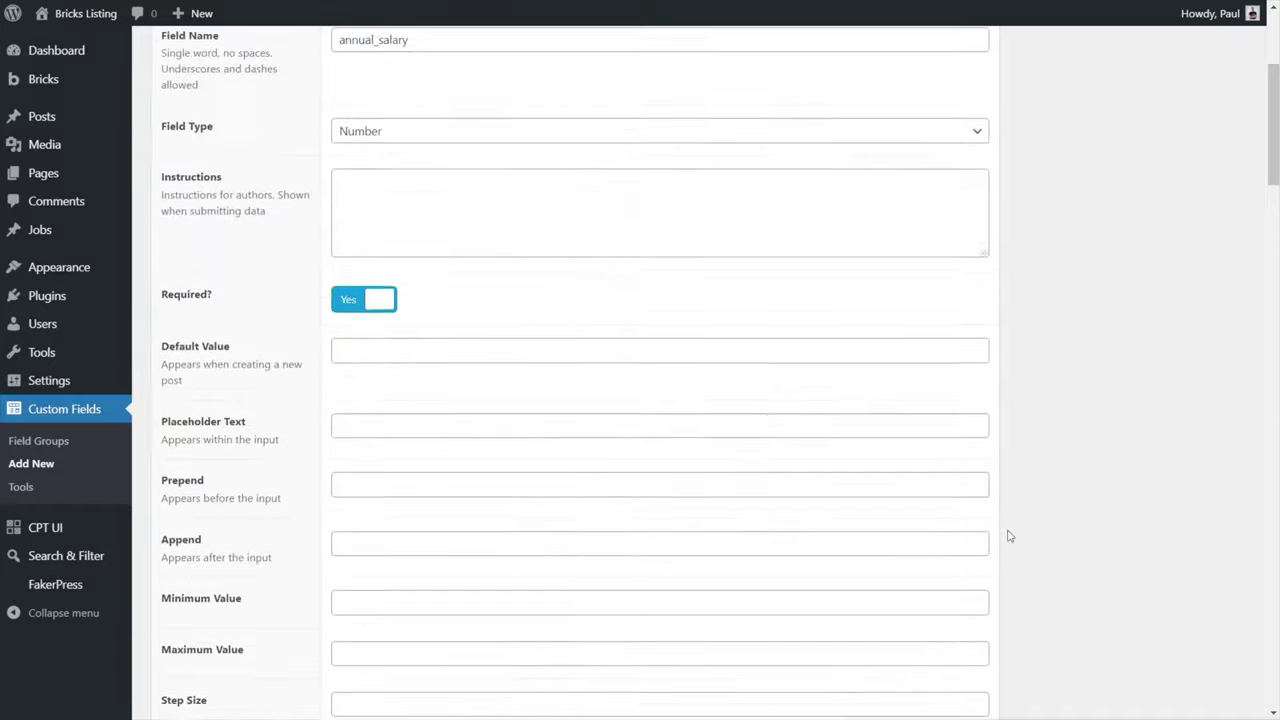
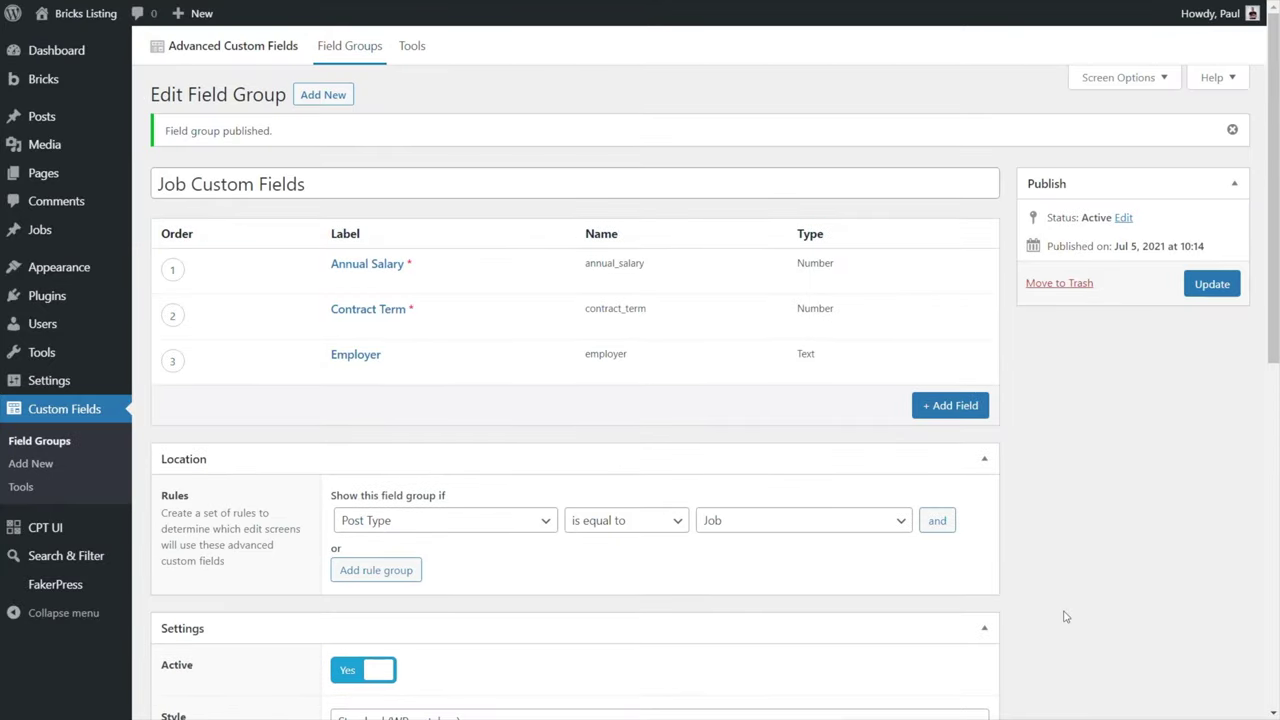
Start a new job post and expand its featured image and job types settings
mouse_move(55, 238)
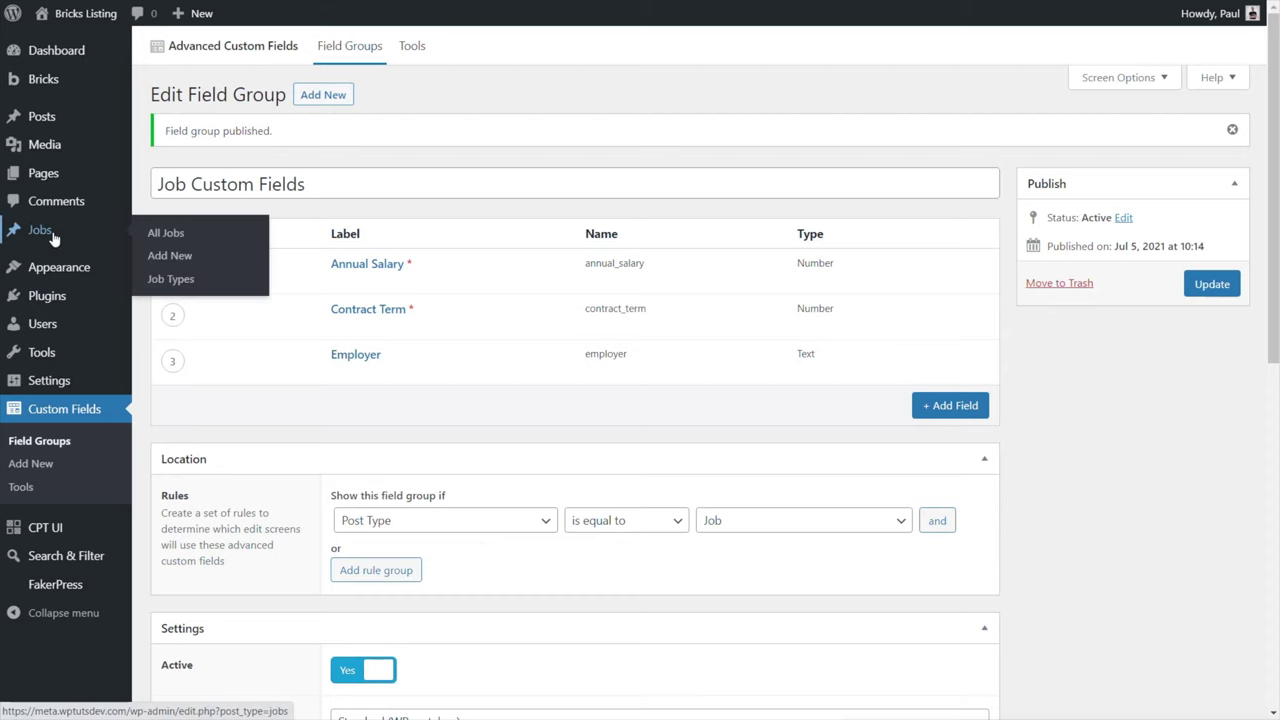
left_click(180, 259)
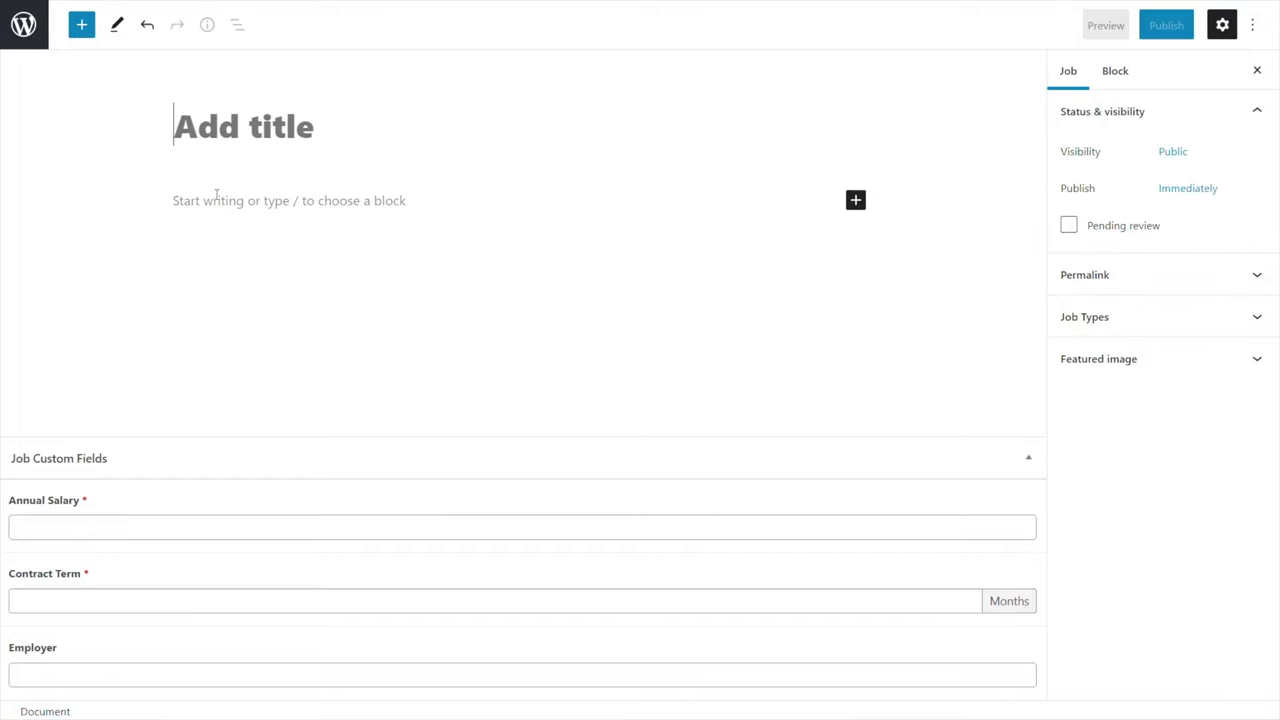
left_click(1075, 359)
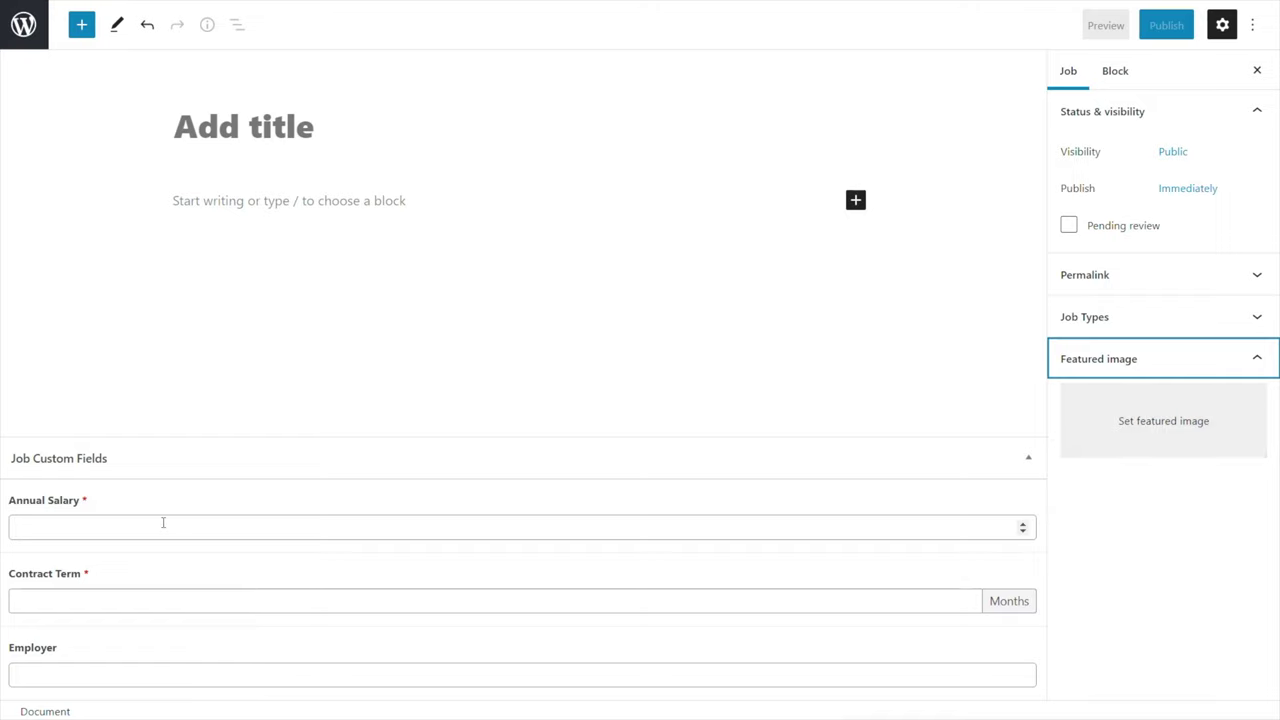
left_click(1130, 322)
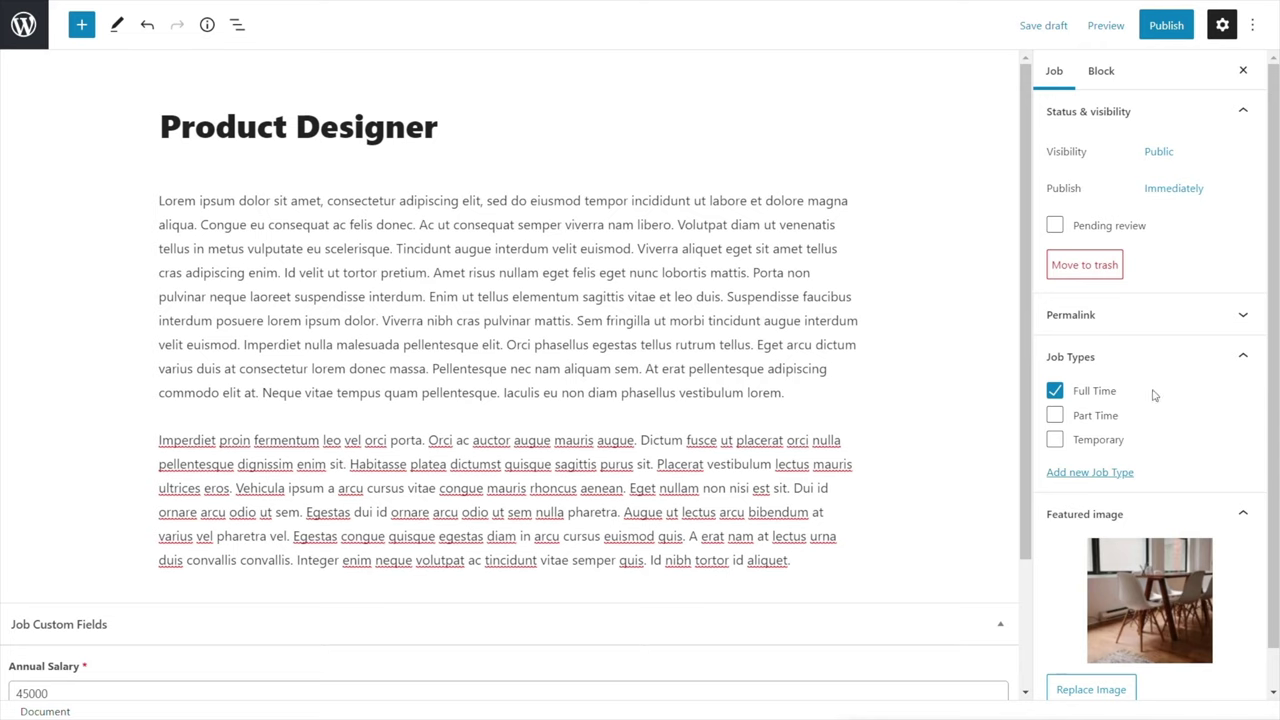
Publish the Product Designer job and return to the list of all jobs
scroll(1140, 440, "down", 2)
scroll(749, 523, "down", 3)
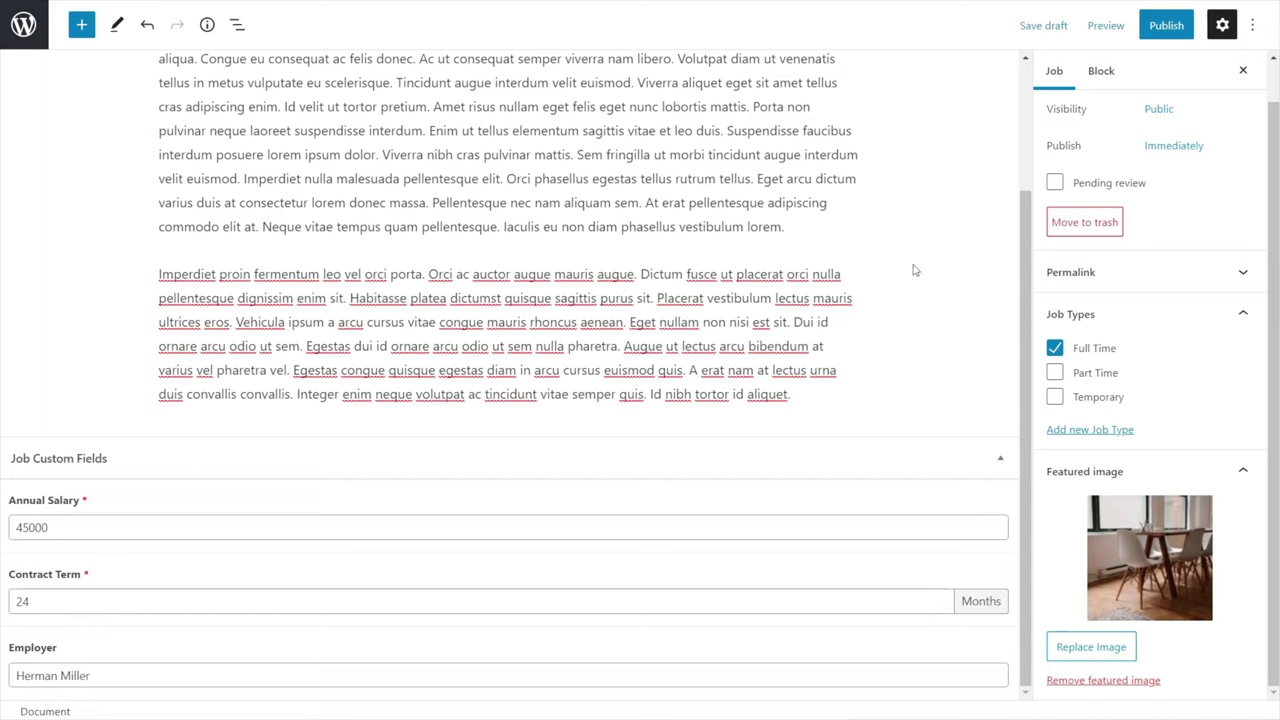
left_click(1166, 25)
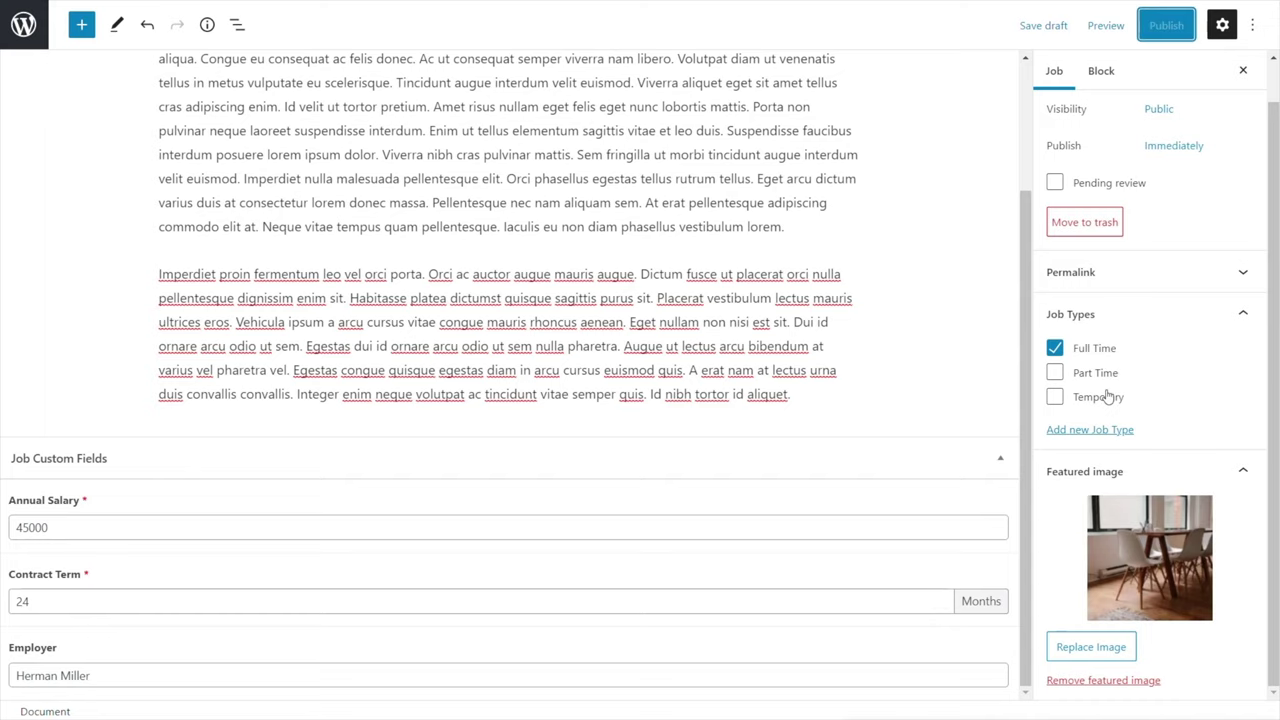
left_click(22, 25)
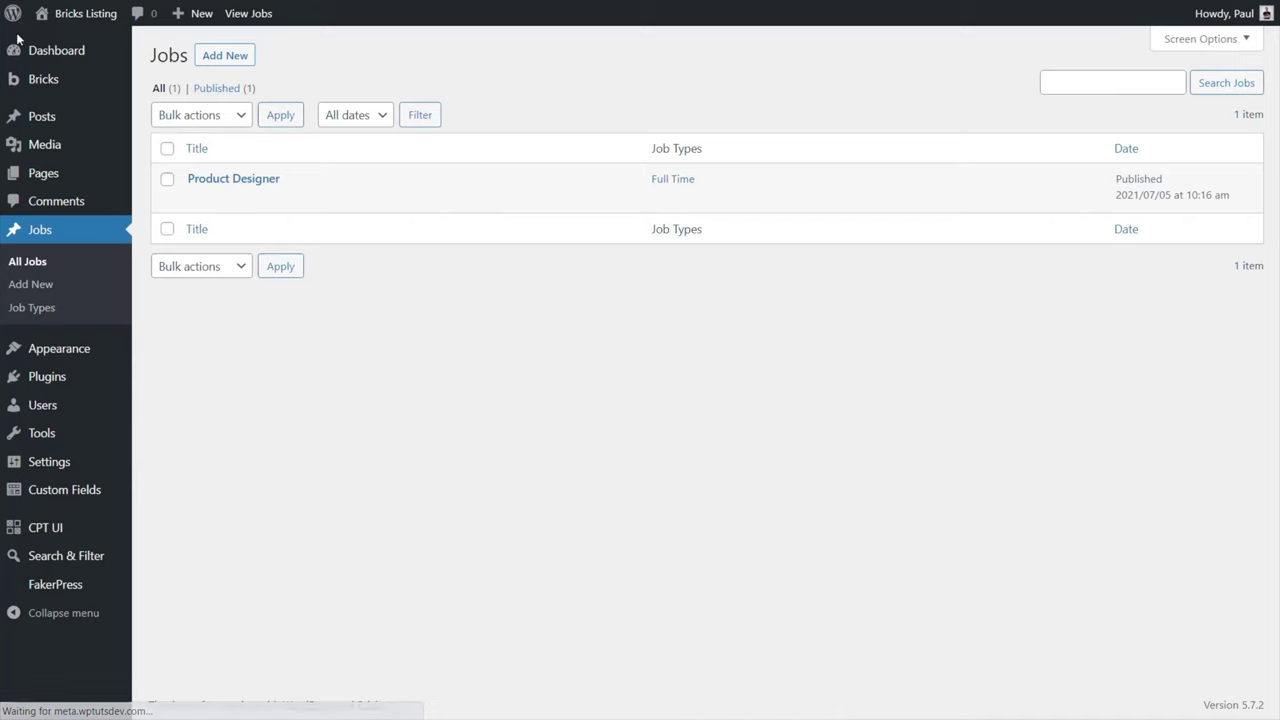
mouse_move(206, 194)
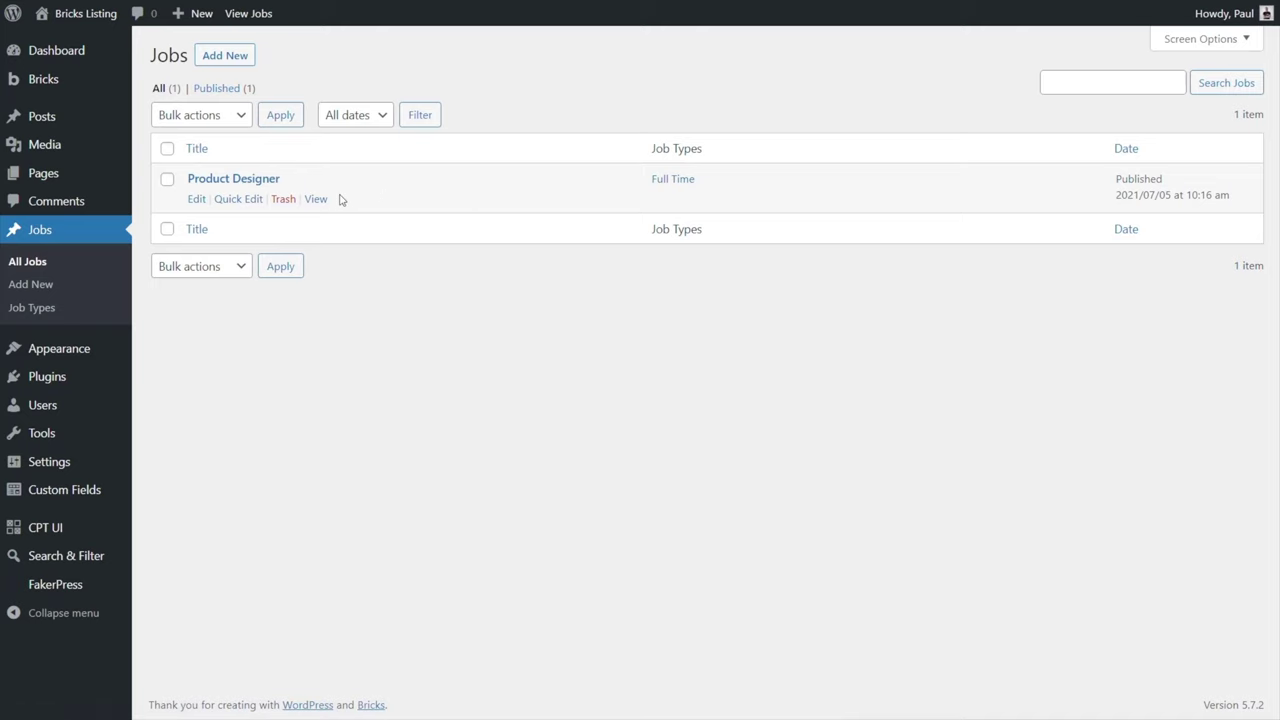
left_click(240, 199)
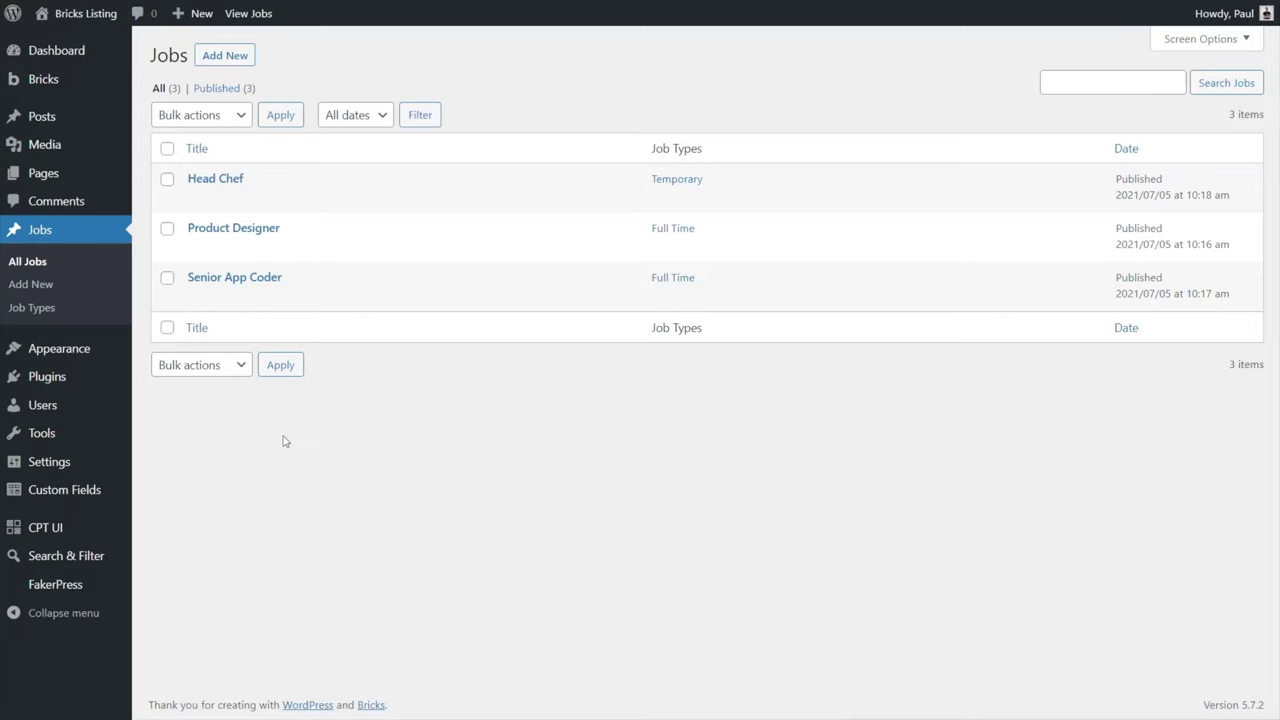
Add a new Bricks template titled Job Archive Template
mouse_move(85, 87)
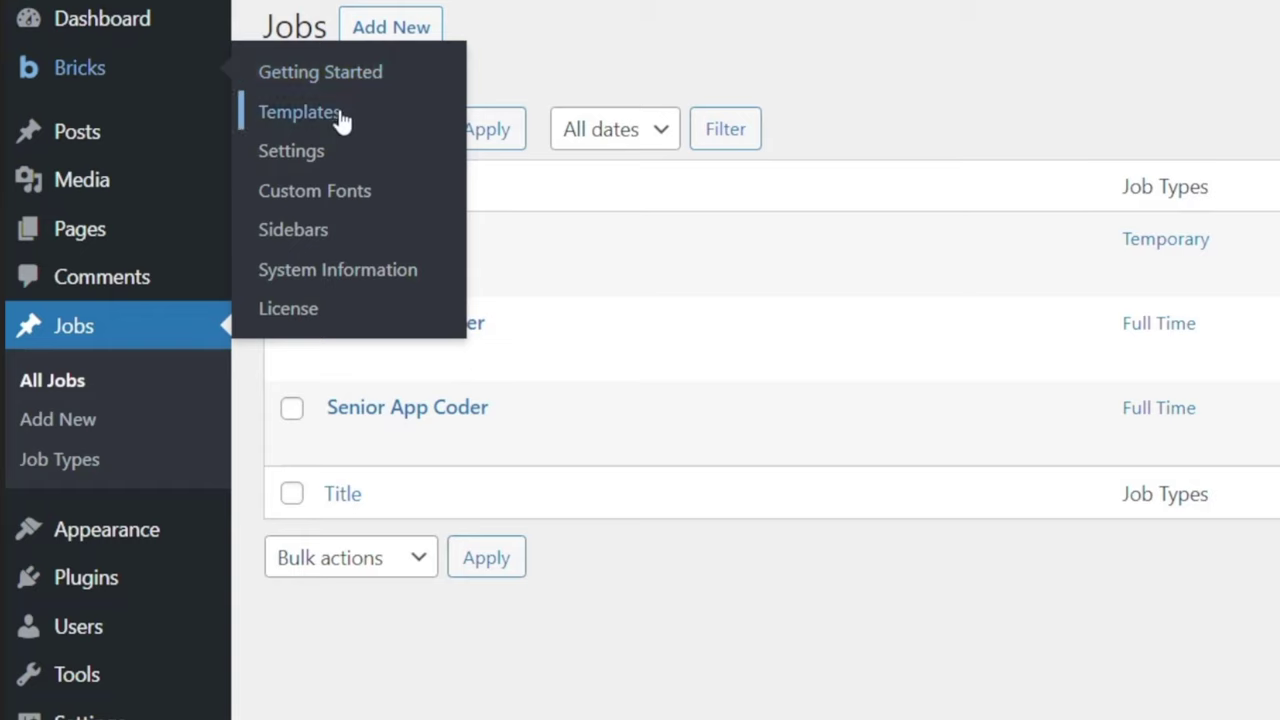
left_click(340, 118)
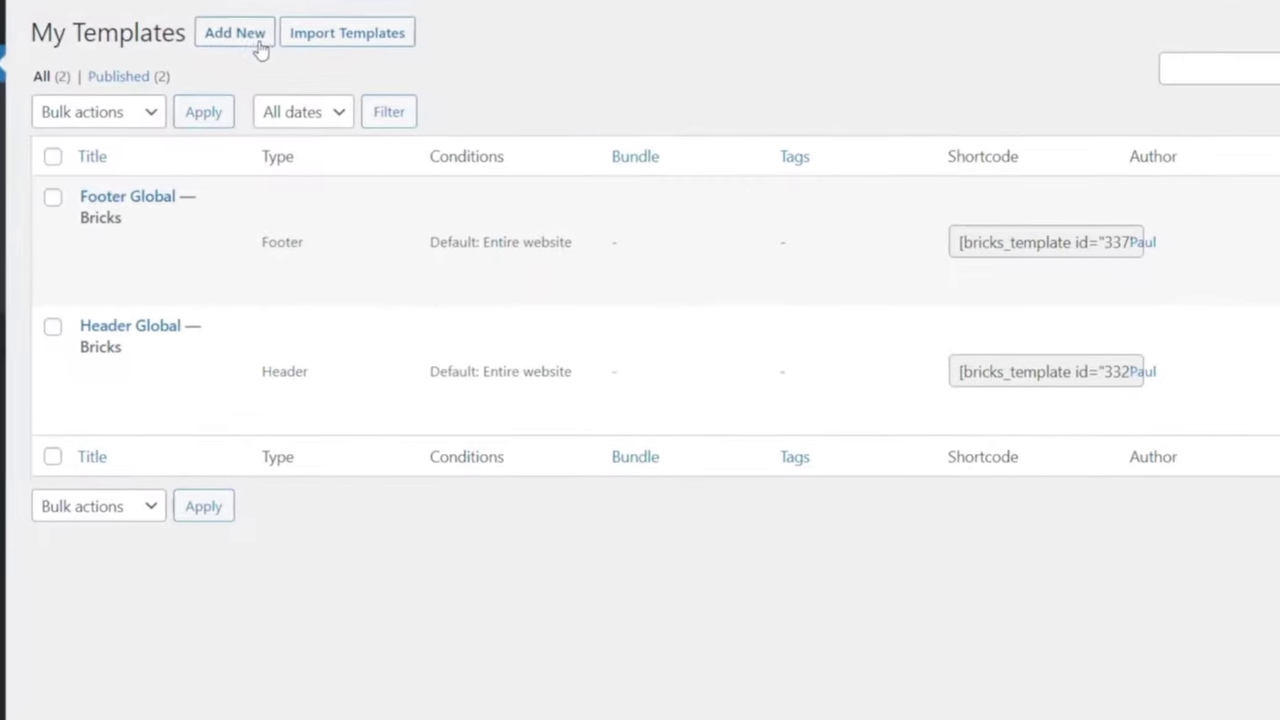
left_click(243, 36)
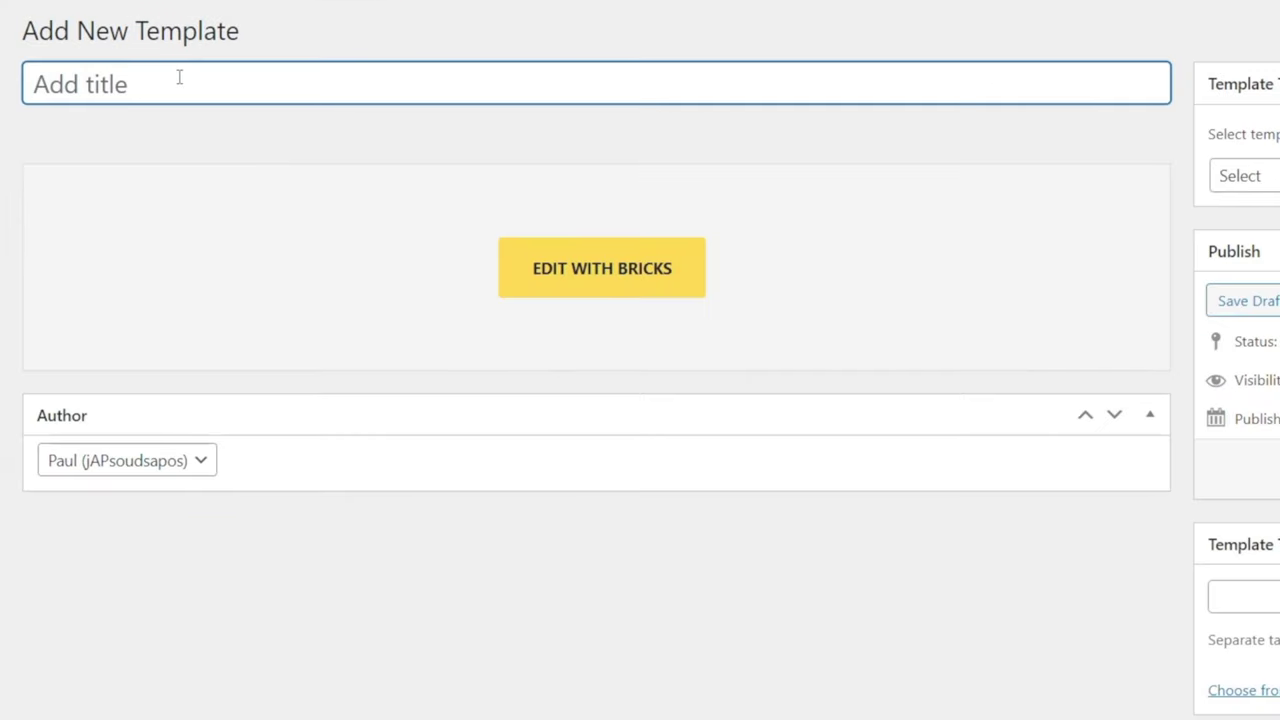
type("Job Arc")
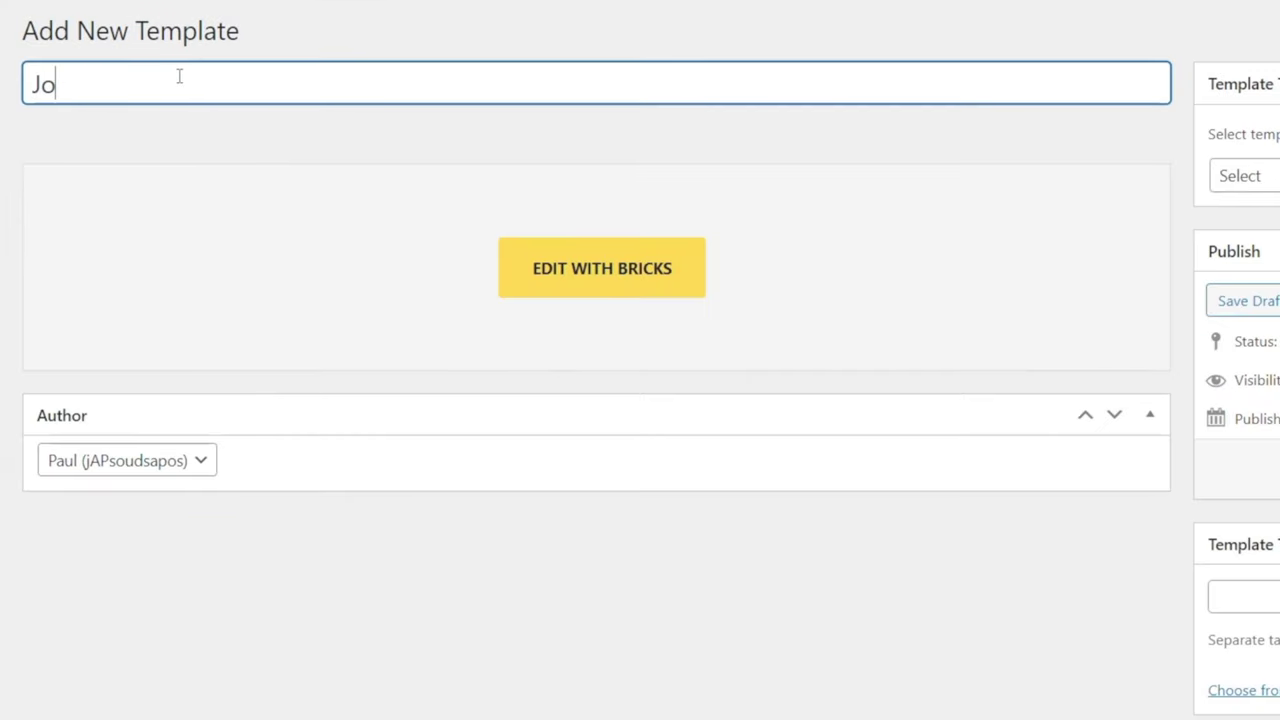
type("hive Template")
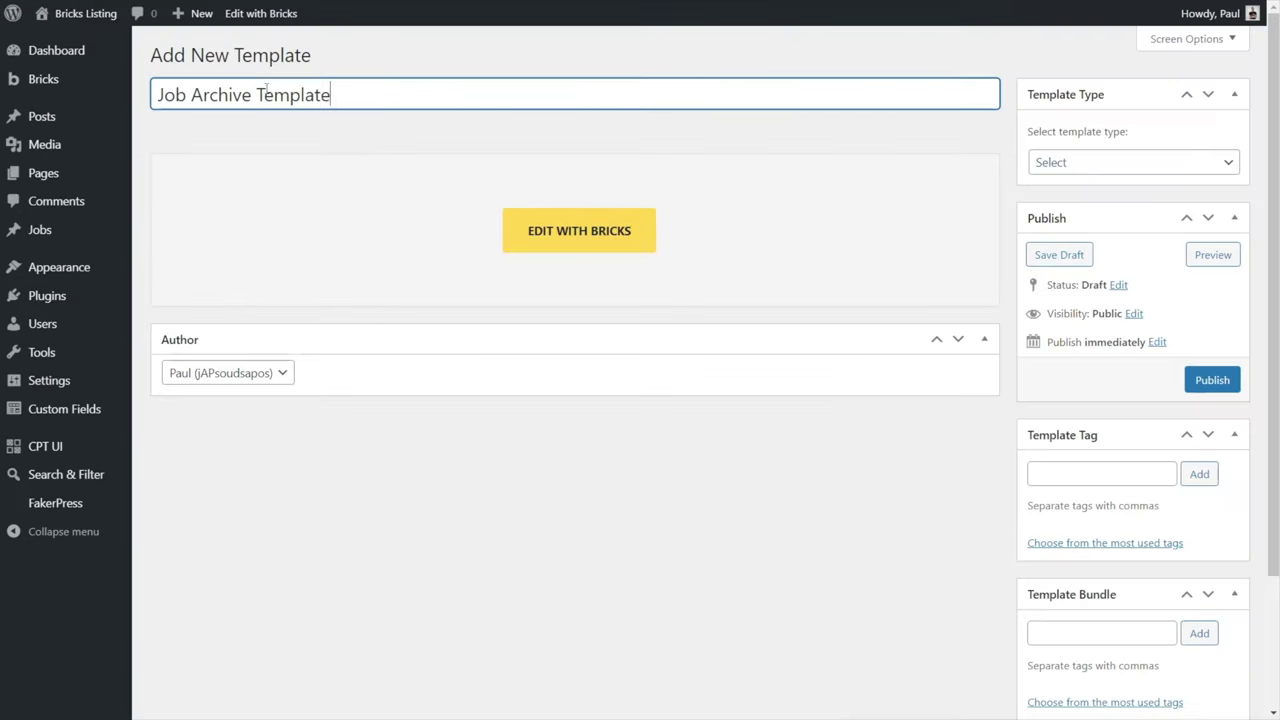
Set the template type to Archive, save the template as a draft and open it for editing with Bricks
left_click(1265, 178)
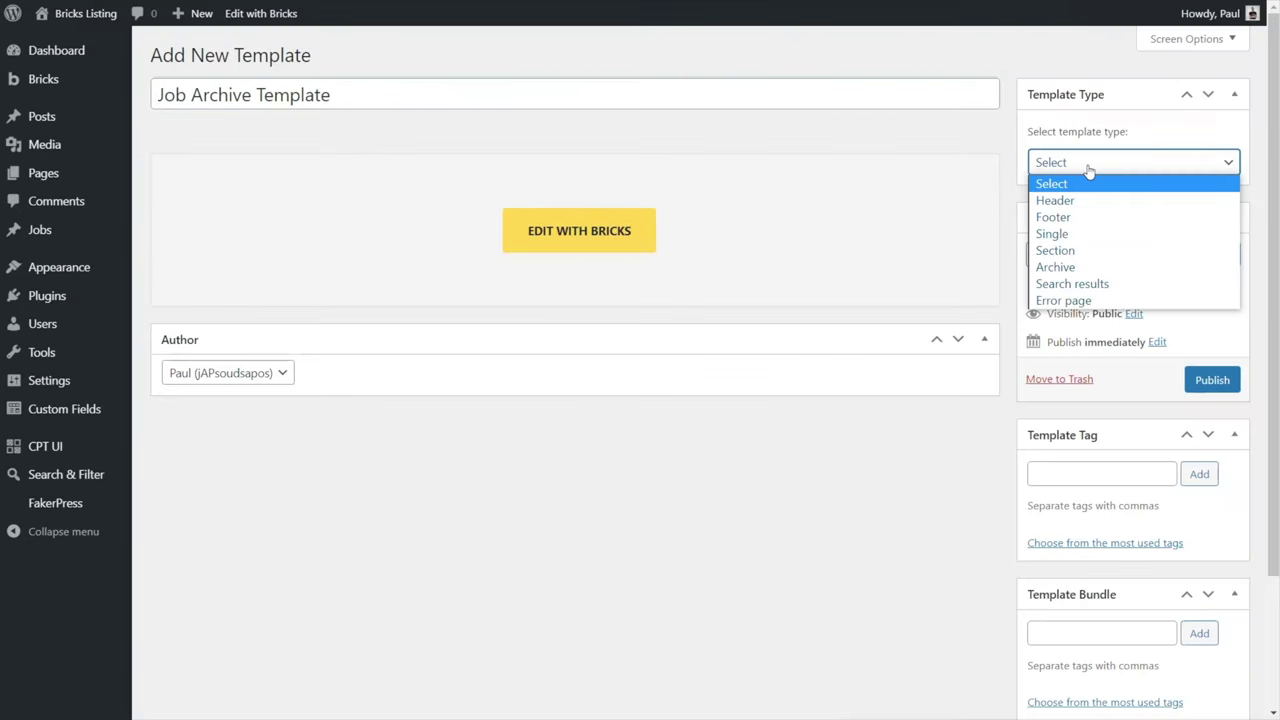
left_click(1093, 270)
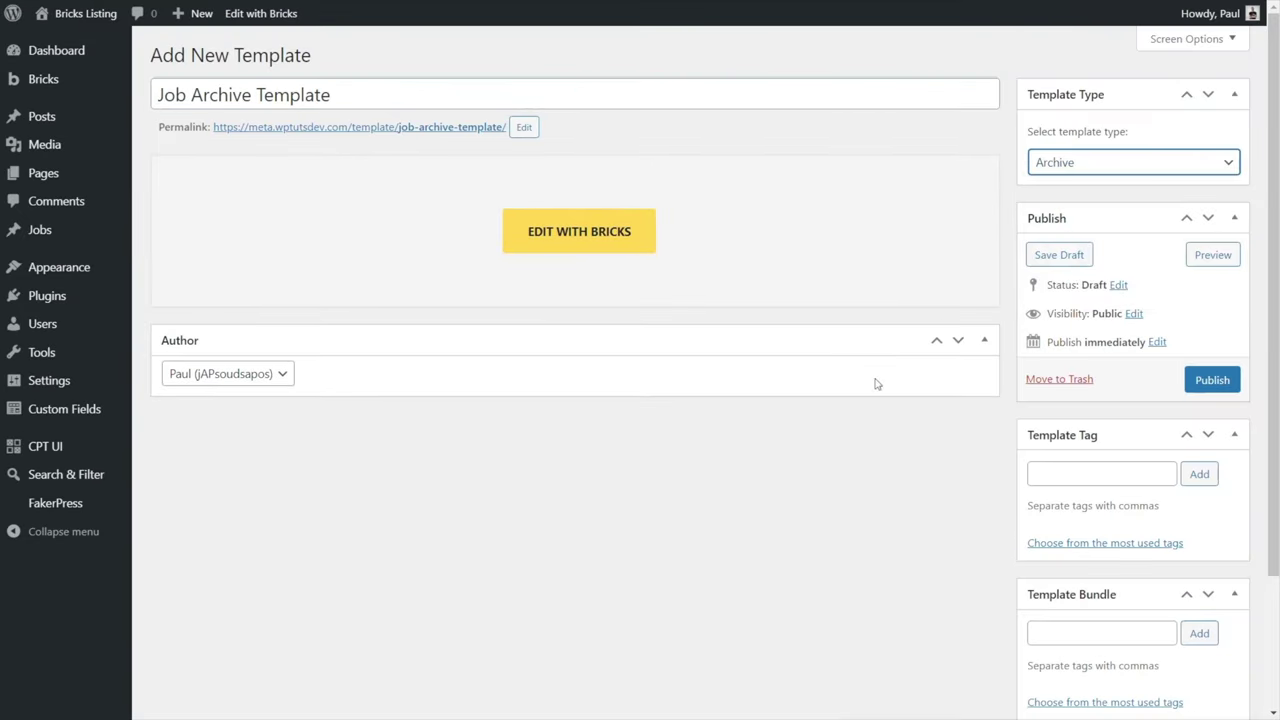
left_click(1059, 258)
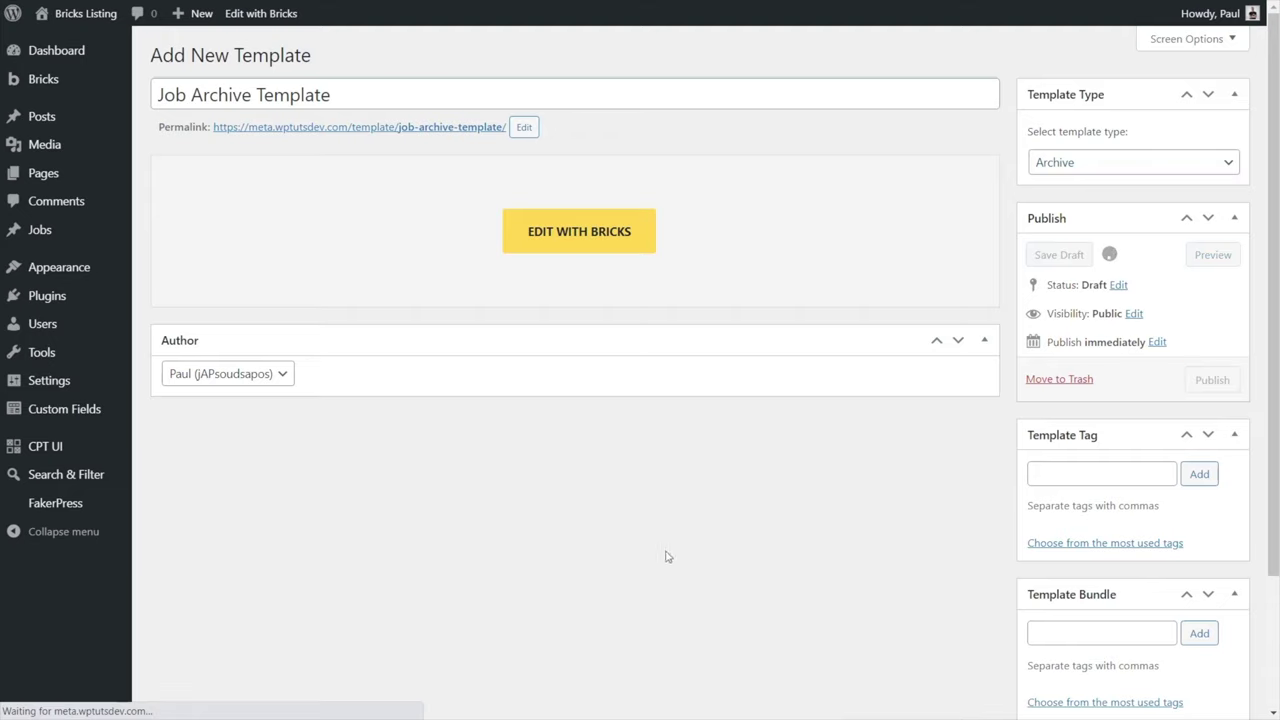
left_click(585, 283)
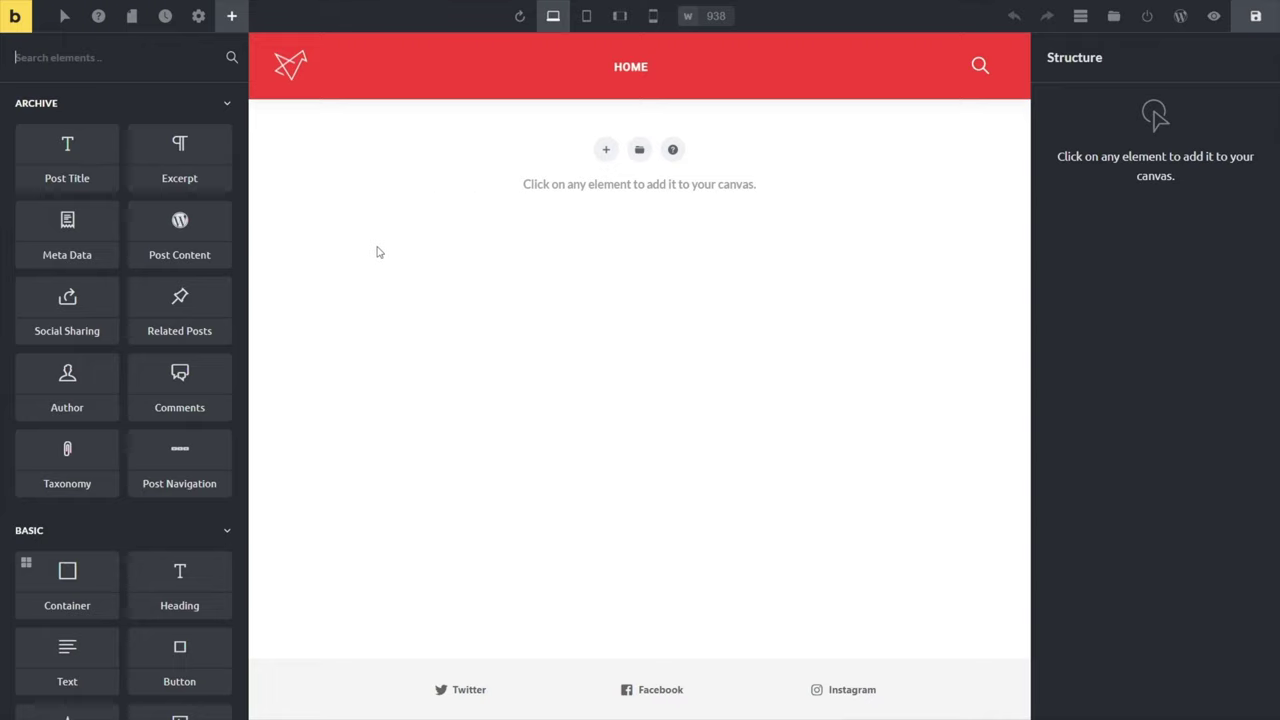
Add a container to the empty canvas and set its top and bottom margins to 50 px
left_click(72, 578)
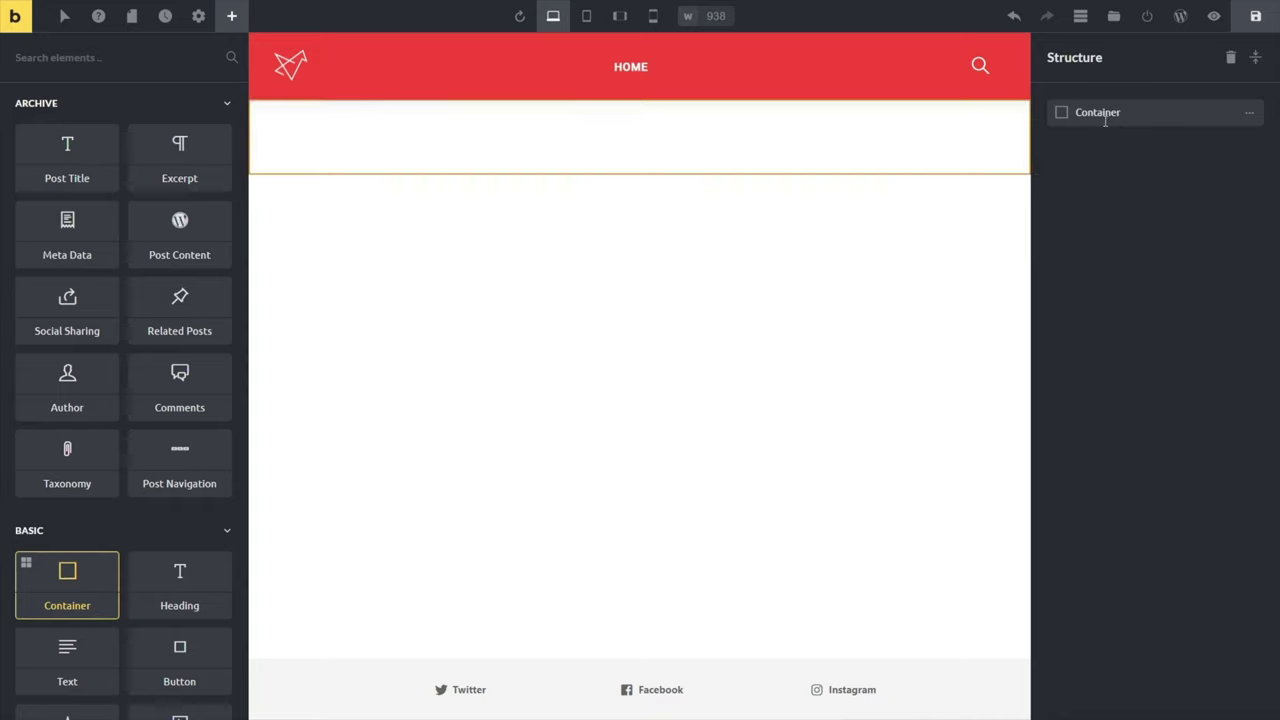
left_click(1240, 112)
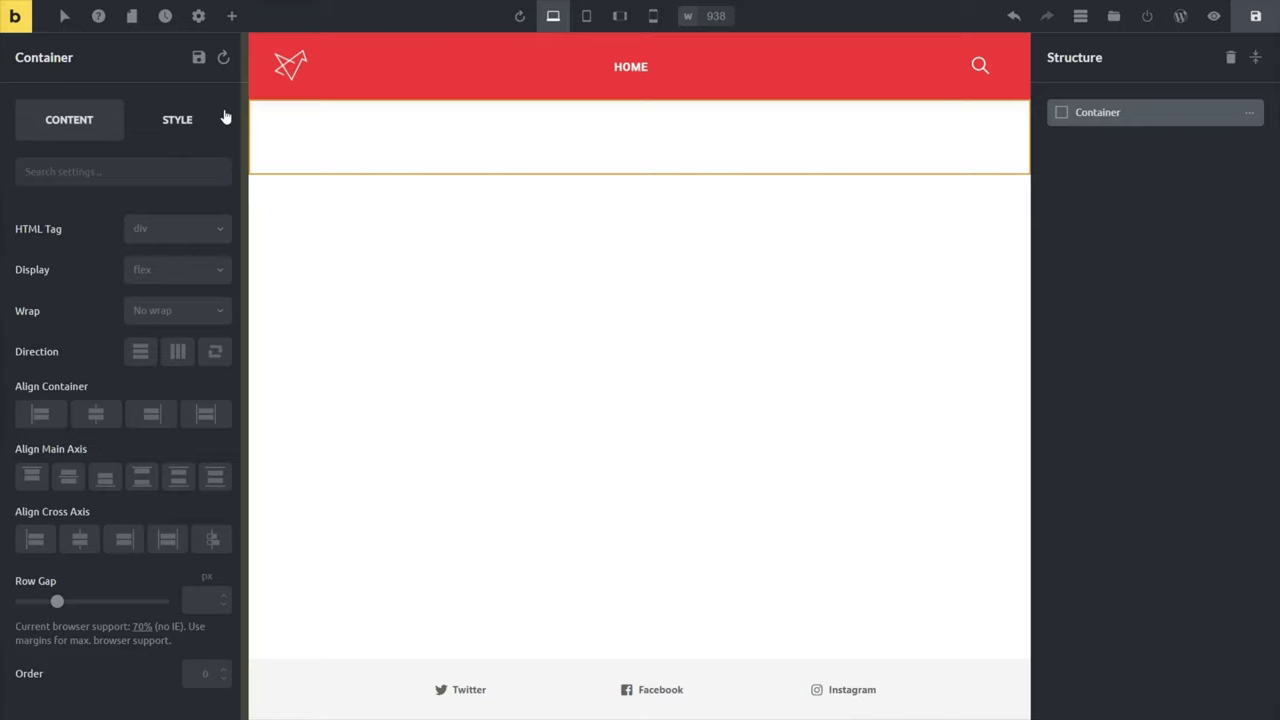
left_click(186, 121)
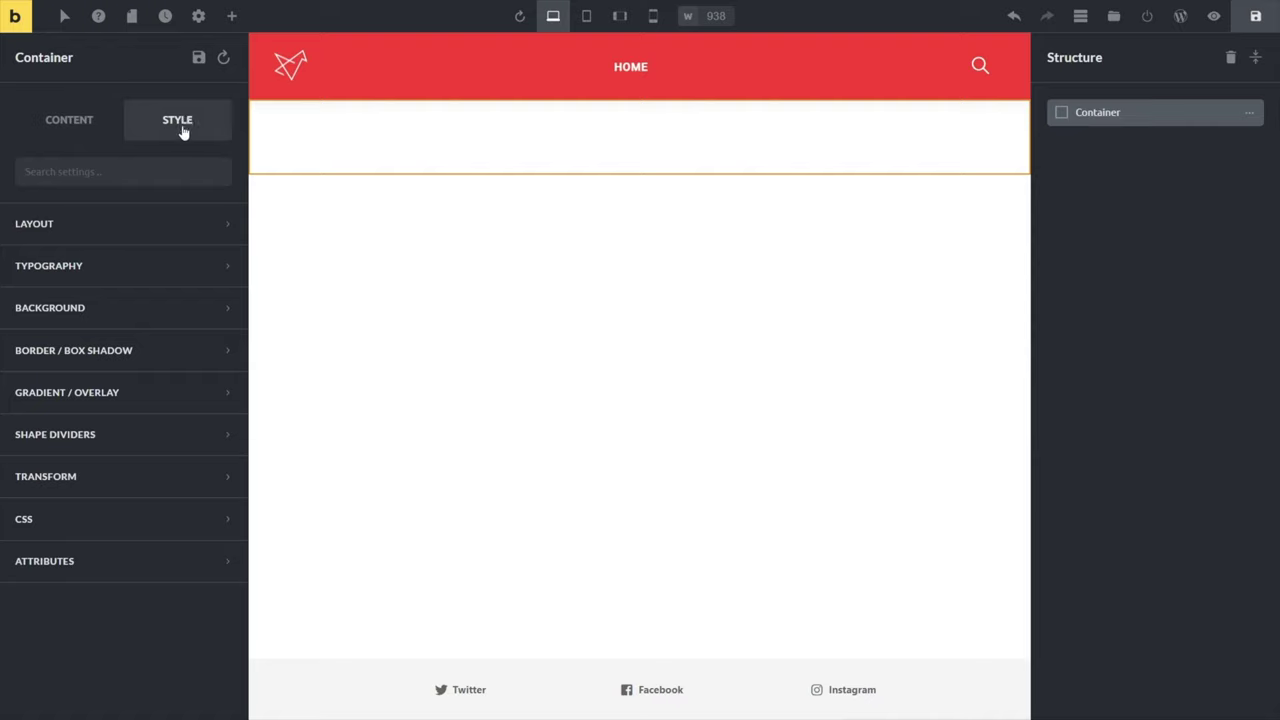
left_click(73, 231)
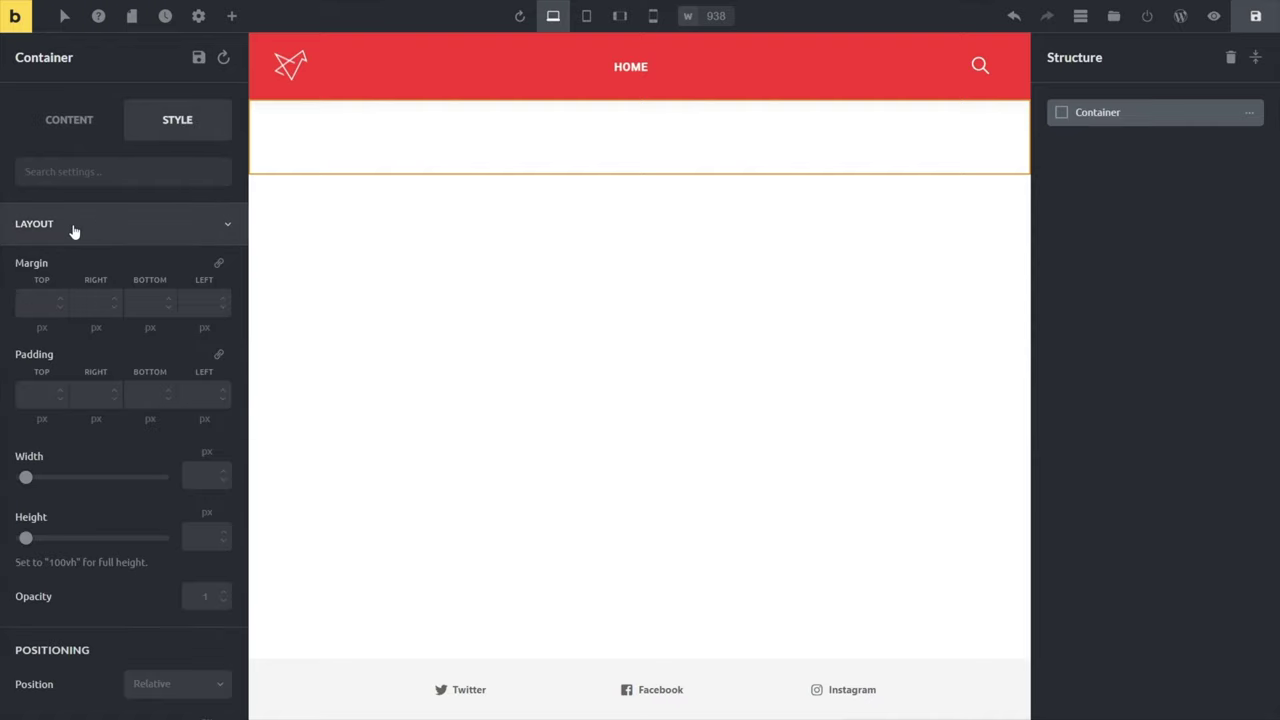
left_click(32, 300)
type("50")
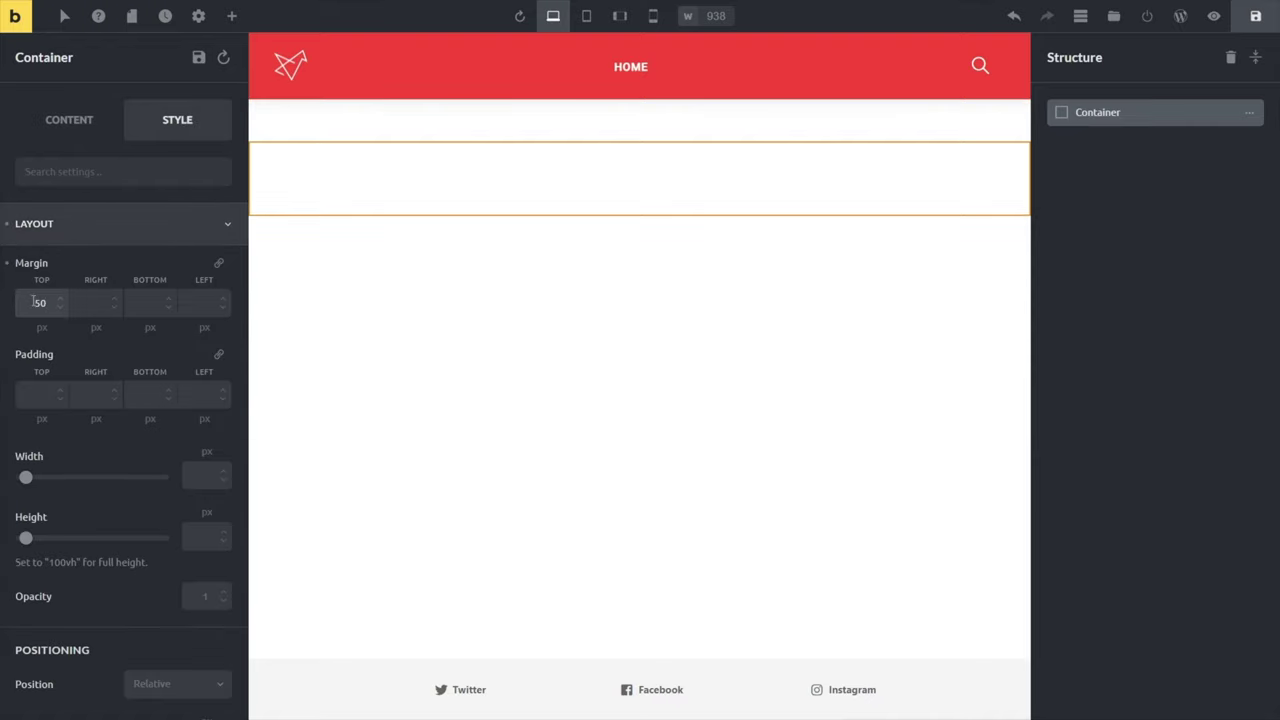
left_click(141, 300)
type("50")
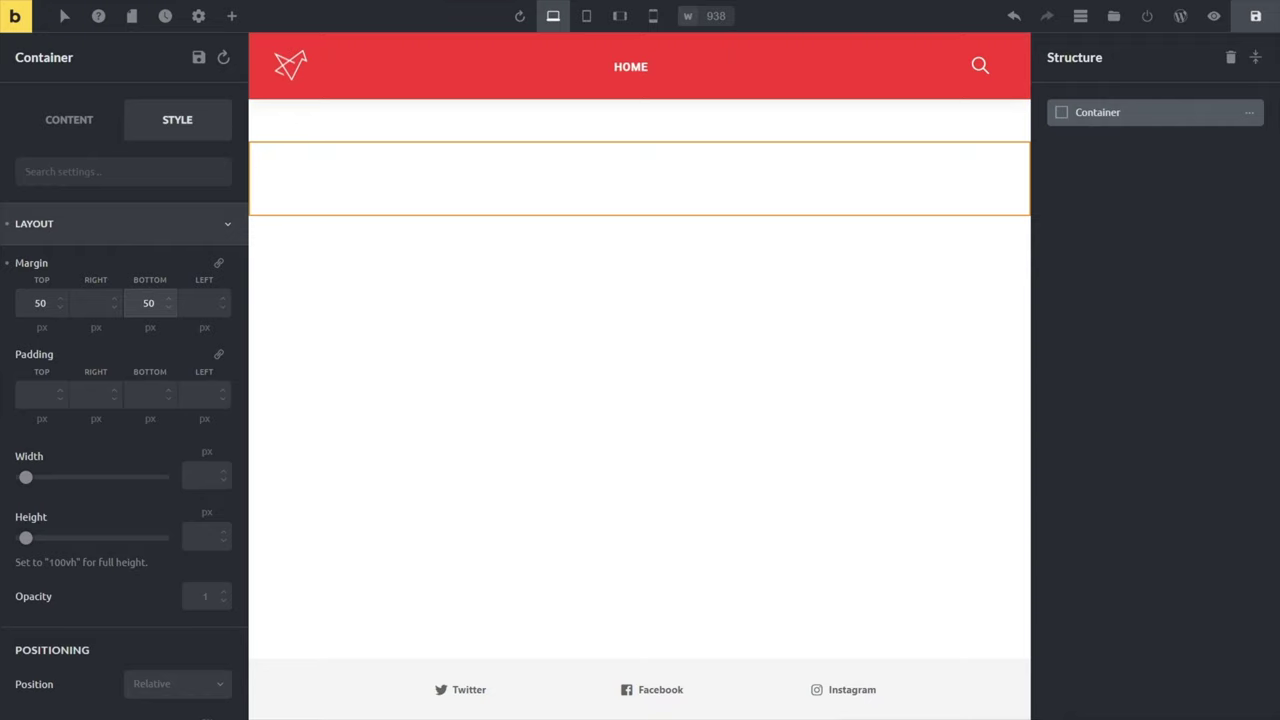
Add a heading inside the container with the text Latest Job Opportunities
left_click(231, 16)
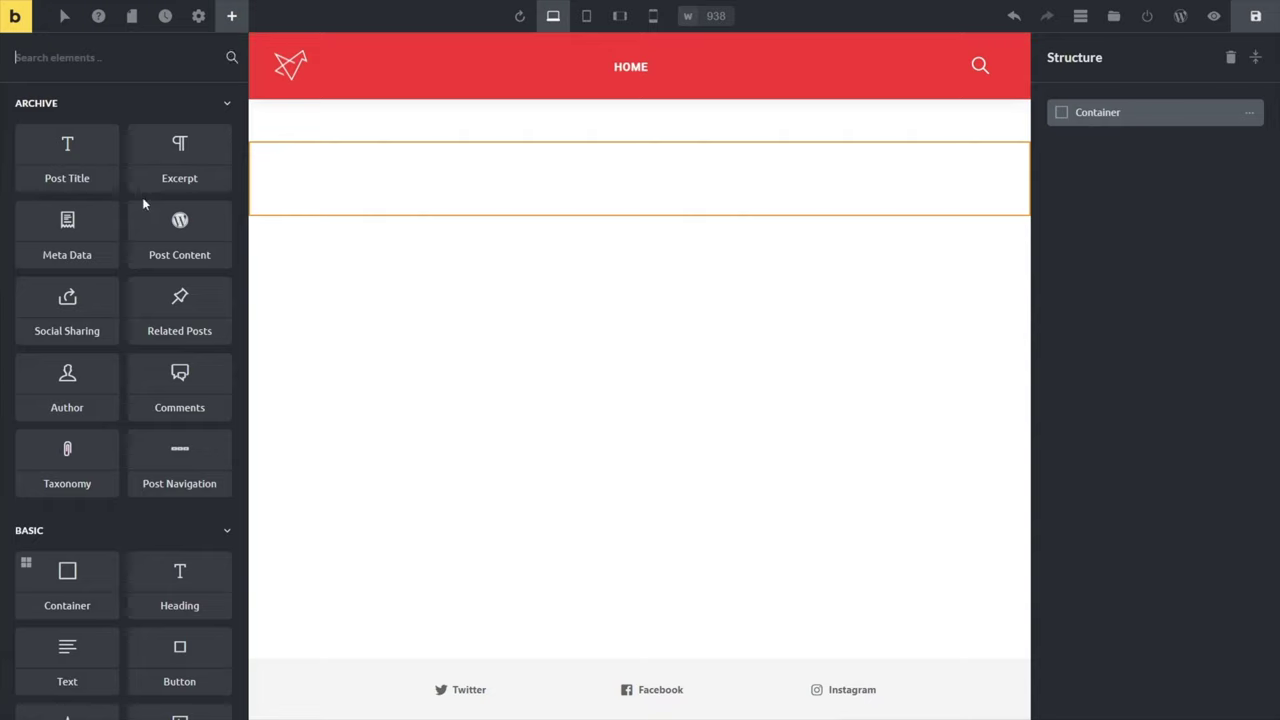
left_click_drag(174, 586, 318, 160)
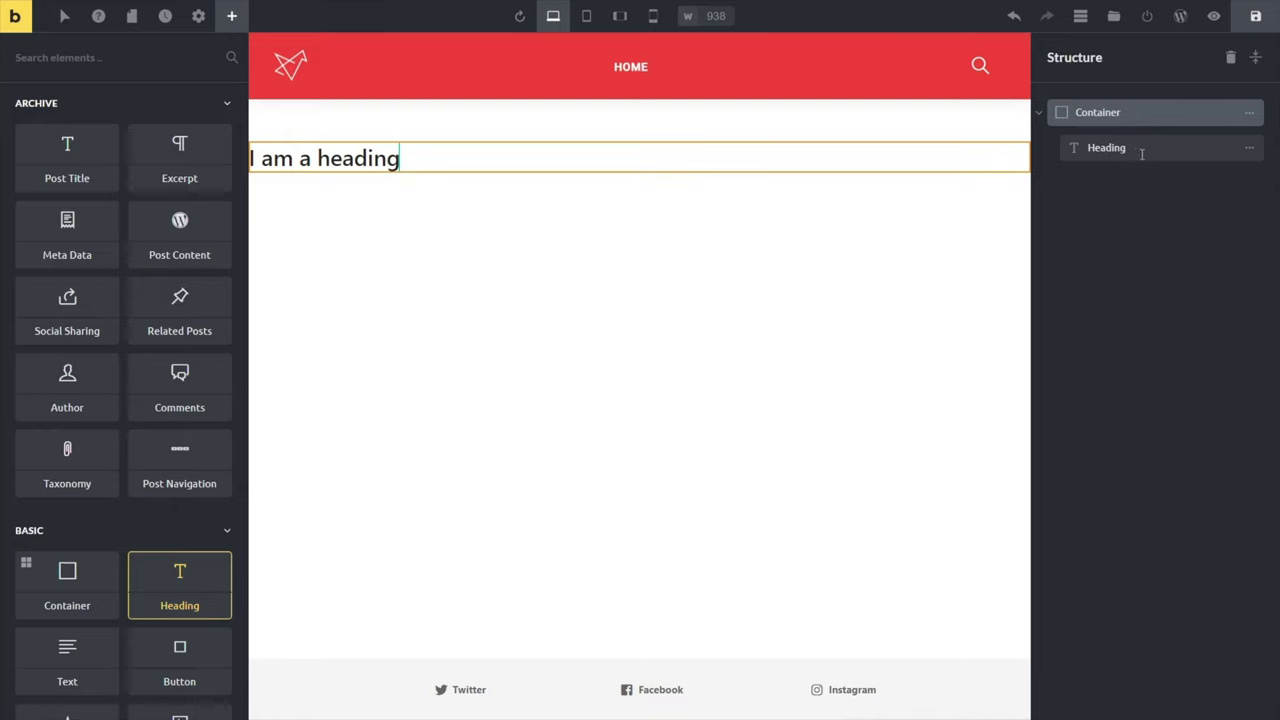
left_click(401, 158)
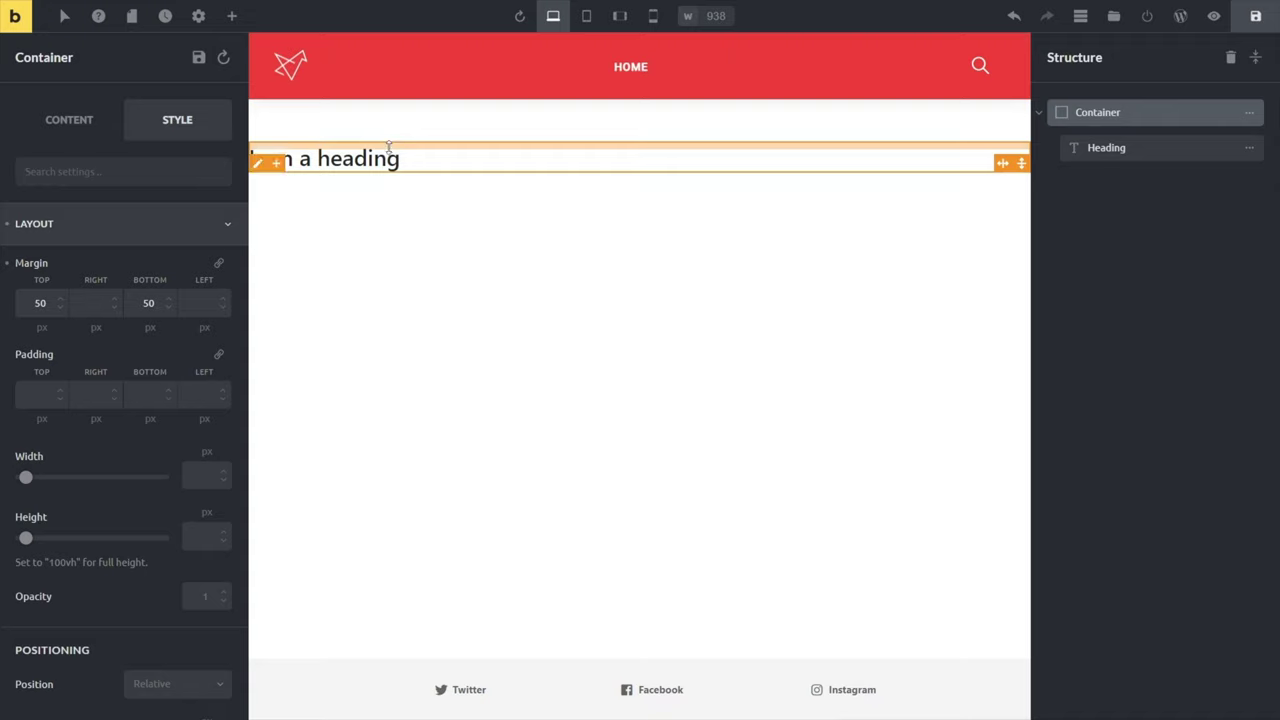
double_click(393, 157)
key("ctrl+a")
type("Latest Job Opportunities")
left_click(522, 157)
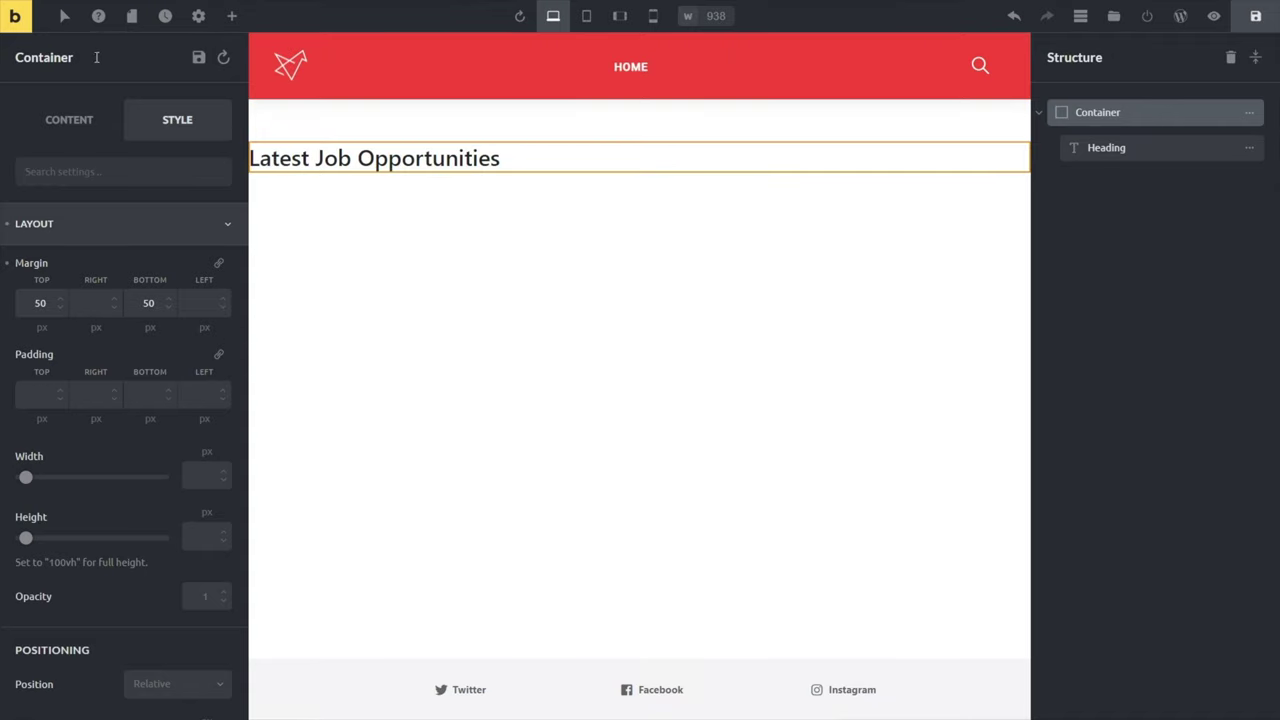
Find and pin the Posts element, add it to the container and place it below the heading
left_click(231, 16)
type("posts")
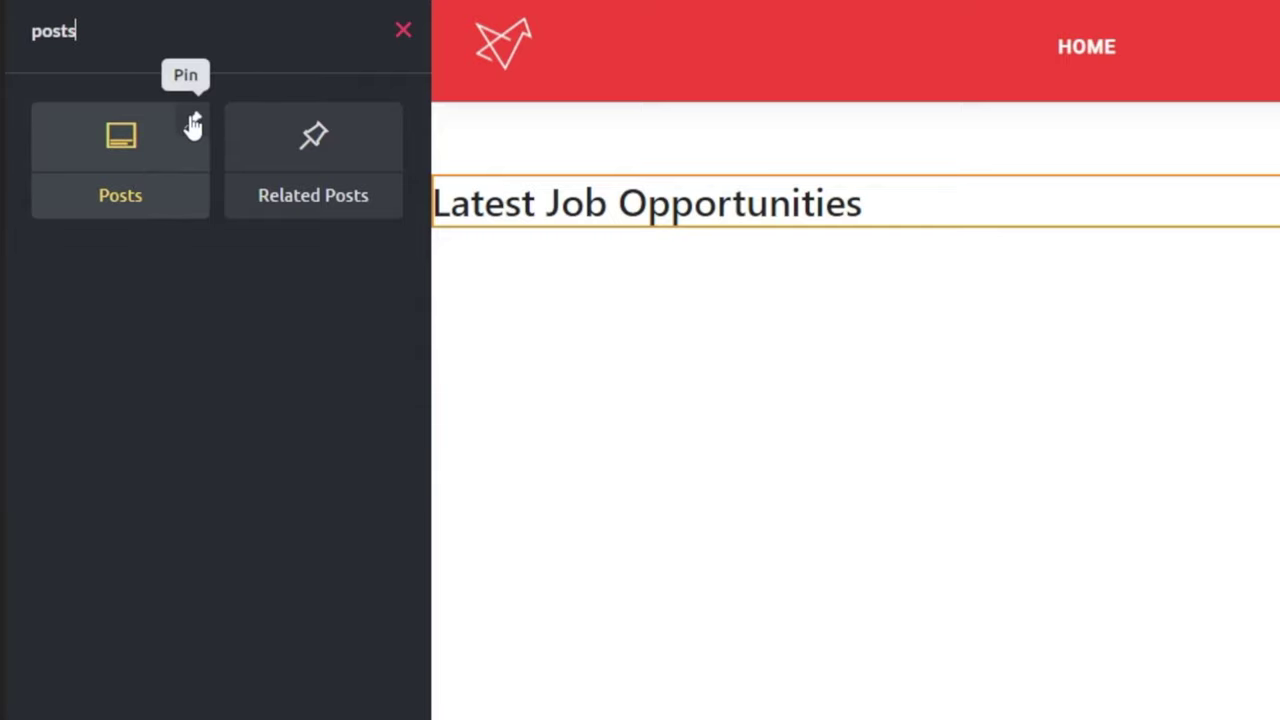
left_click(193, 125)
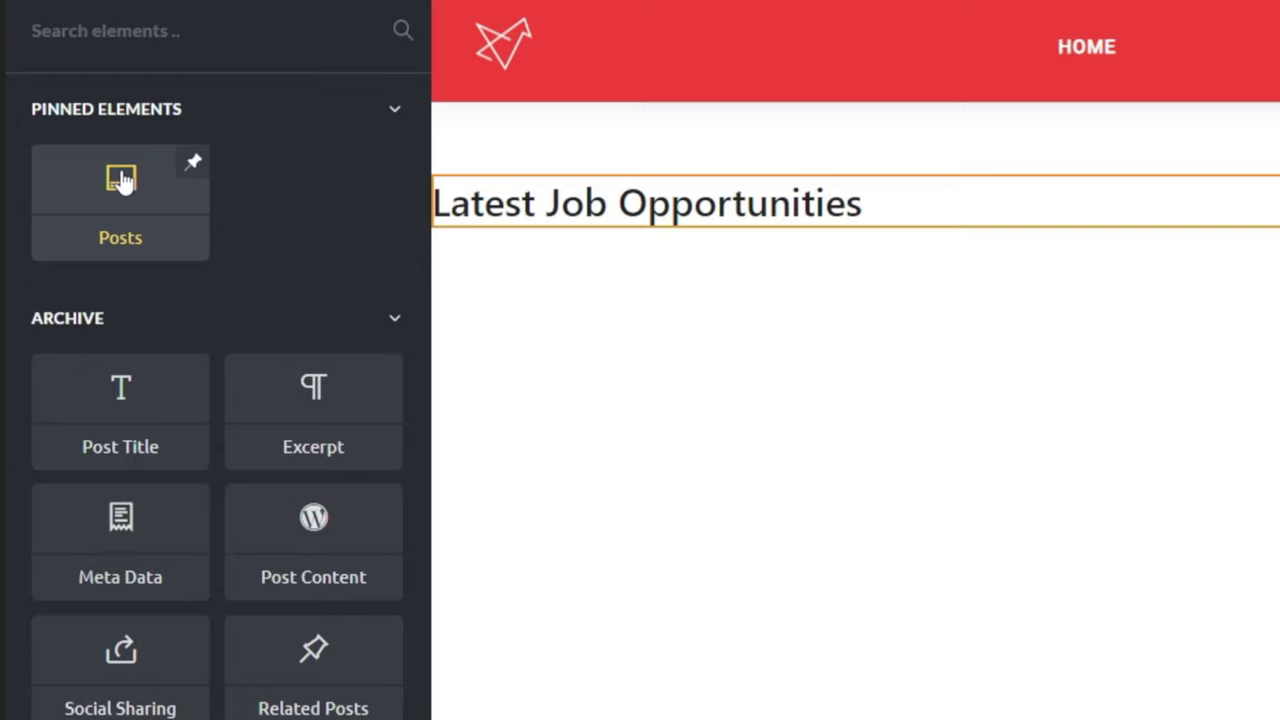
left_click_drag(120, 180, 789, 248)
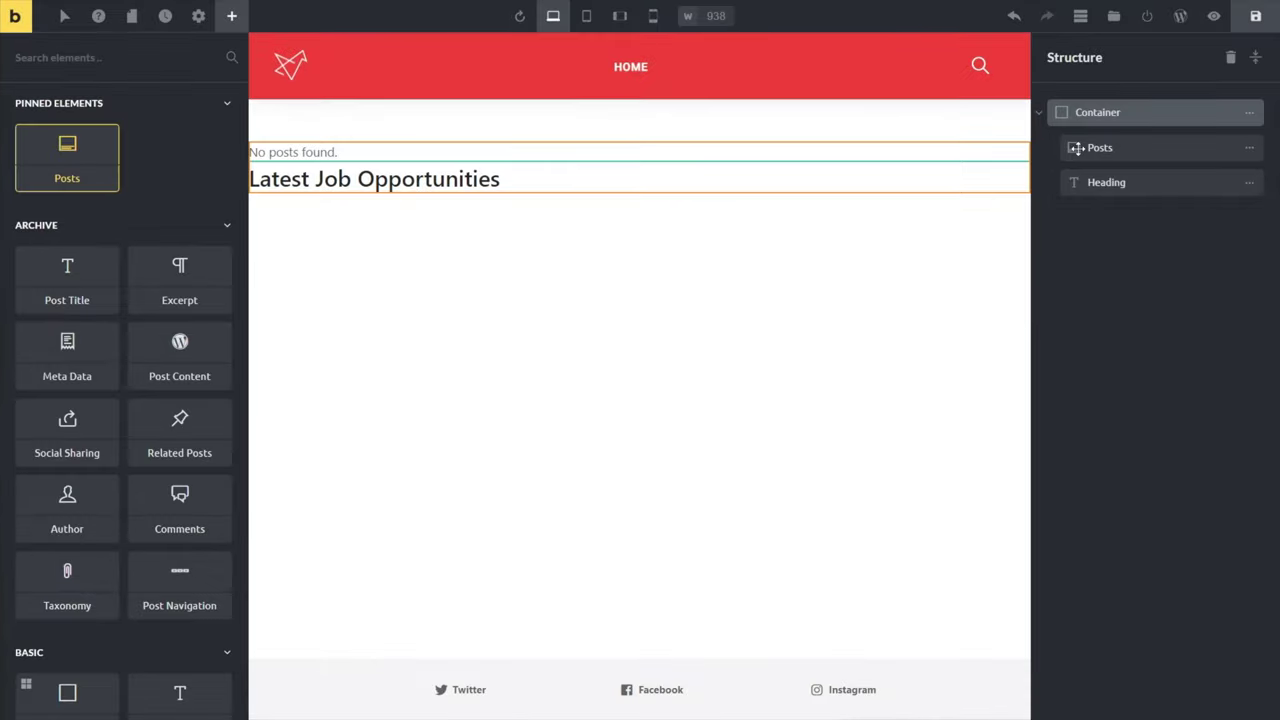
left_click_drag(1076, 148, 1092, 186)
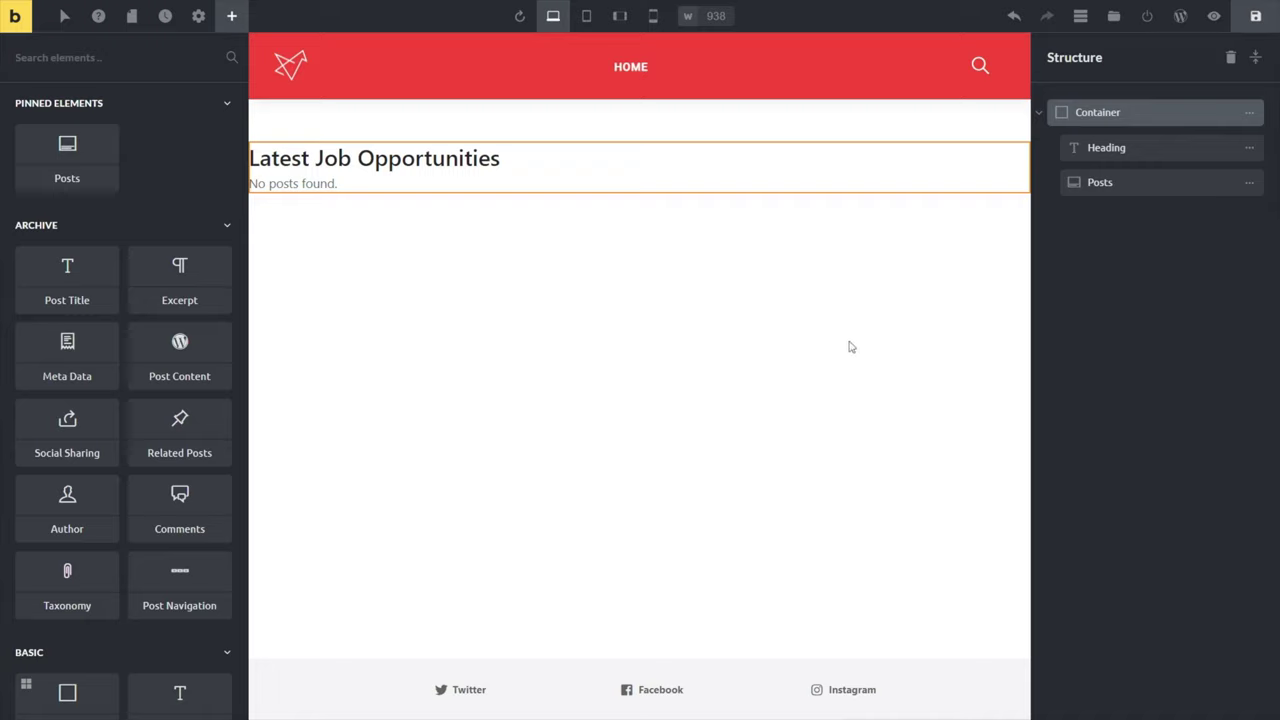
Rename the Posts element in the structure as Latest Posts
left_click(1100, 182)
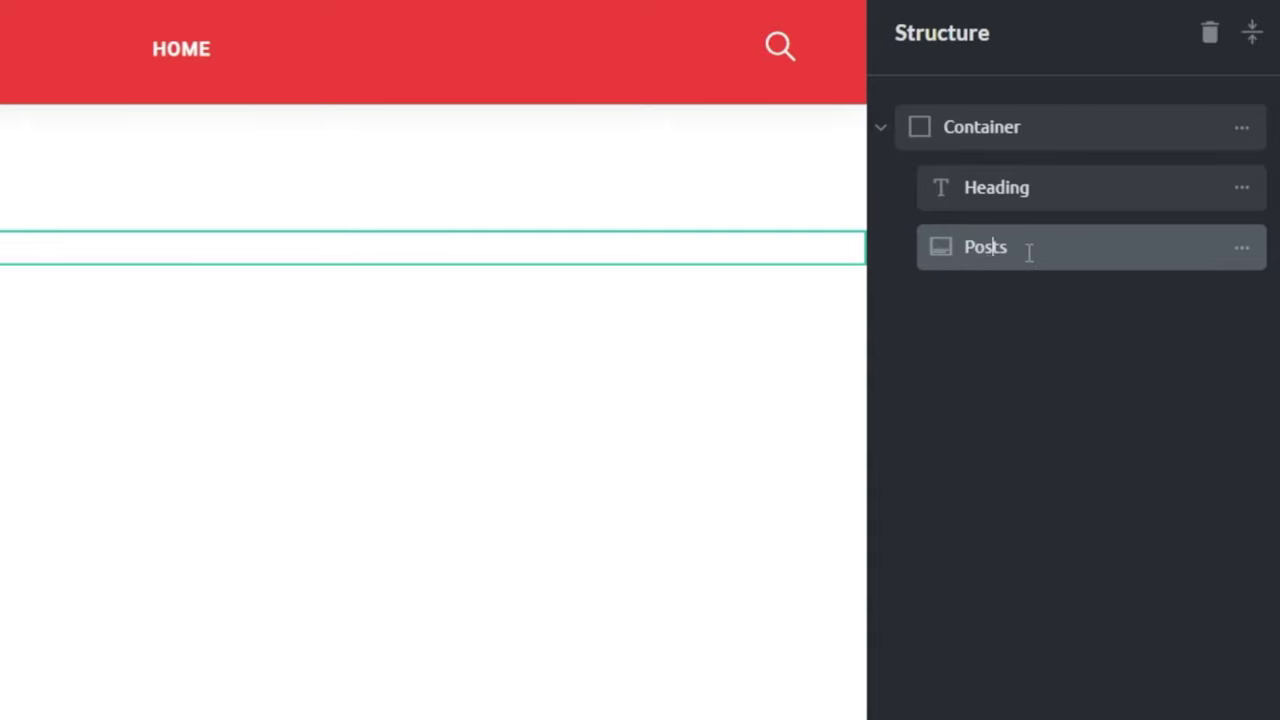
type("Latest")
key("Return")
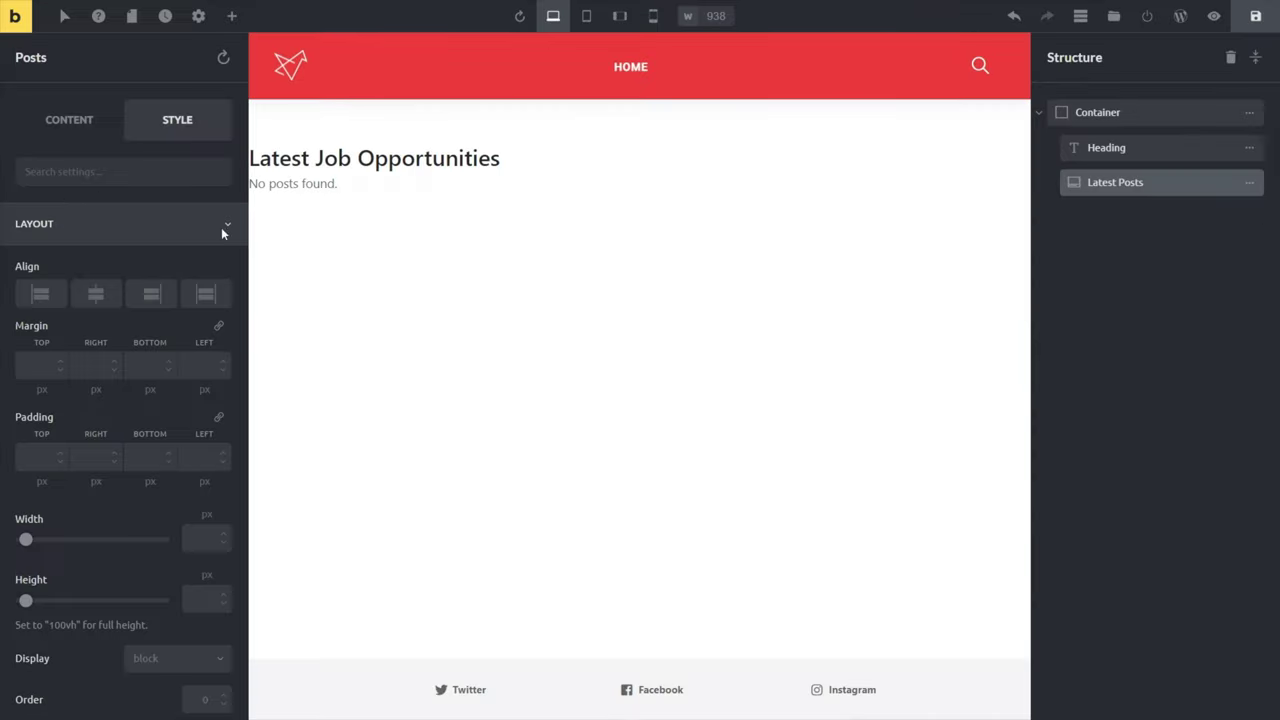
Set the Latest Posts element's post type to jobs and hide the page structure to widen the canvas
left_click(69, 124)
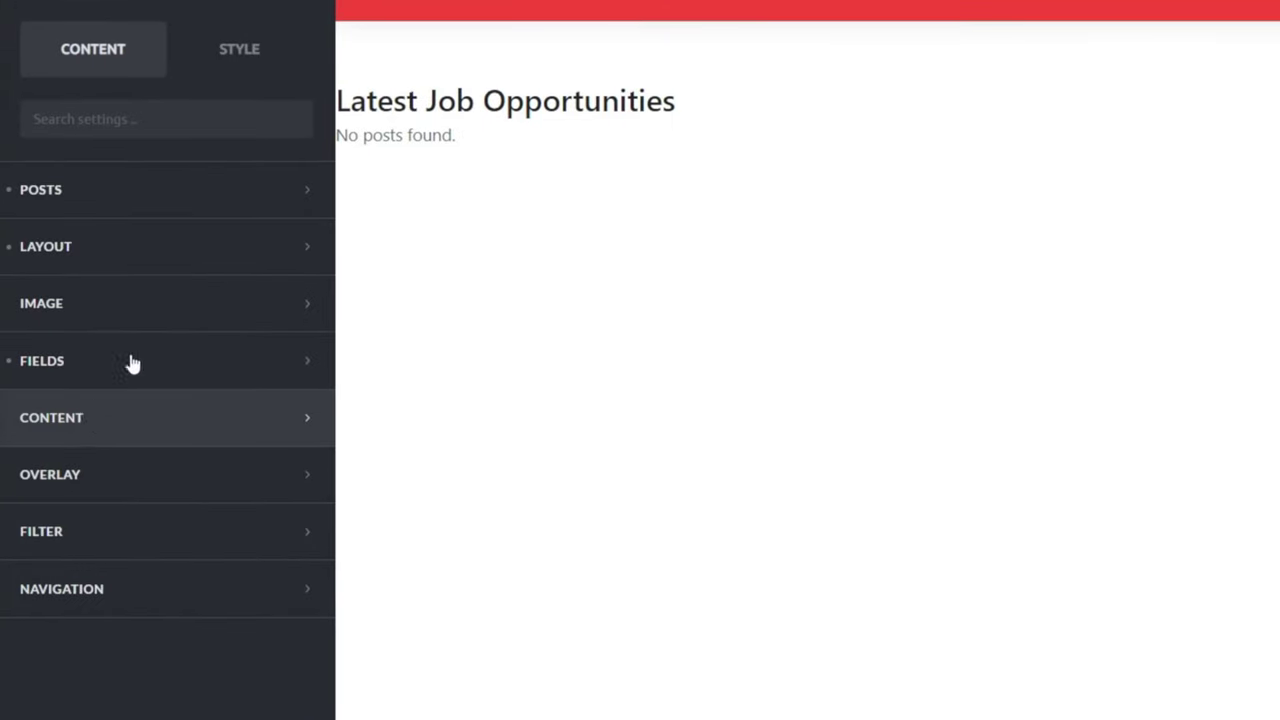
left_click(262, 198)
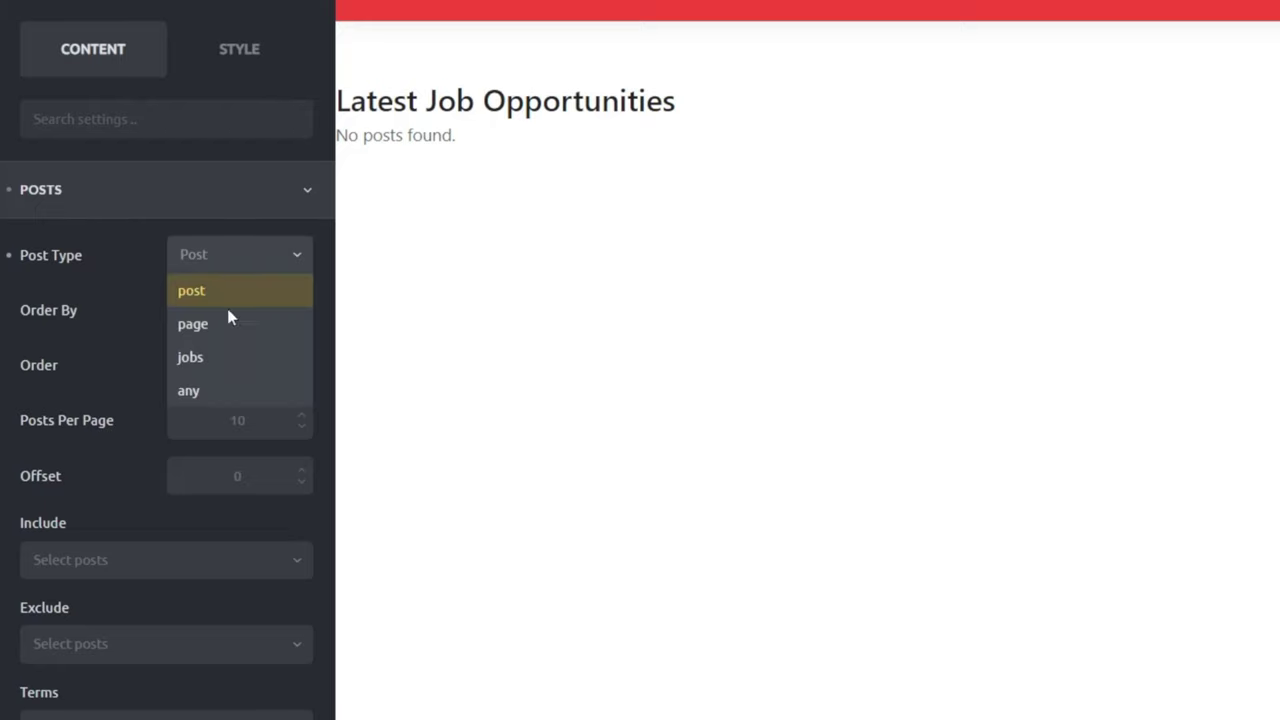
left_click(222, 357)
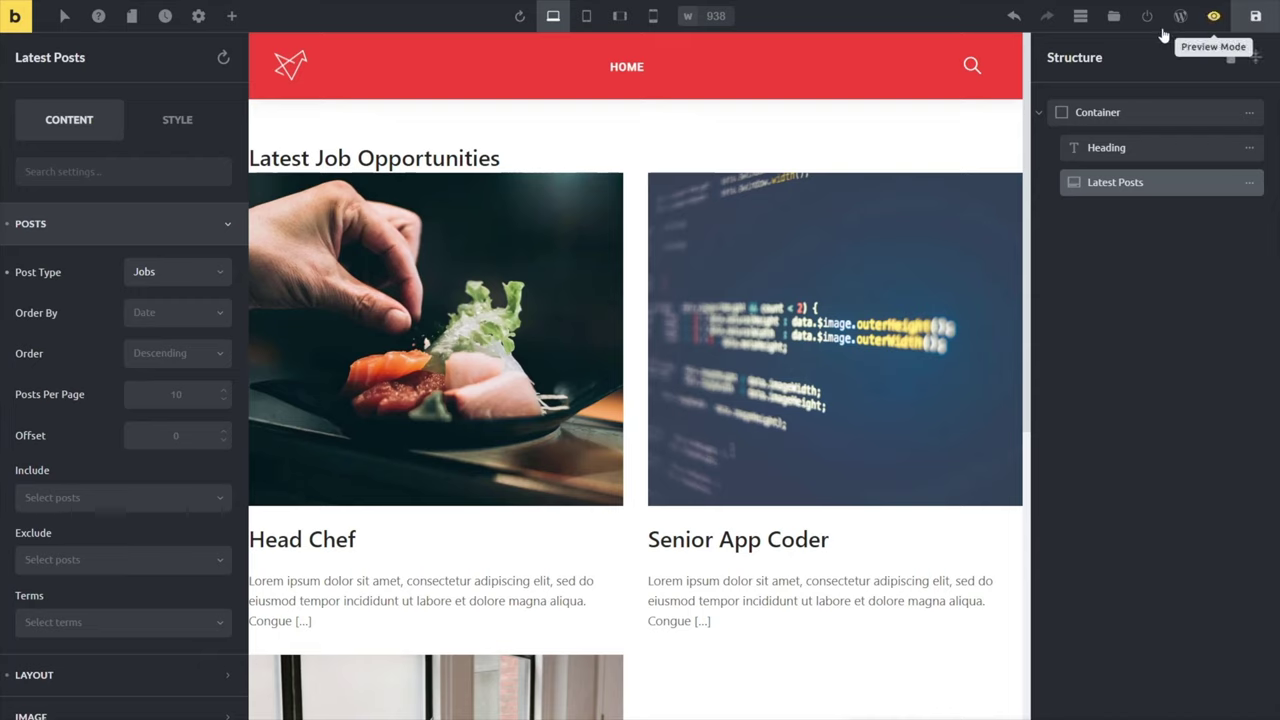
left_click(1080, 17)
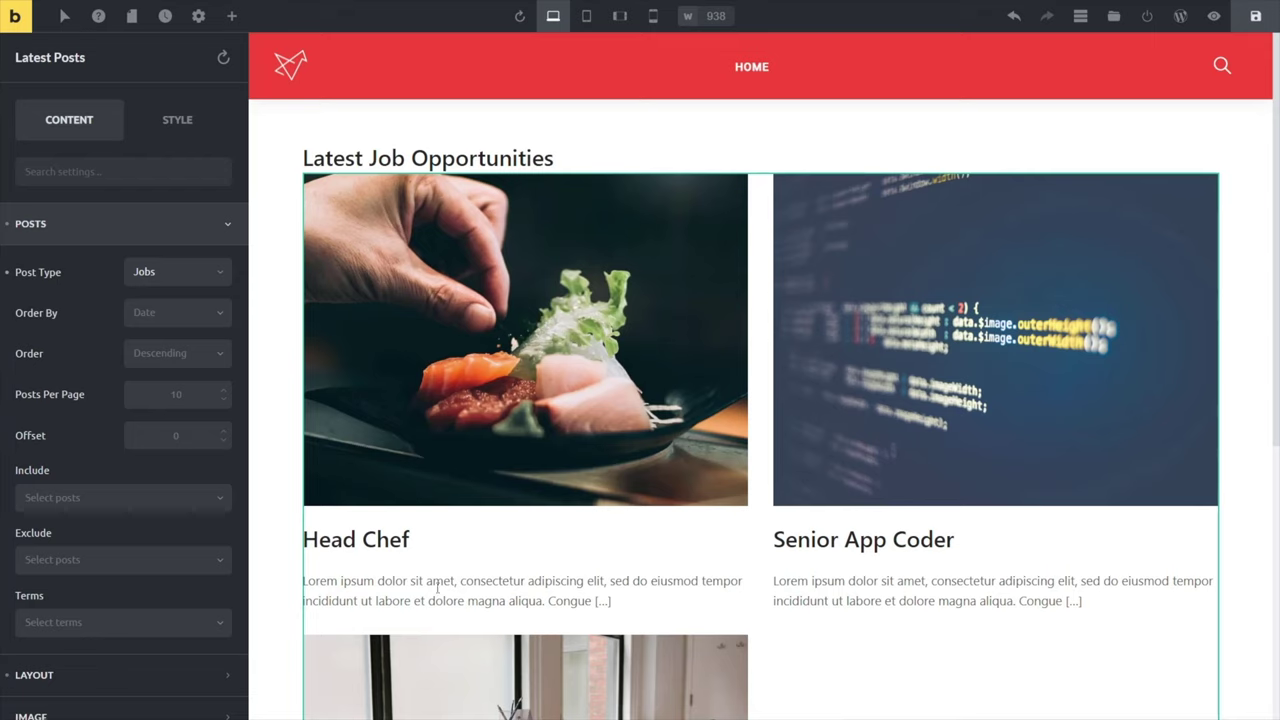
Examine the Latest Posts element's field list and the settings of its post title field
left_click(158, 230)
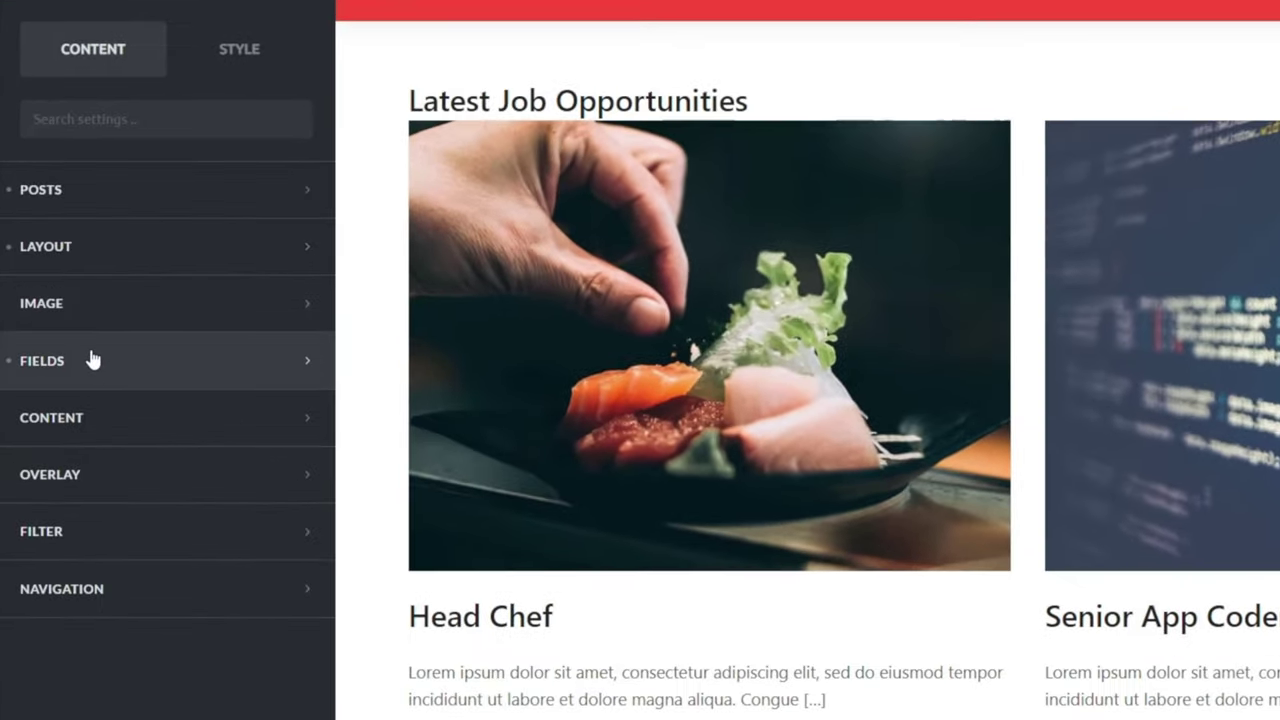
left_click(91, 360)
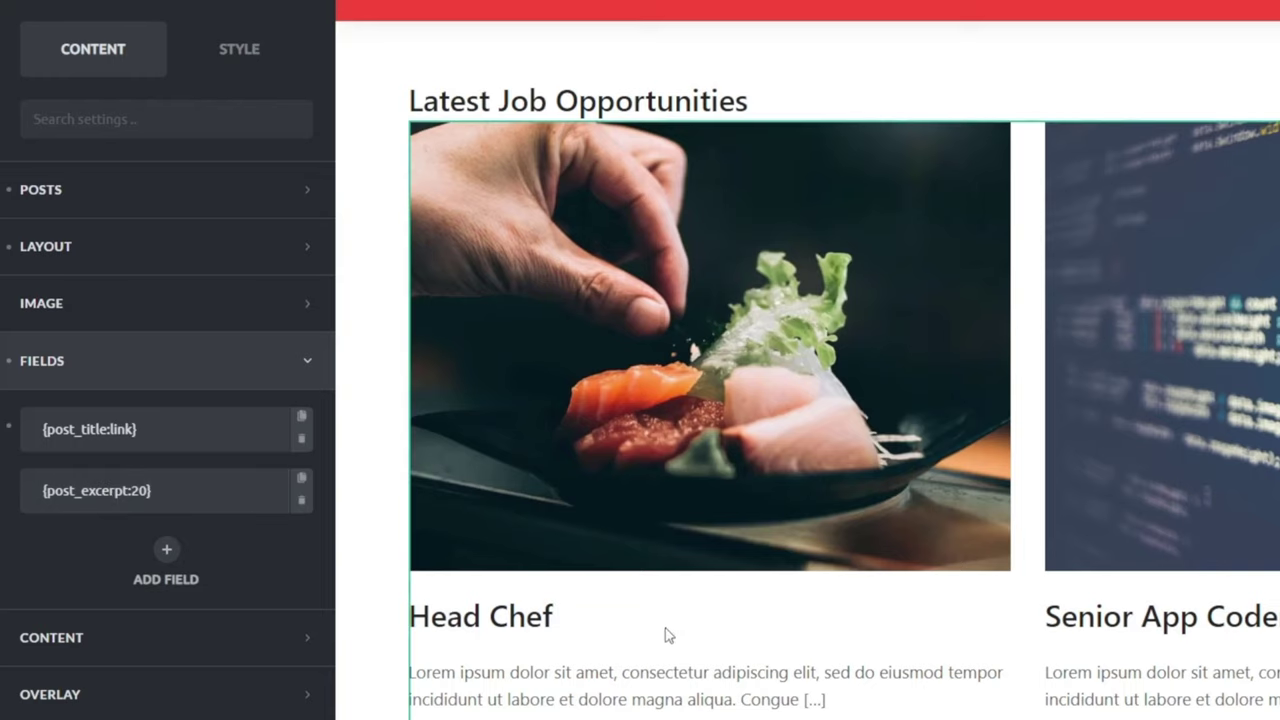
left_click(170, 450)
scroll(81, 586, "down", 3)
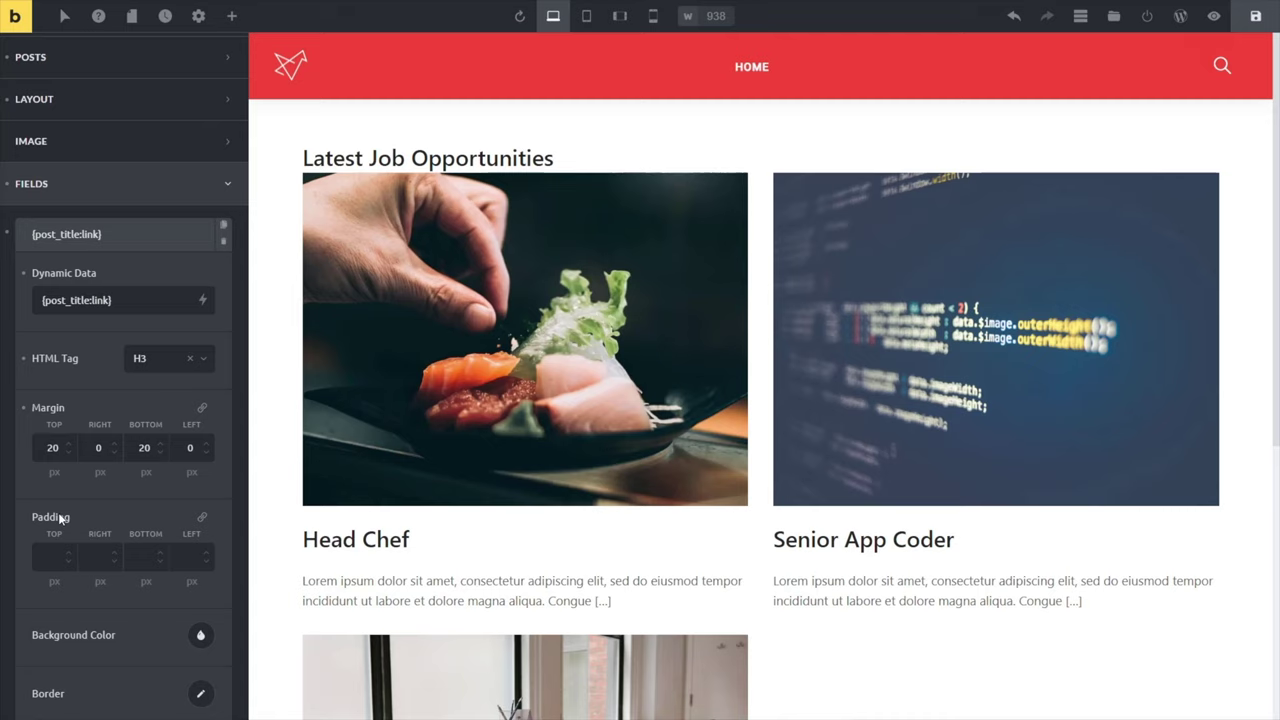
left_click(139, 234)
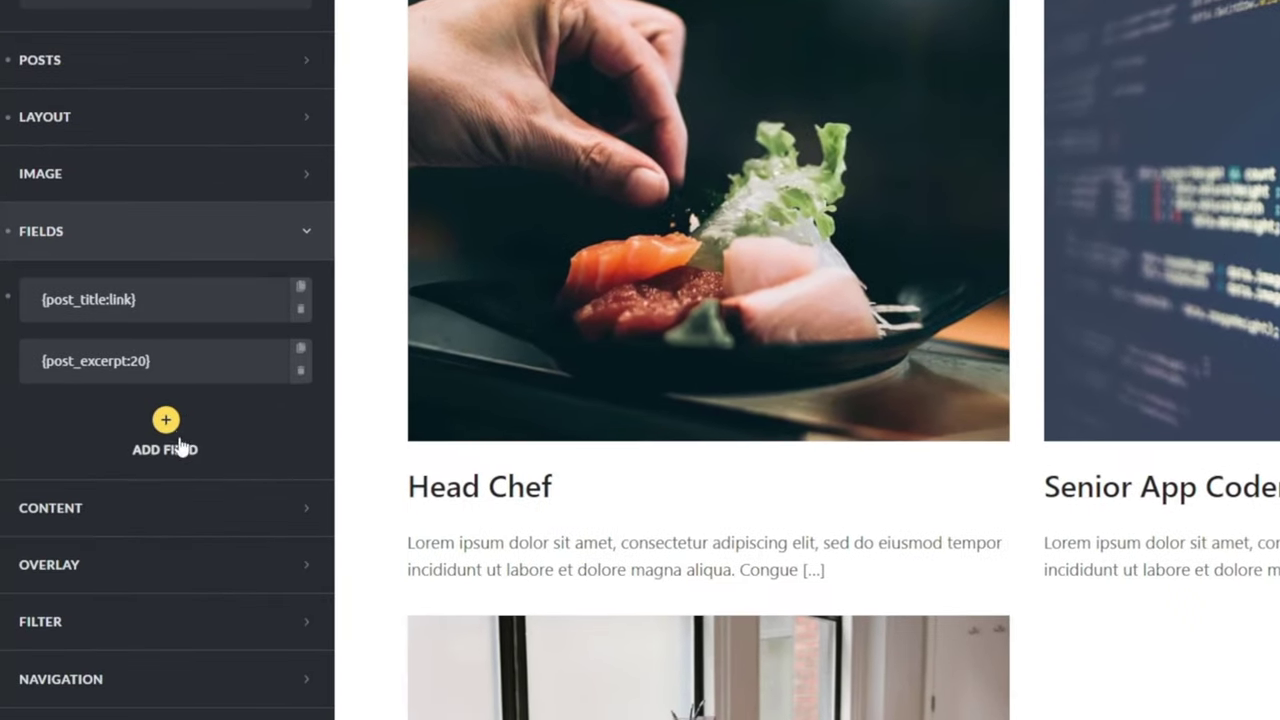
Add a third field to Latest Posts and replace its dynamic data with the ACF Annual Salary tag
left_click(166, 424)
scroll(180, 400, "down", 3)
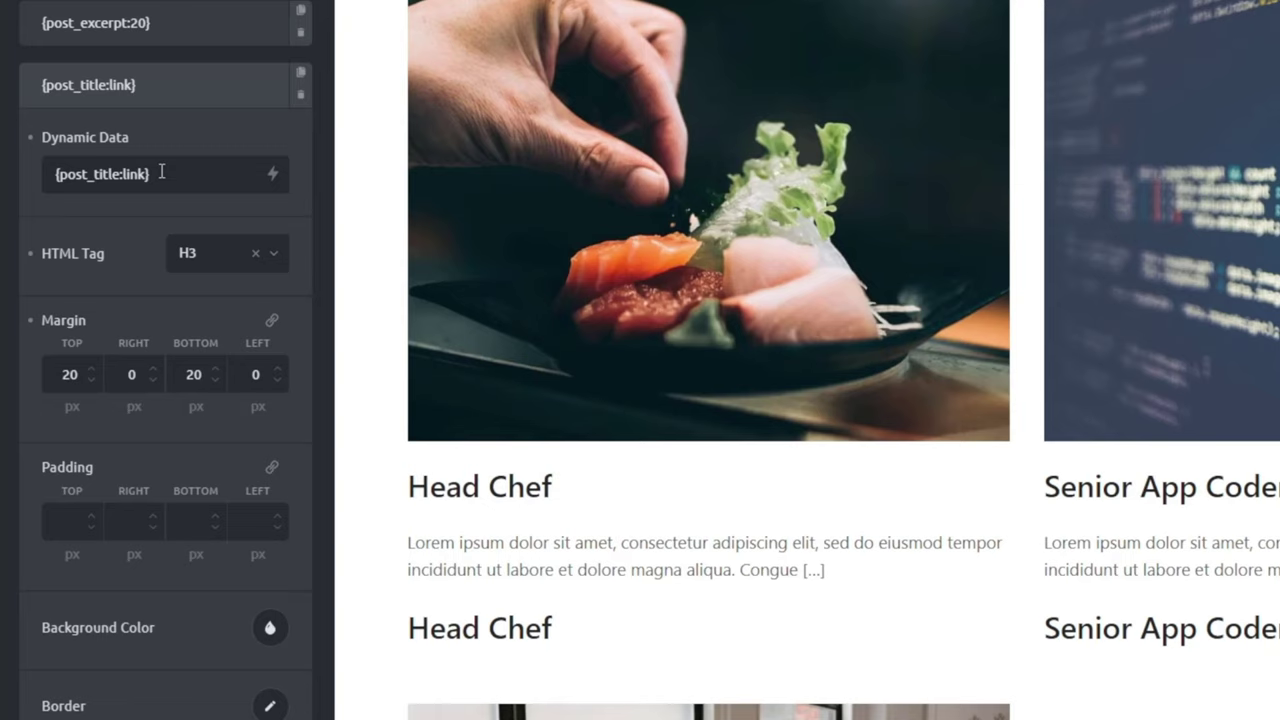
left_click_drag(161, 172, 57, 178)
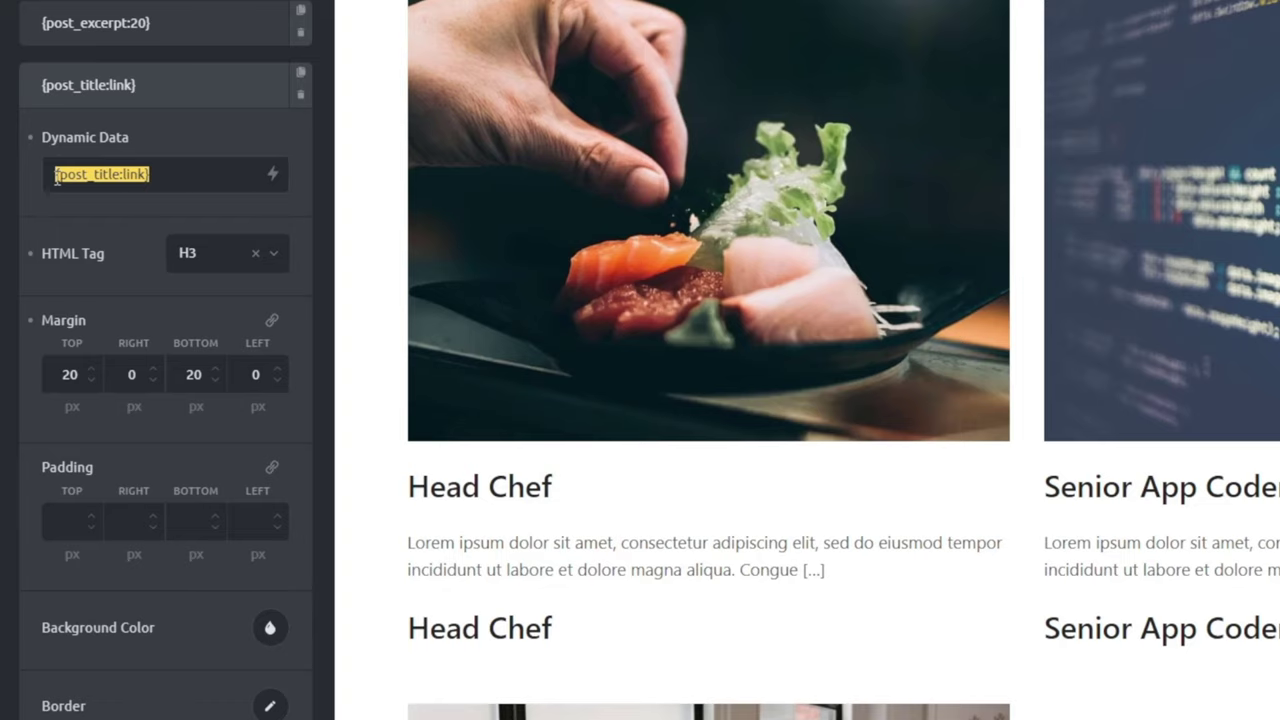
key("BackSpace")
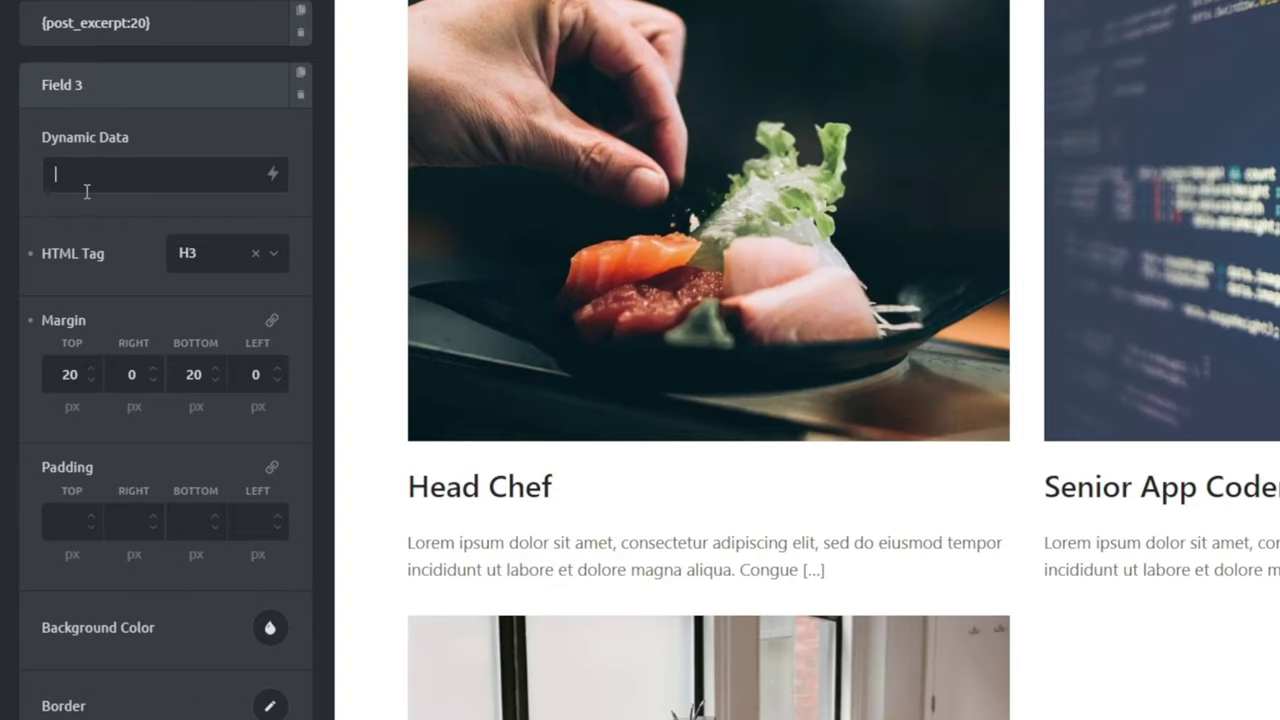
left_click(273, 177)
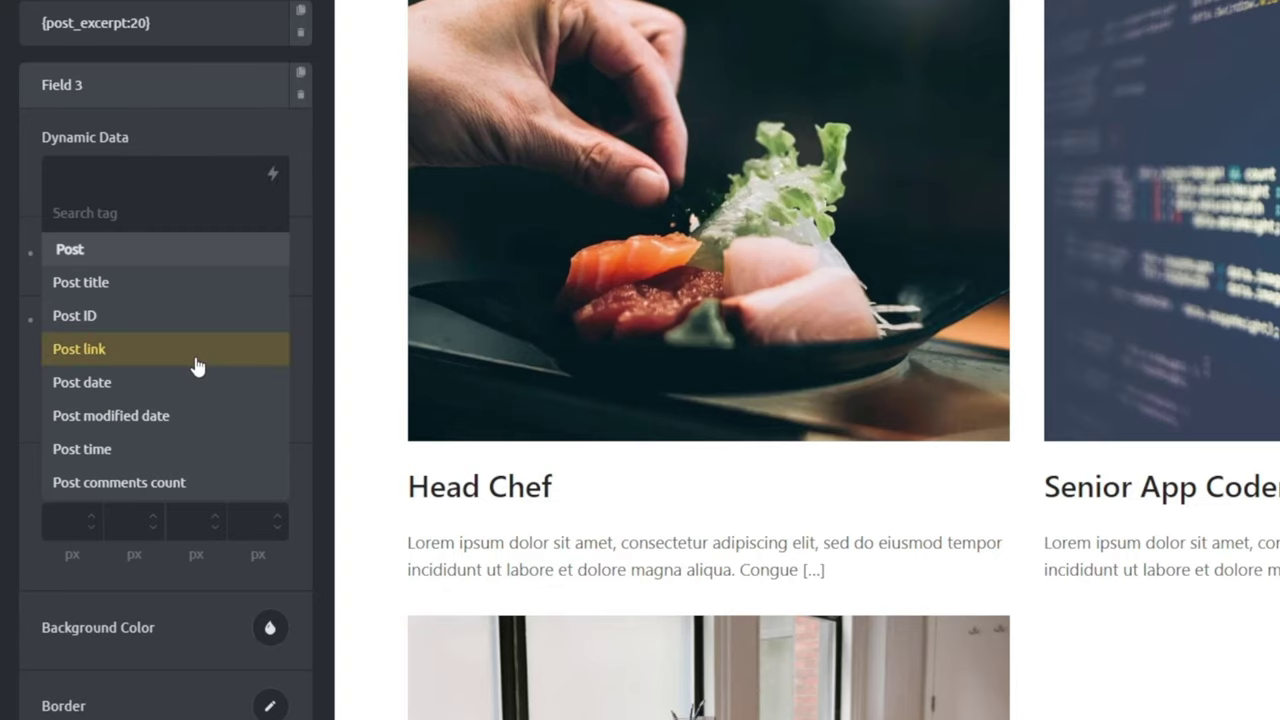
scroll(197, 367, "down", 10)
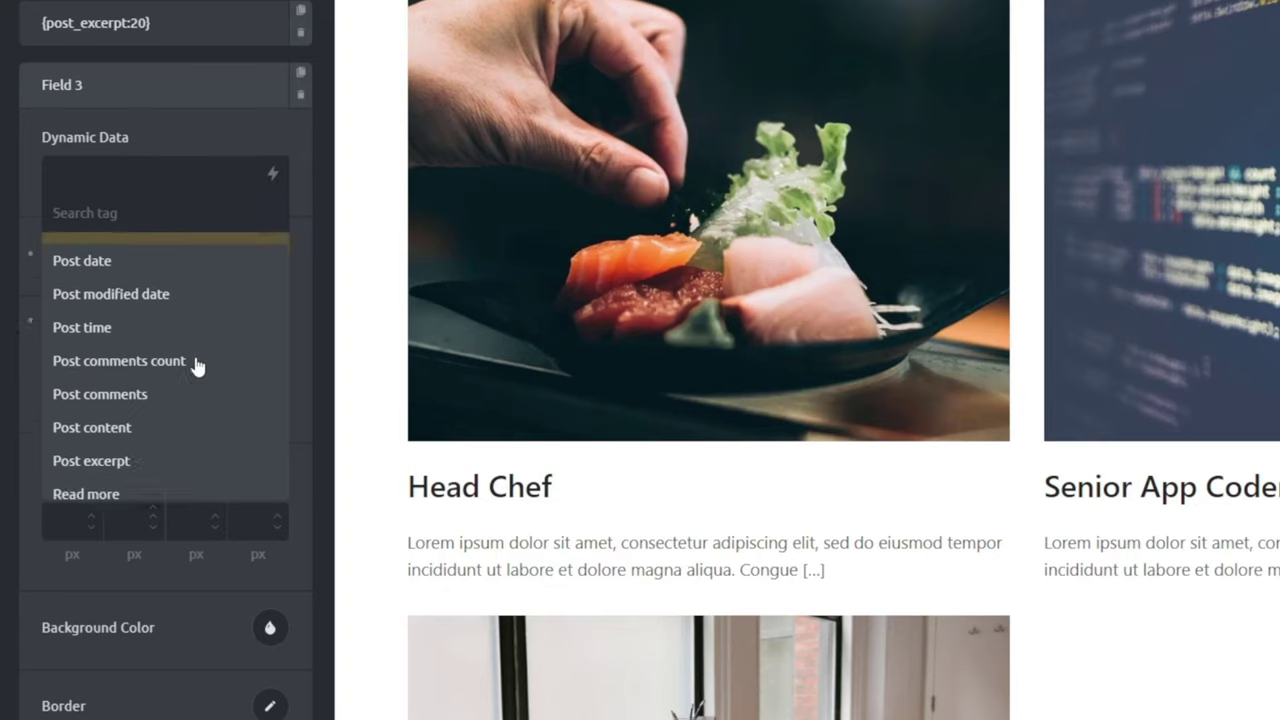
scroll(197, 367, "down", 3)
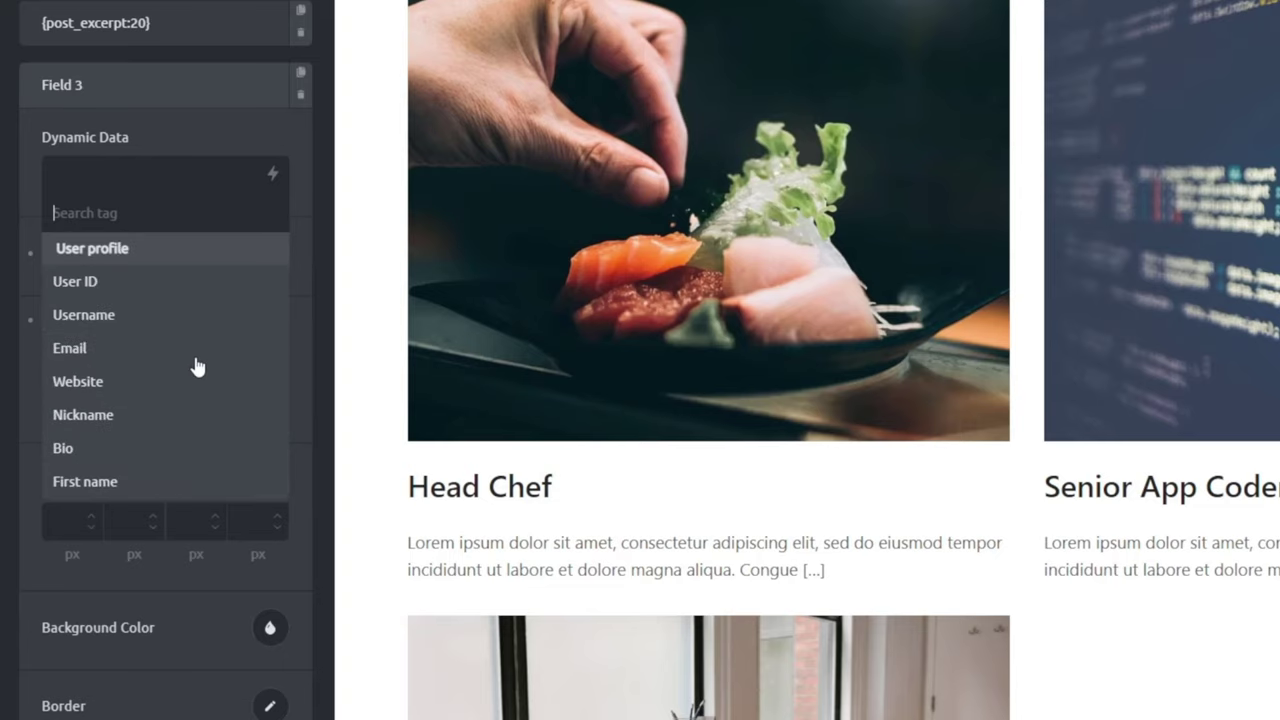
scroll(197, 367, "down", 5)
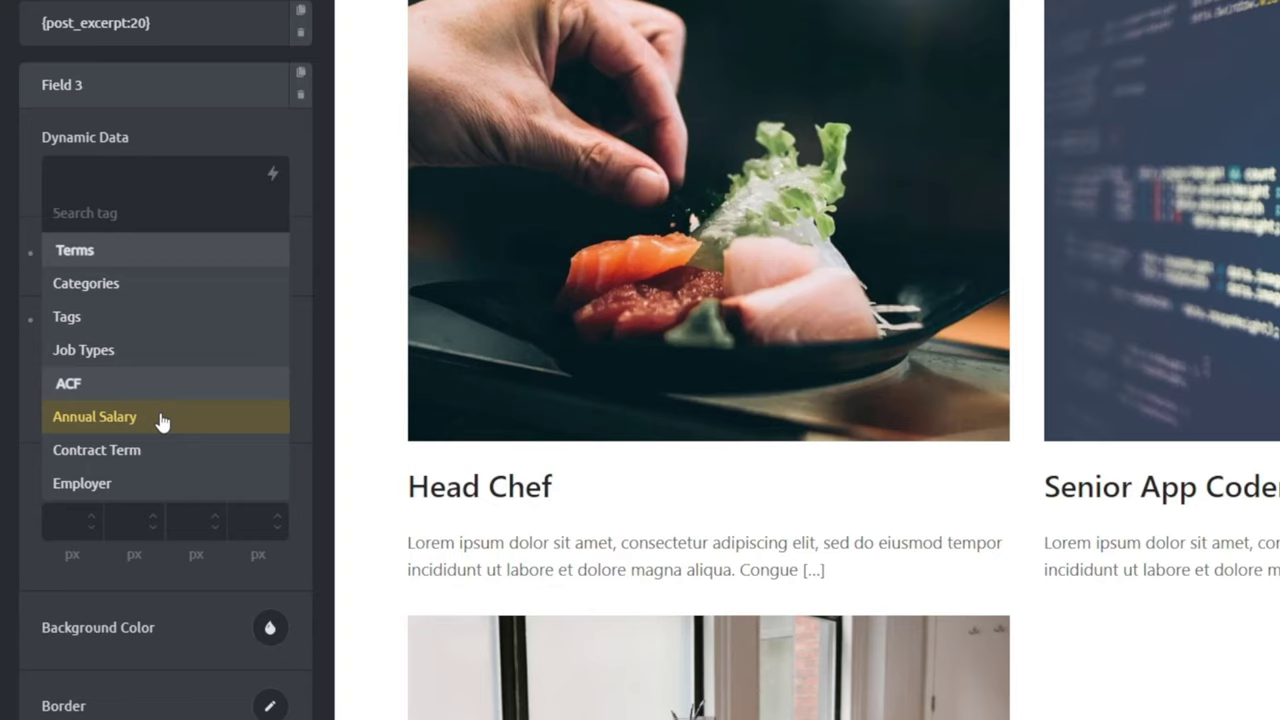
left_click(161, 418)
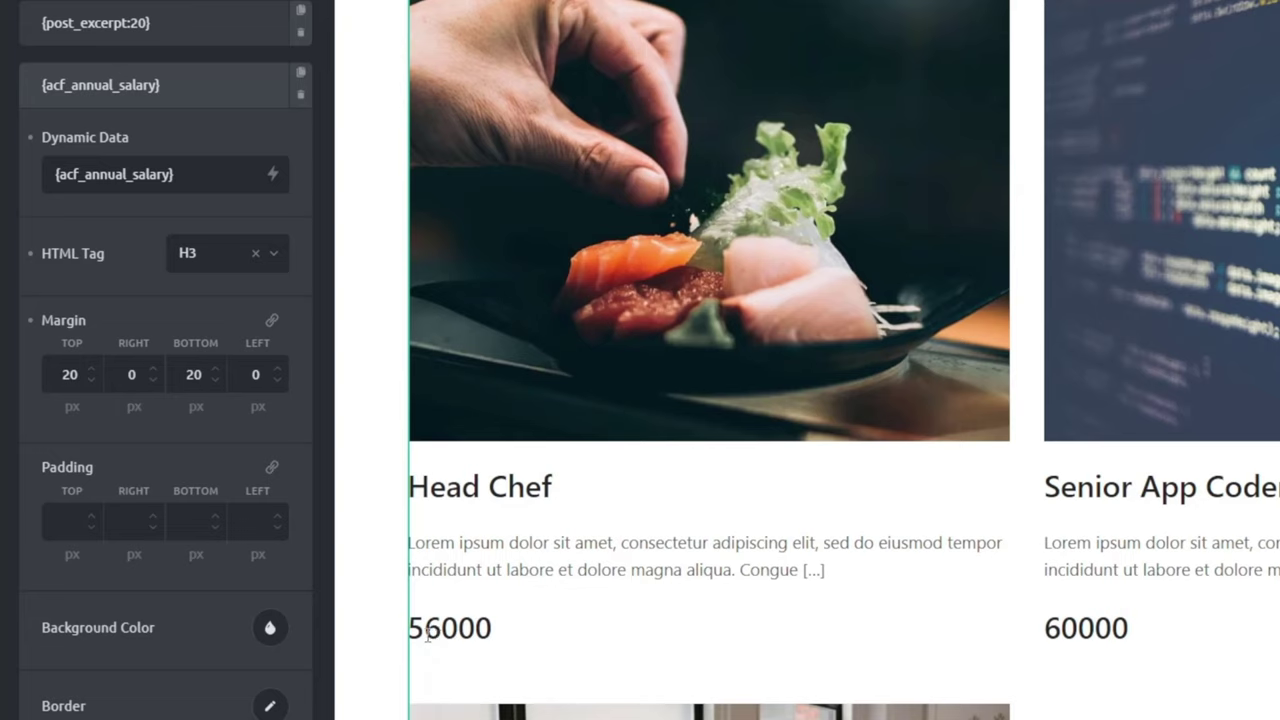
Extend the salary field's dynamic data to read Salary £{acf_annual_salary} per year
left_click(52, 174)
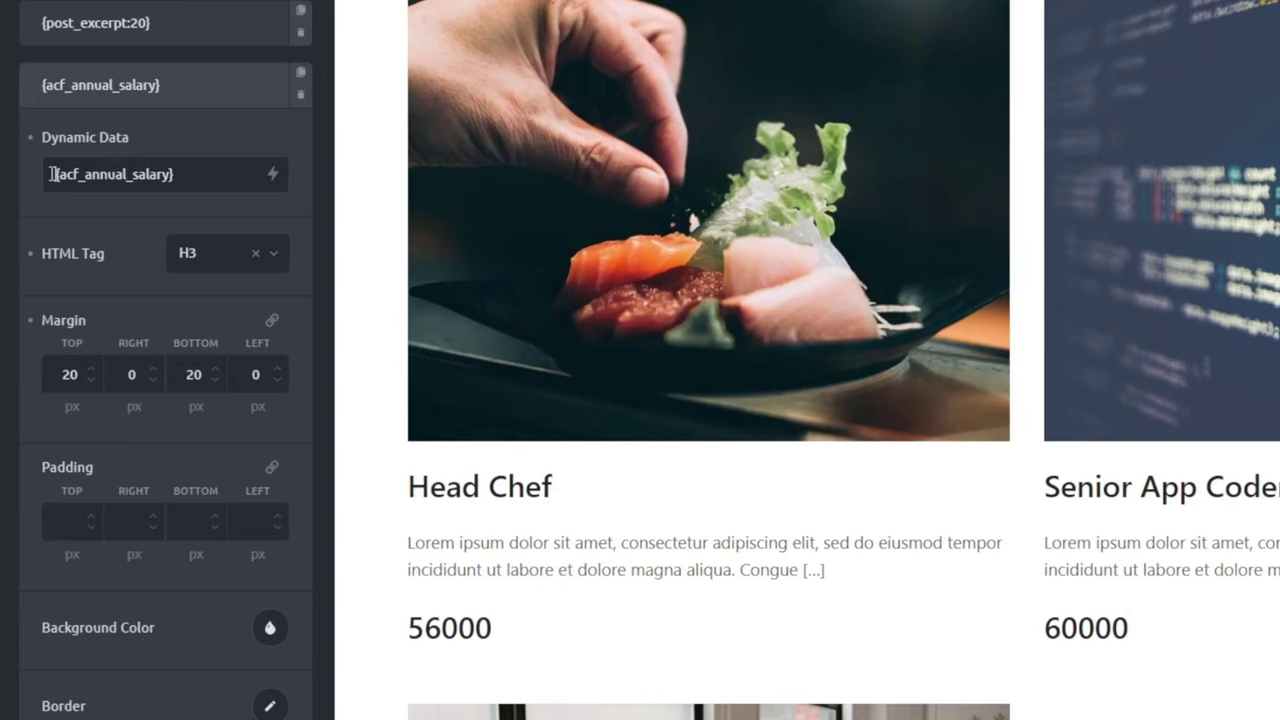
type("Salry")
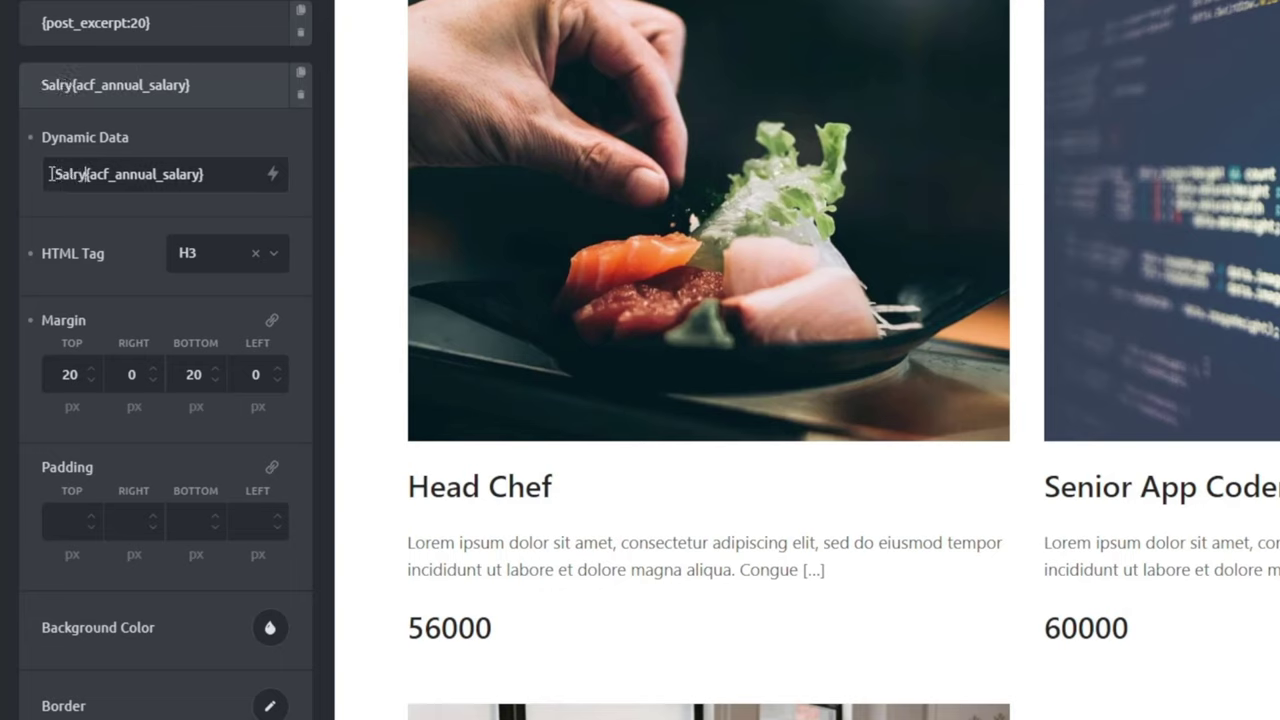
type(" £")
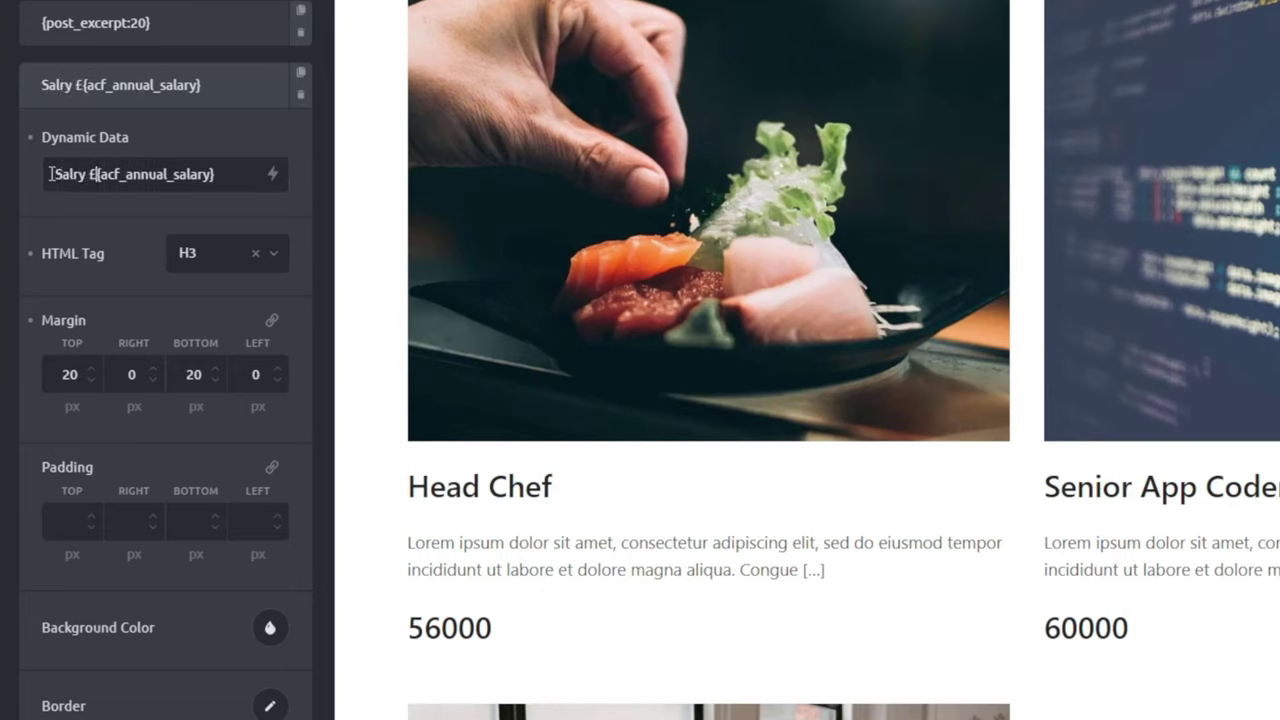
left_click(72, 174)
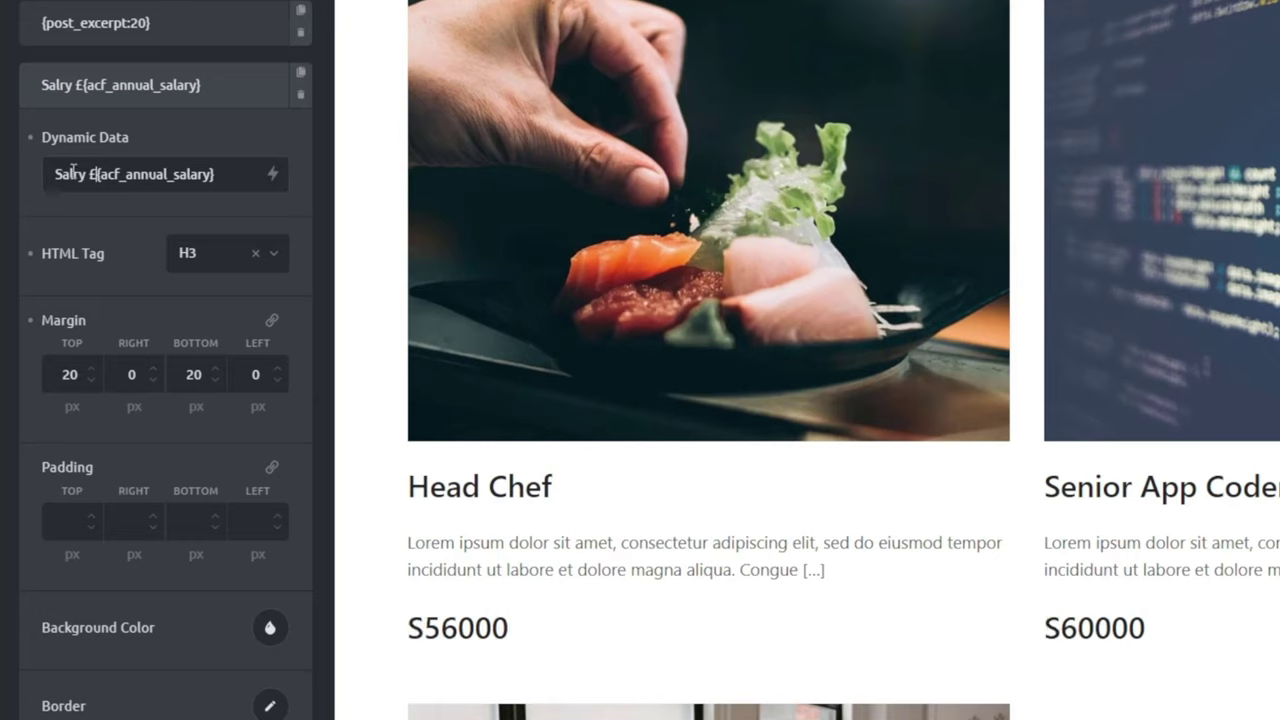
type("a")
left_click(231, 178)
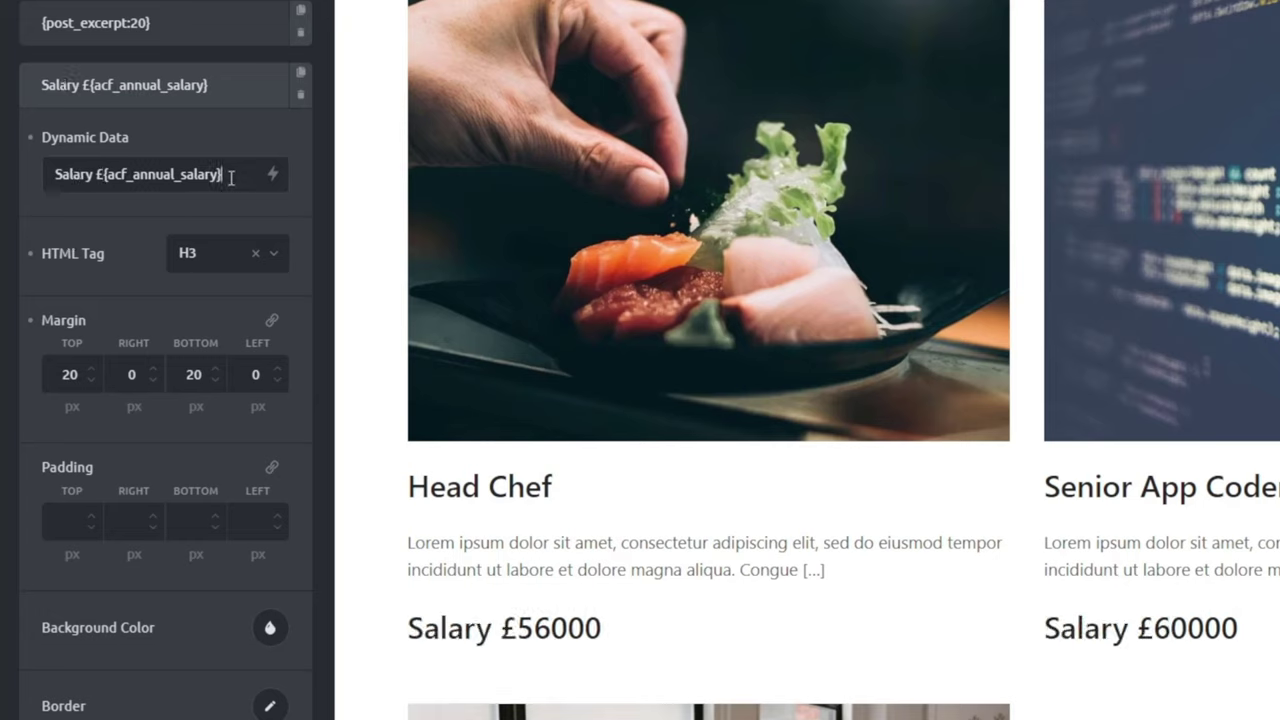
type("per year")
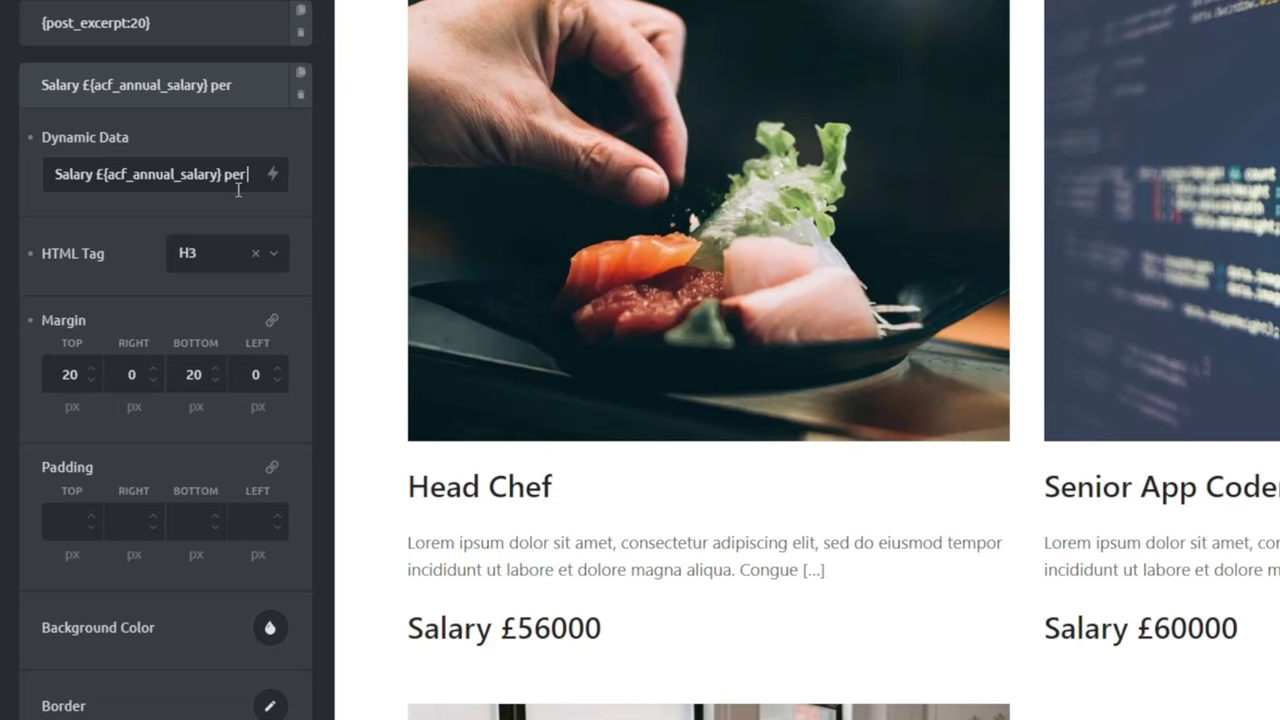
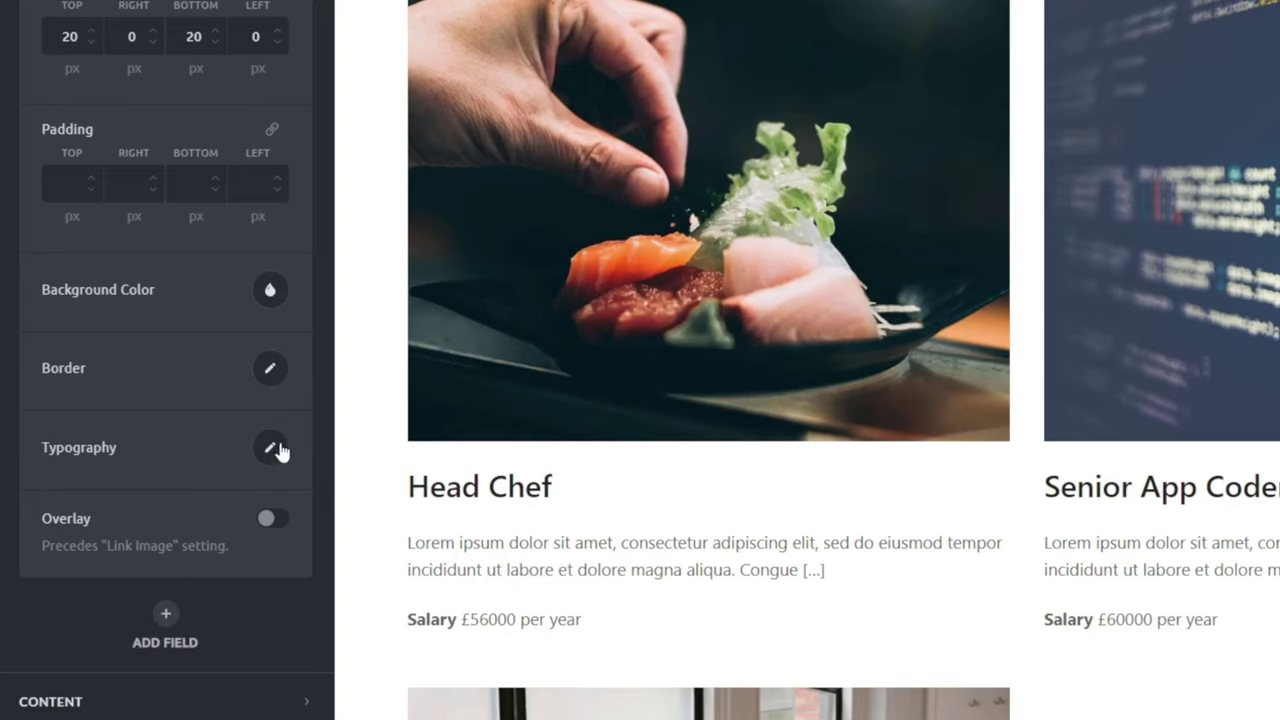
Set the salary field's typography to red text (#f44336) with font weight 400, and collapse the field
scroll(200, 440, "down", 3)
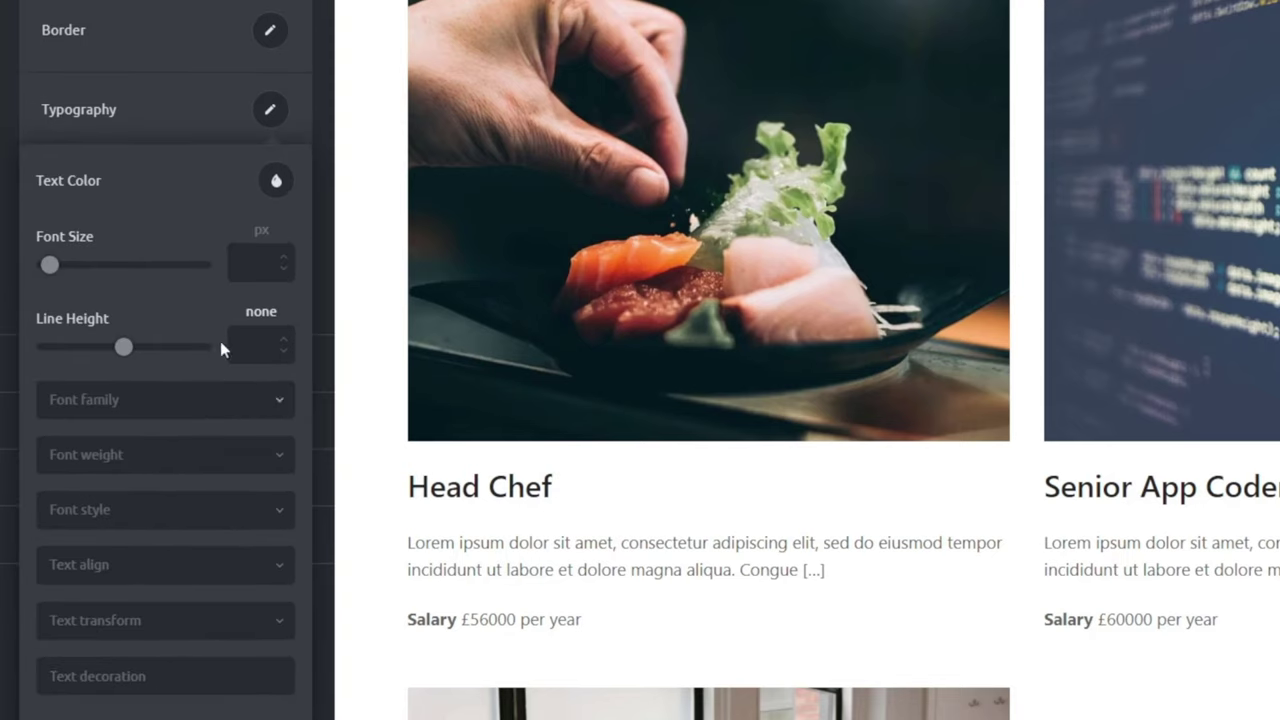
left_click(276, 181)
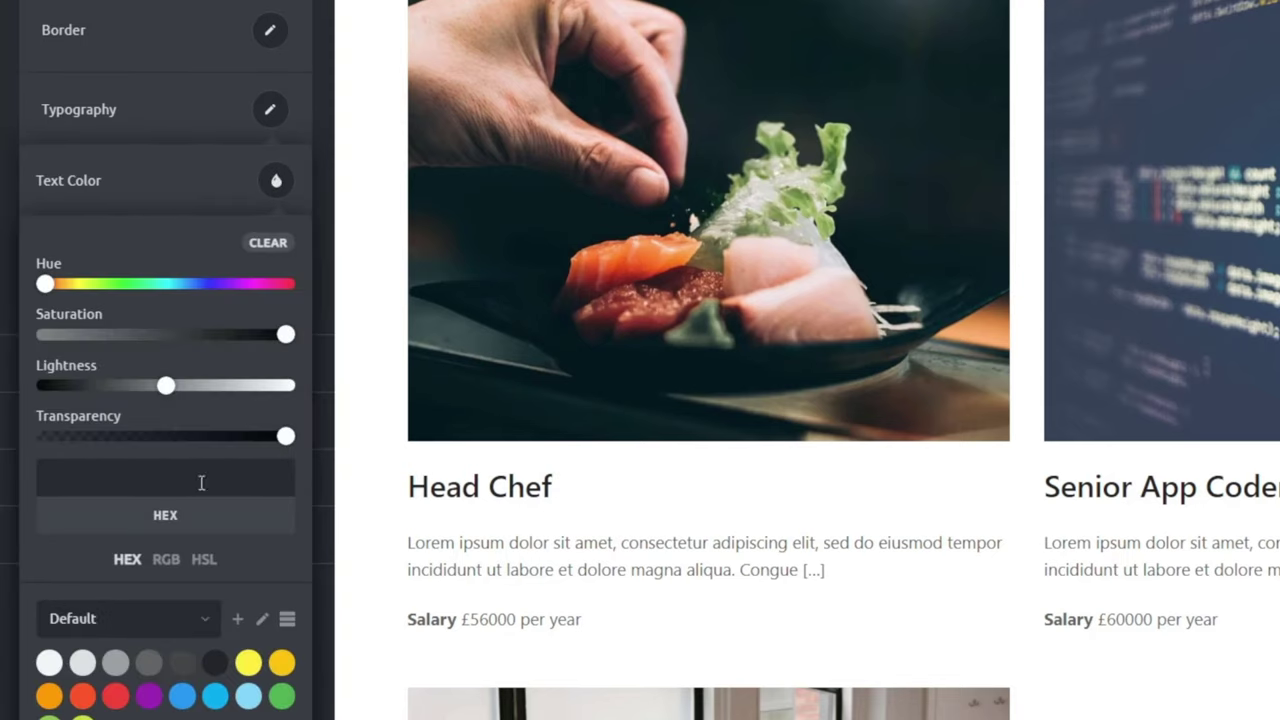
left_click(114, 696)
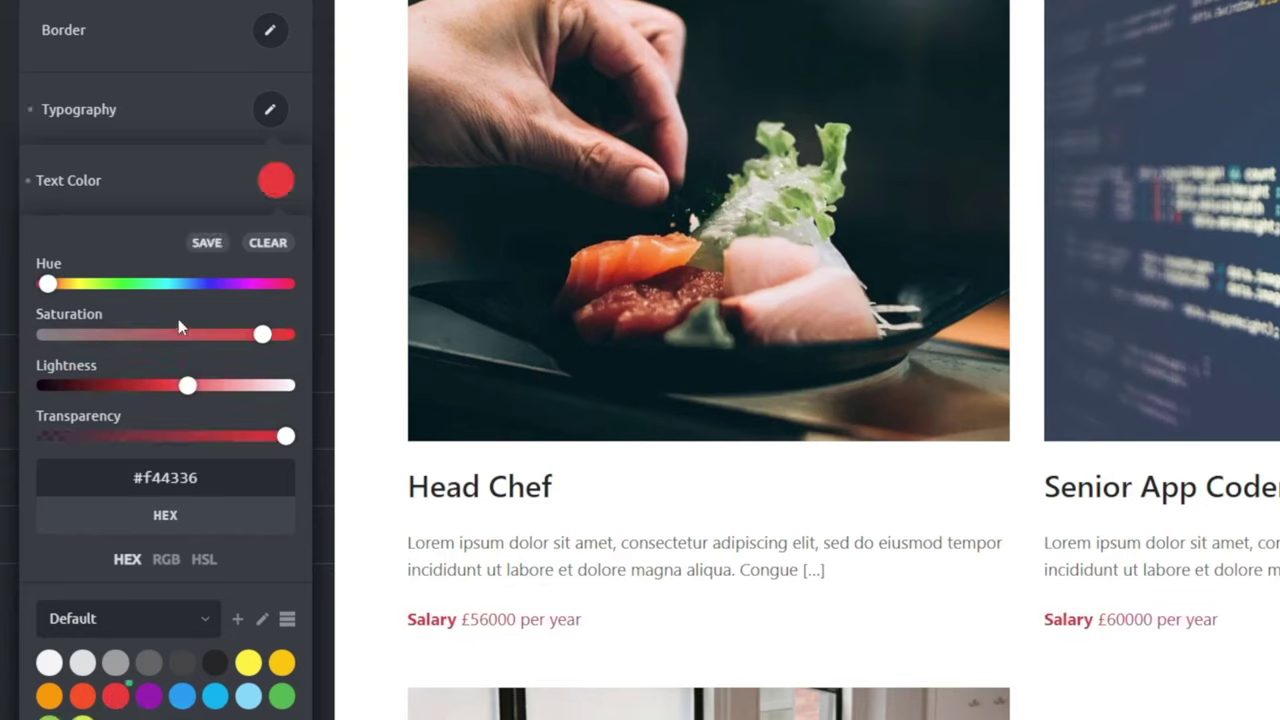
left_click(277, 180)
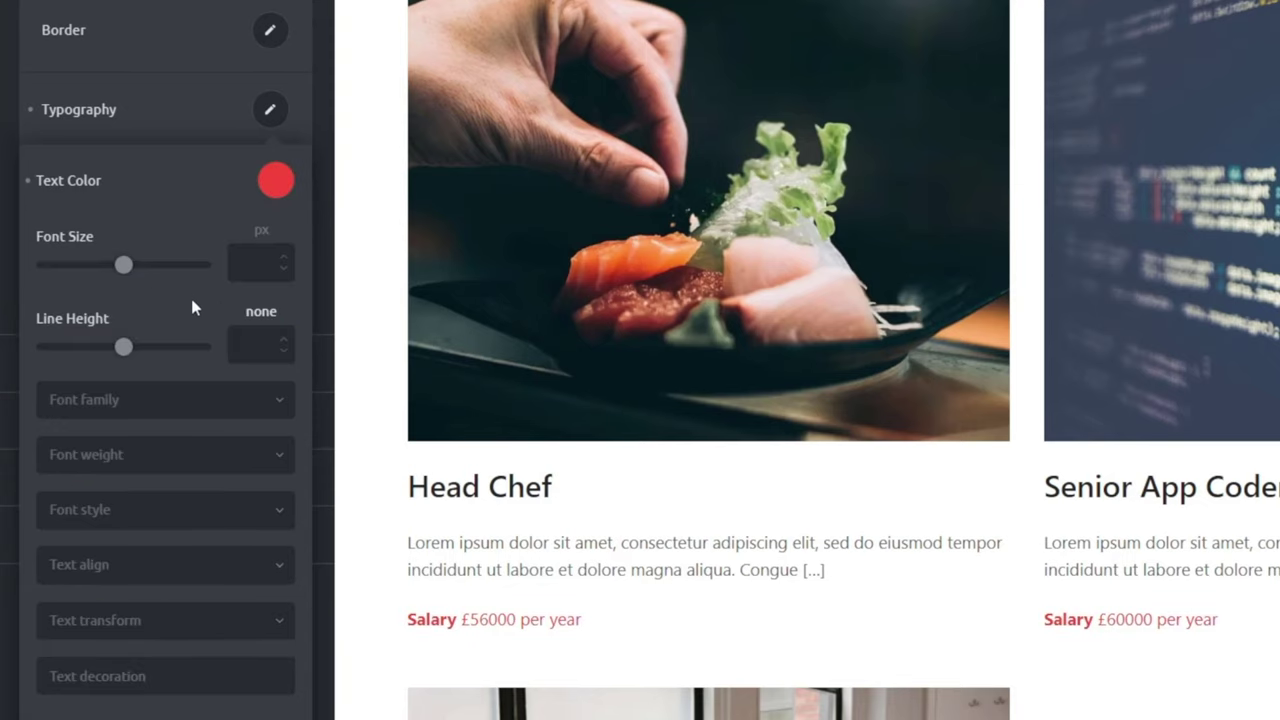
left_click(178, 457)
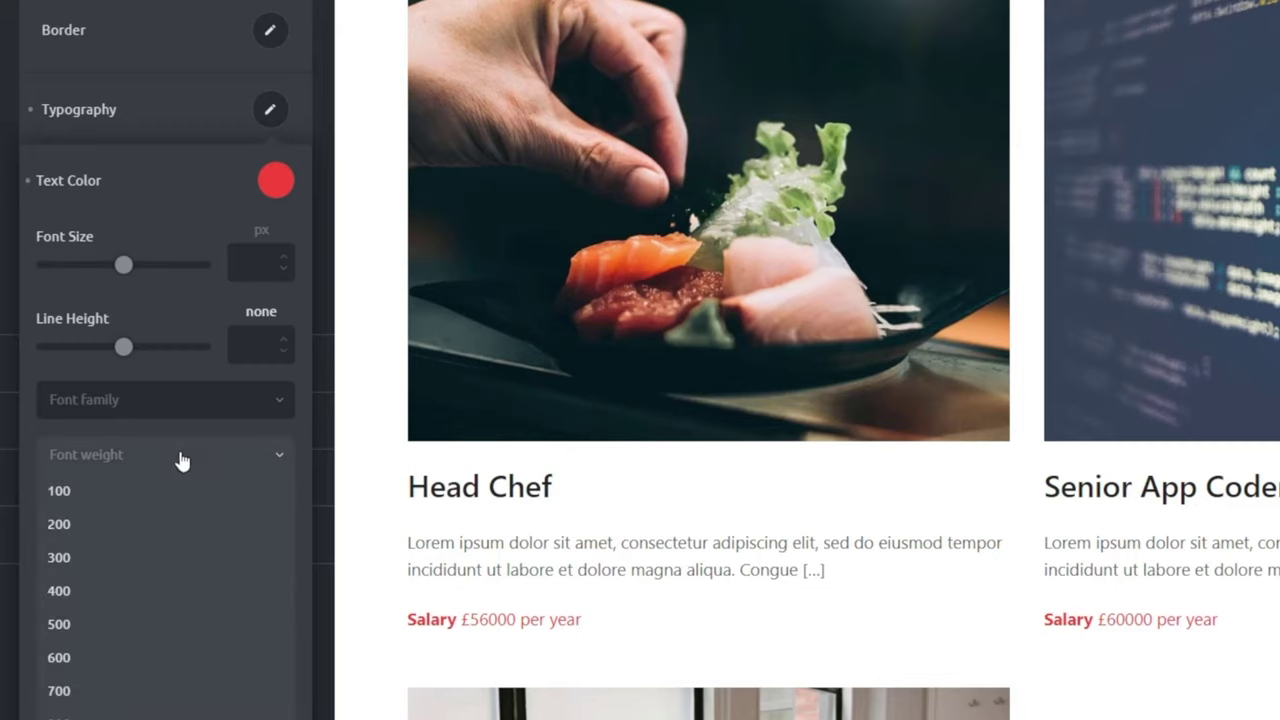
left_click(78, 590)
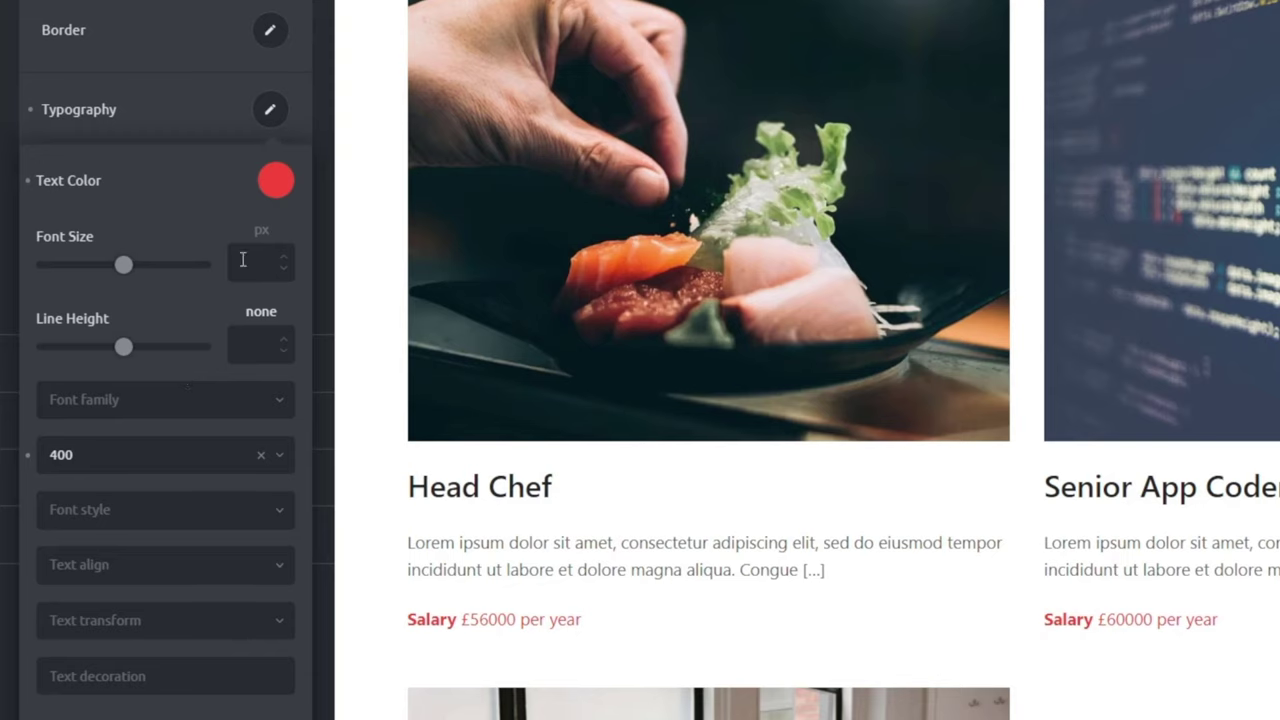
left_click(287, 117)
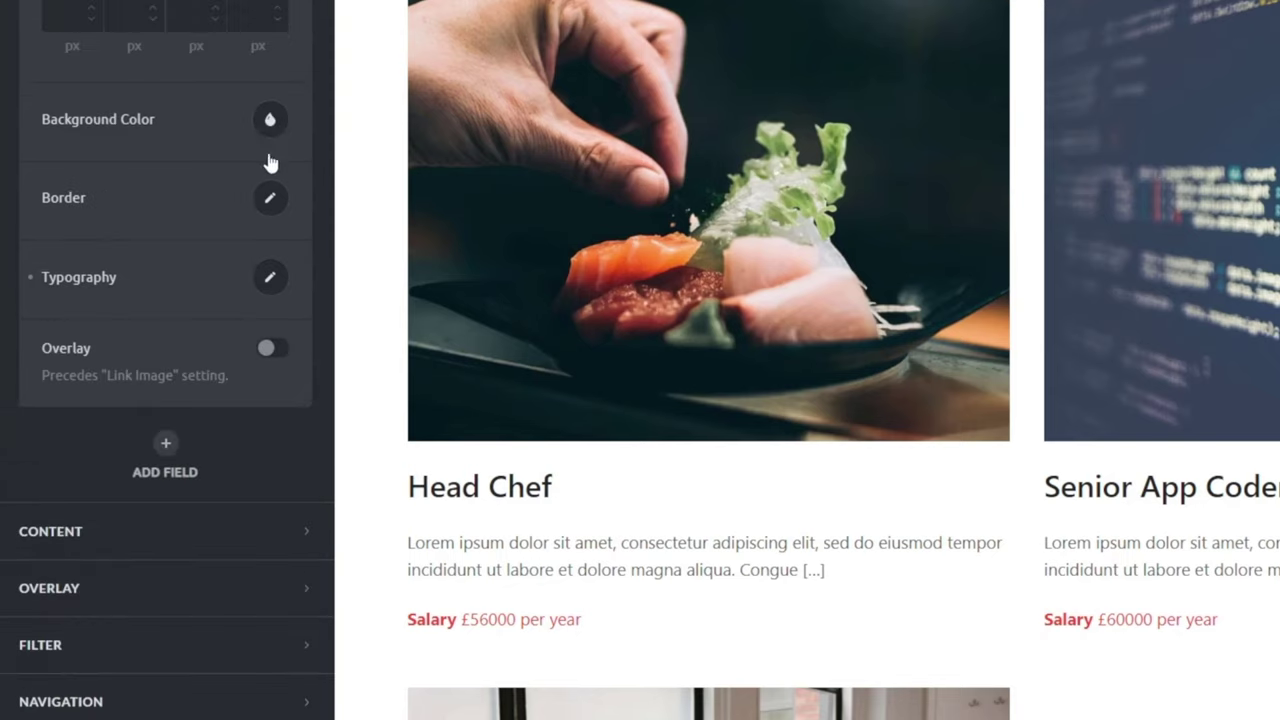
scroll(169, 420, "up", 5)
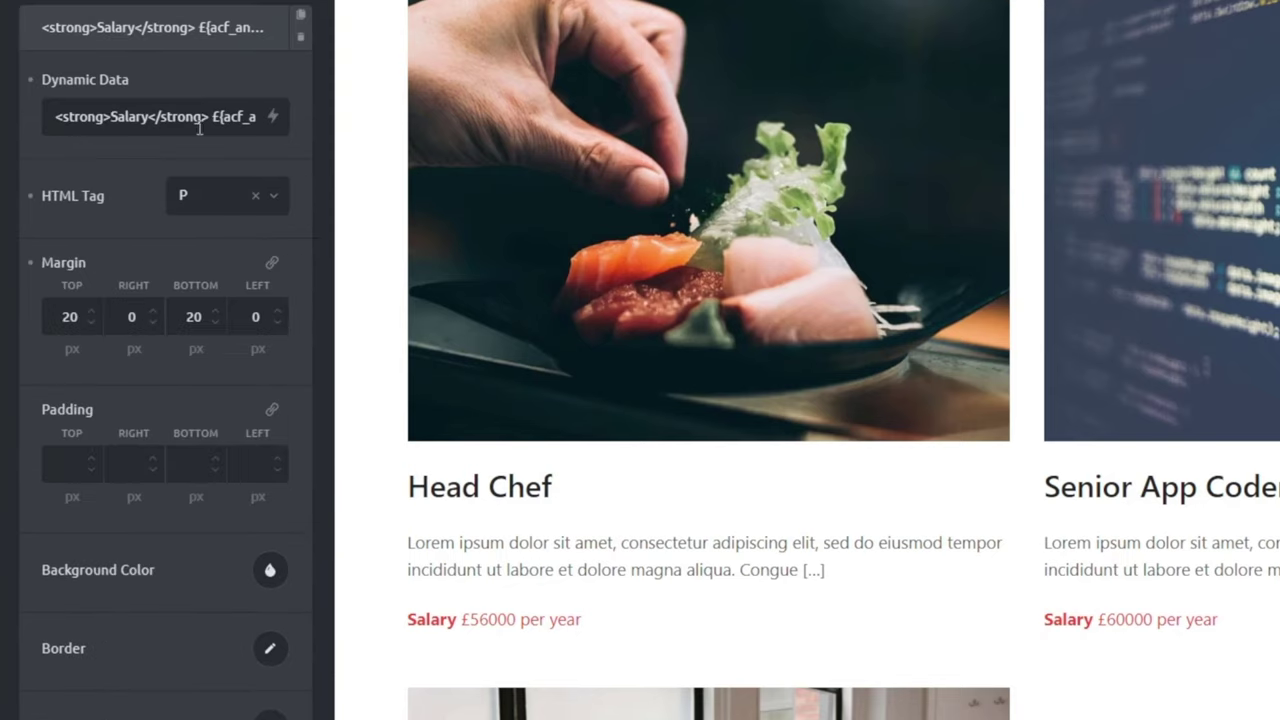
left_click(246, 37)
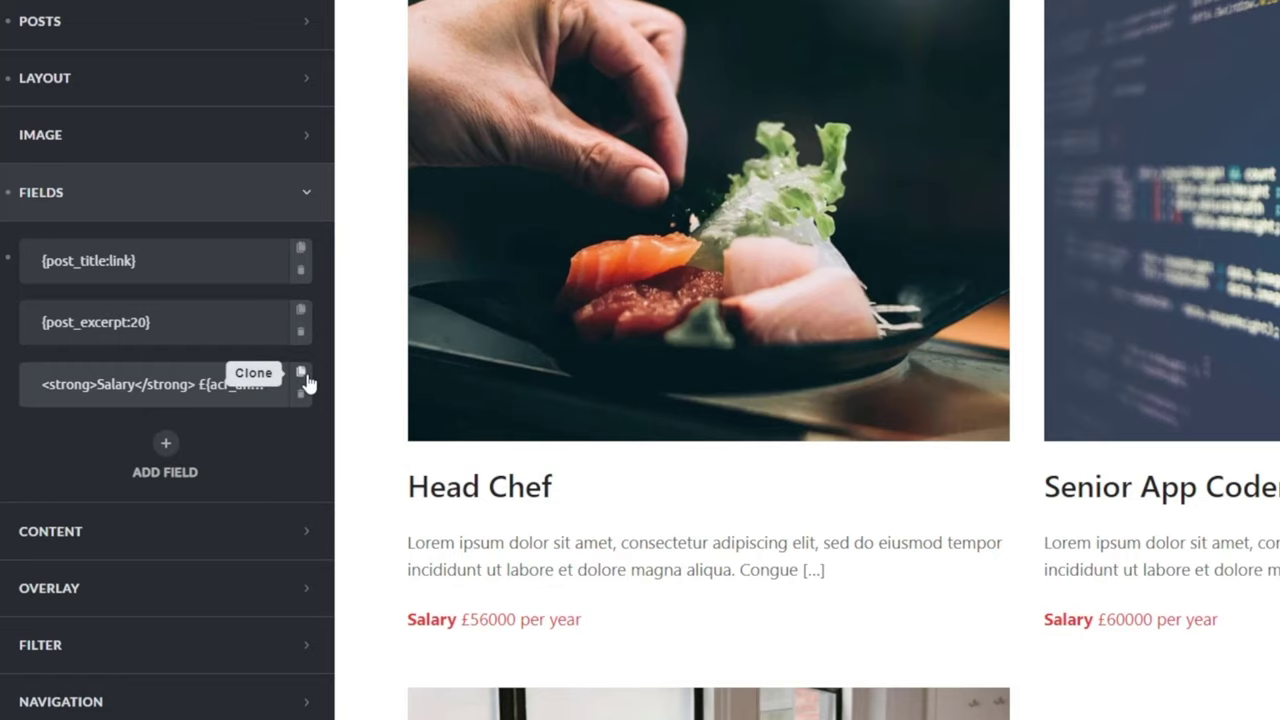
Add a fourth field and replace its default dynamic data with the text Contract Duration:
left_click(166, 443)
left_click_drag(150, 179, 47, 189)
key("BackSpace")
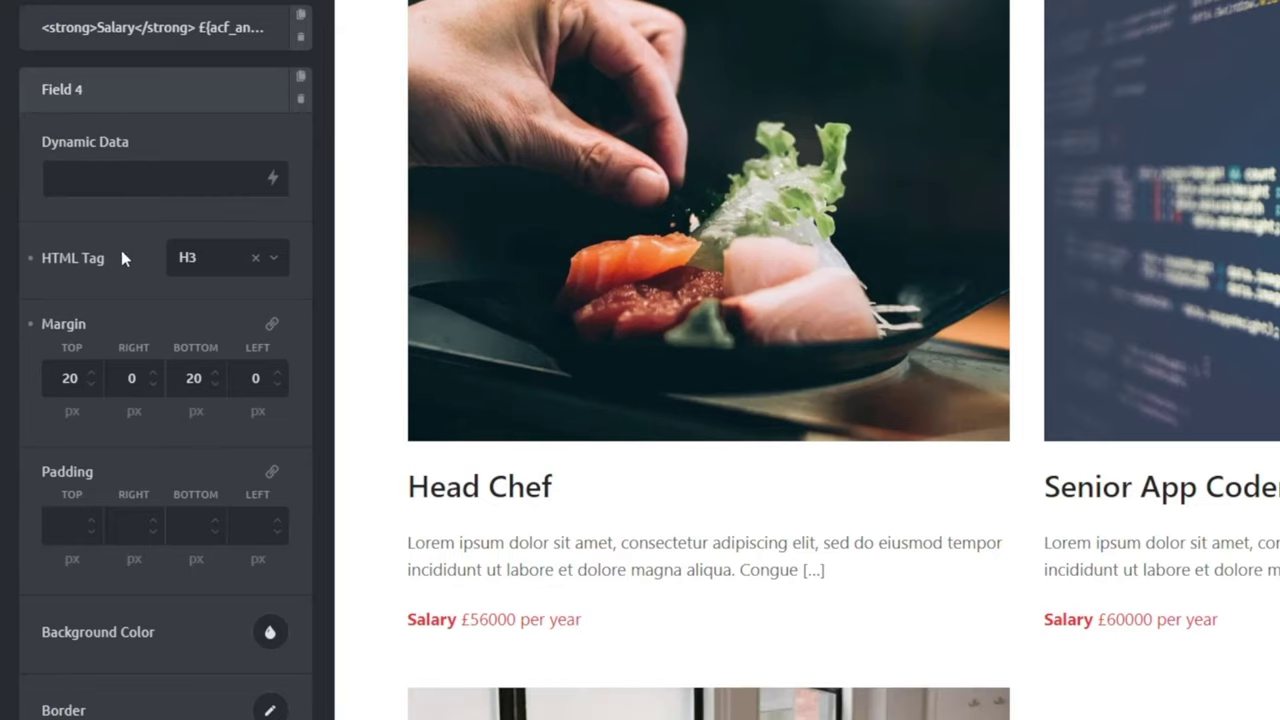
type("Contract Duration:")
Append the ACF Contract Term tag and the word months to the fourth field's dynamic data
left_click(272, 180)
scroll(223, 389, "down", 5)
scroll(223, 389, "down", 3)
left_click(129, 452)
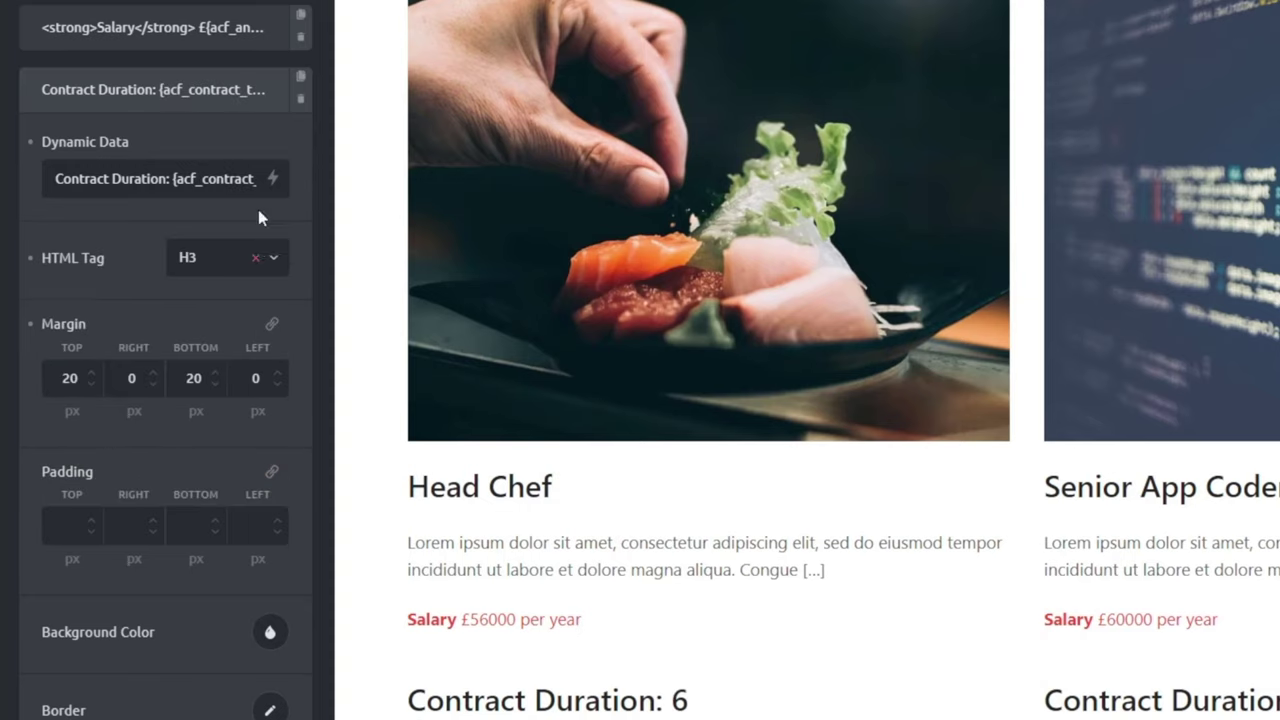
key("End")
type("mon")
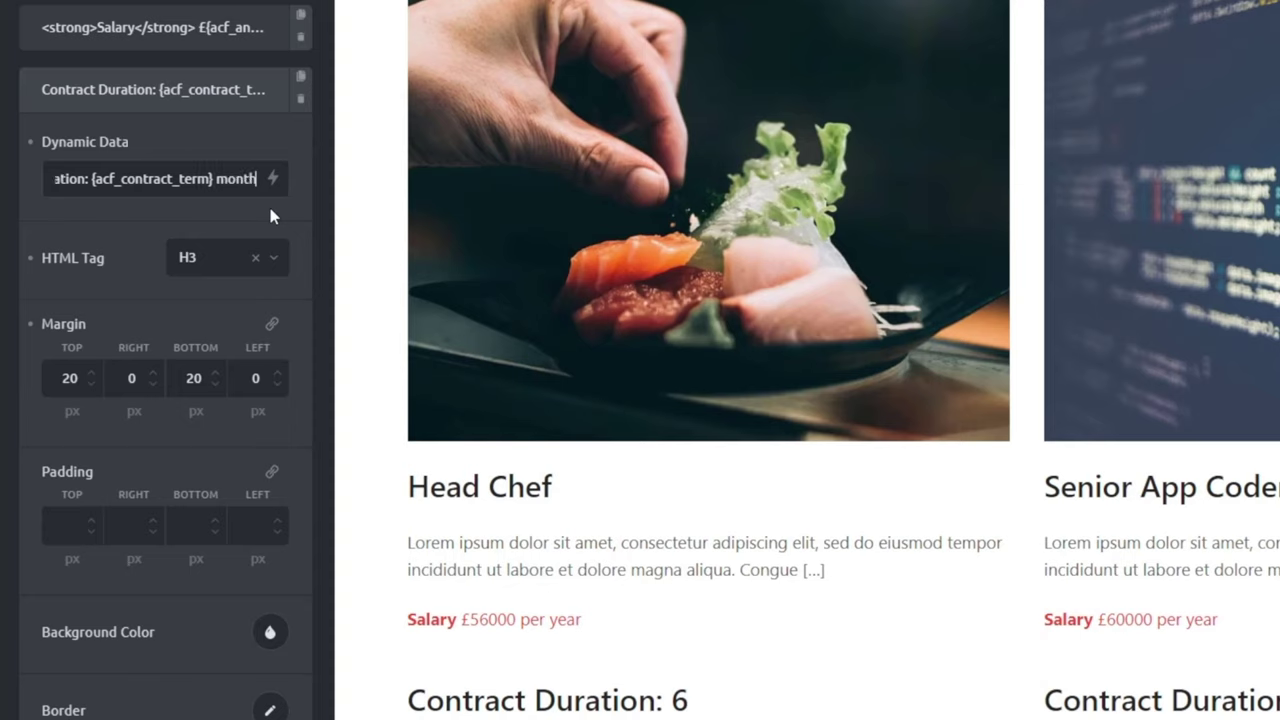
Set the contract duration field's HTML tag to P and clear its top and bottom margins
left_click(220, 257)
left_click(218, 327)
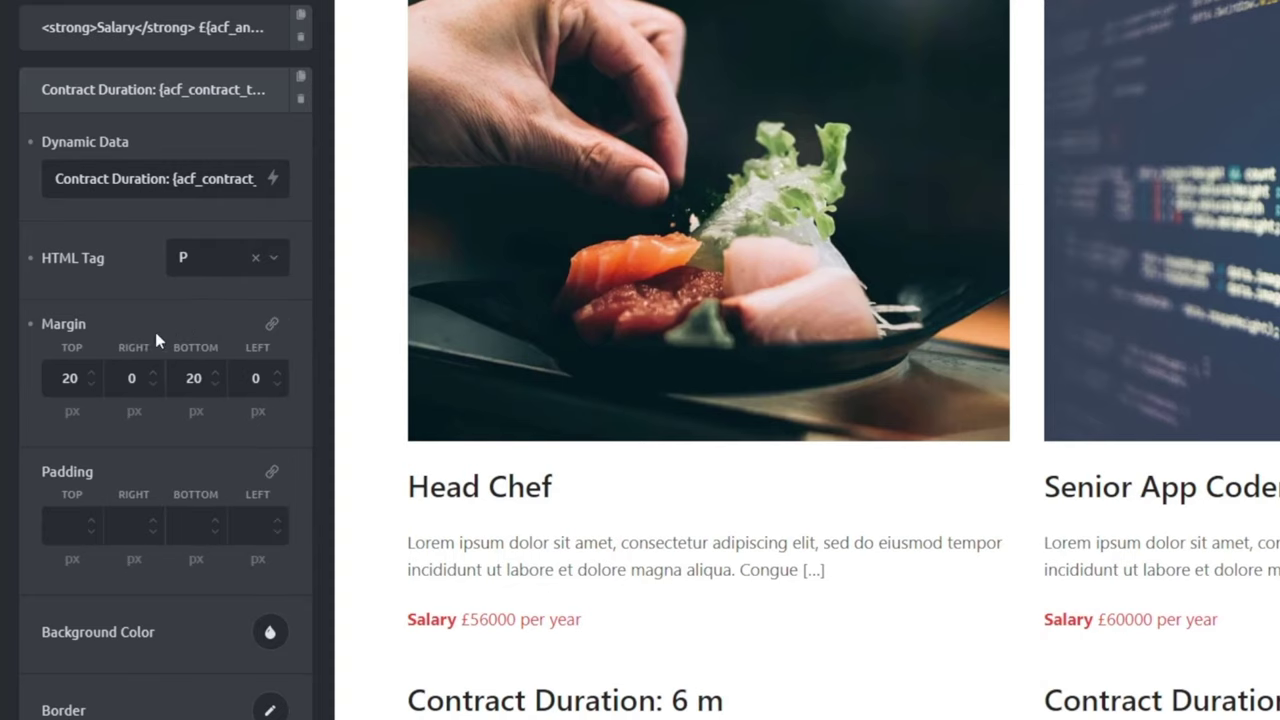
double_click(70, 378)
type("18")
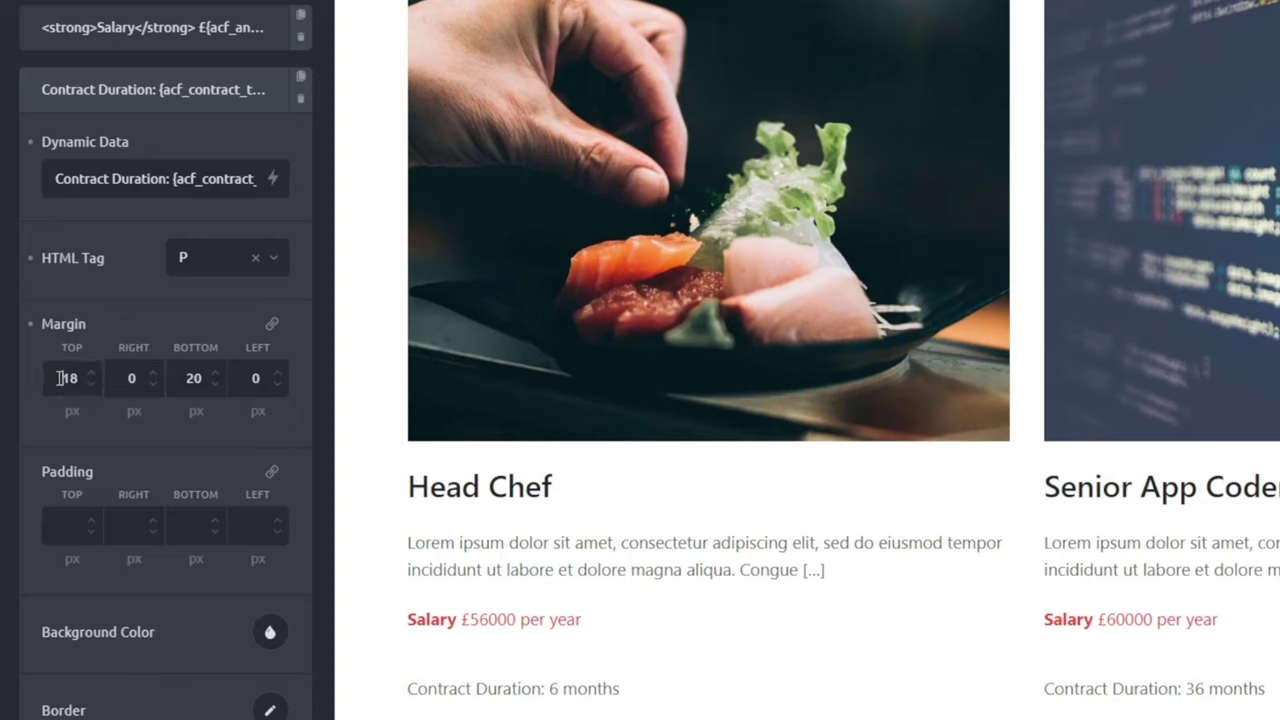
double_click(69, 378)
key("BackSpace")
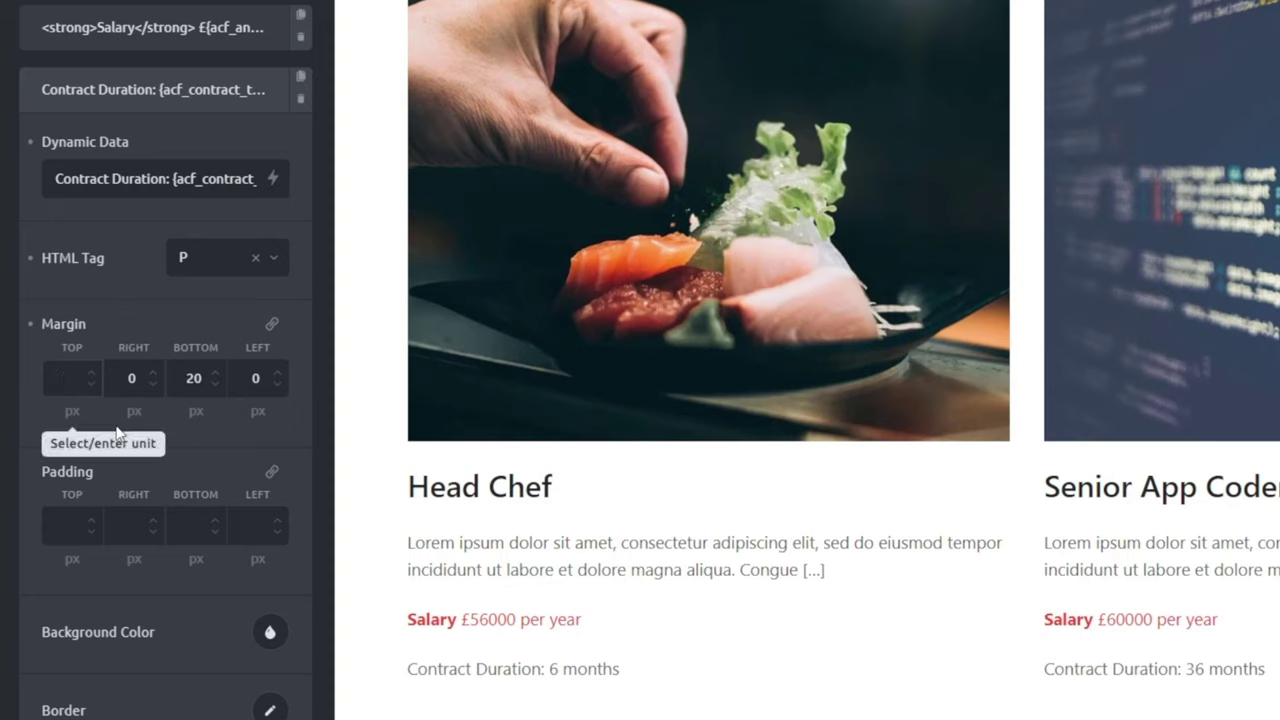
double_click(194, 379)
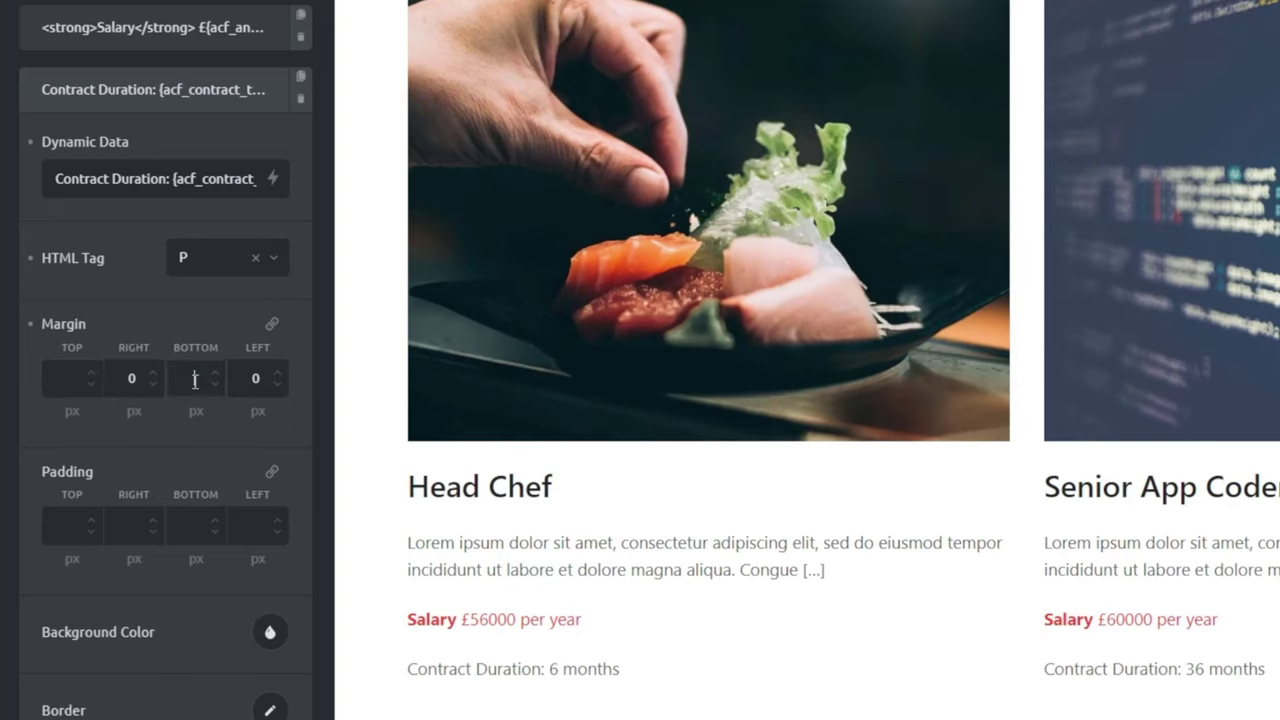
Clear the top and bottom margins of the salary field
left_click(156, 32)
double_click(70, 316)
key("BackSpace")
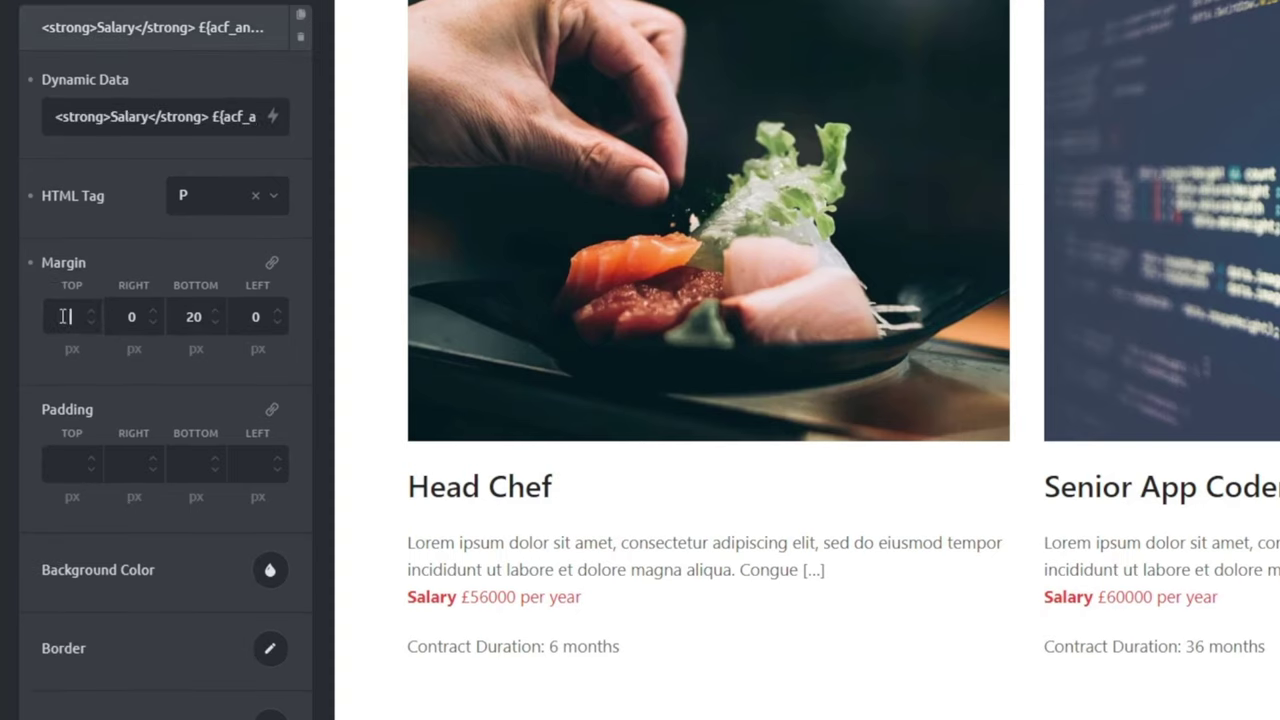
double_click(194, 316)
key("BackSpace")
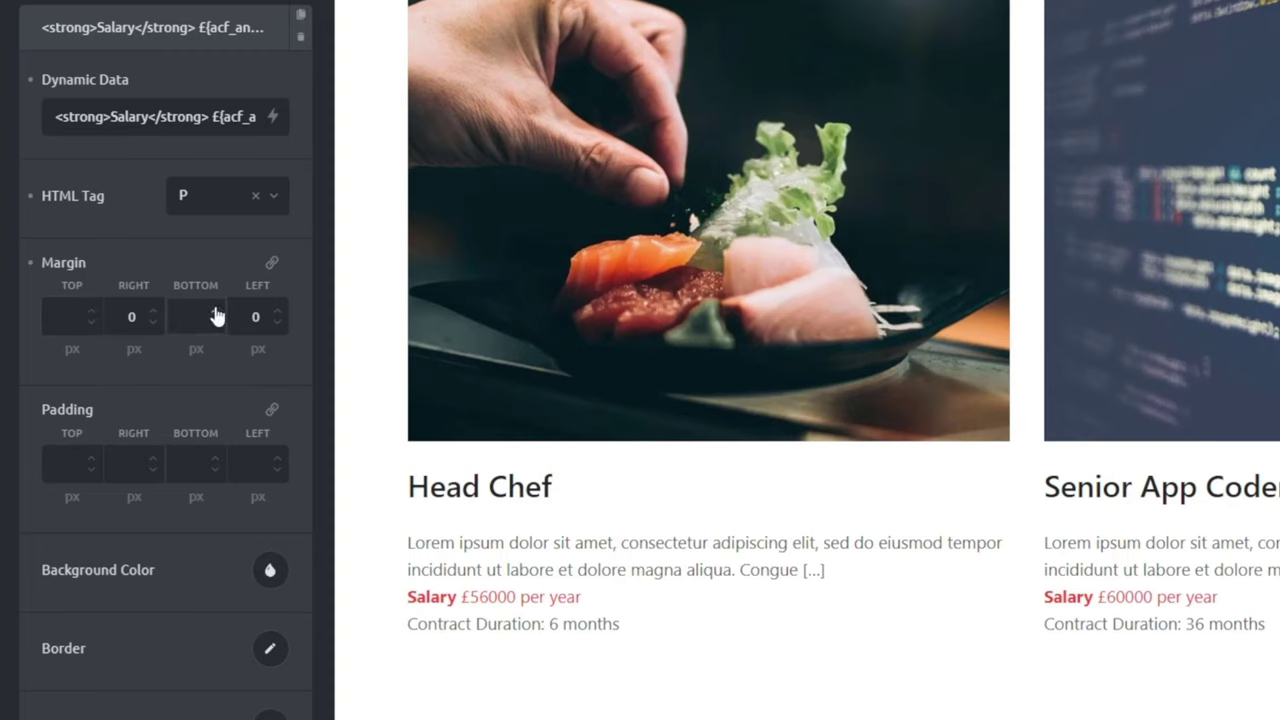
Raise the salary field's bottom and top margins by a few pixels
type("4")
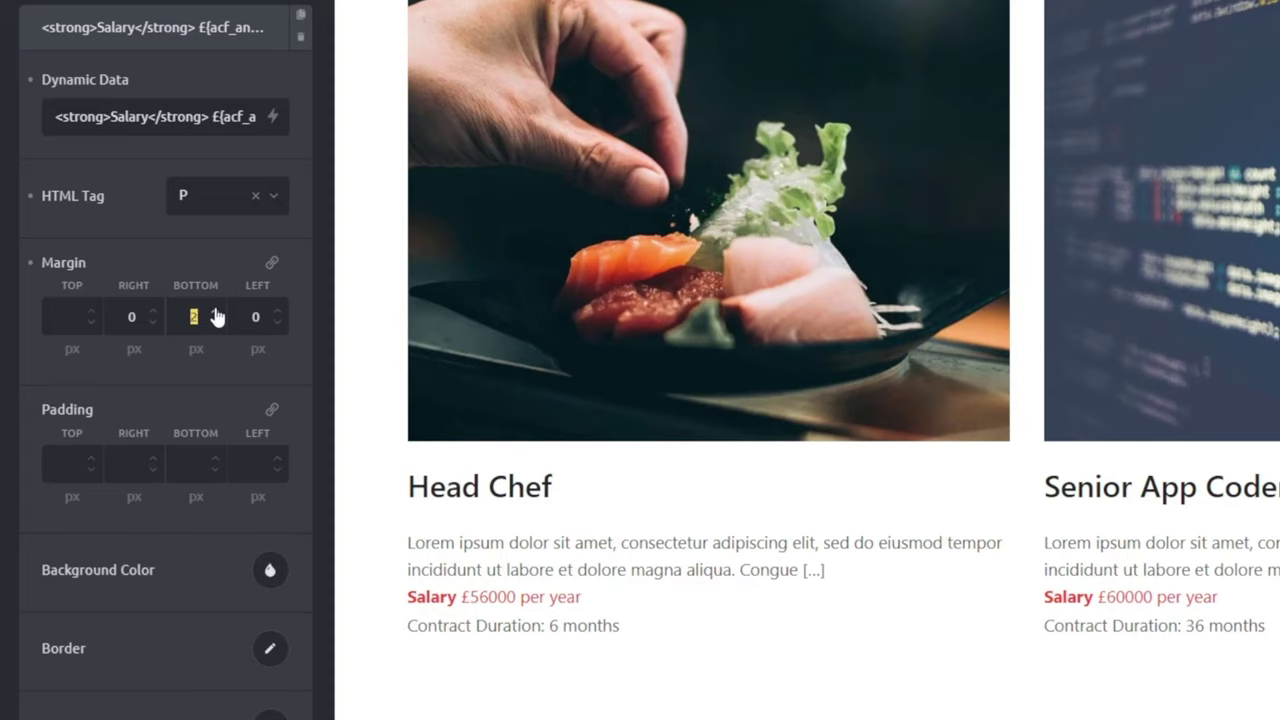
left_click(91, 312)
left_click(91, 312)
left_click(91, 312)
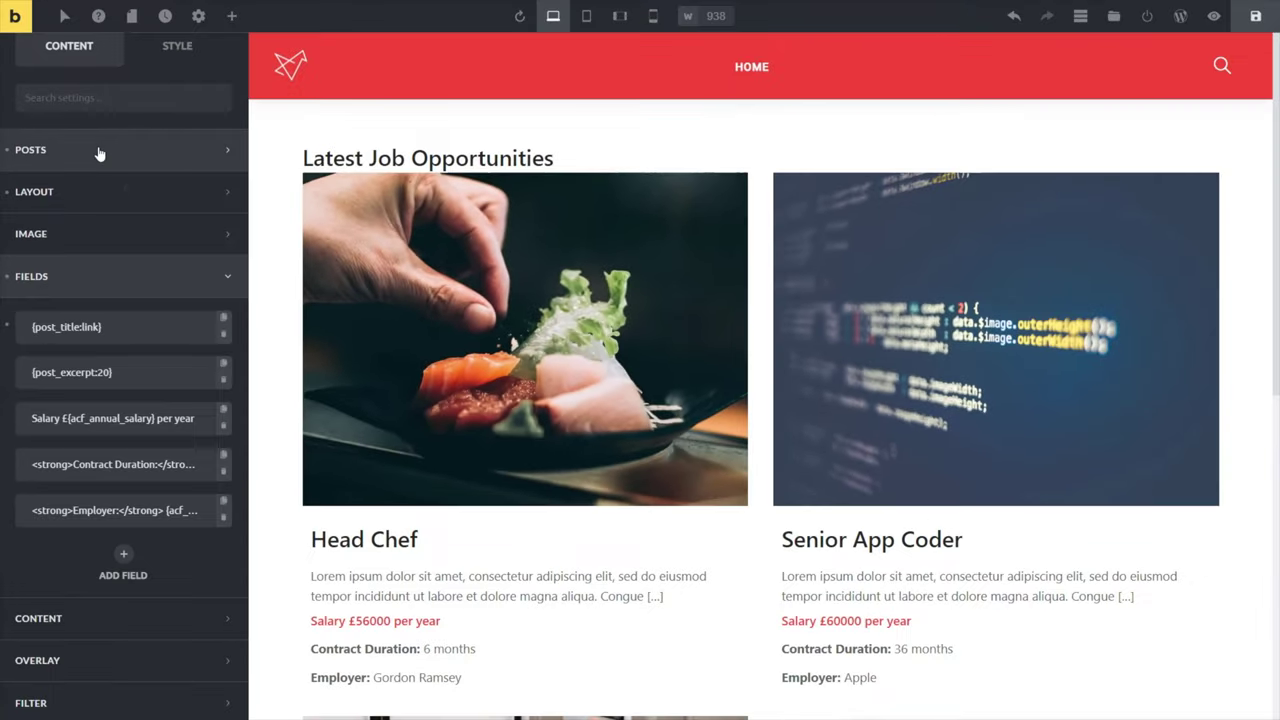
Set the Latest Posts layout to Grid with 3 columns
left_click(128, 1)
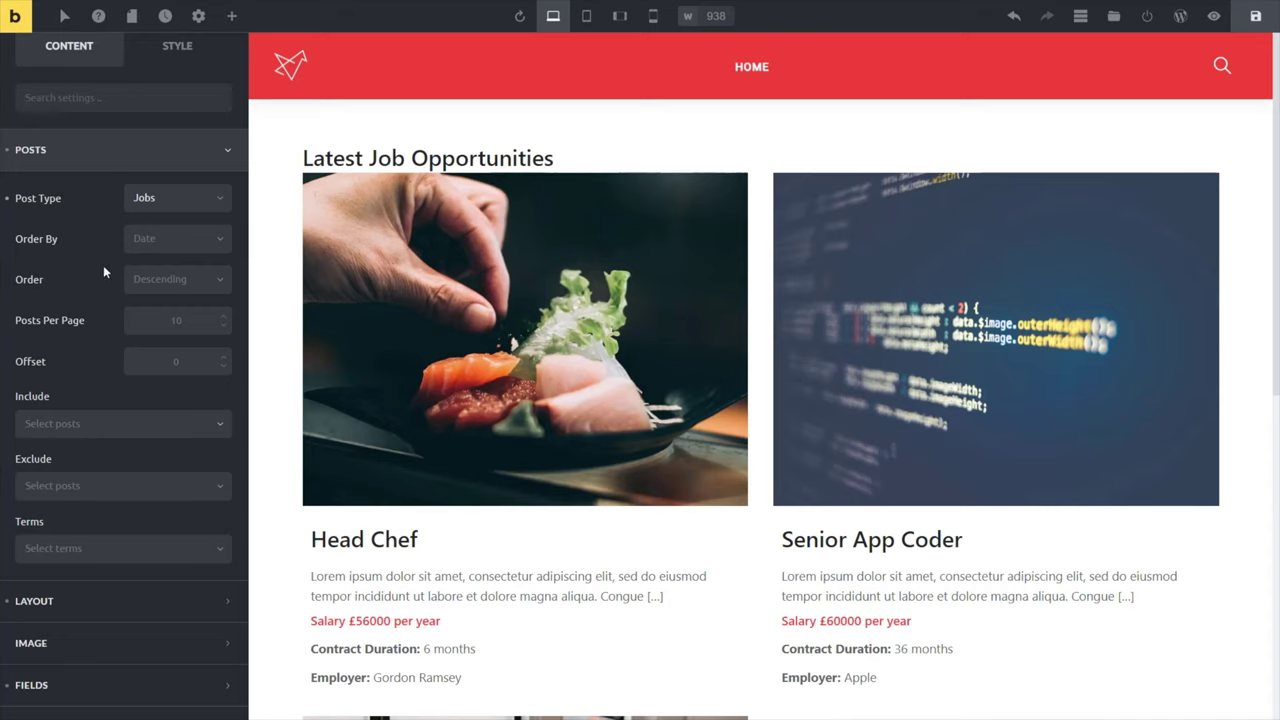
left_click(92, 152)
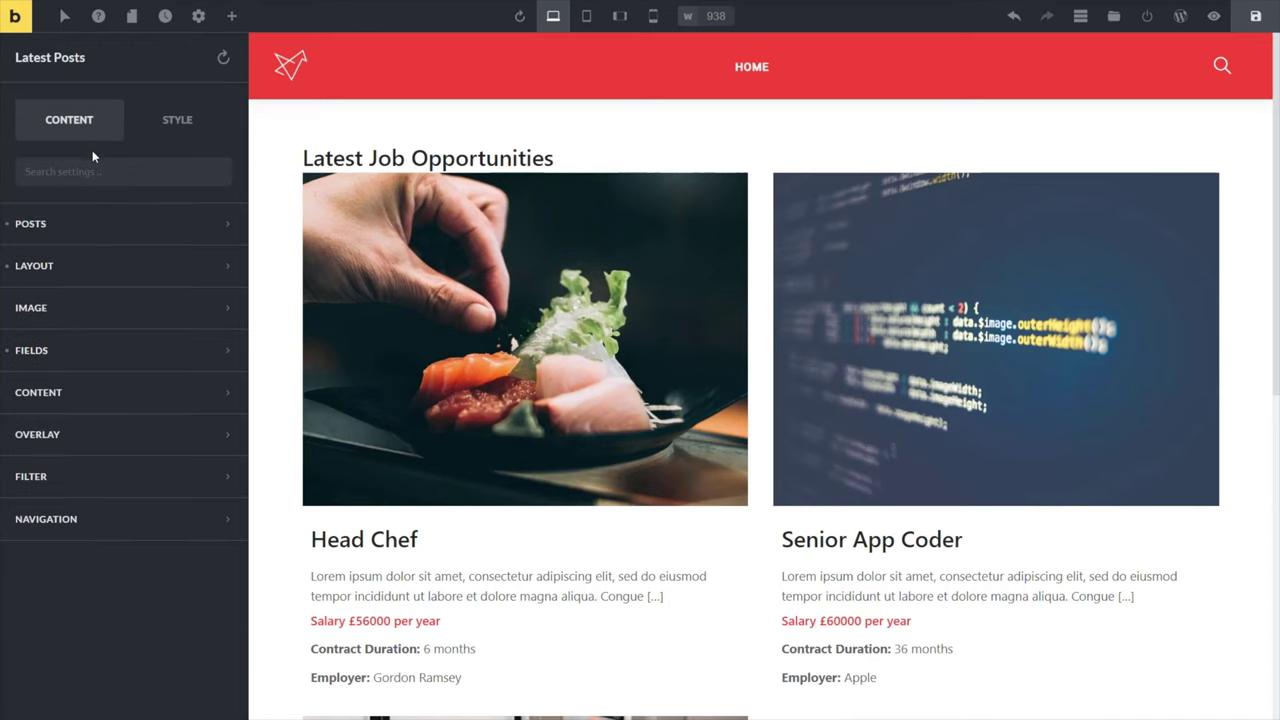
left_click(70, 272)
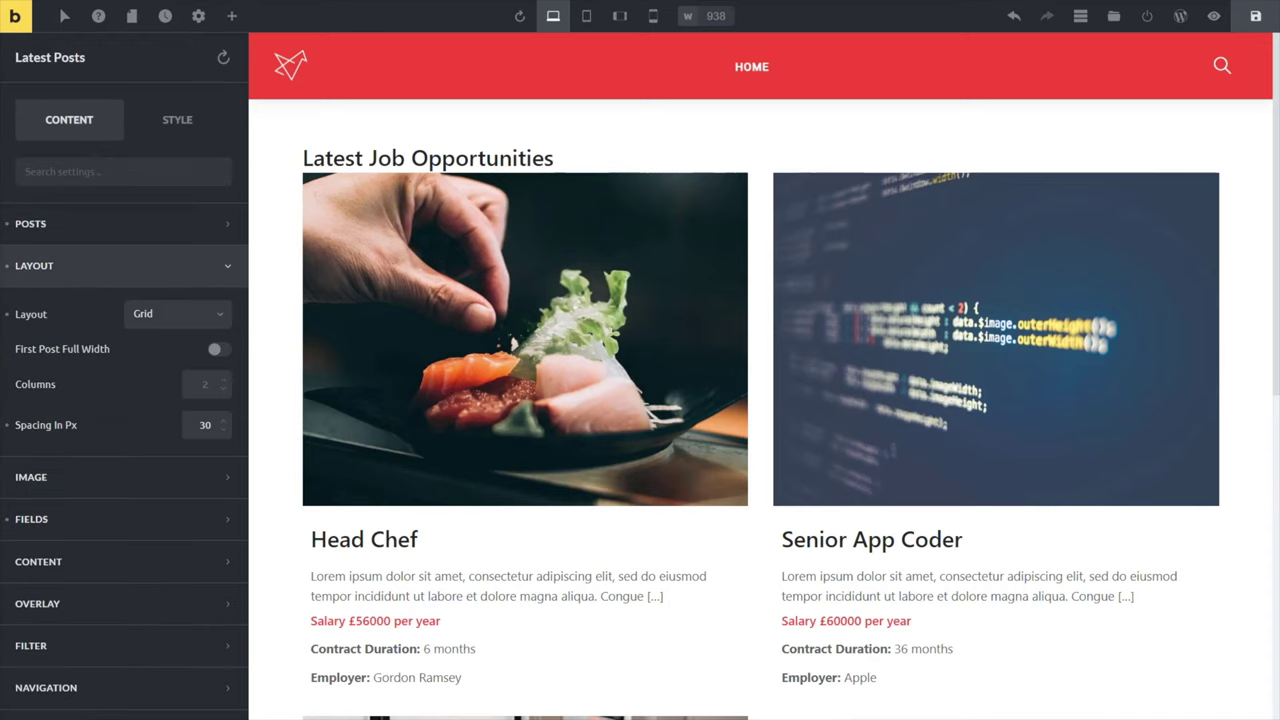
left_click(205, 316)
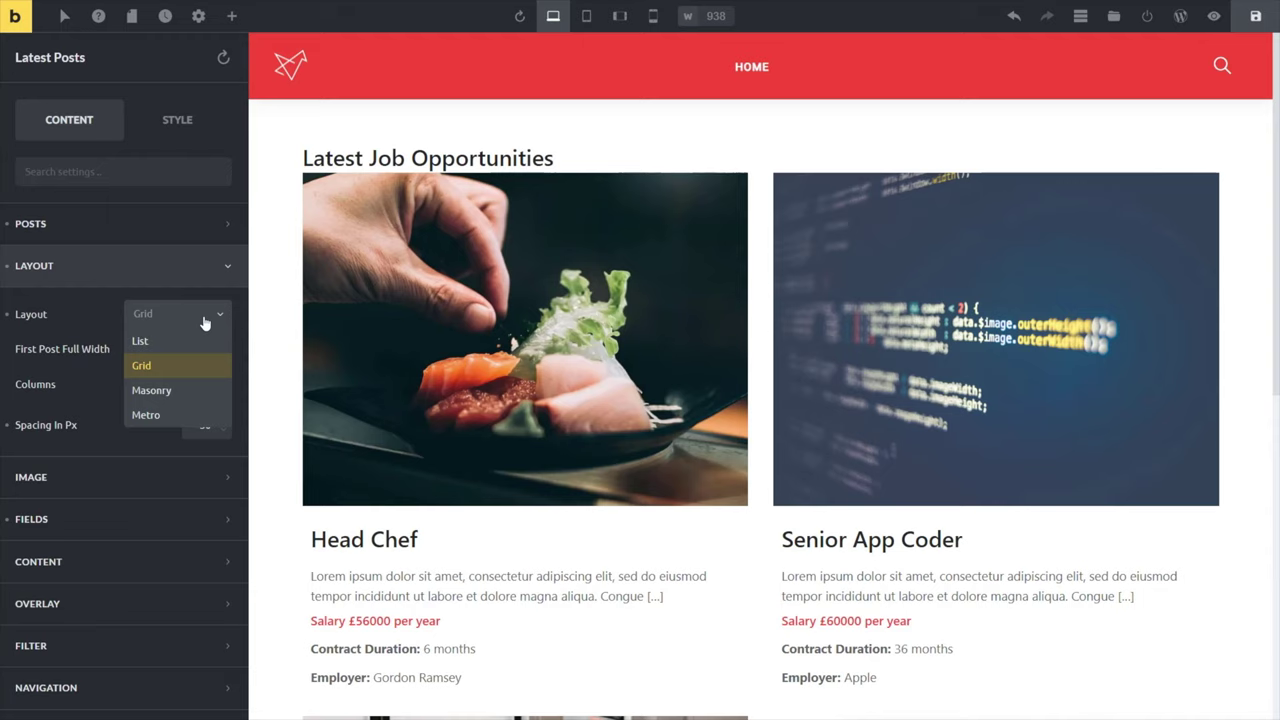
left_click(176, 364)
type("3")
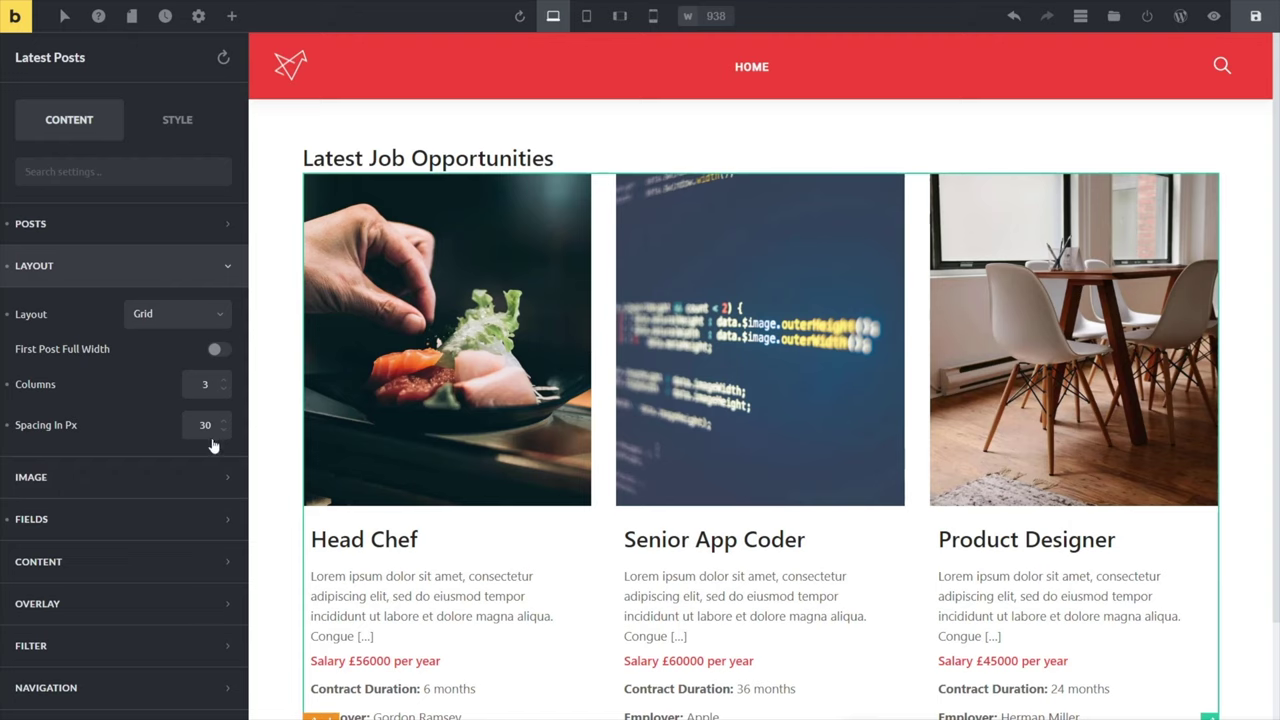
Enable Link Image for the job posts and leave Disable Image off
left_click(128, 477)
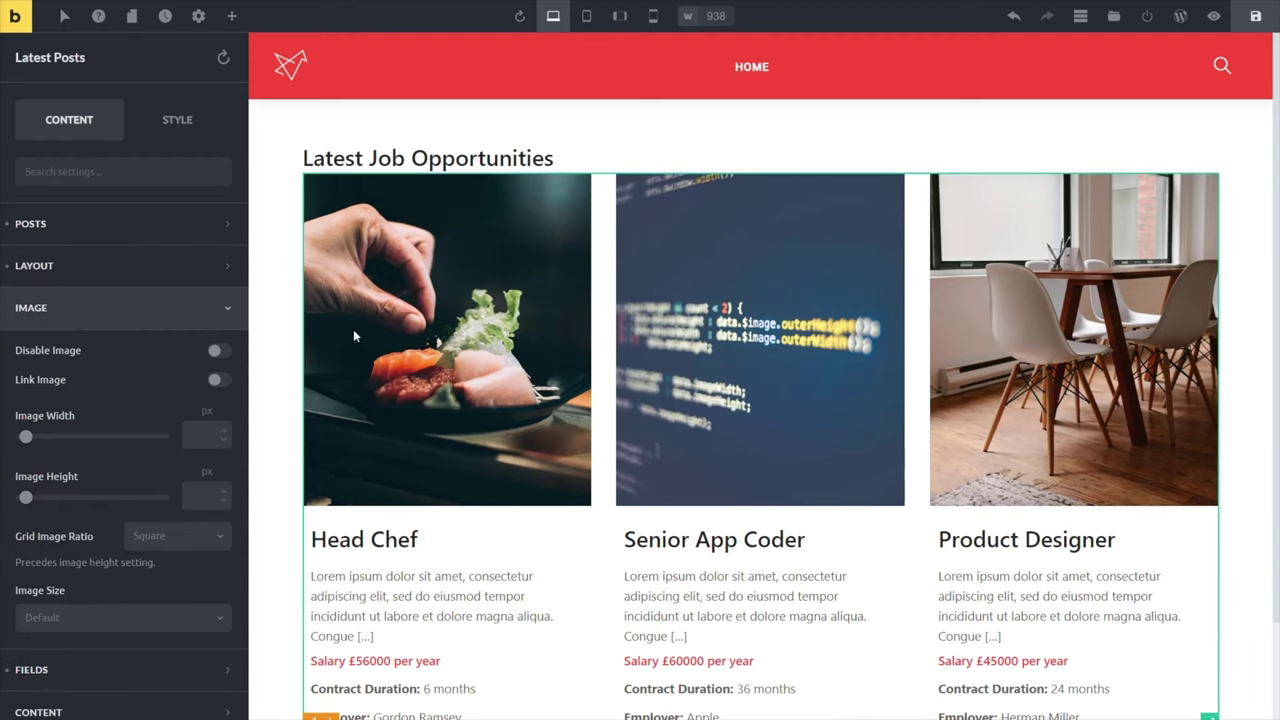
left_click(220, 383)
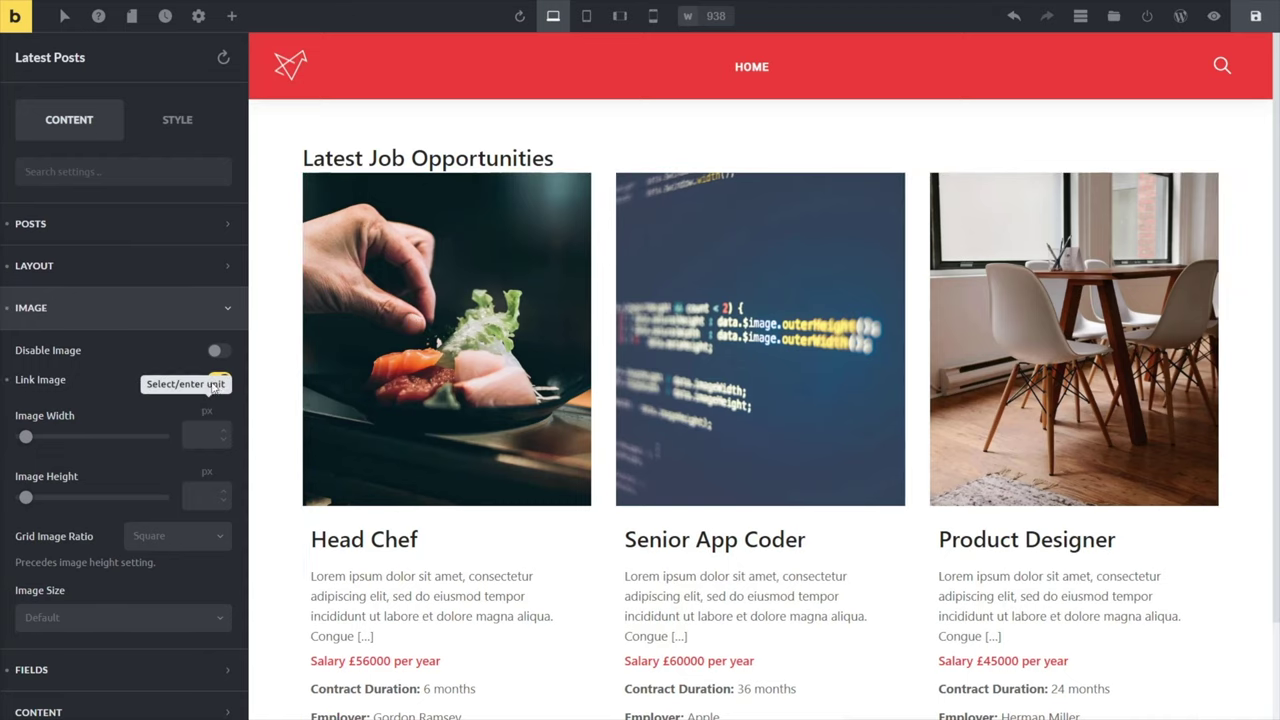
left_click(217, 351)
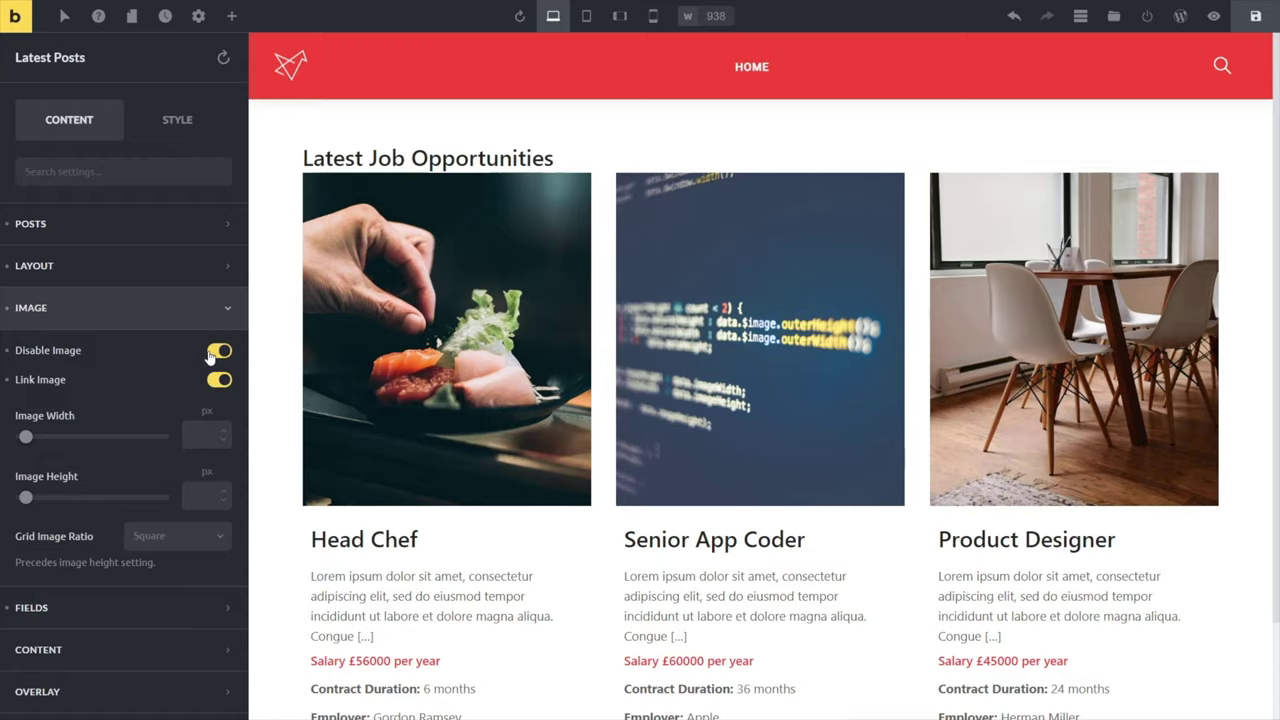
left_click(215, 352)
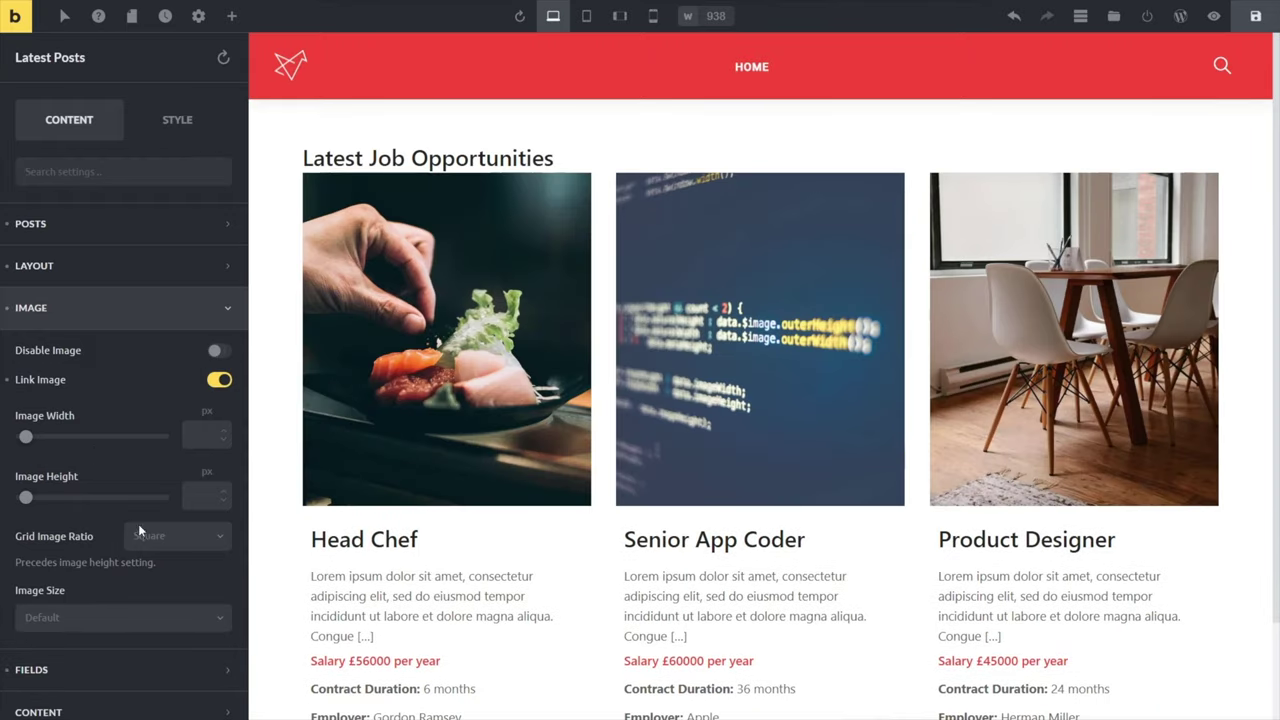
Set the grid image ratio to Square and the image size to Medium Large (768x0)
left_click(222, 539)
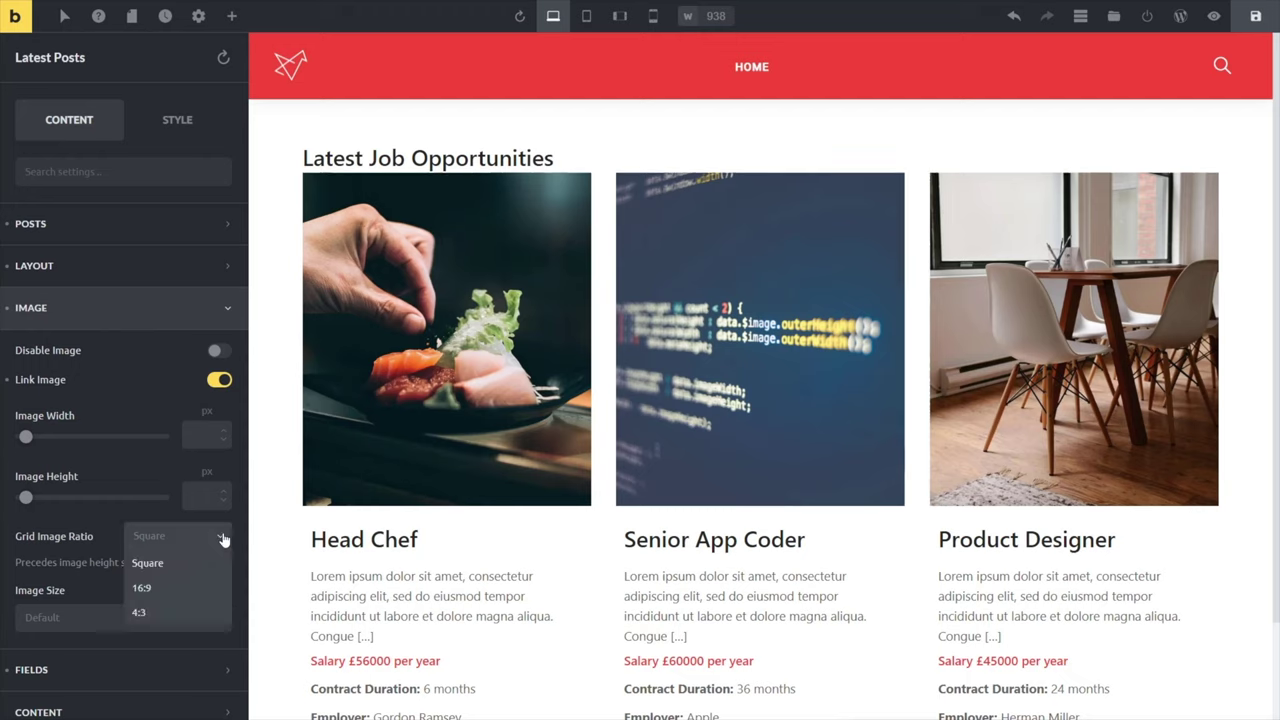
left_click(169, 565)
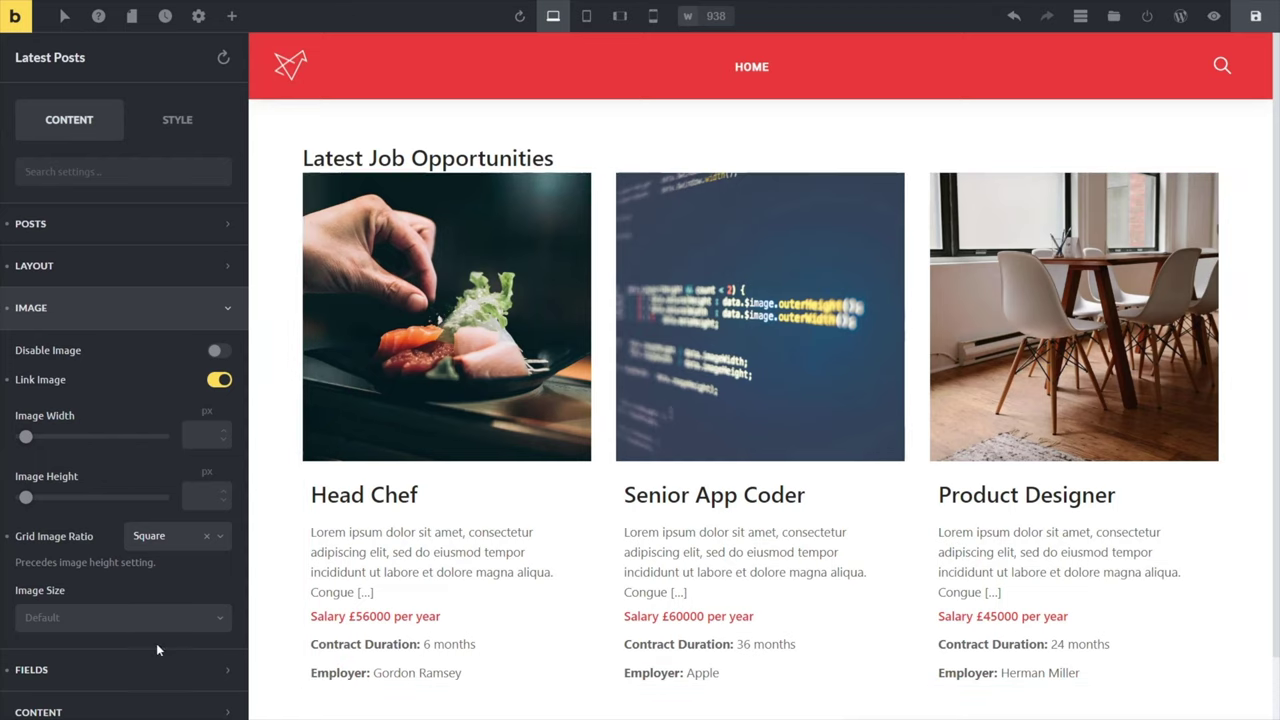
scroll(134, 560, "down", 2)
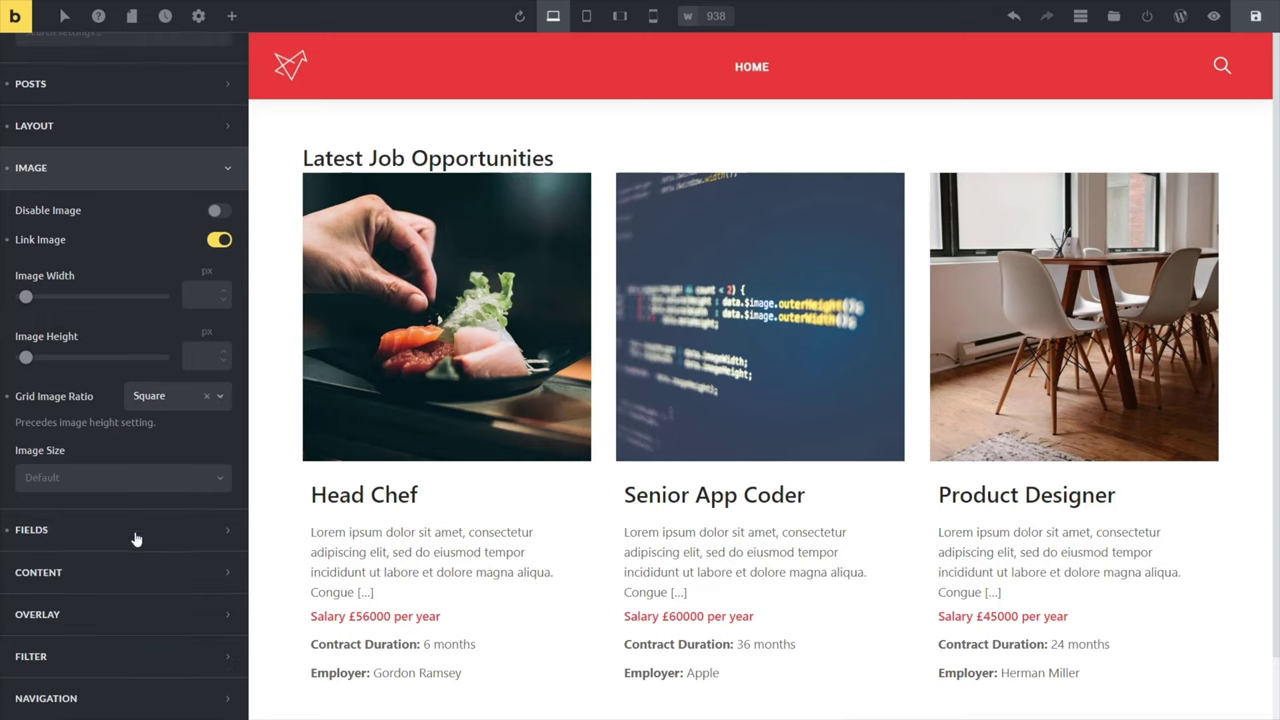
left_click(104, 480)
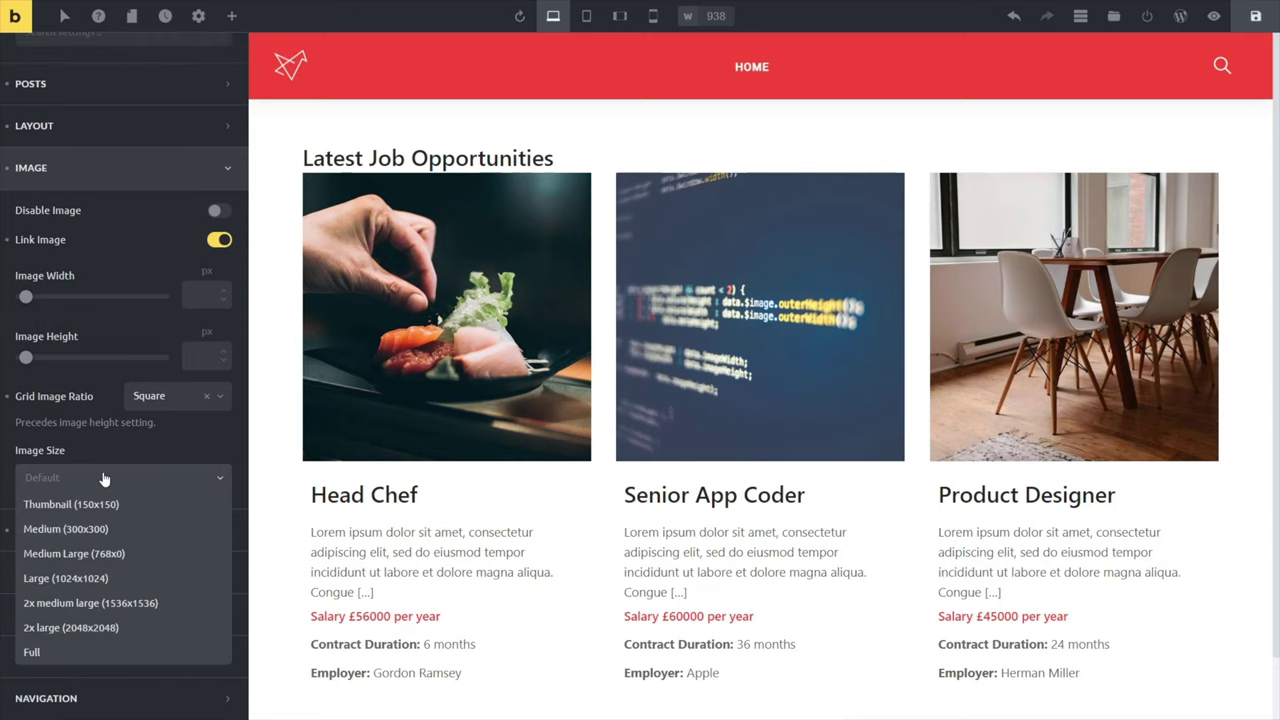
left_click(104, 556)
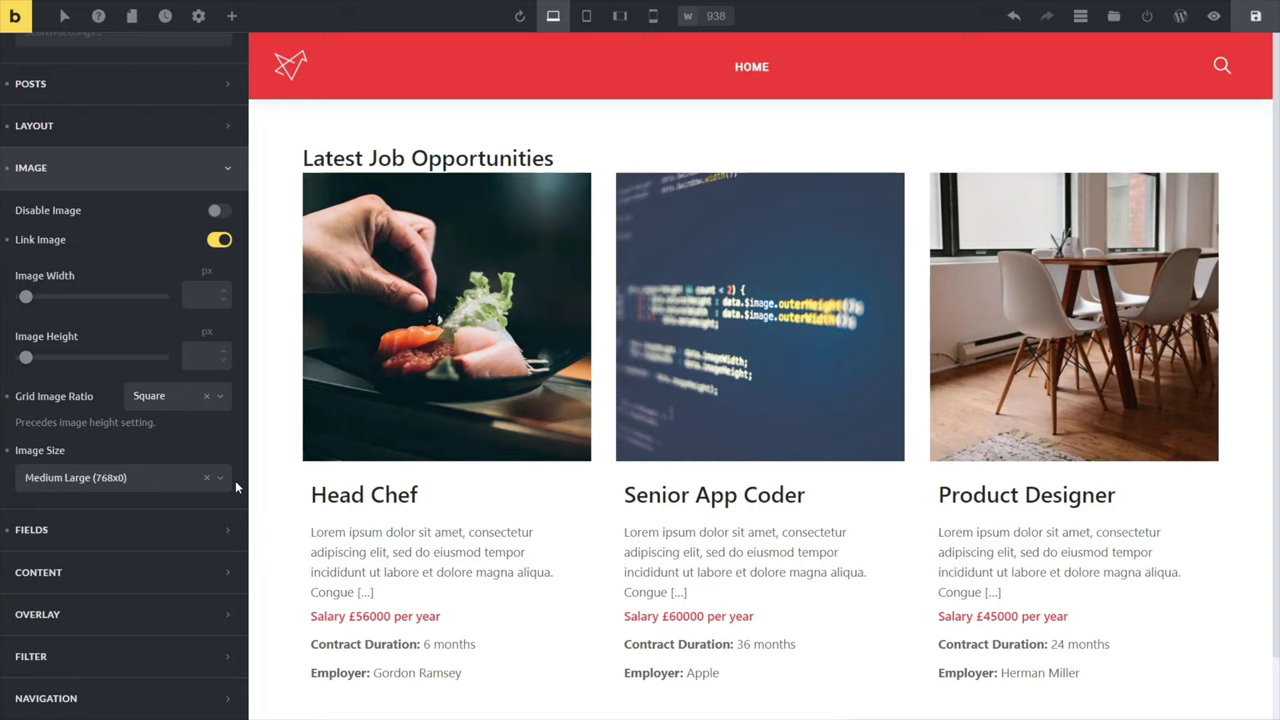
Try adding a Job Types filter to the job posts grid and look over its styling options
left_click(93, 655)
left_click(177, 525)
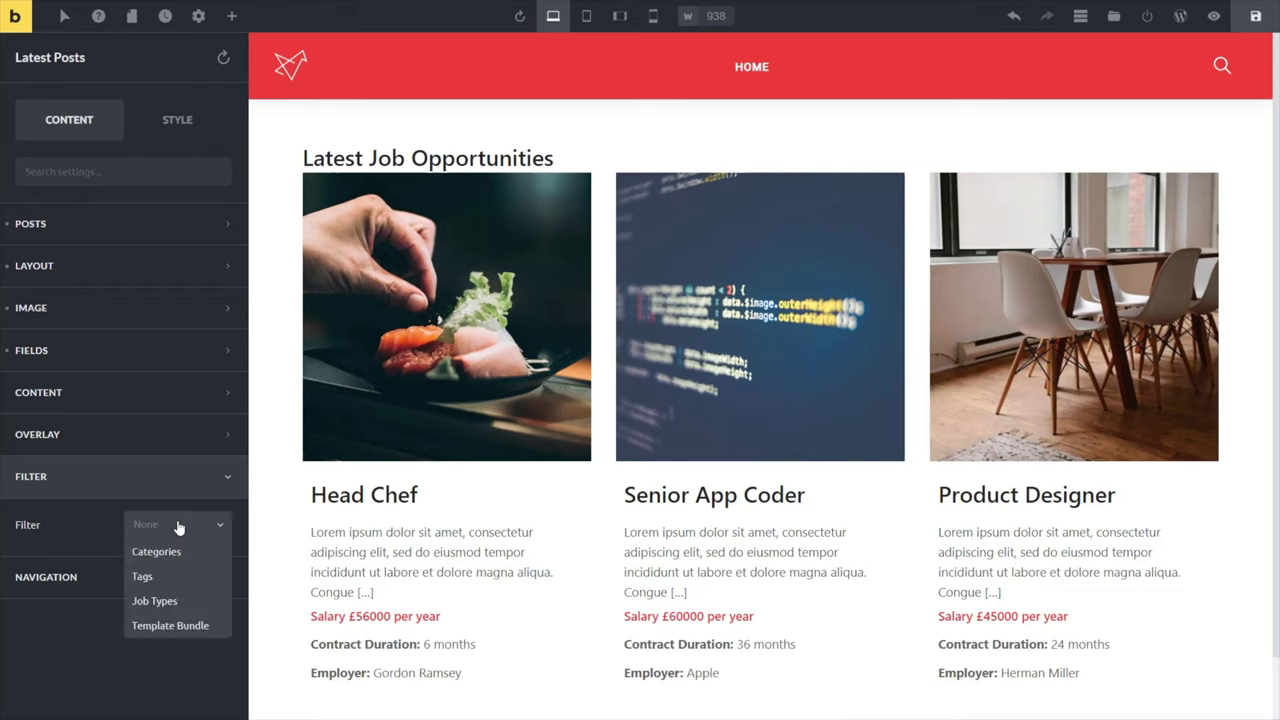
left_click(158, 601)
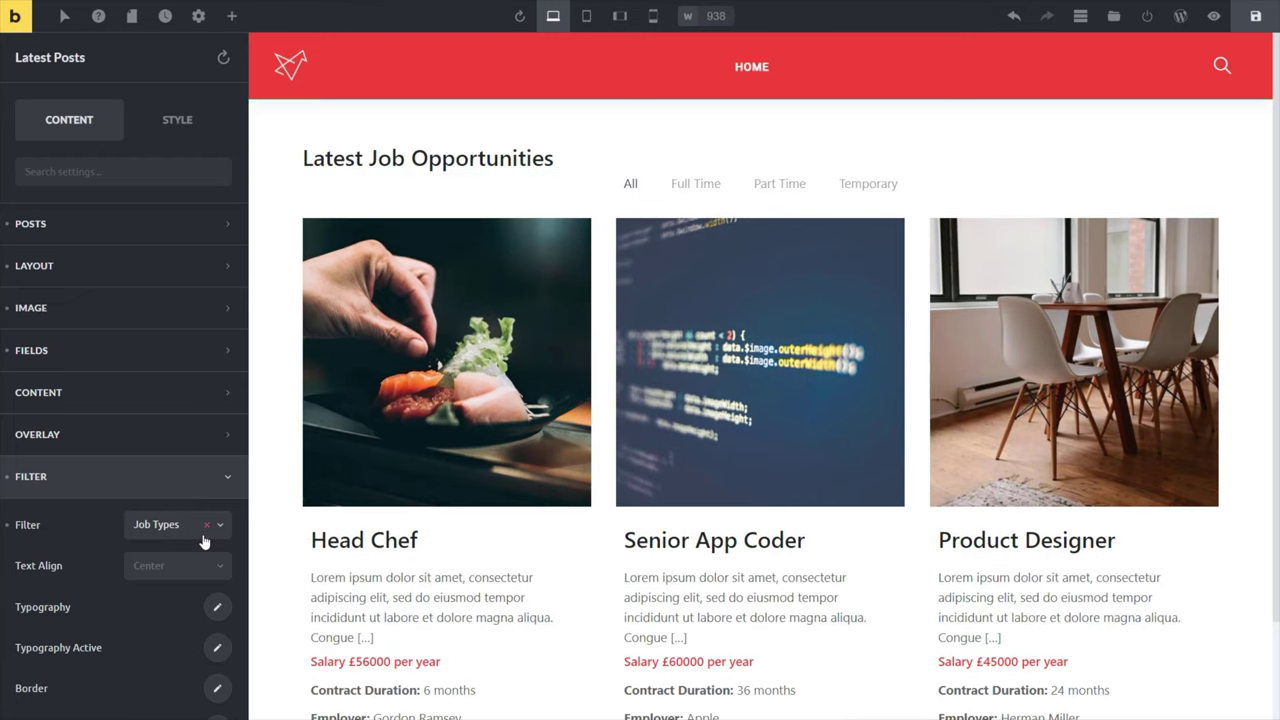
scroll(142, 609, "down", 3)
scroll(142, 609, "up", 2)
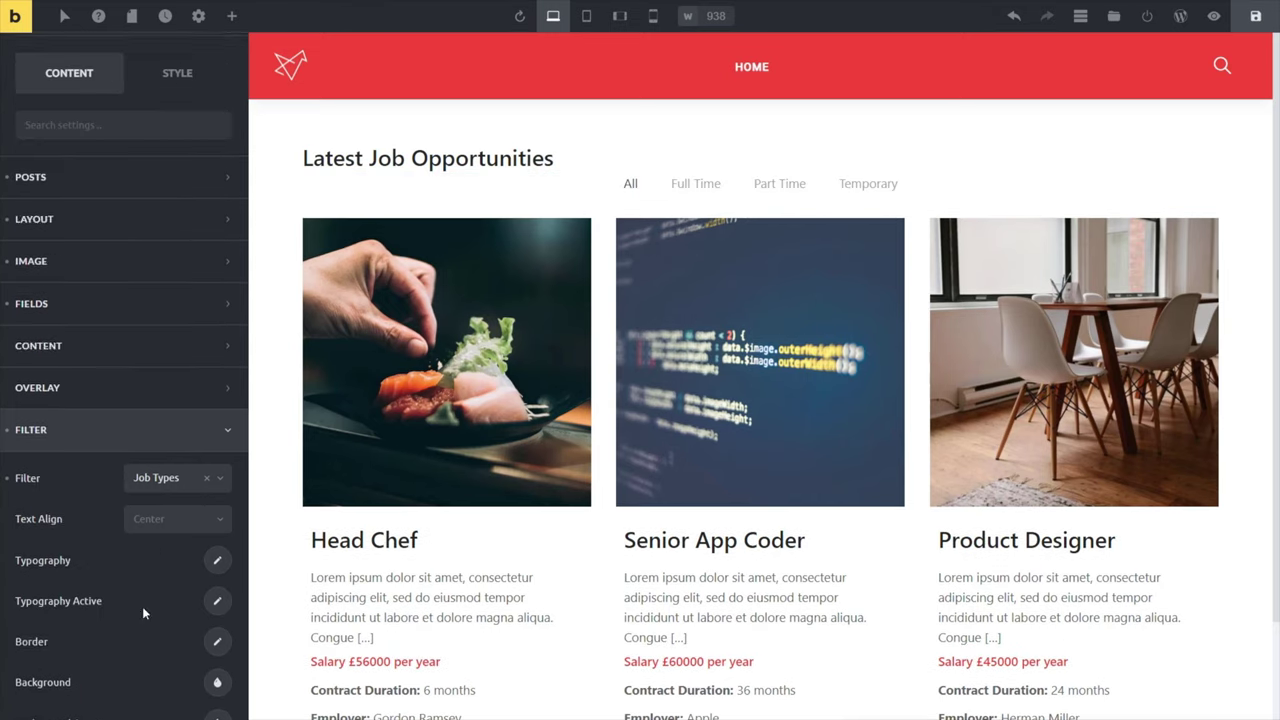
Clear the Job Types filter from the job posts grid and collapse the filter settings
scroll(142, 606, "up", 1)
left_click(207, 524)
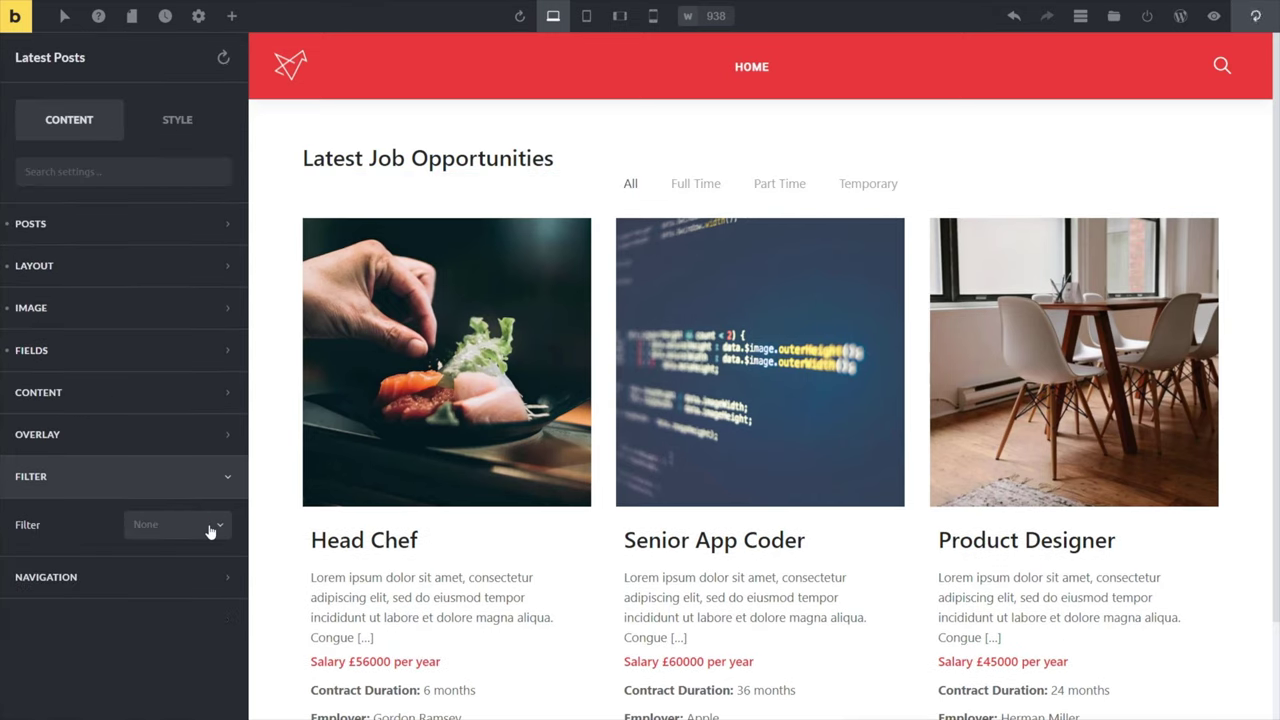
left_click(109, 490)
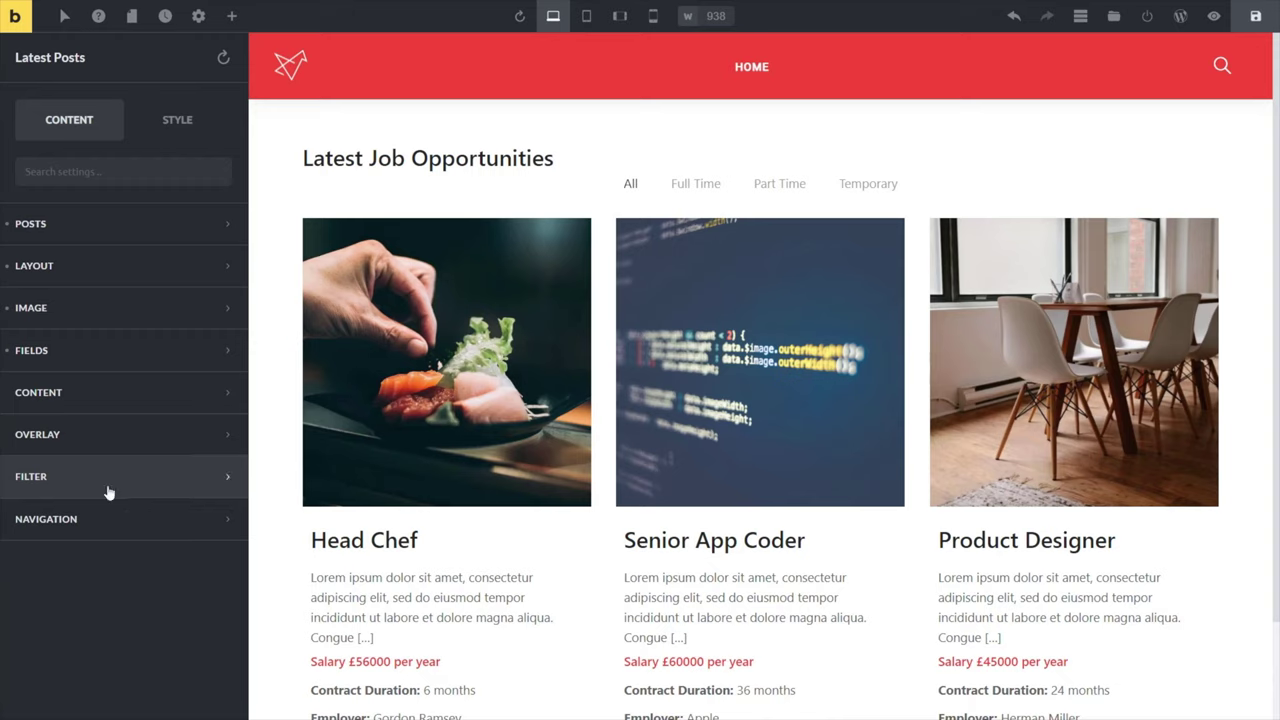
Turn on Show Posts Navigation for the job posts grid and look over its styling options
left_click(102, 518)
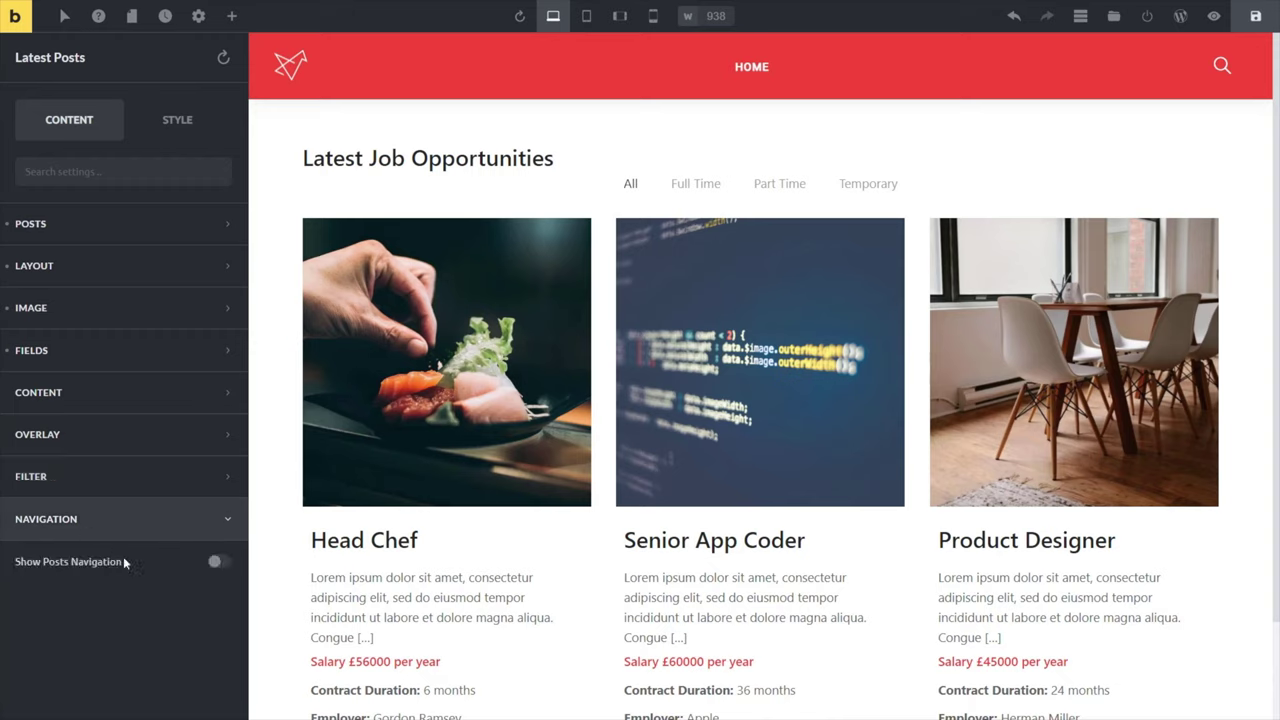
left_click(216, 562)
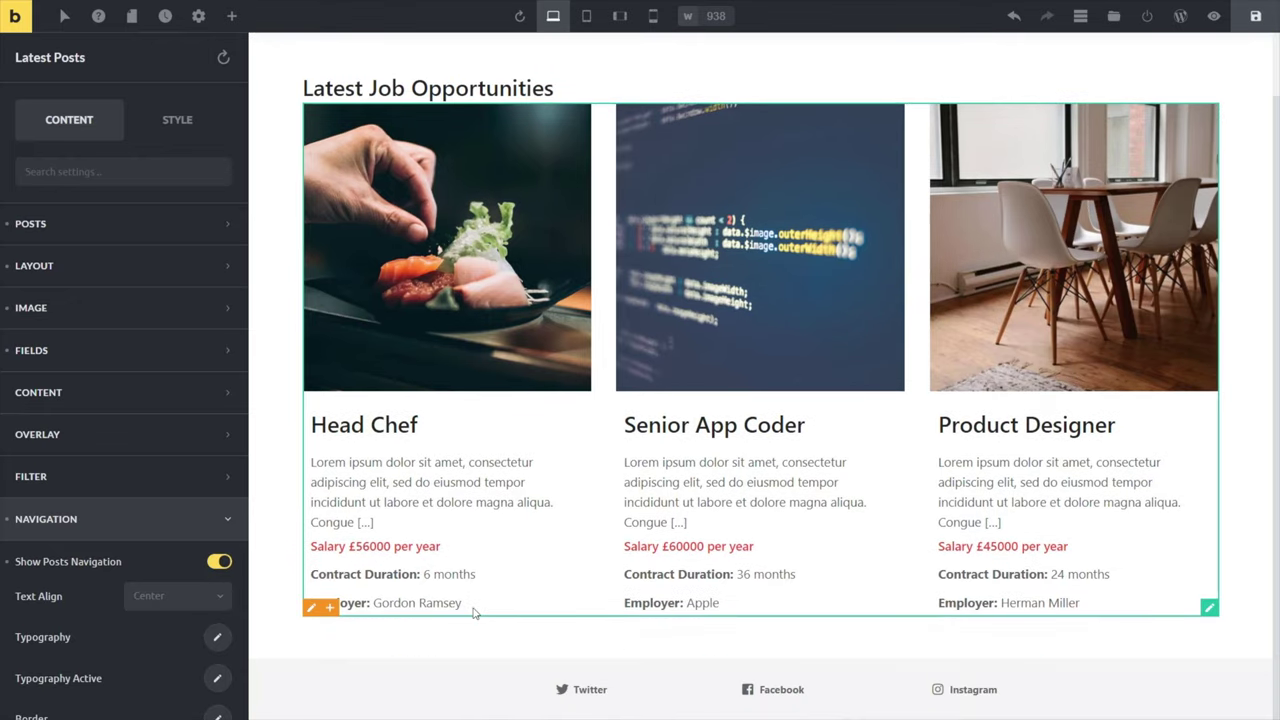
scroll(170, 678, "down", 5)
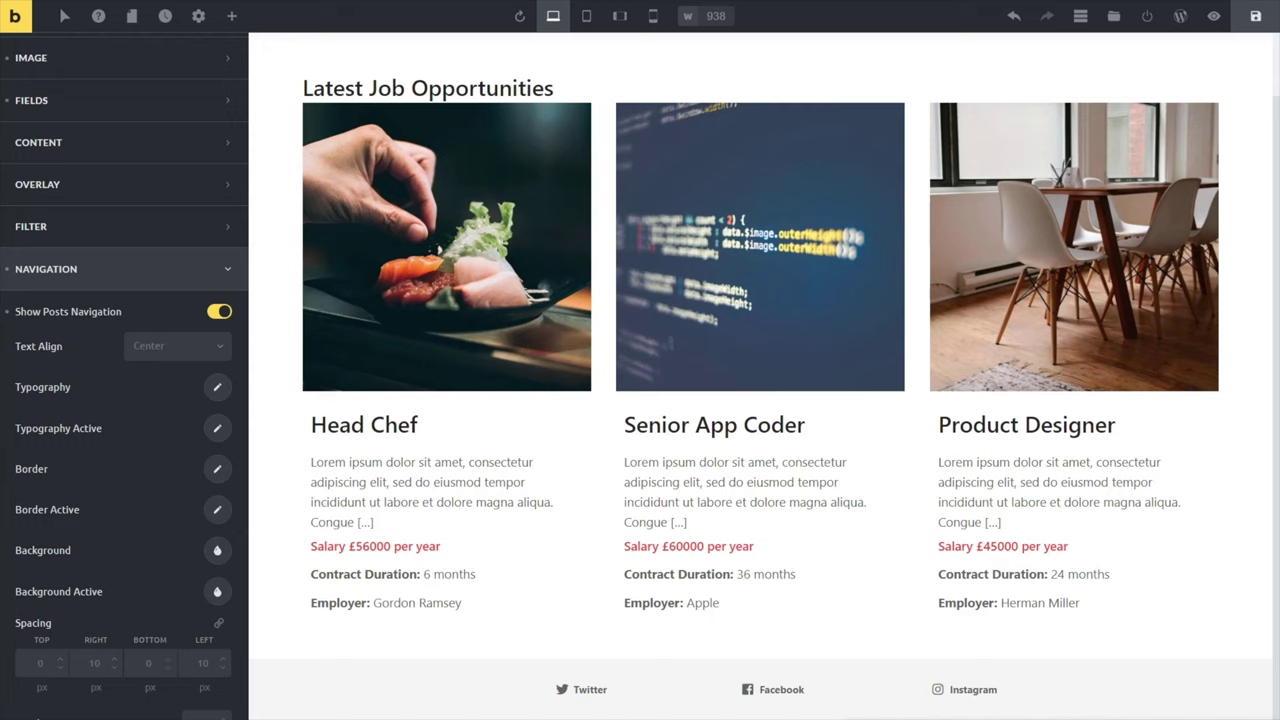
scroll(183, 190, "up", 5)
Set the border color of the Latest Posts element to light grey (#e0e0e0)
left_click(177, 119)
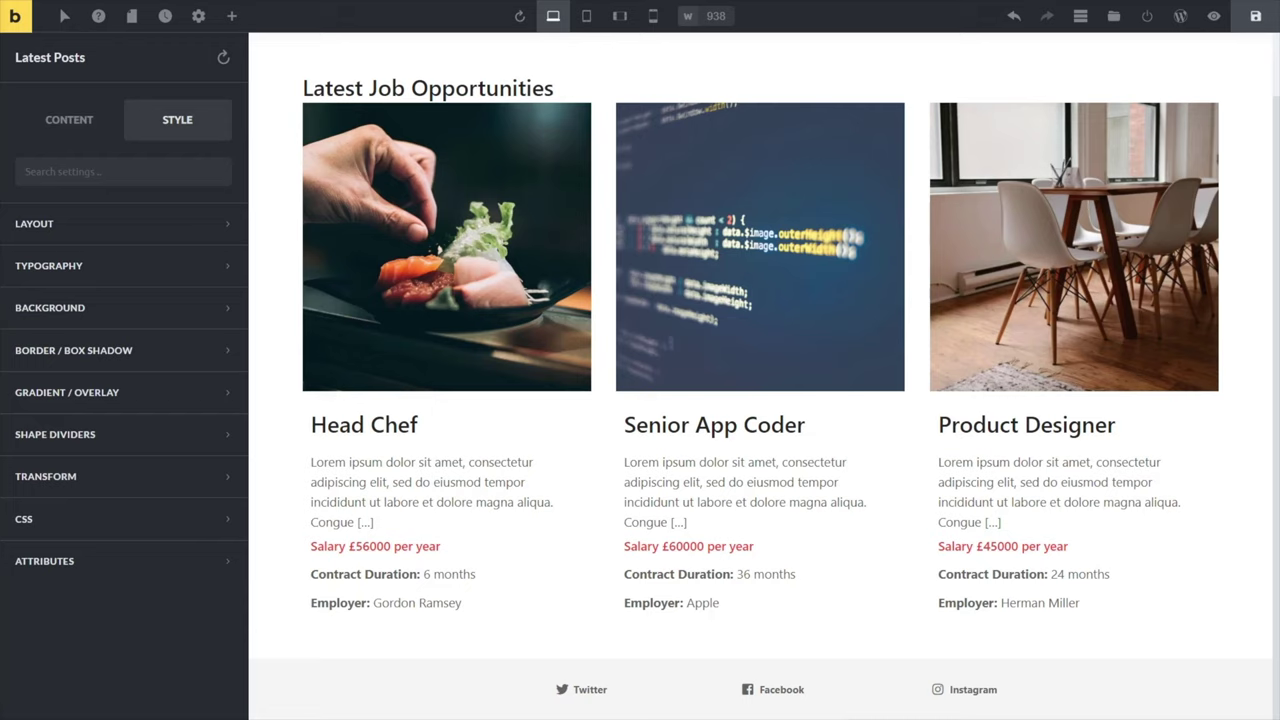
left_click(106, 356)
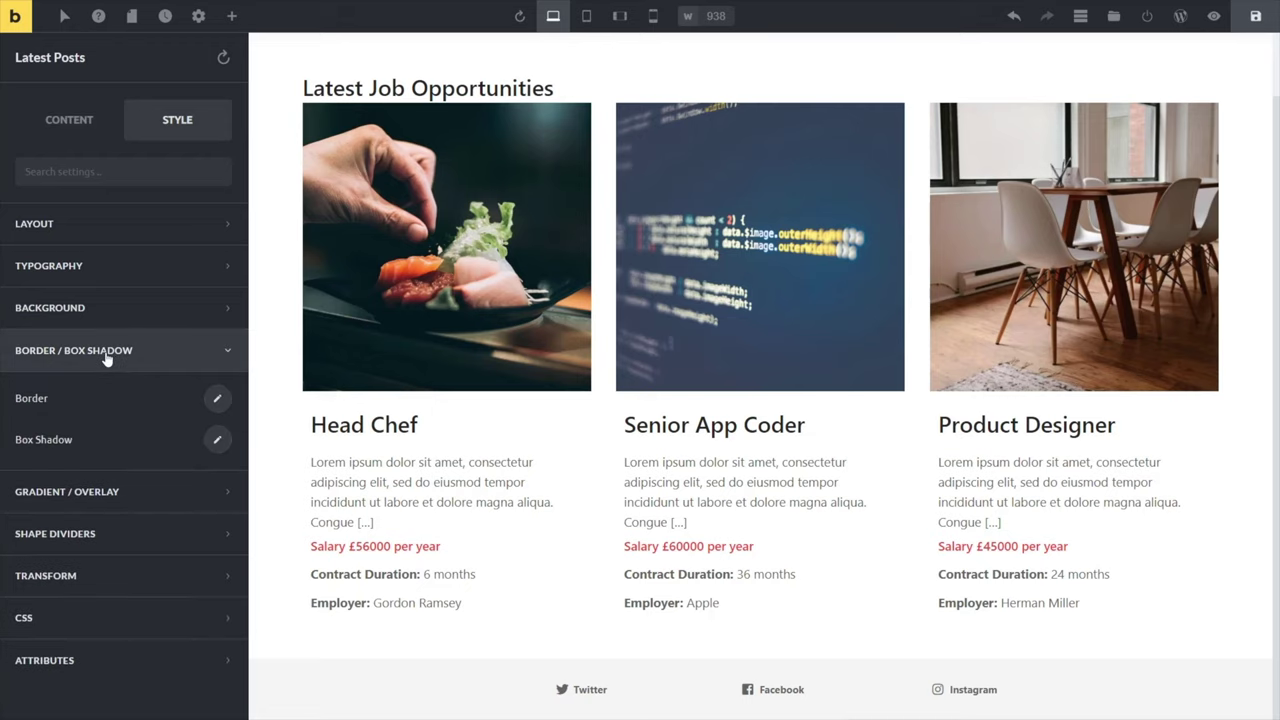
left_click(218, 400)
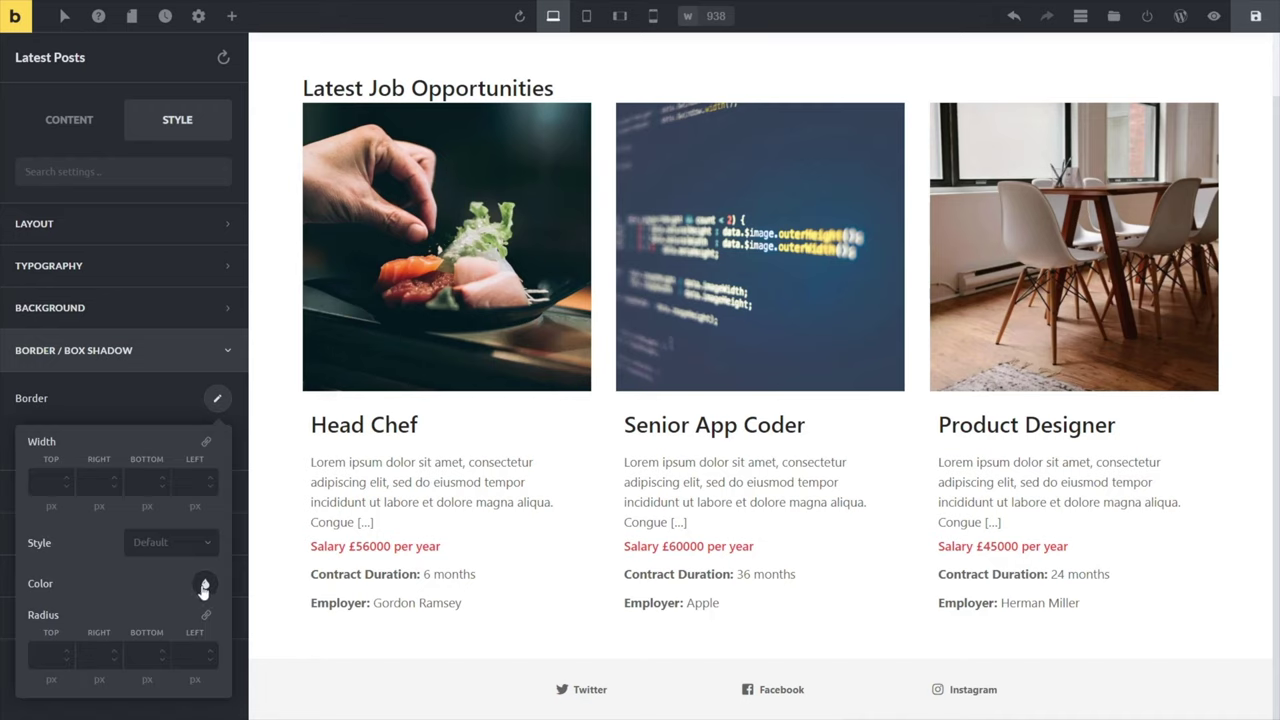
left_click(204, 587)
scroll(175, 601, "down", 3)
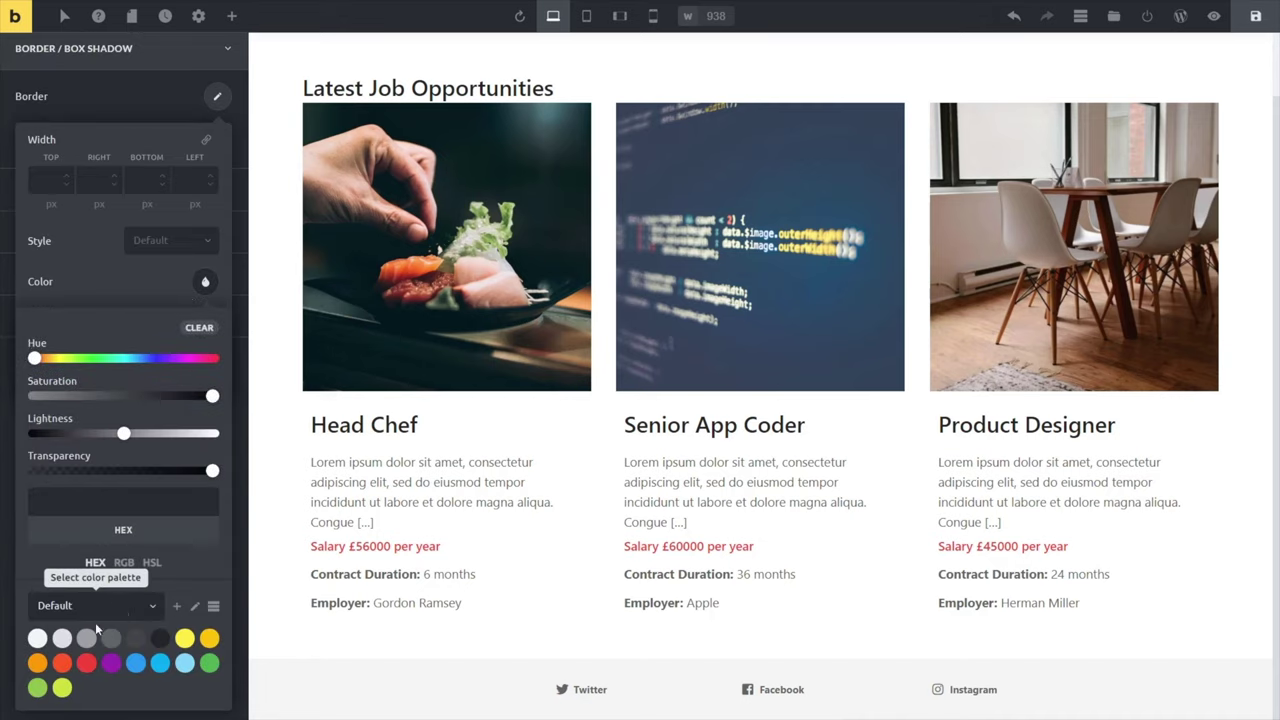
left_click(62, 637)
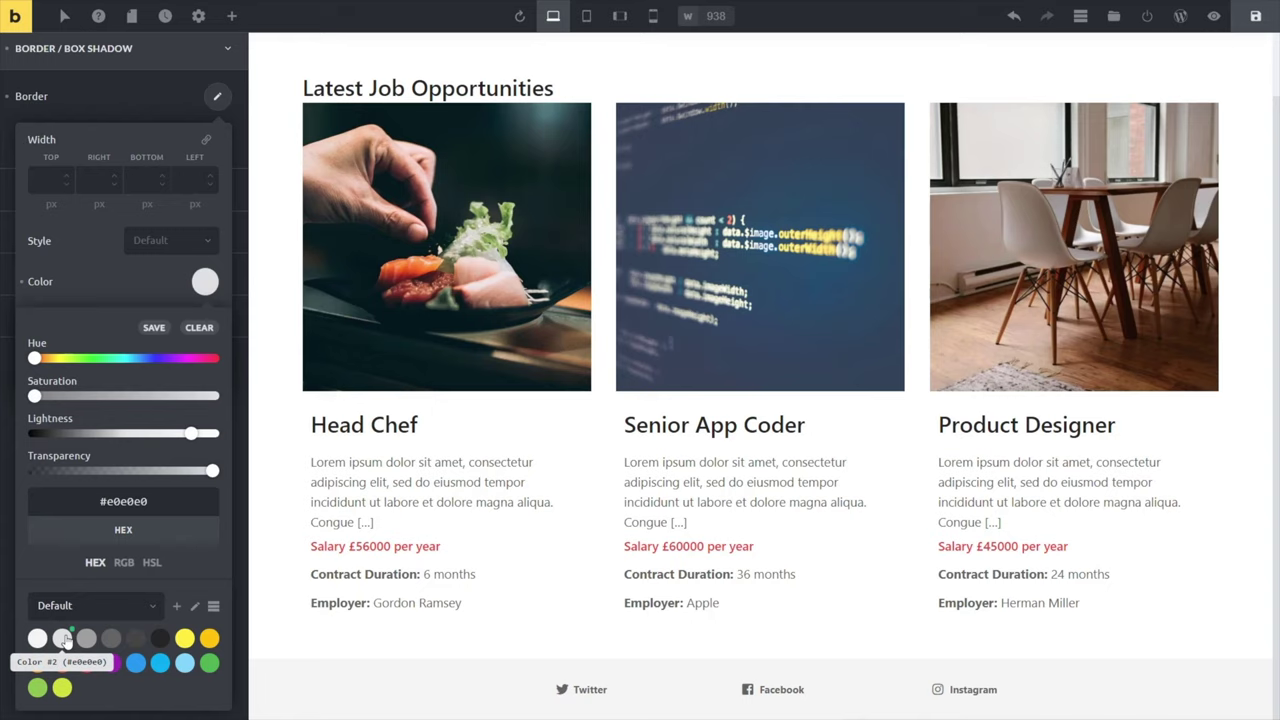
left_click(205, 284)
Make the posts border Solid with a top radius value of 8 px and a linked width of 1 px on all sides
left_click(161, 551)
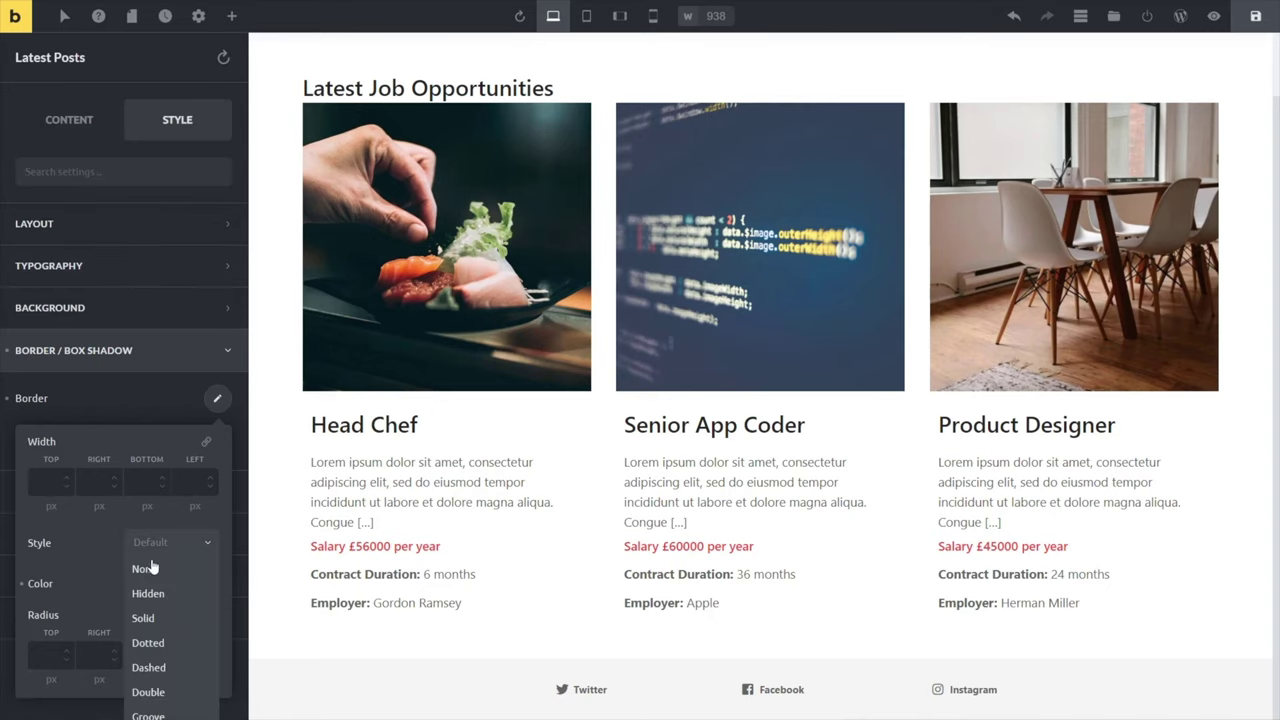
left_click(144, 618)
left_click(40, 653)
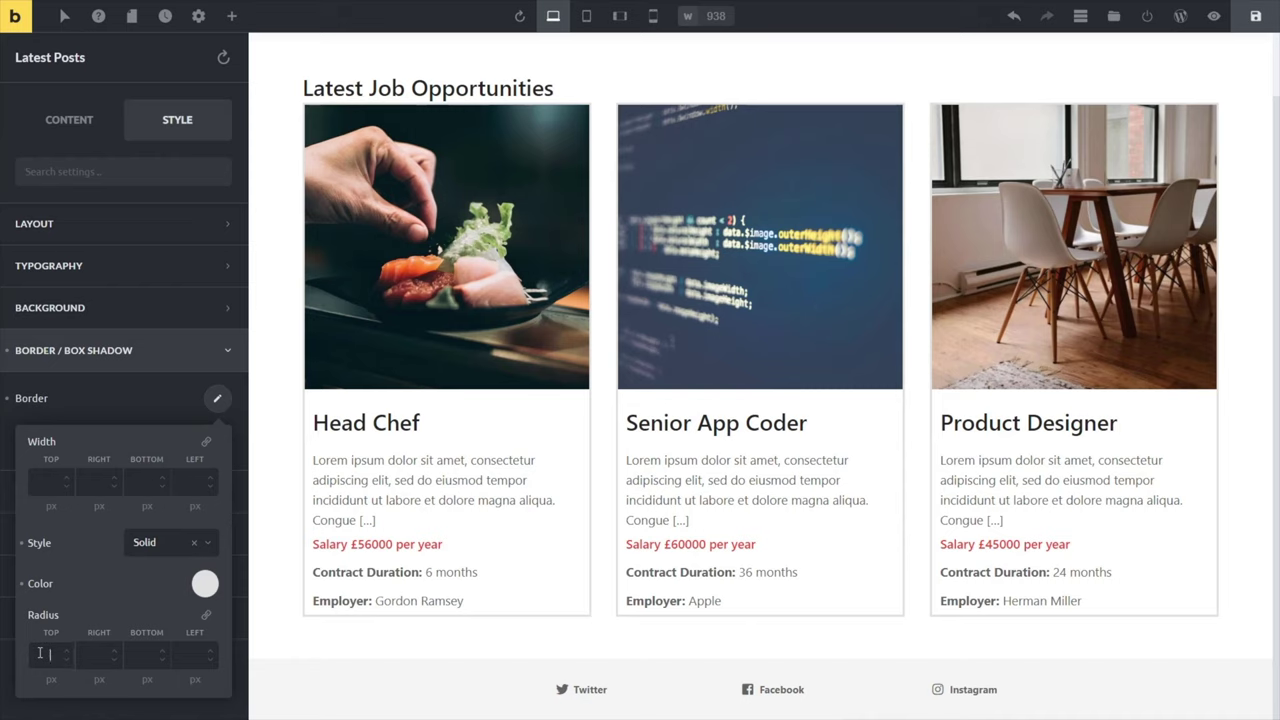
type("8")
left_click(49, 481)
type("1")
left_click(205, 441)
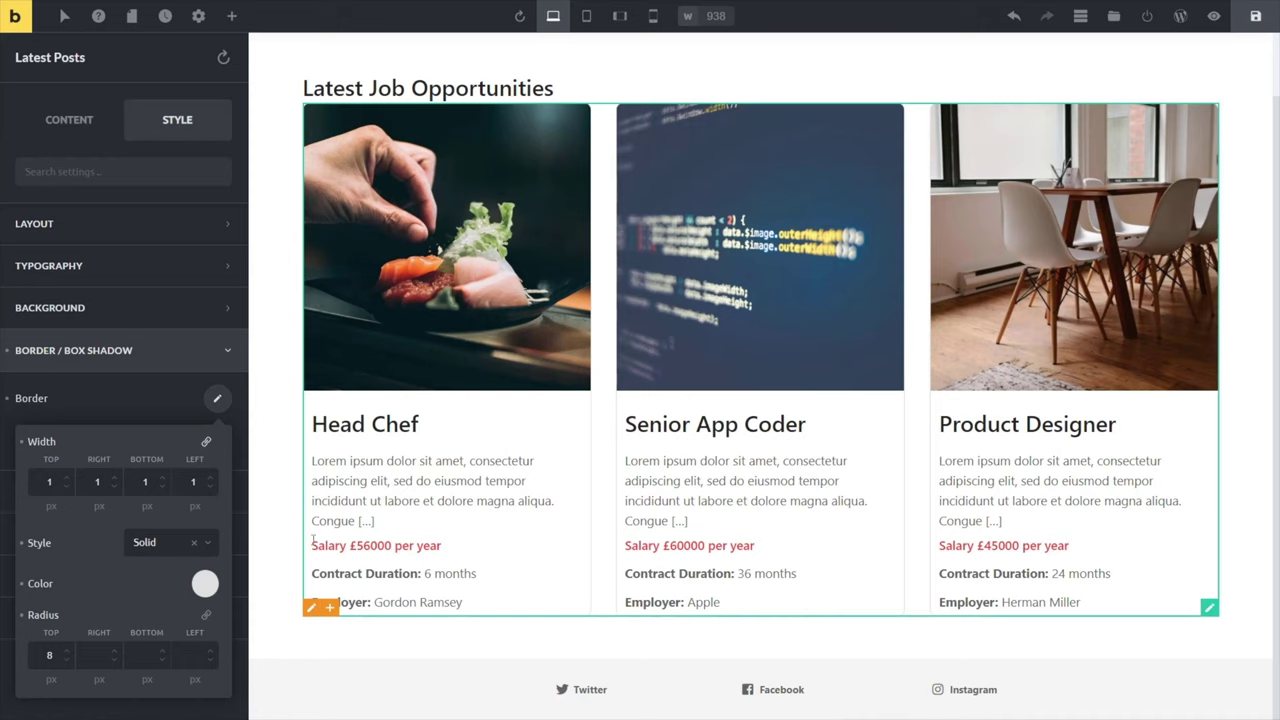
left_click(214, 399)
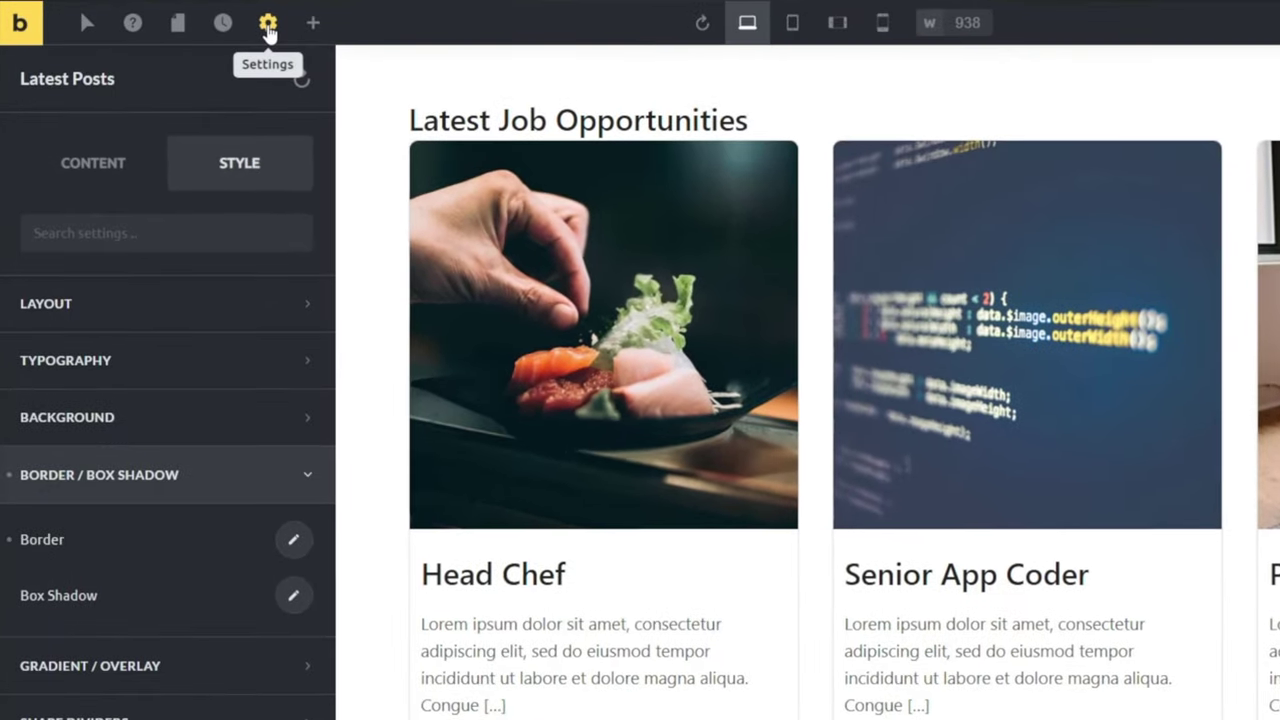
In the template settings, add a display condition that applies the template to Archive pages
left_click(268, 30)
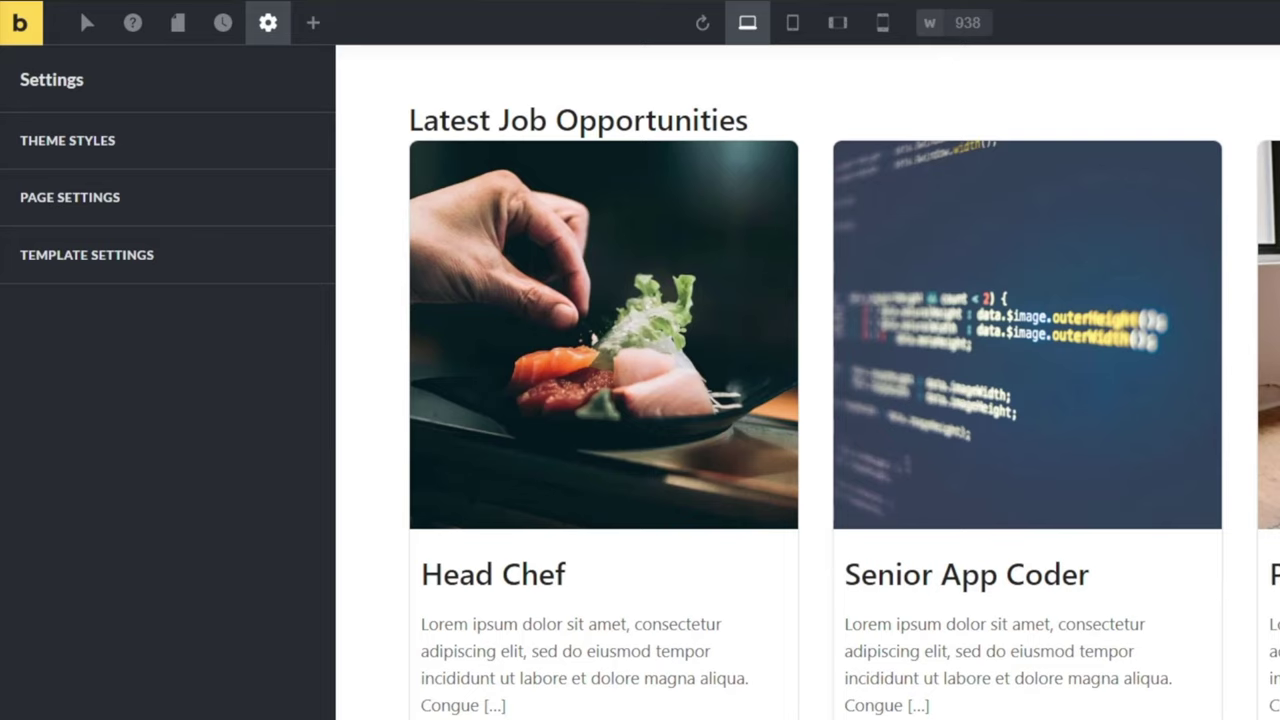
left_click(119, 266)
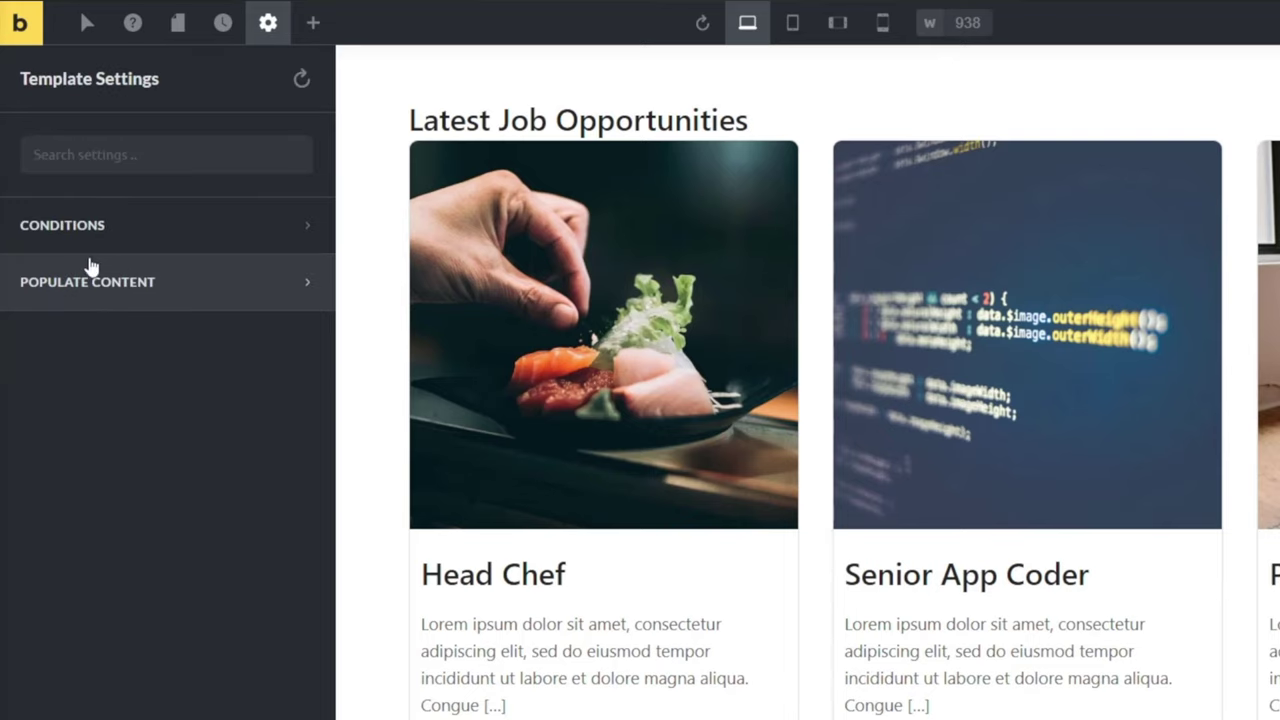
left_click(149, 283)
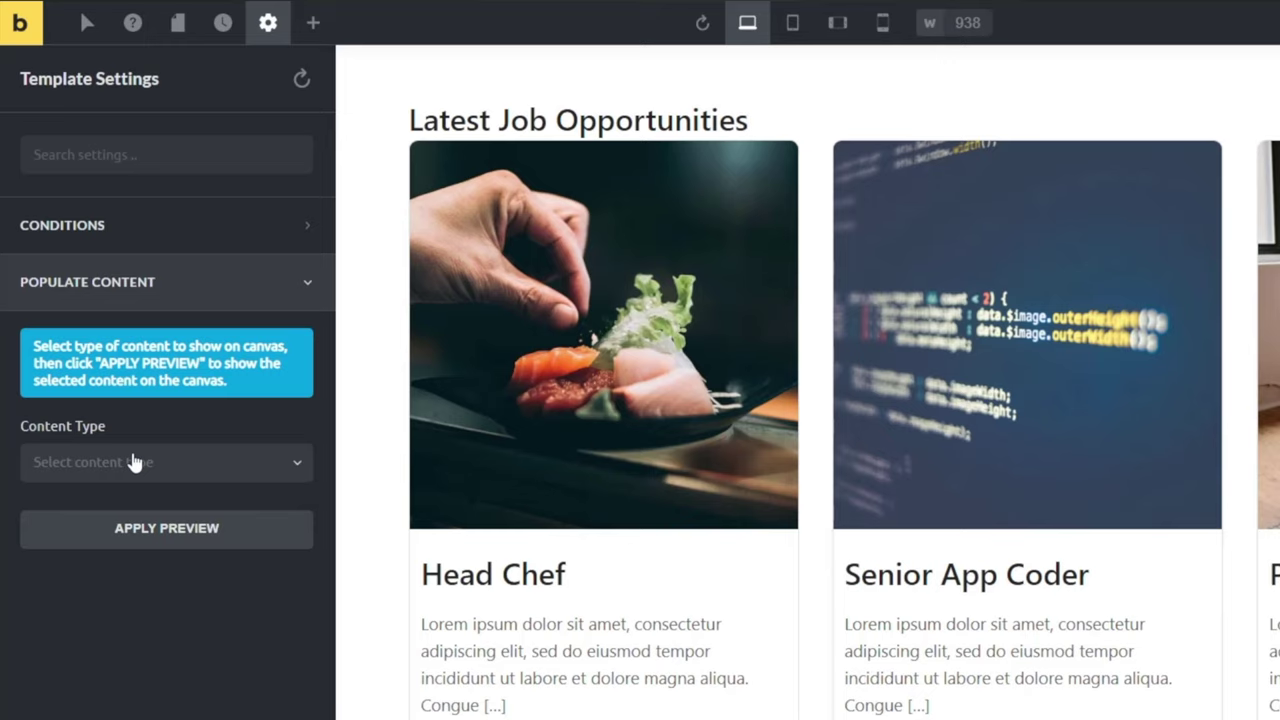
left_click(133, 282)
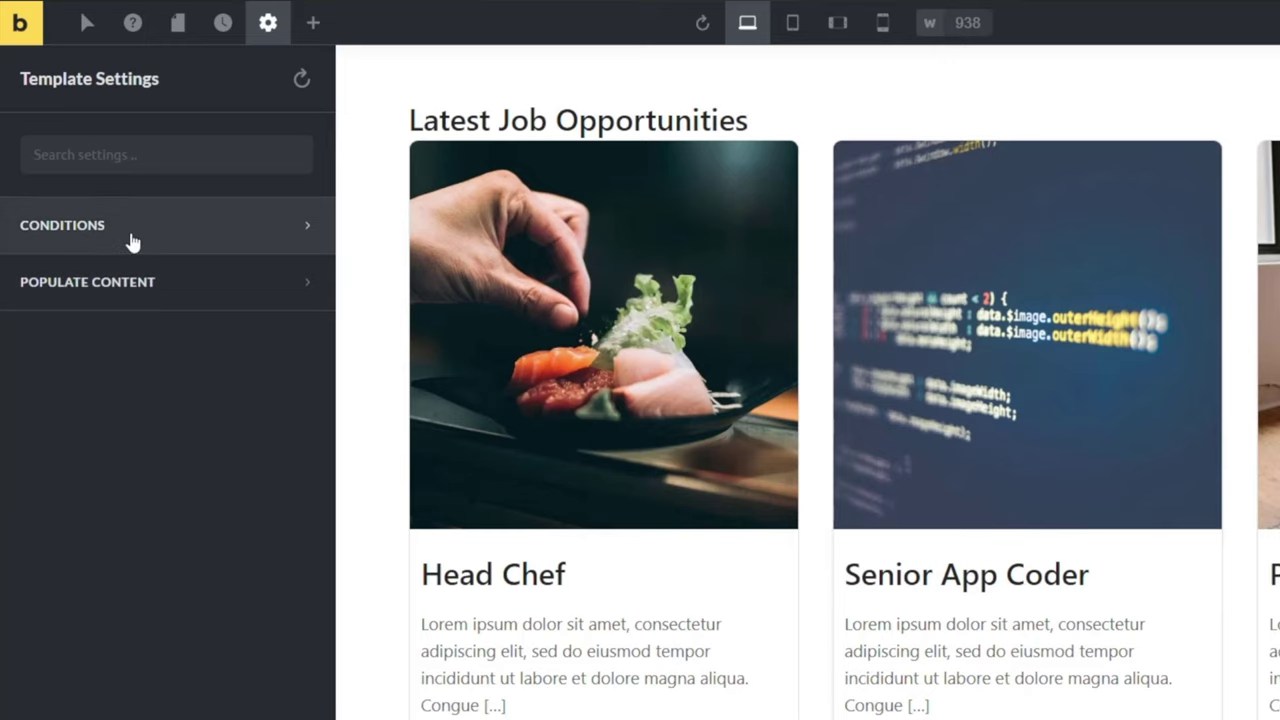
left_click(133, 242)
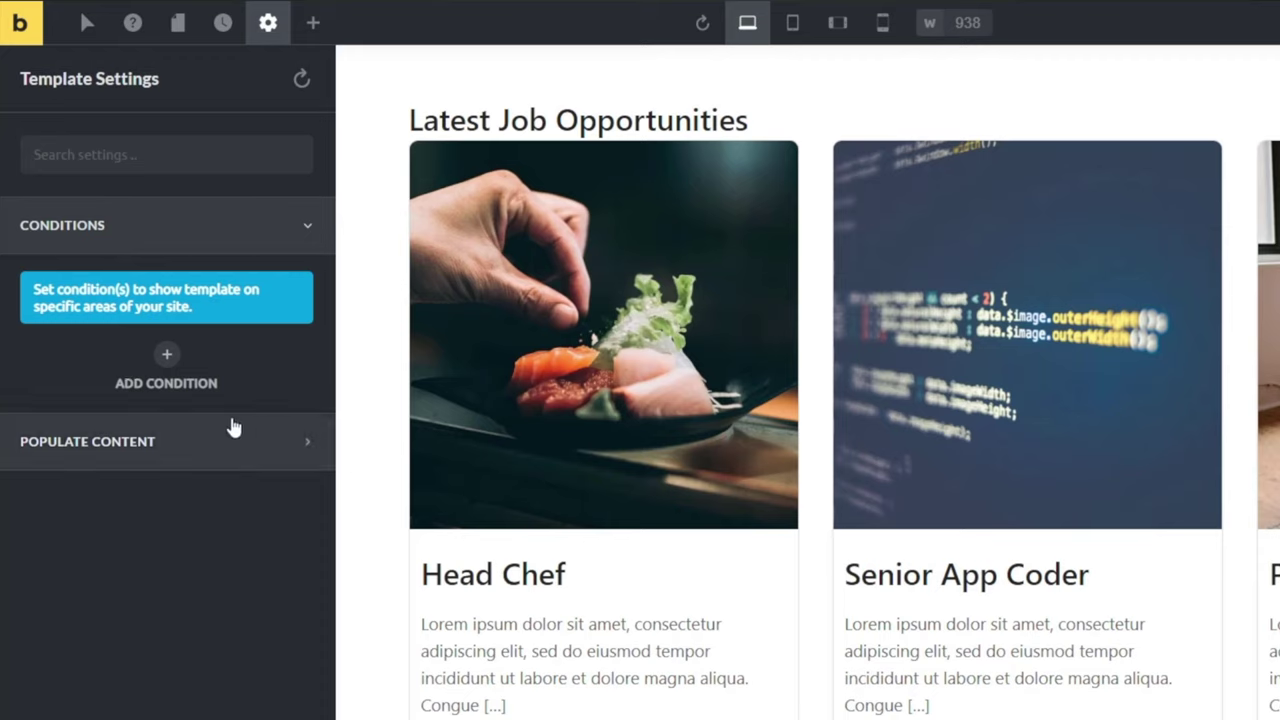
left_click(167, 356)
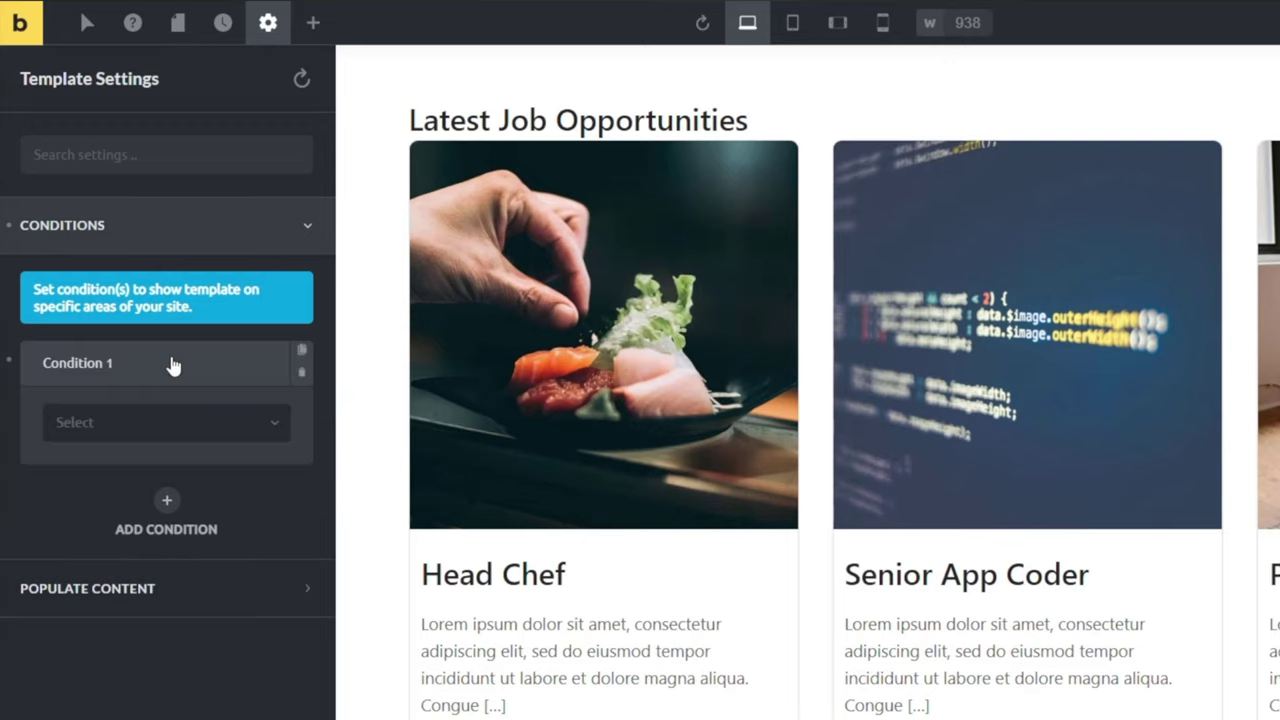
left_click(172, 434)
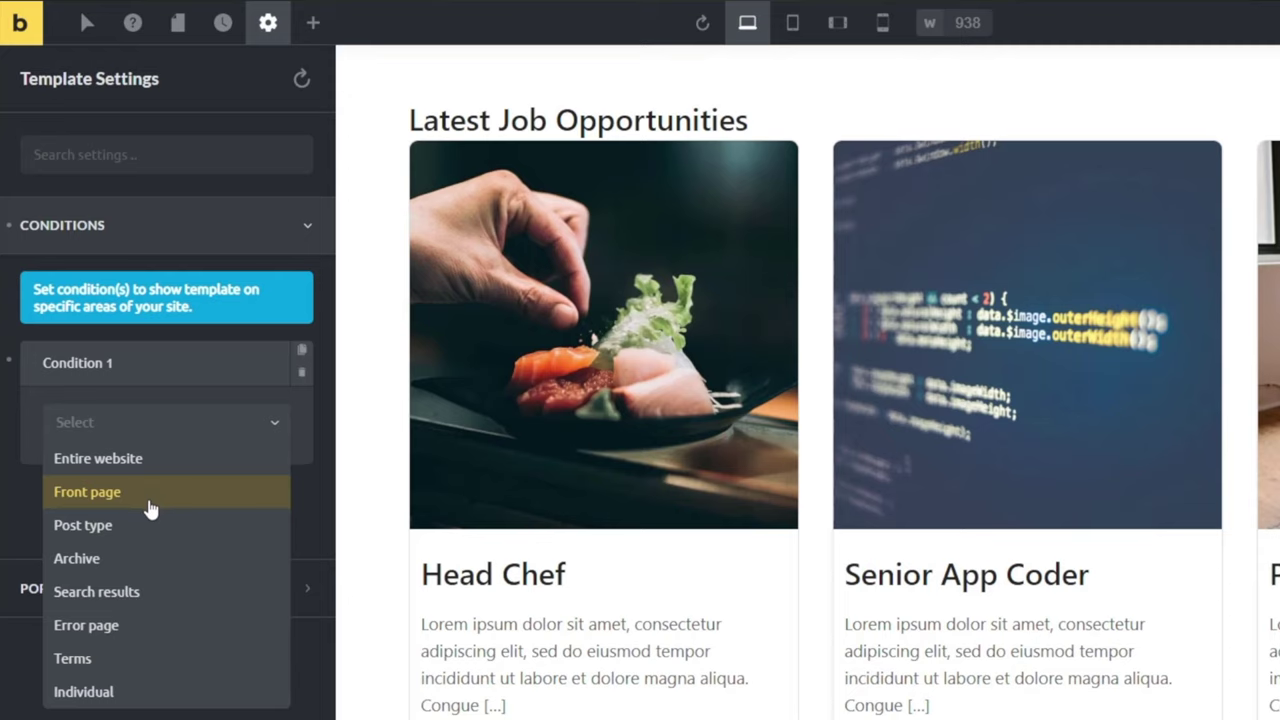
left_click(128, 560)
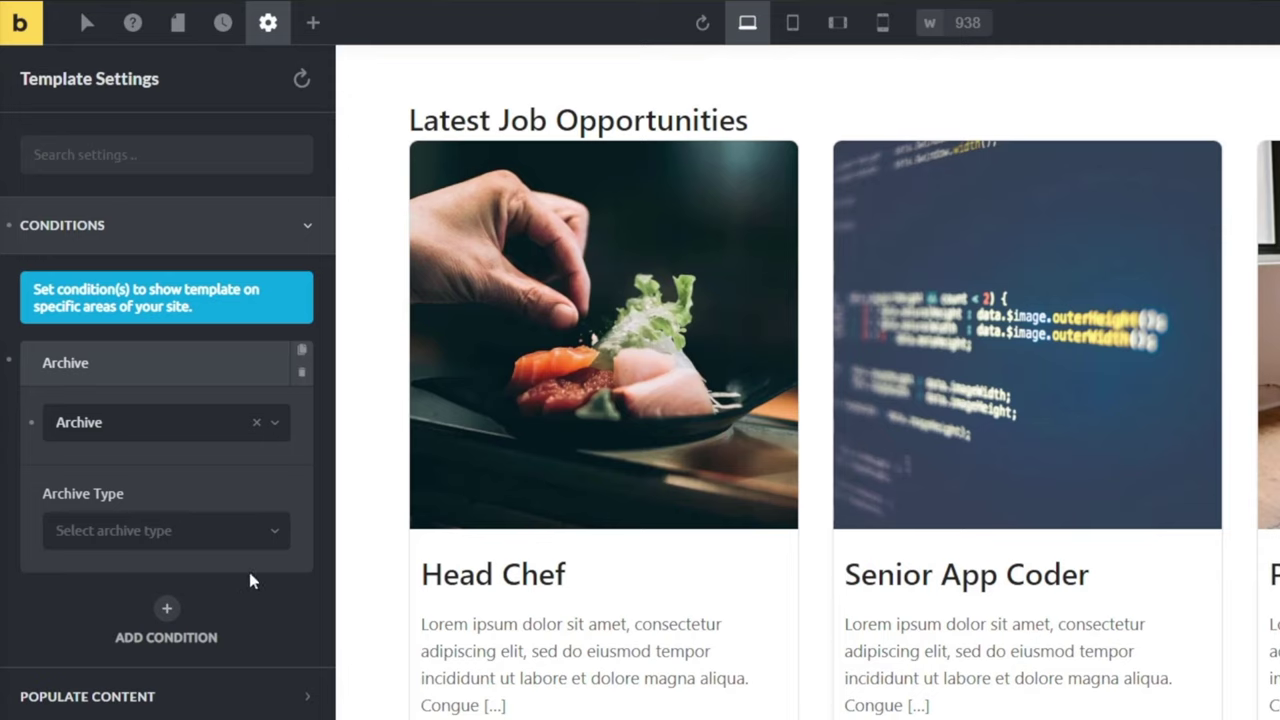
Set the condition's archive type to Post Type and limit it to the jobs post type
left_click(260, 539)
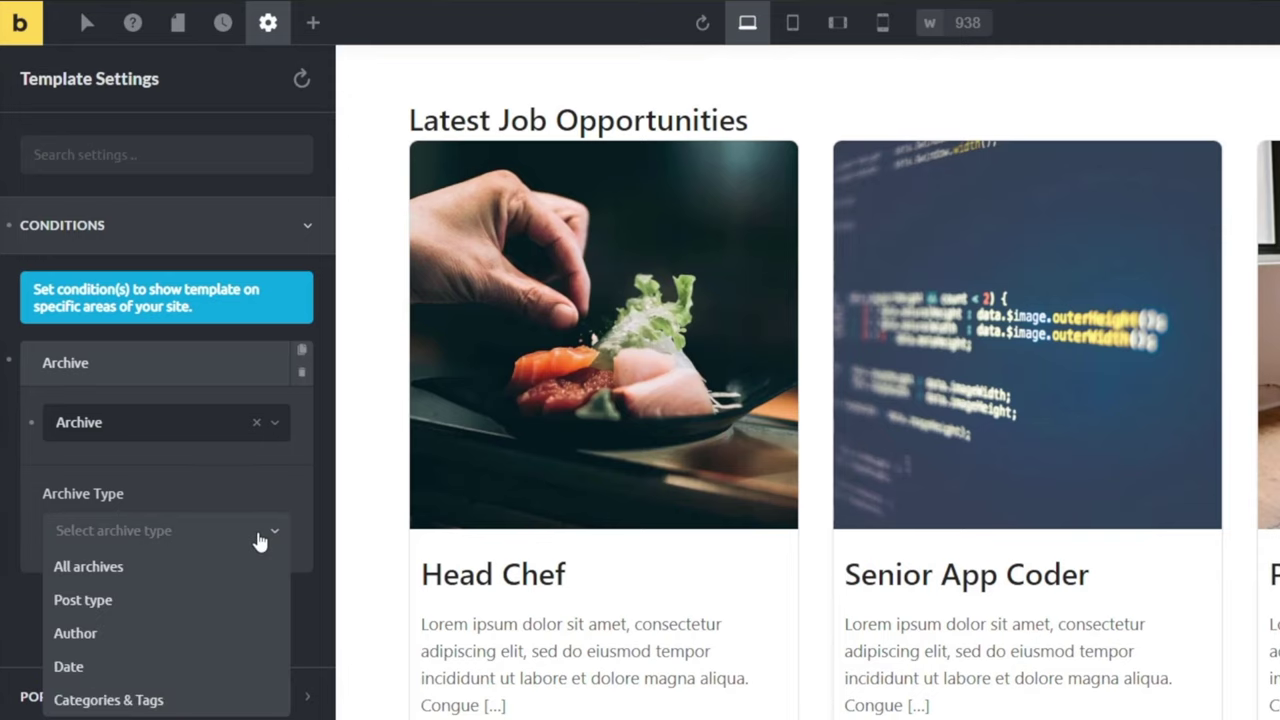
left_click(116, 603)
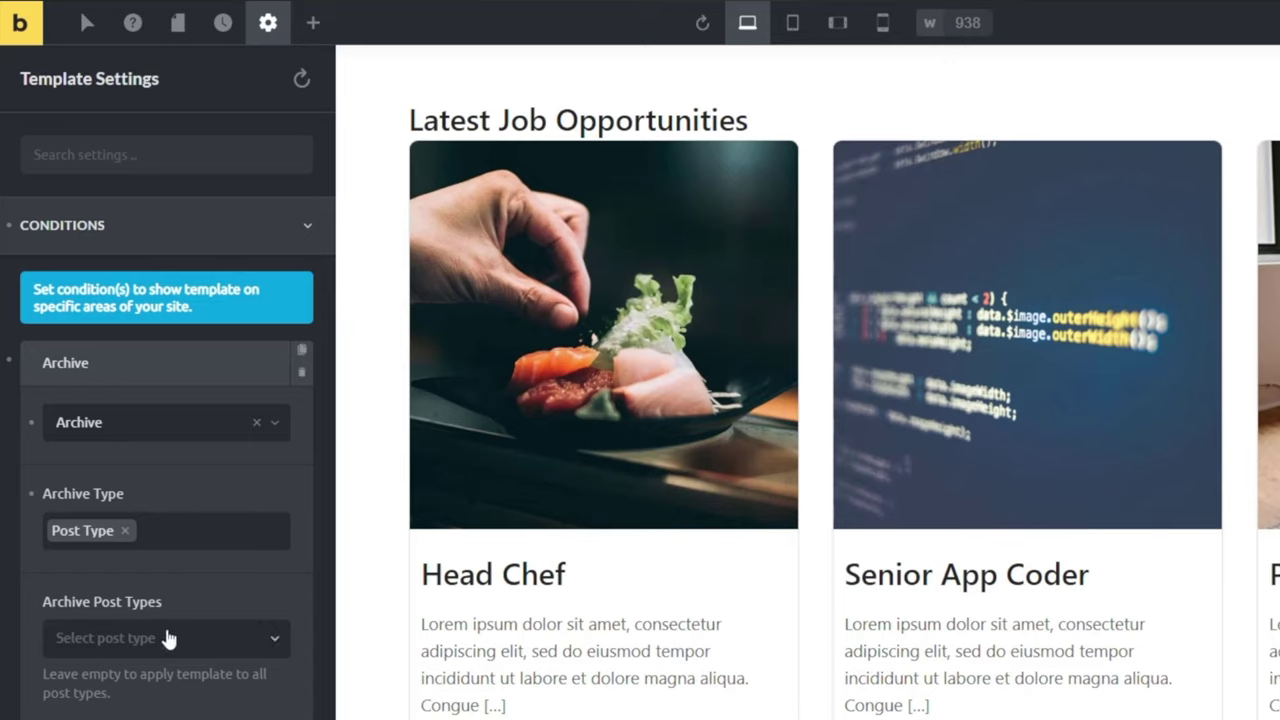
left_click(167, 638)
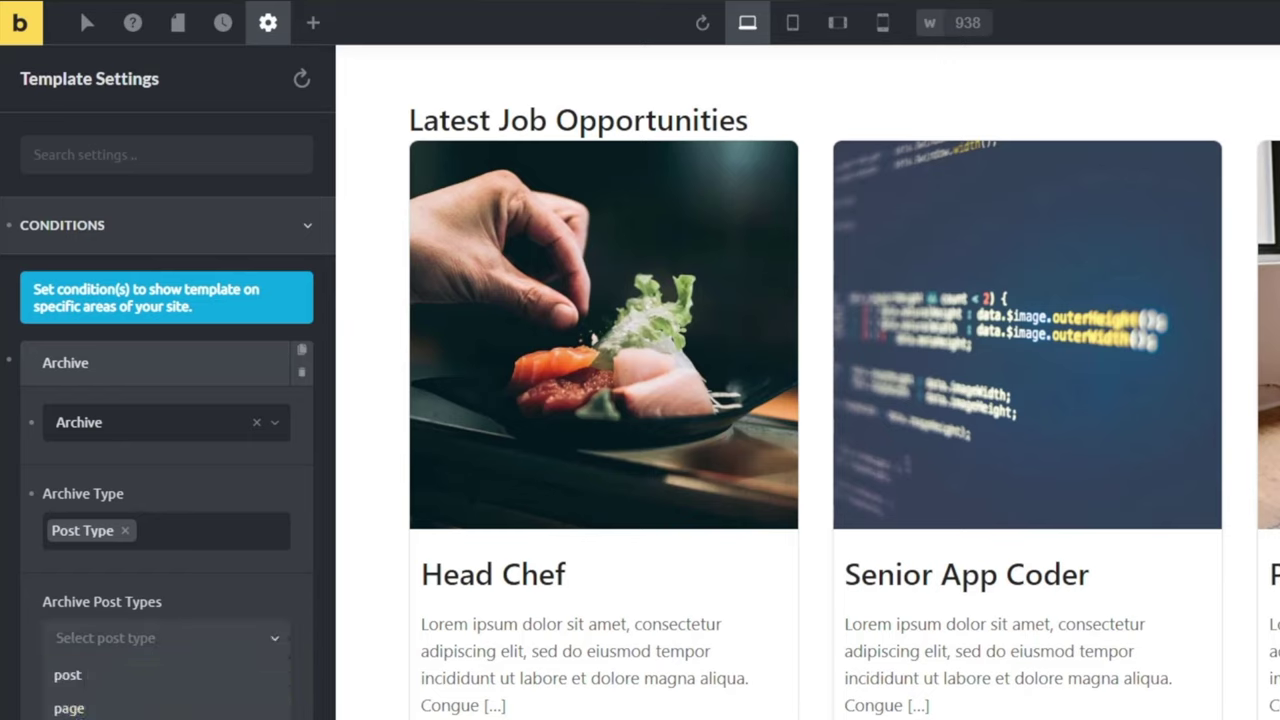
left_click(70, 718)
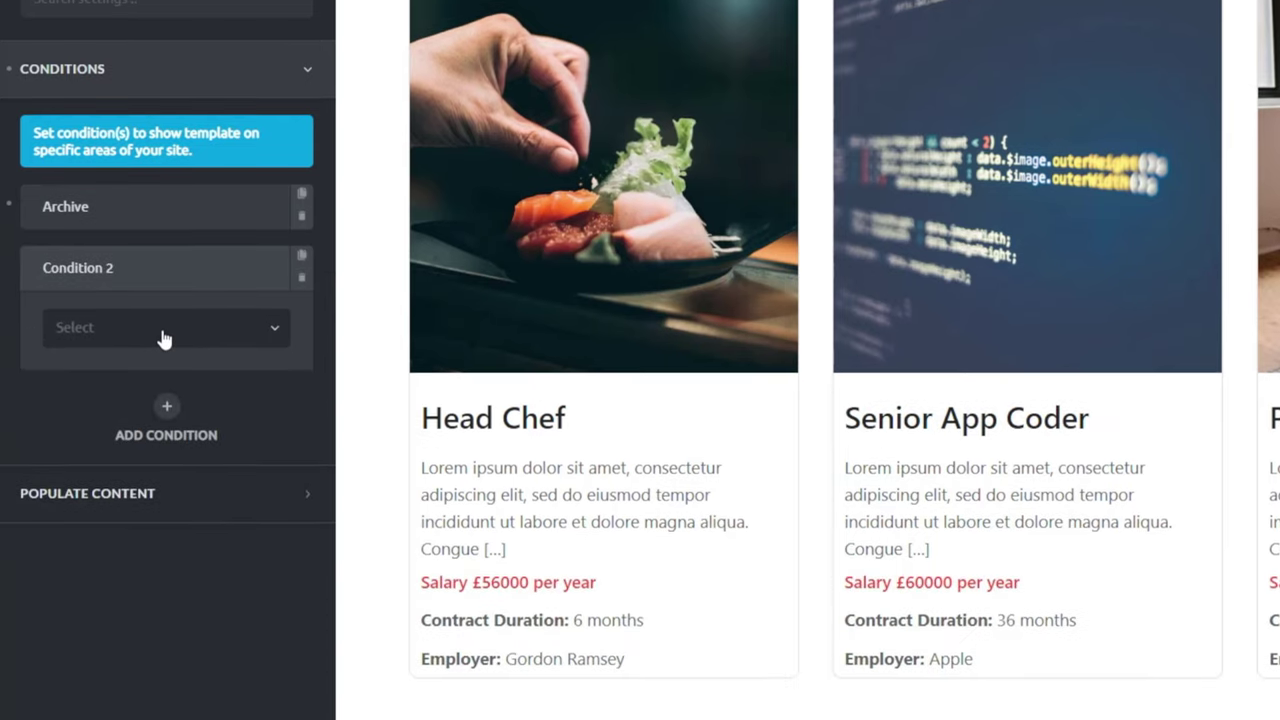
Add a second Archive condition with archive type Categories & Tags and archive terms All Terms (Job Types)
left_click(163, 488)
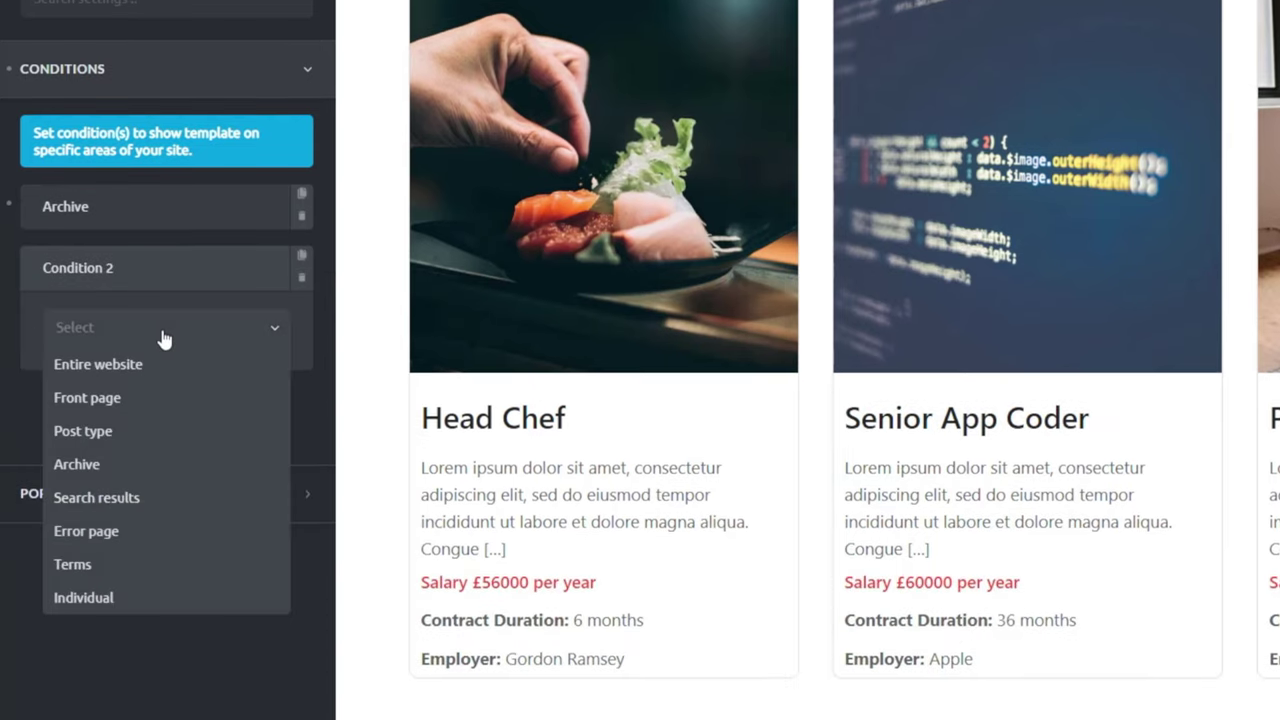
left_click(114, 464)
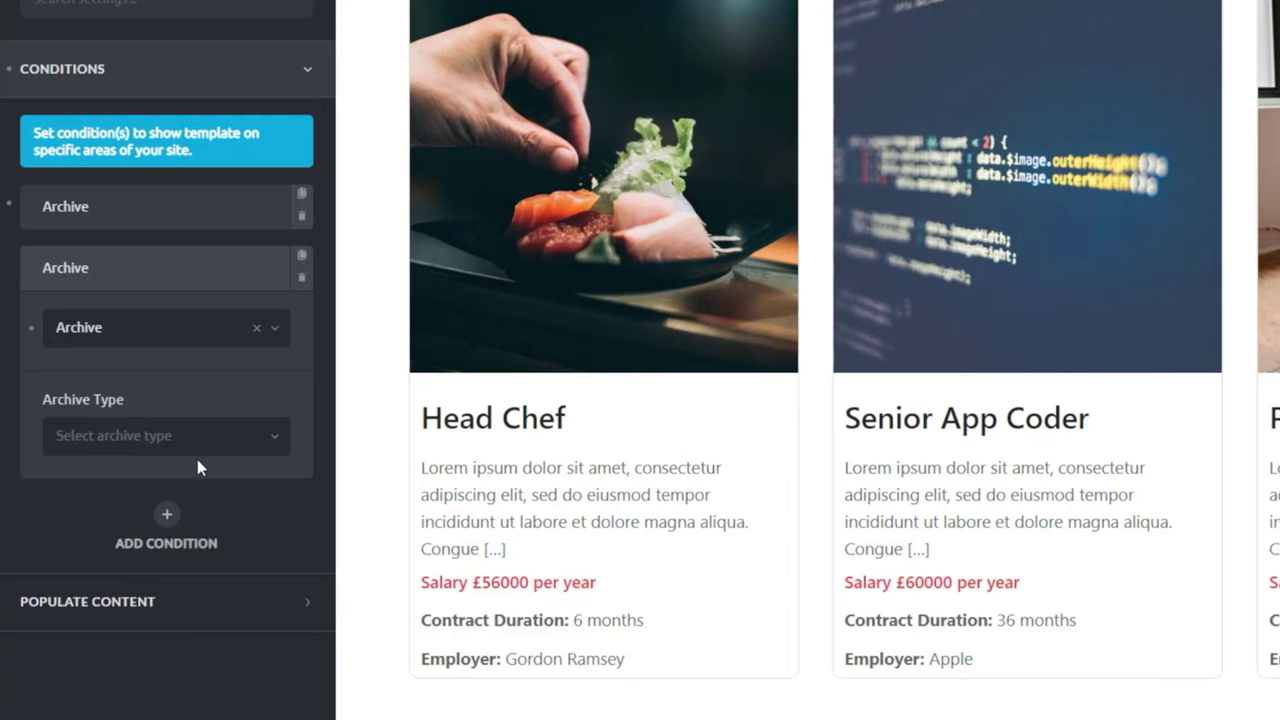
left_click(257, 440)
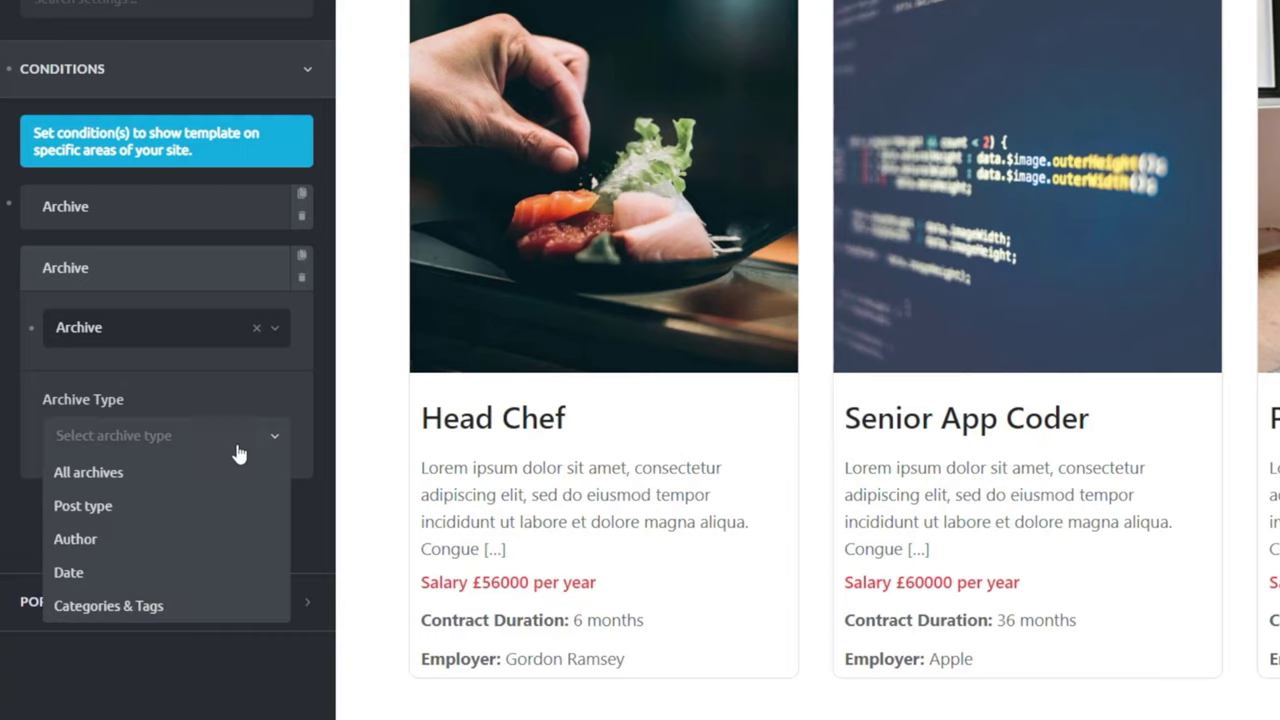
left_click(113, 607)
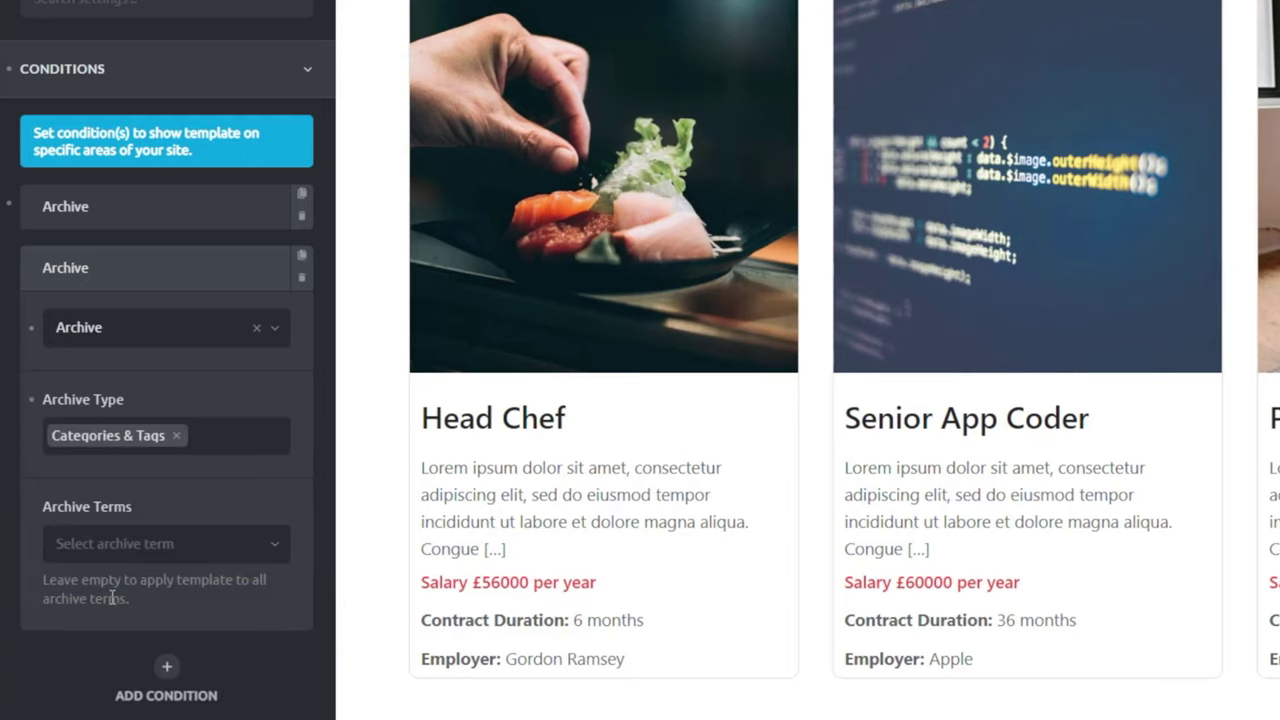
left_click(201, 553)
scroll(245, 535, "down", 1)
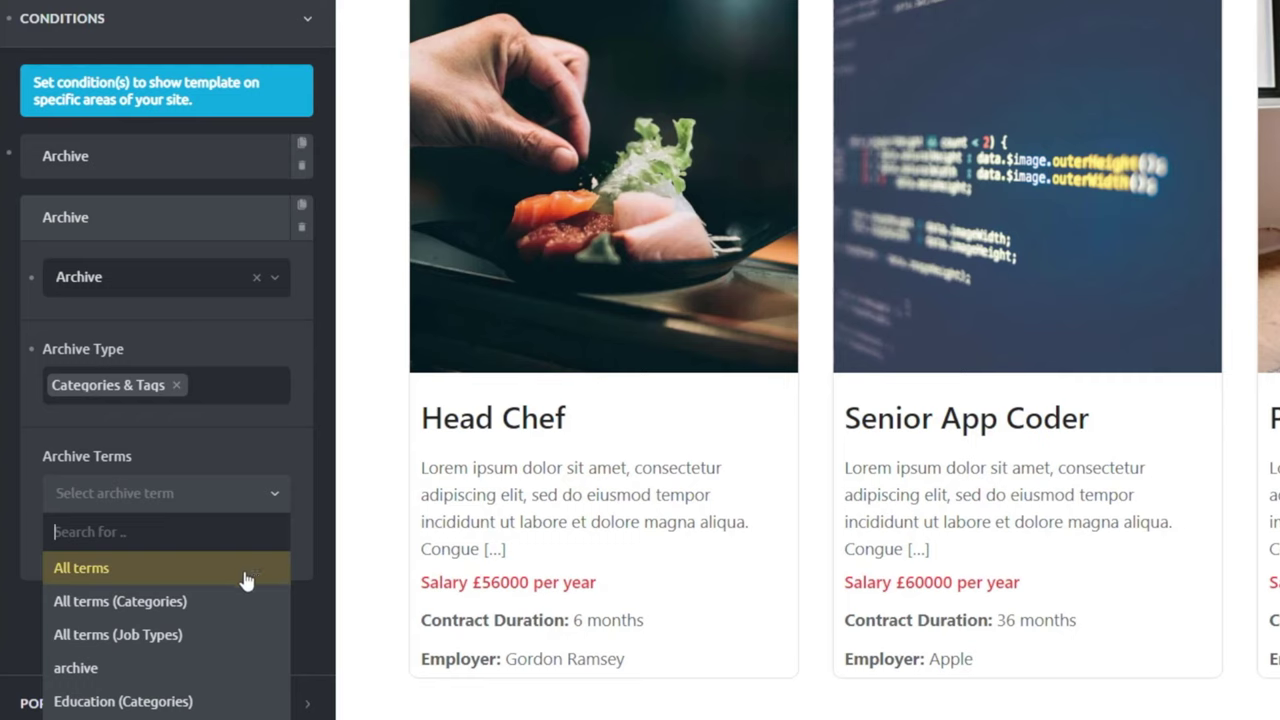
left_click(165, 636)
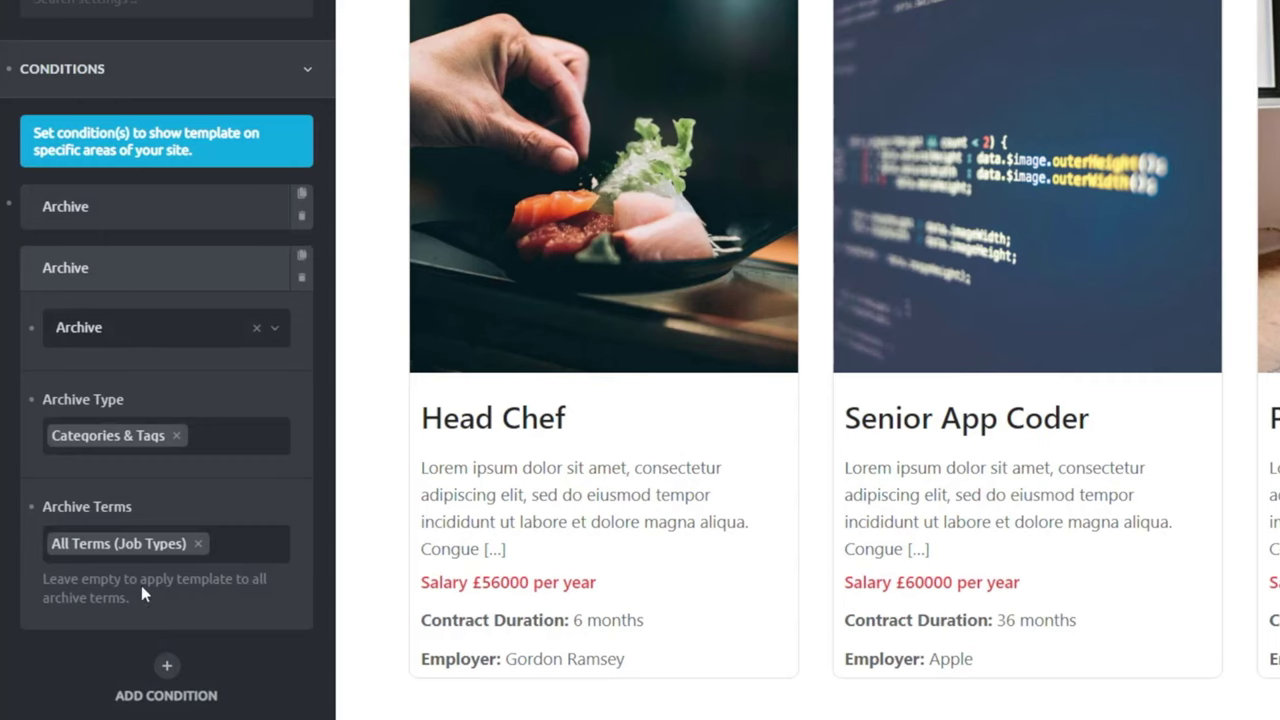
left_click(180, 268)
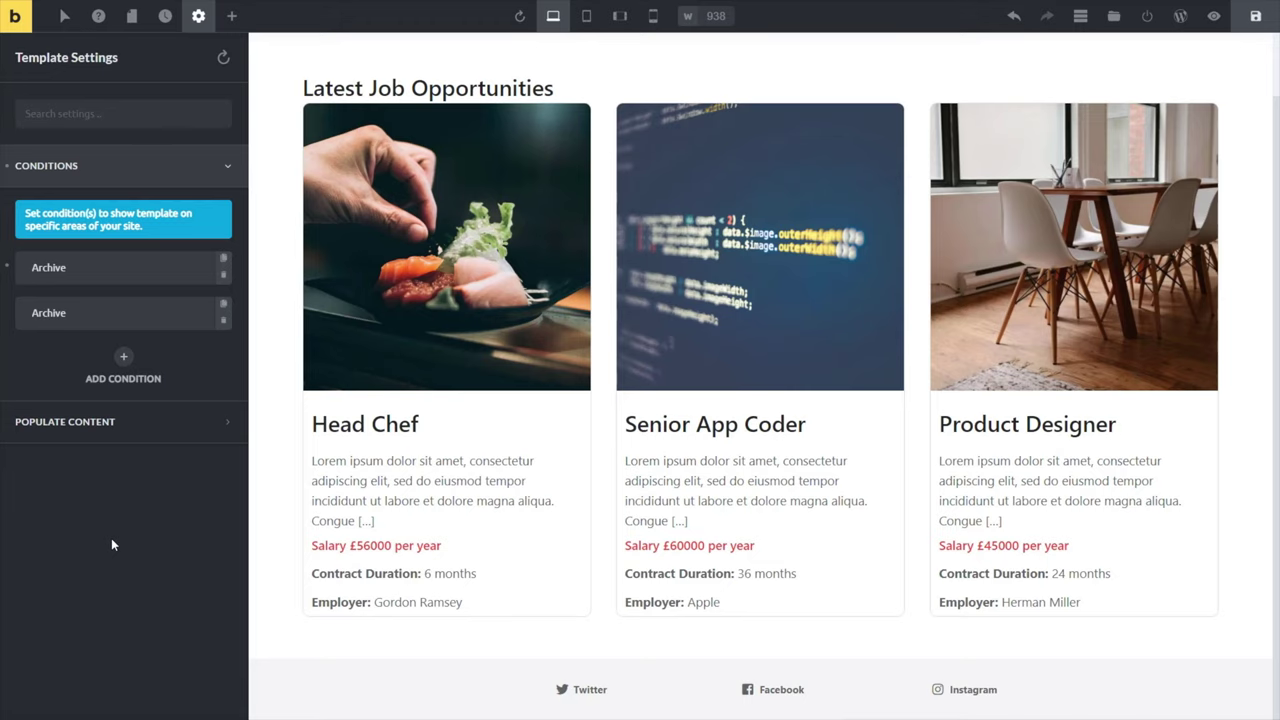
Leave the template builder for the WordPress dashboard and open the site's menu editor
scroll(270, 553, "up", 1)
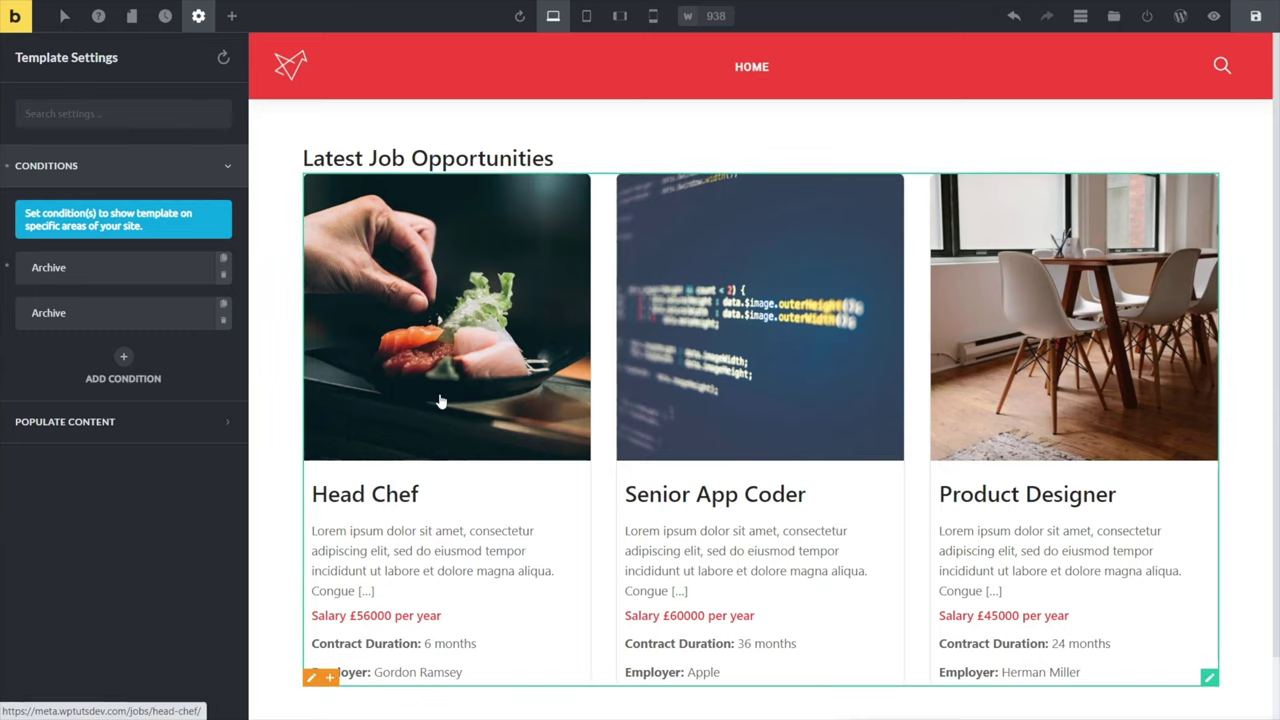
left_click(13, 16)
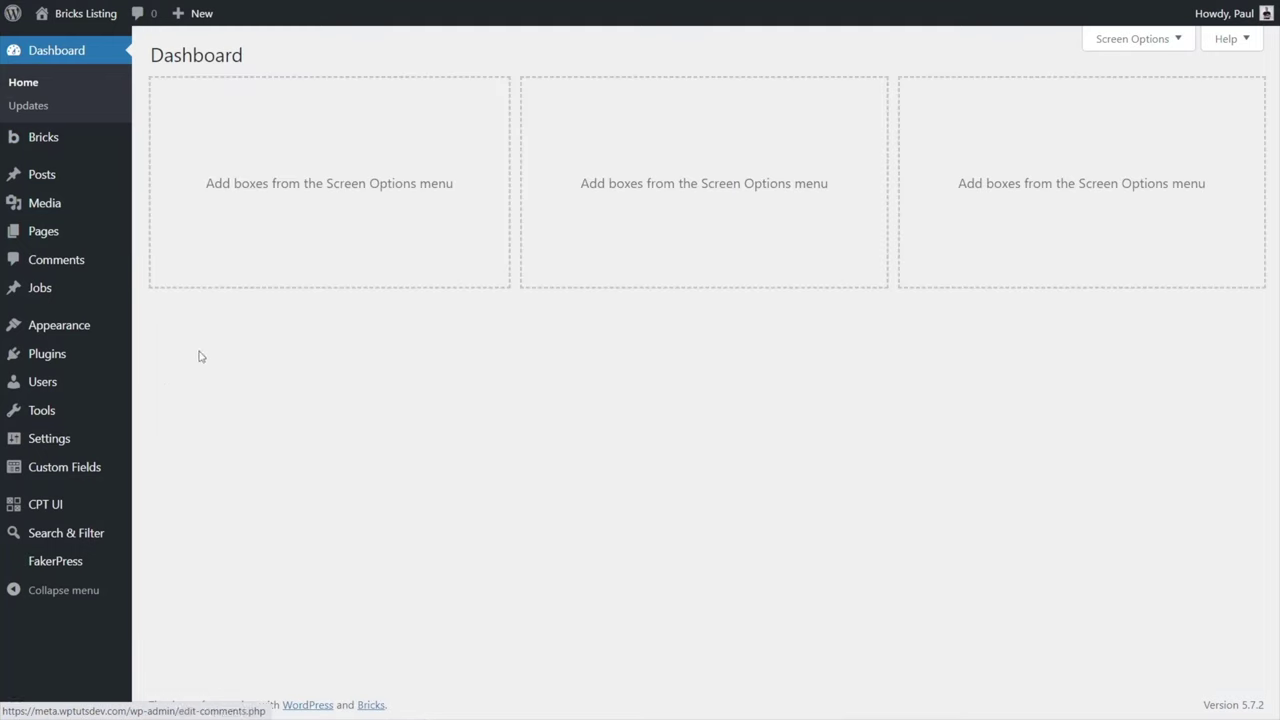
mouse_move(64, 336)
left_click(168, 398)
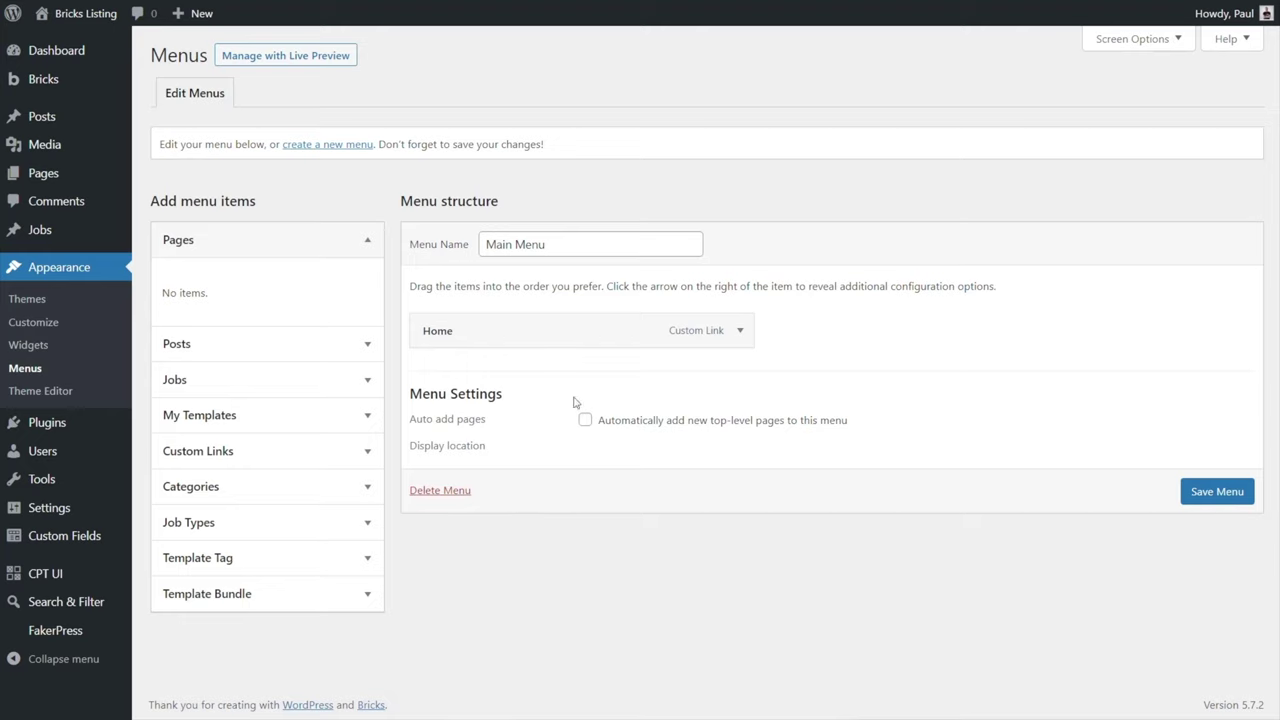
Add all the job types (Full Time, Part Time and Temporary) to the Main Menu and save it
left_click(246, 523)
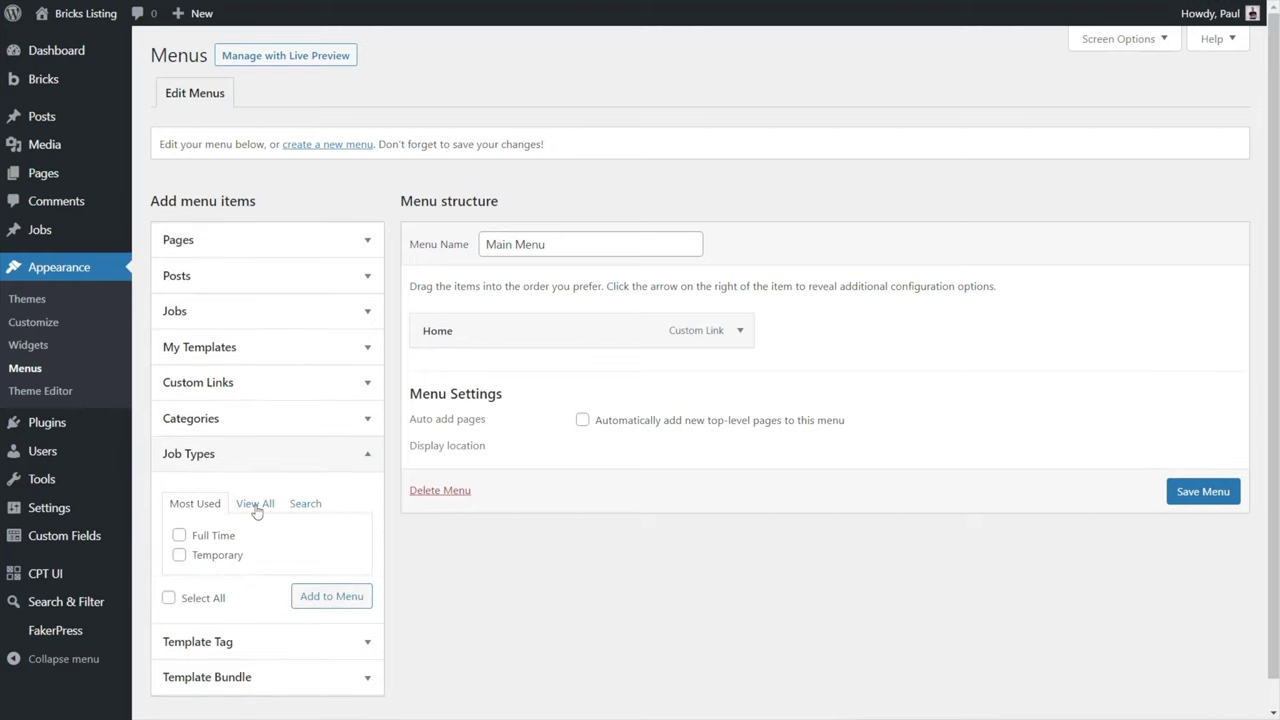
left_click(255, 504)
left_click(168, 617)
left_click(323, 615)
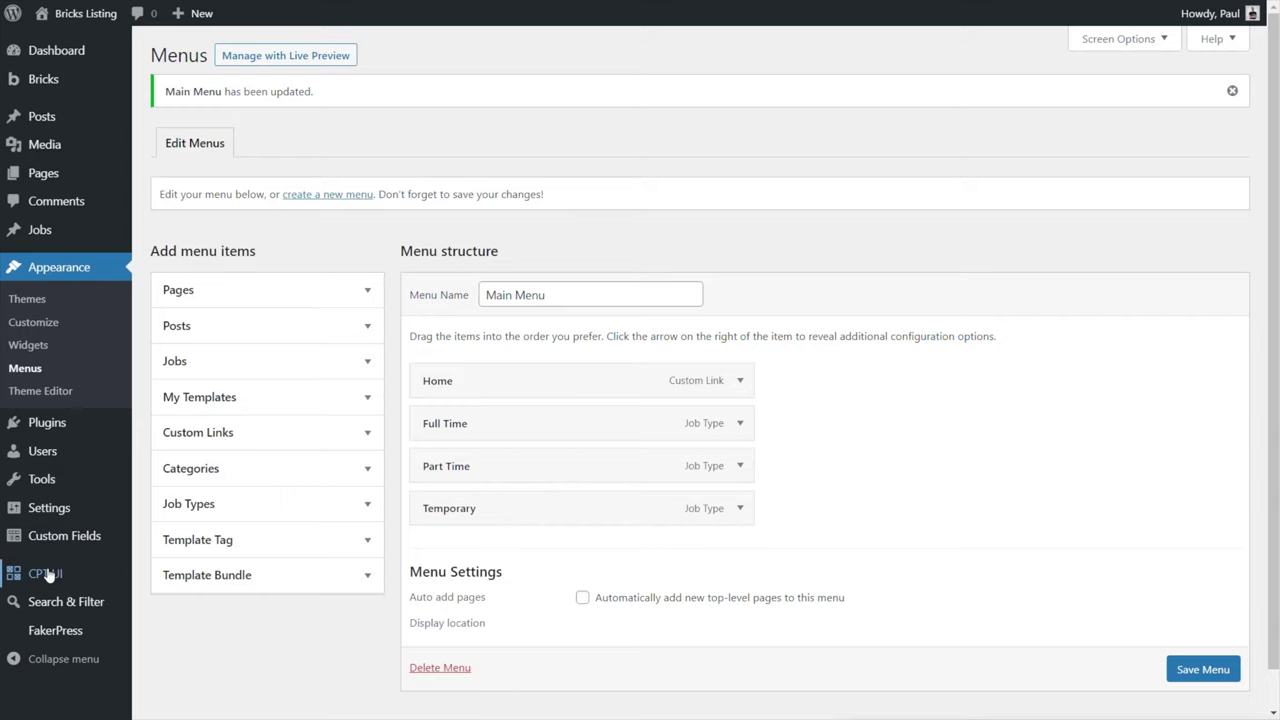
Look up the slug of the Jobs post type in the CPT UI post type settings
mouse_move(48, 576)
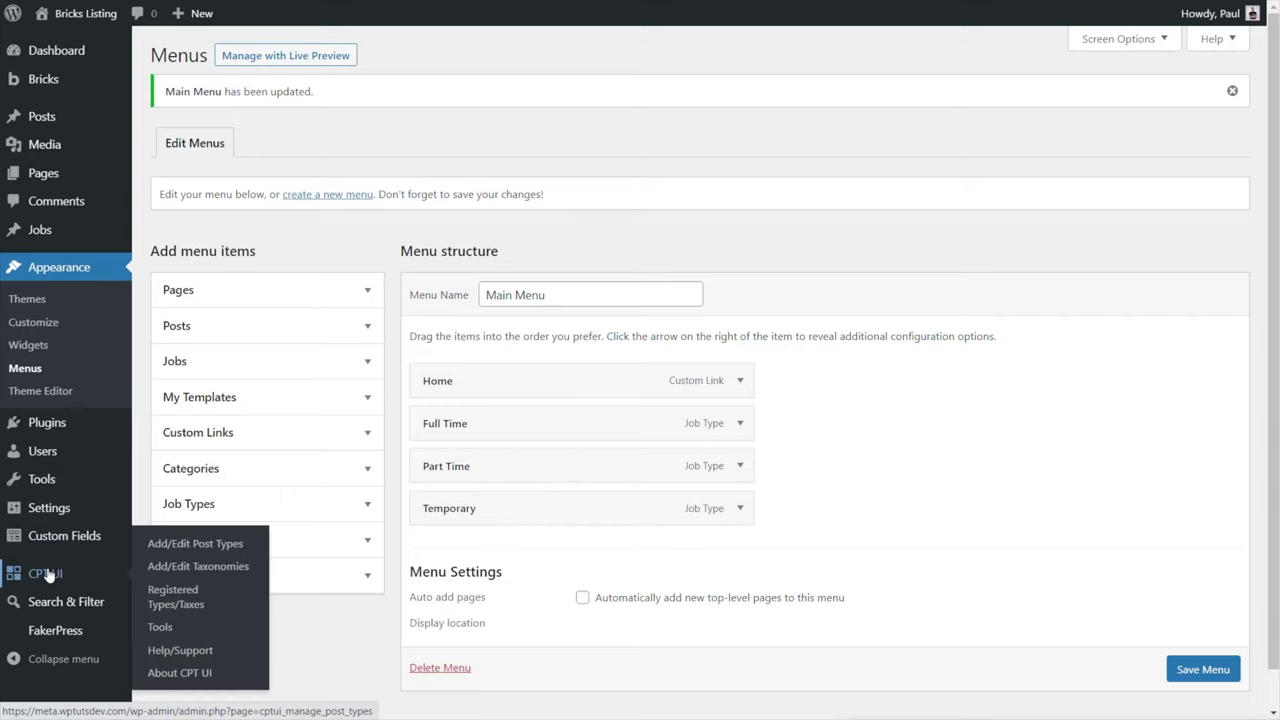
left_click(222, 553)
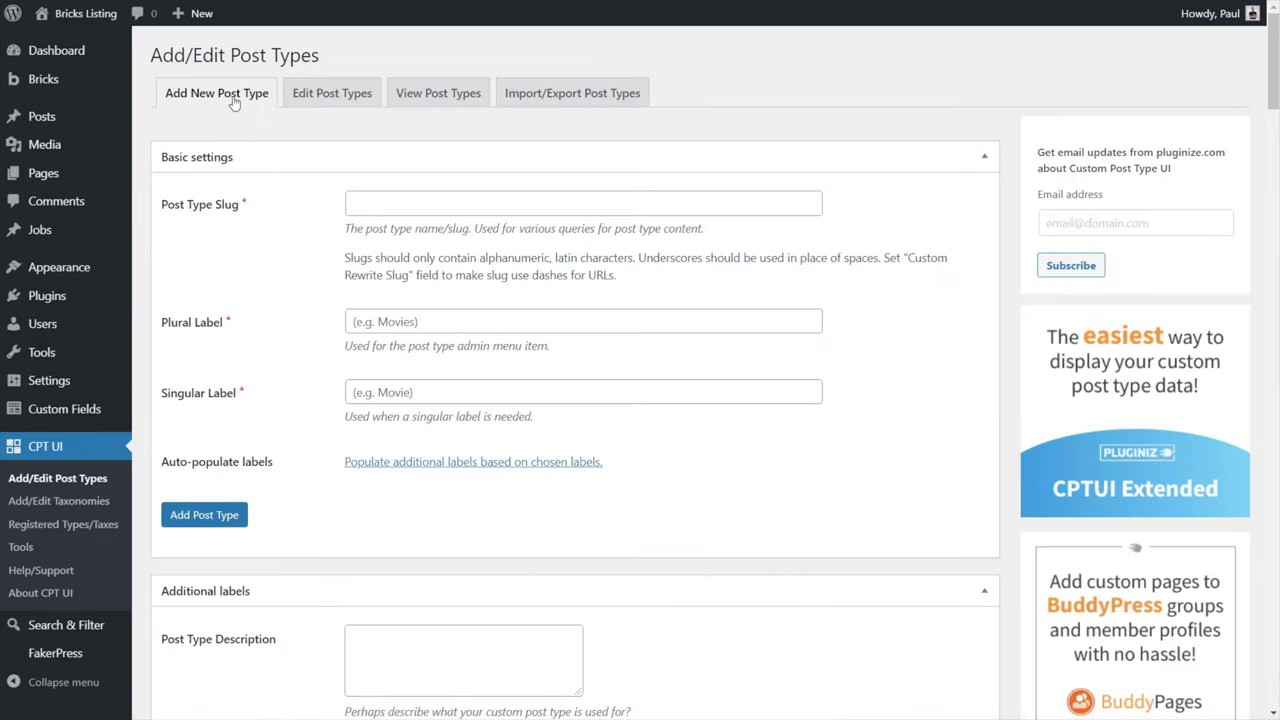
left_click(322, 96)
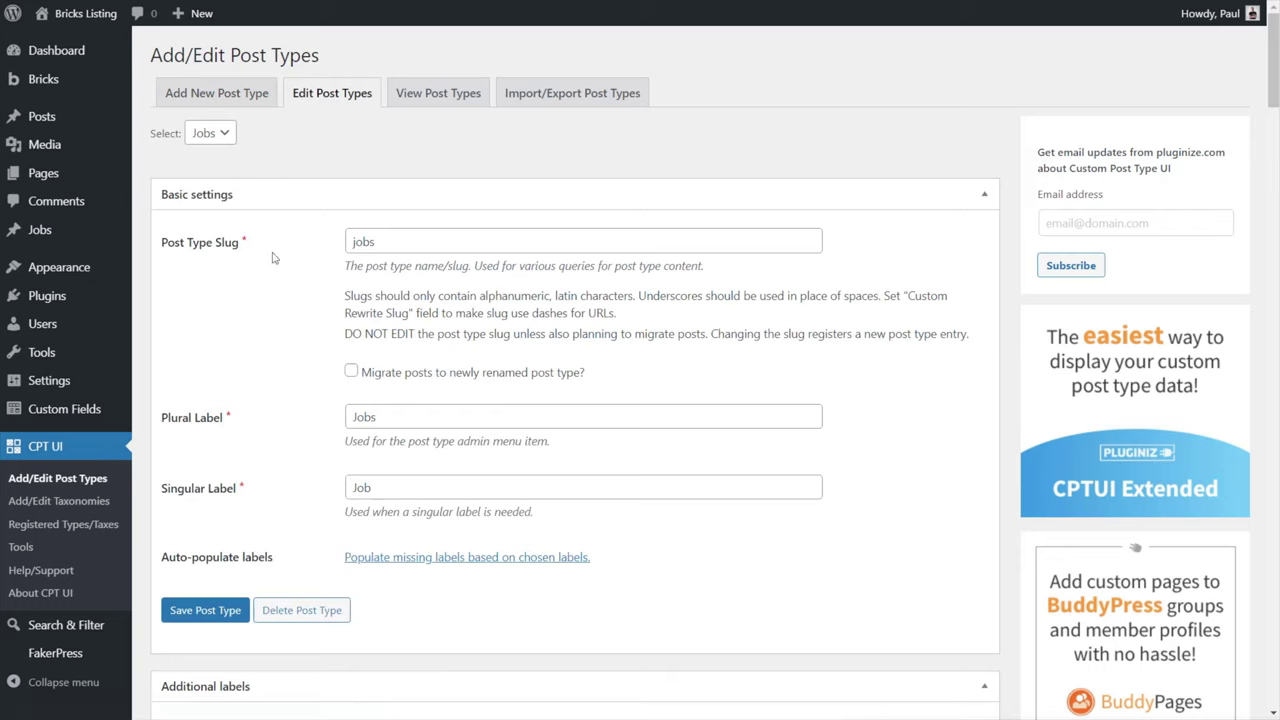
left_click_drag(378, 241, 350, 242)
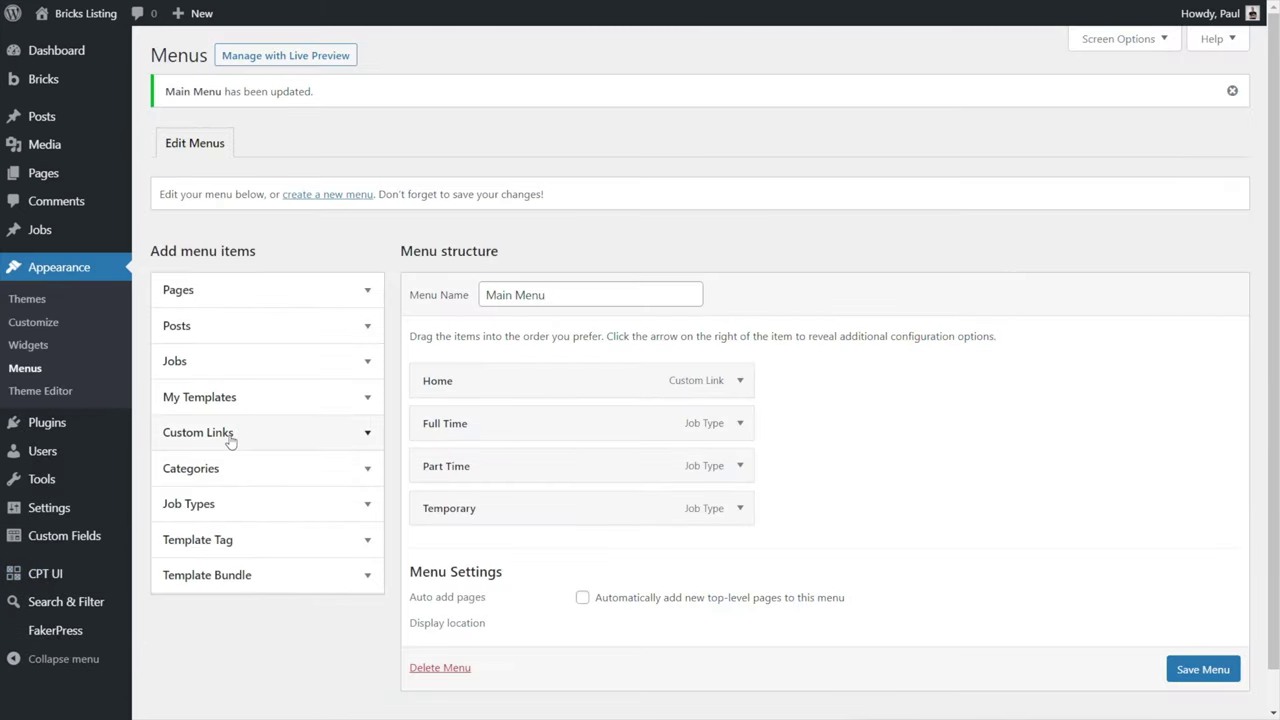
Add a custom link to the Main Menu with the URL /jobs/ and the link text All Jobs
left_click(230, 440)
left_click(311, 486)
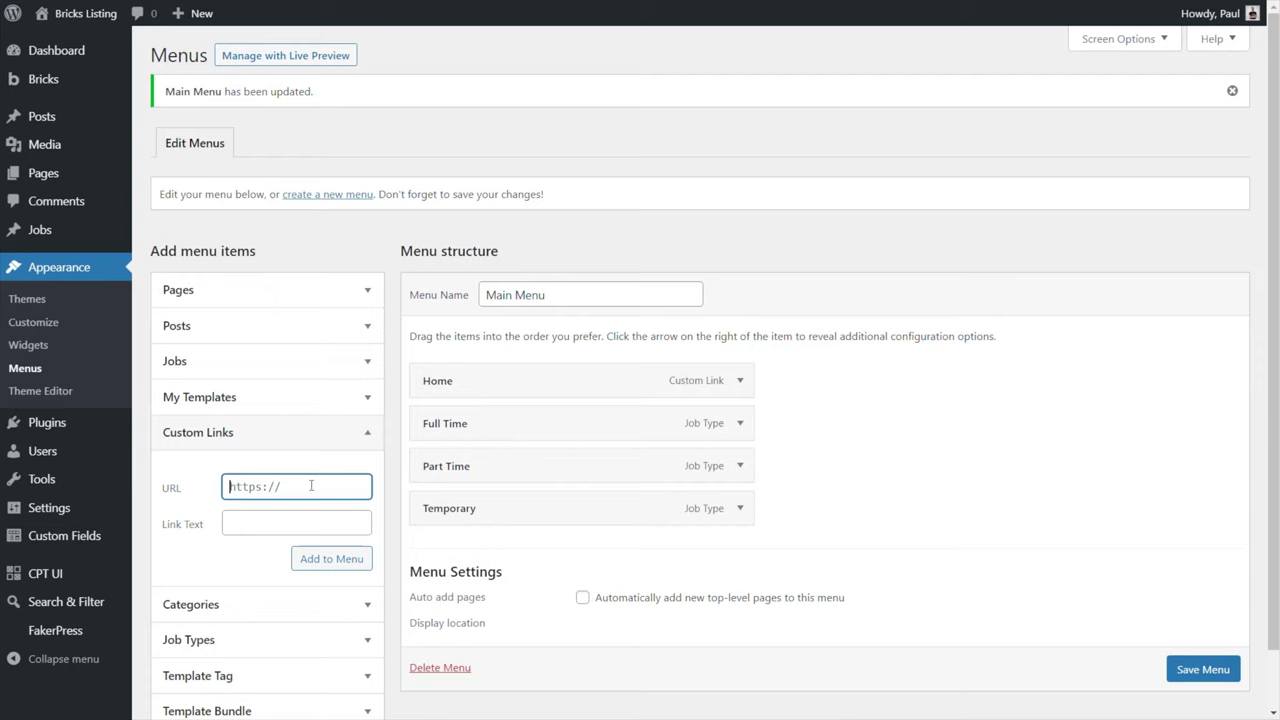
type("/jobs/")
left_click(285, 518)
type("All Jobs")
left_click(328, 566)
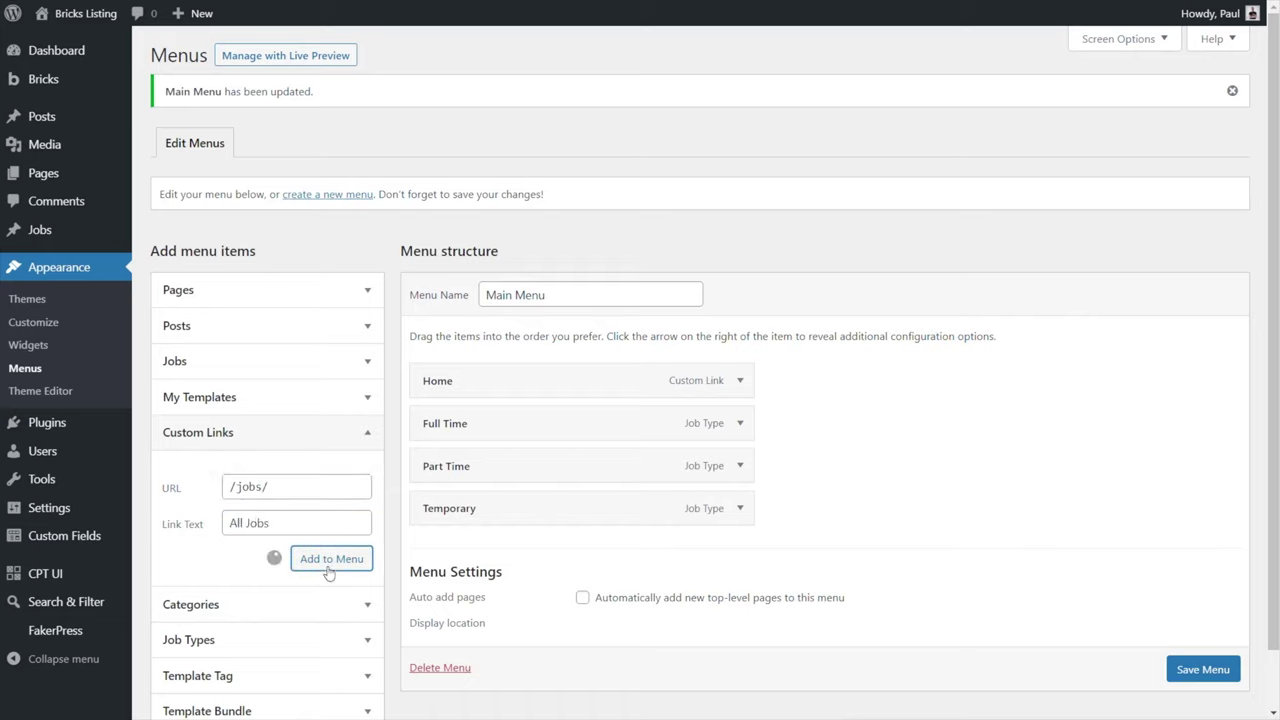
Move the All Jobs item directly below Home in the Main Menu and save the menu
left_click_drag(500, 540, 497, 417)
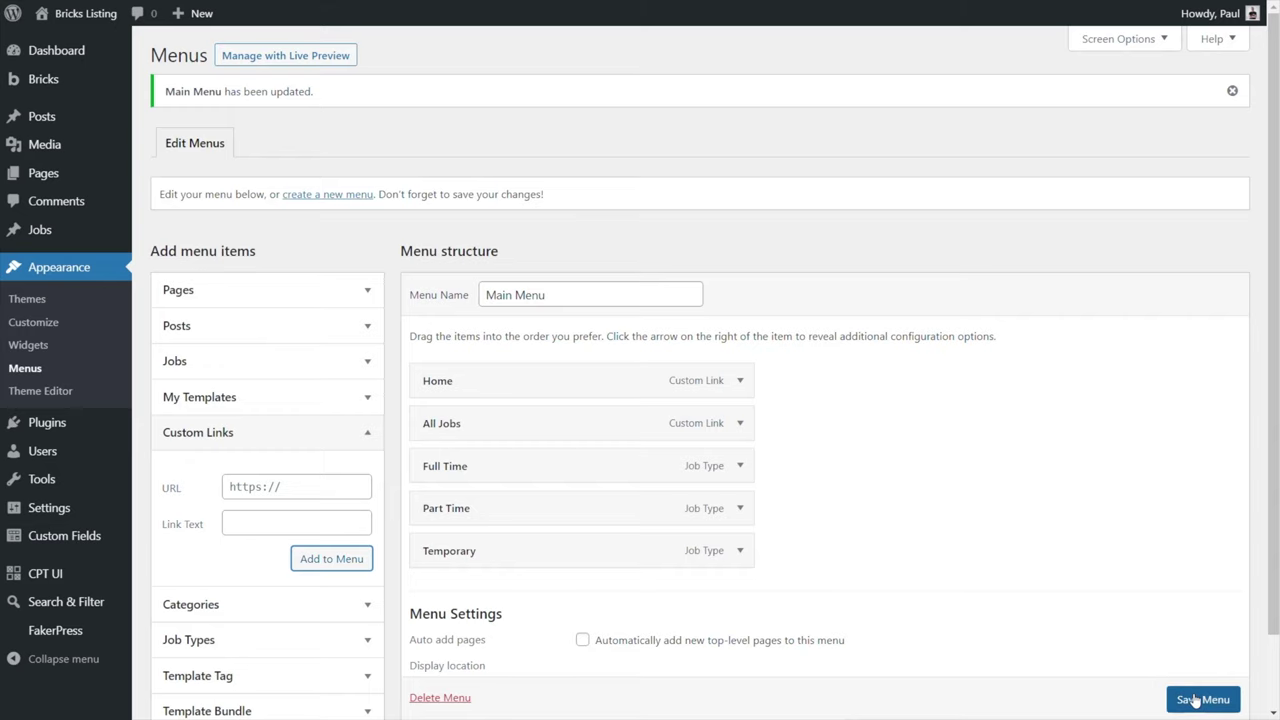
scroll(1197, 703, "down", 1)
left_click(1183, 663)
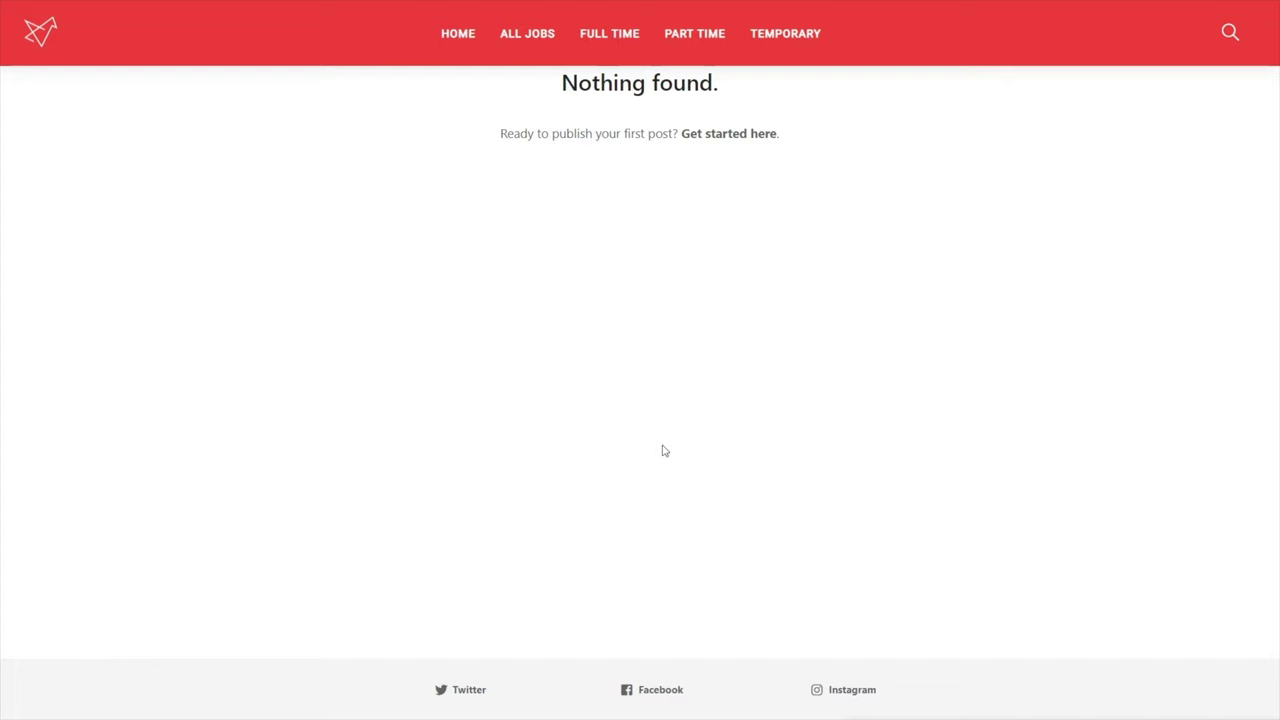
Check the All Jobs, Full Time and Temporary archive pages on the live site
left_click(538, 36)
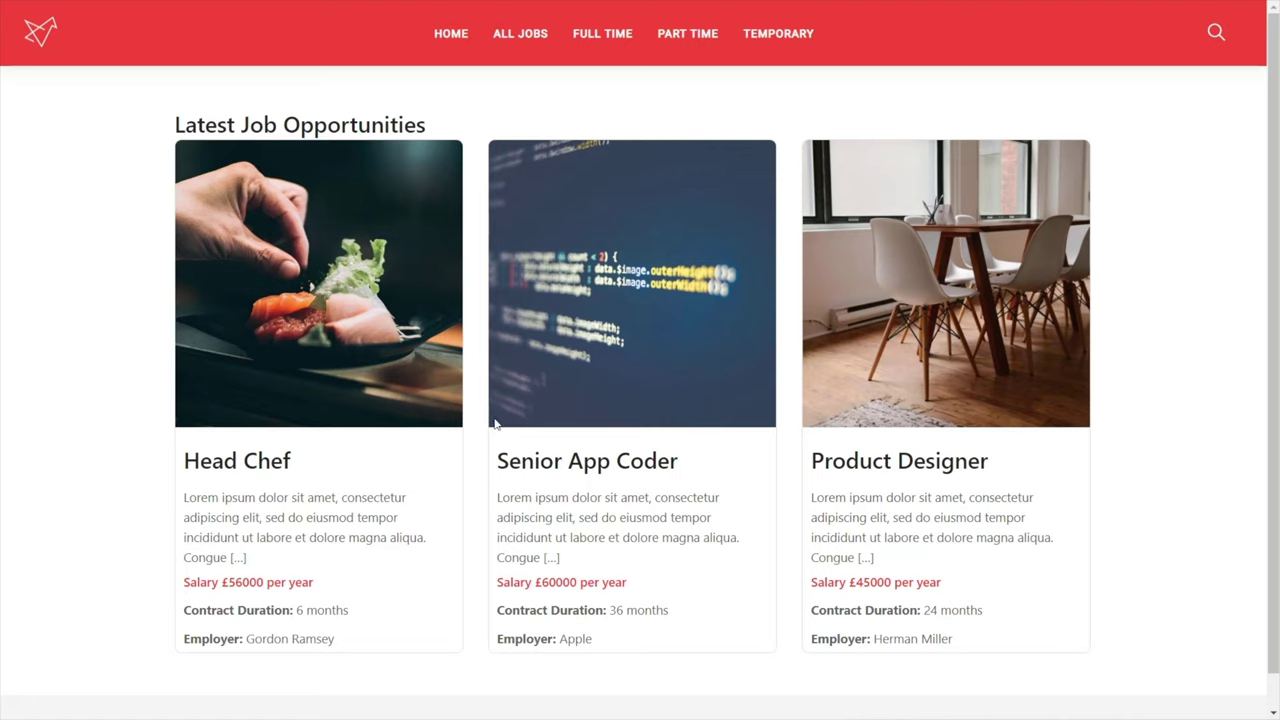
left_click(603, 36)
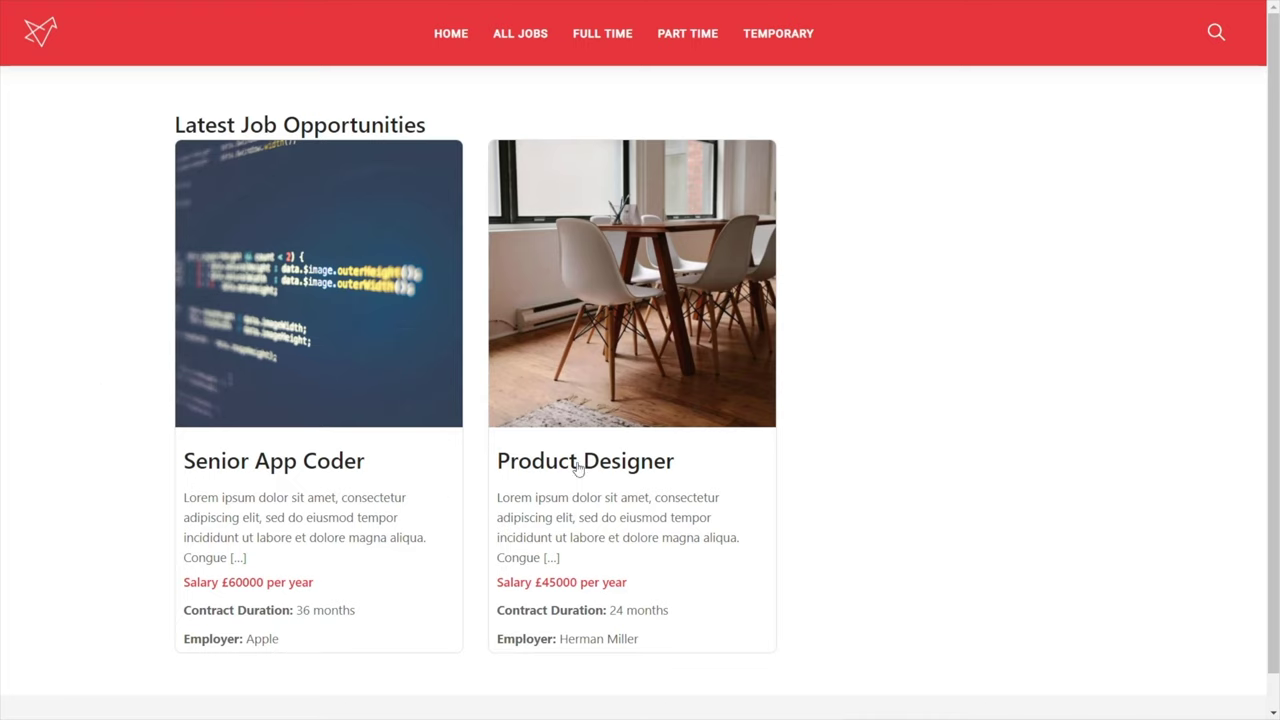
left_click(781, 36)
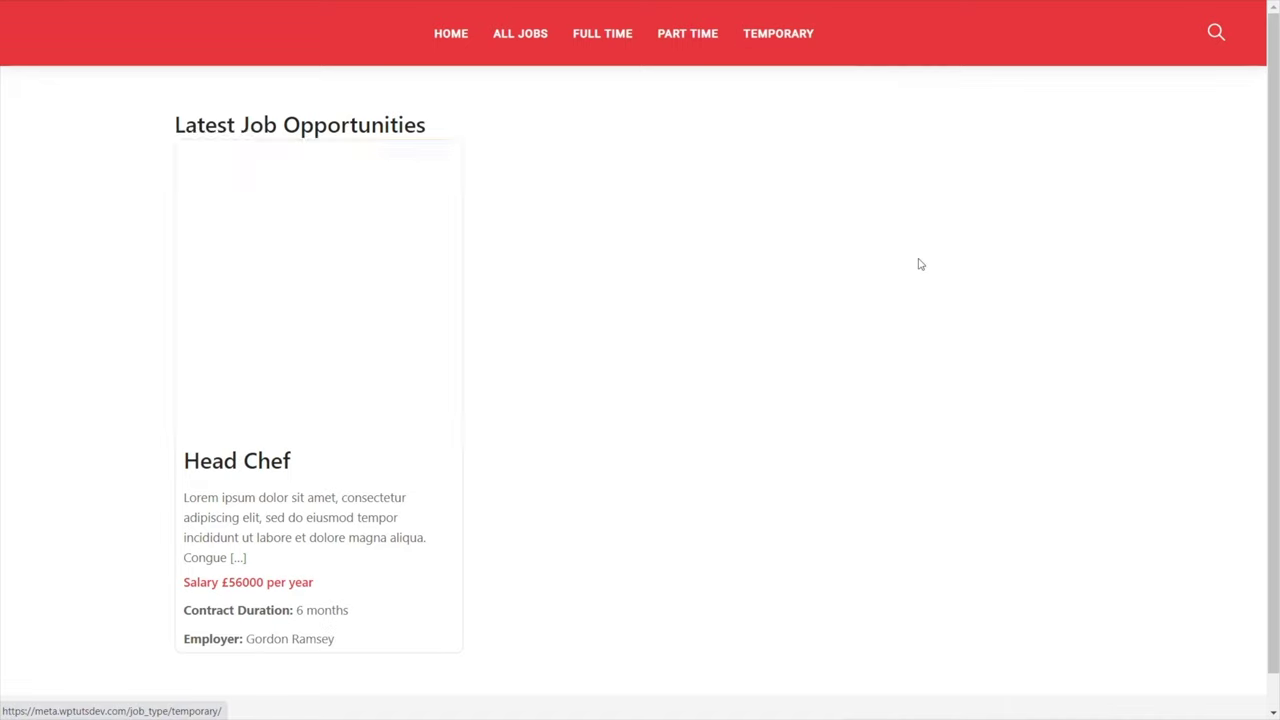
Check the Part Time archive page on the live site
left_click(688, 37)
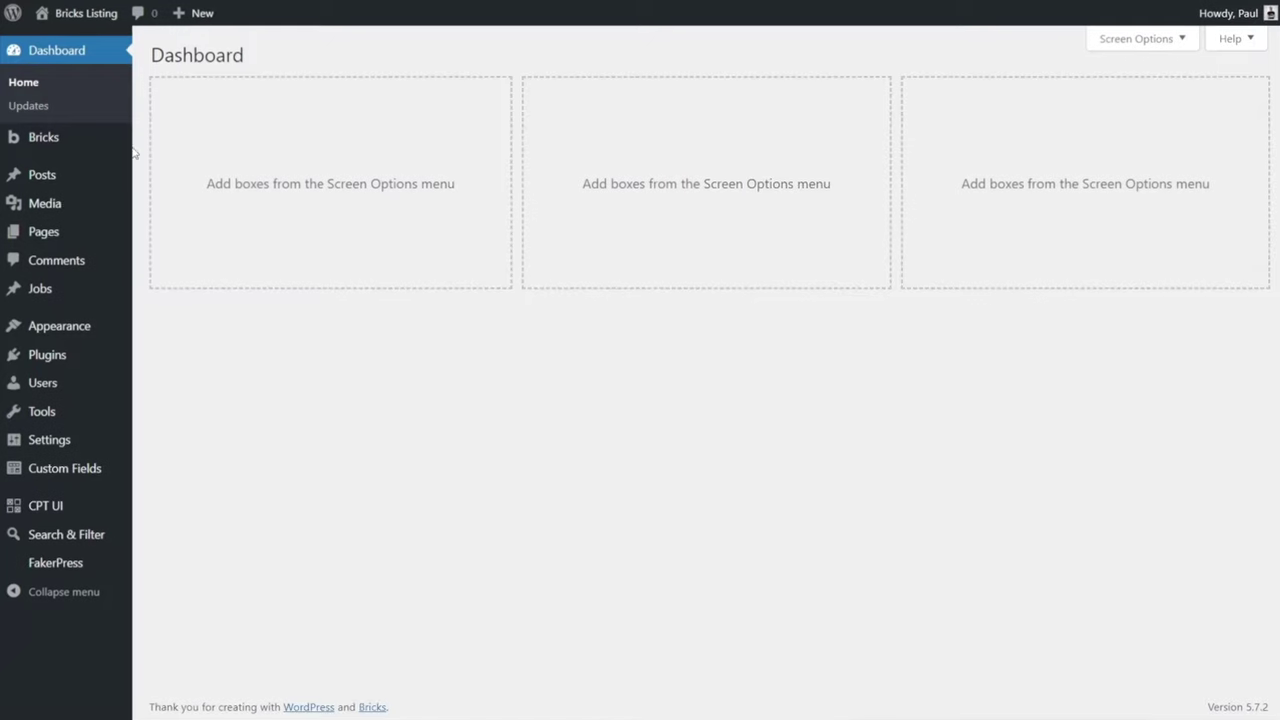
Create a Bricks template titled Job Single Template with the template type Single and publish it
mouse_move(50, 135)
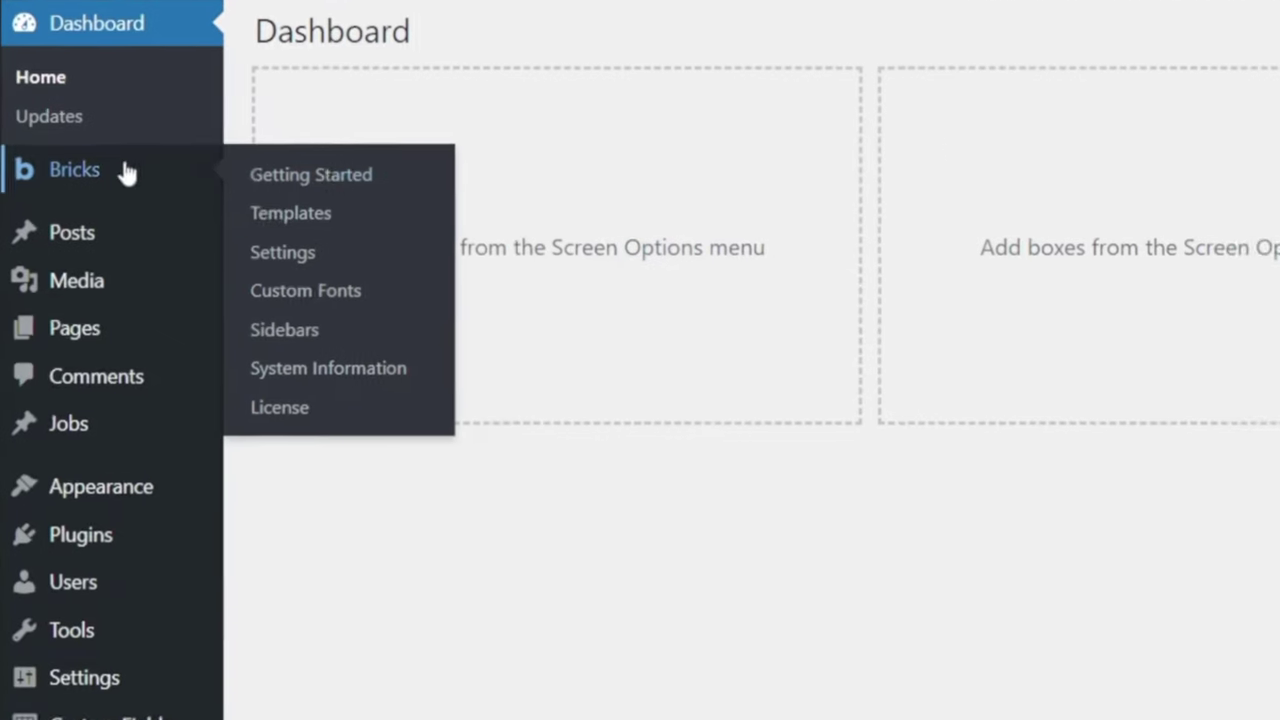
left_click(275, 218)
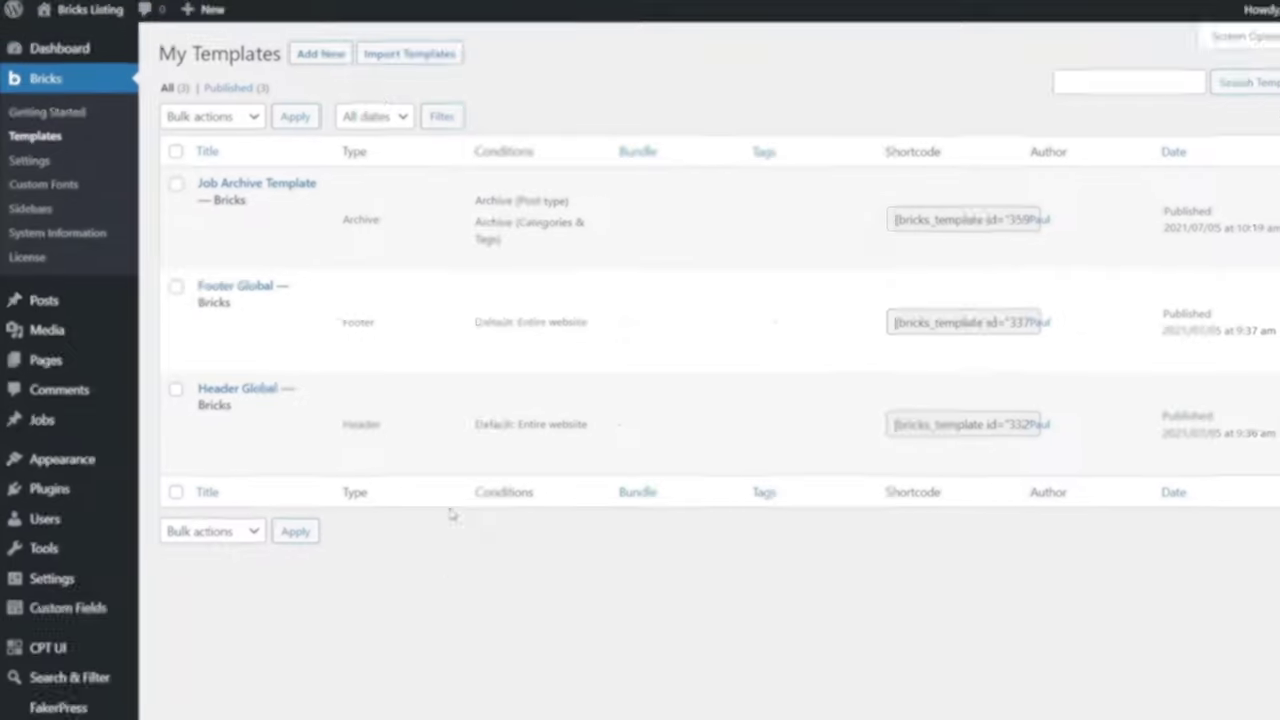
left_click(304, 55)
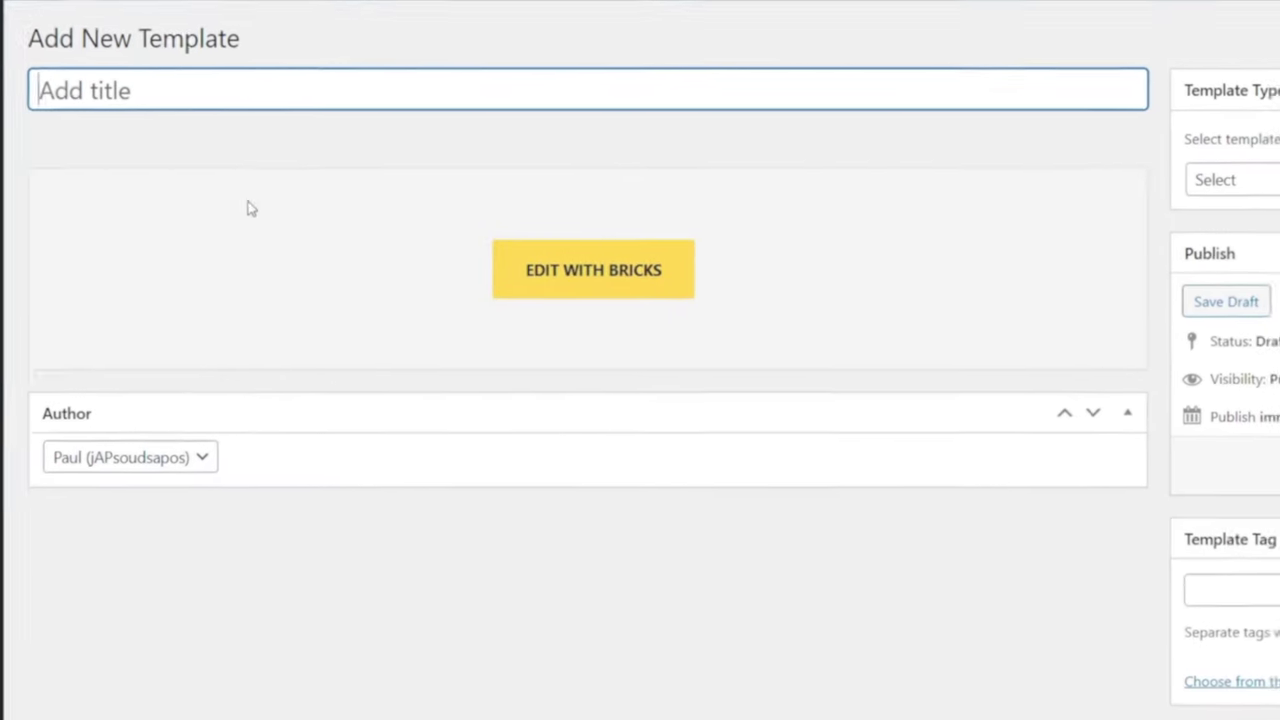
type("Job Single Template")
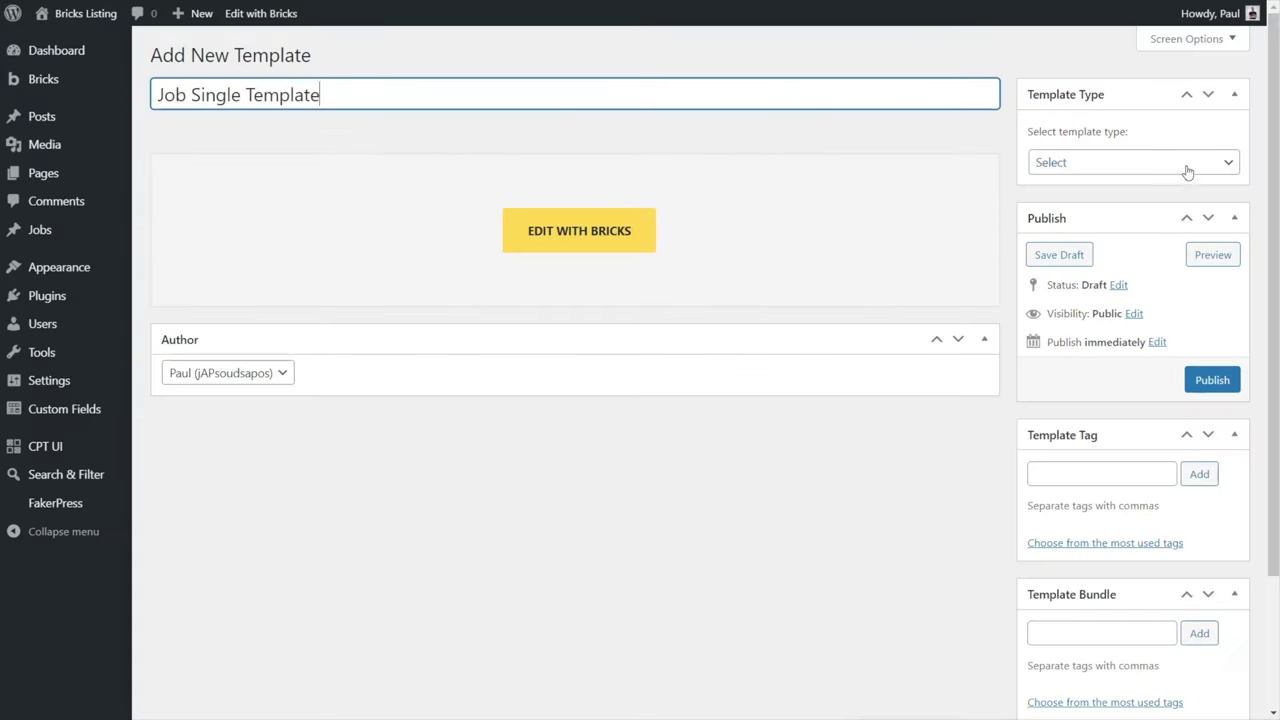
left_click(1179, 166)
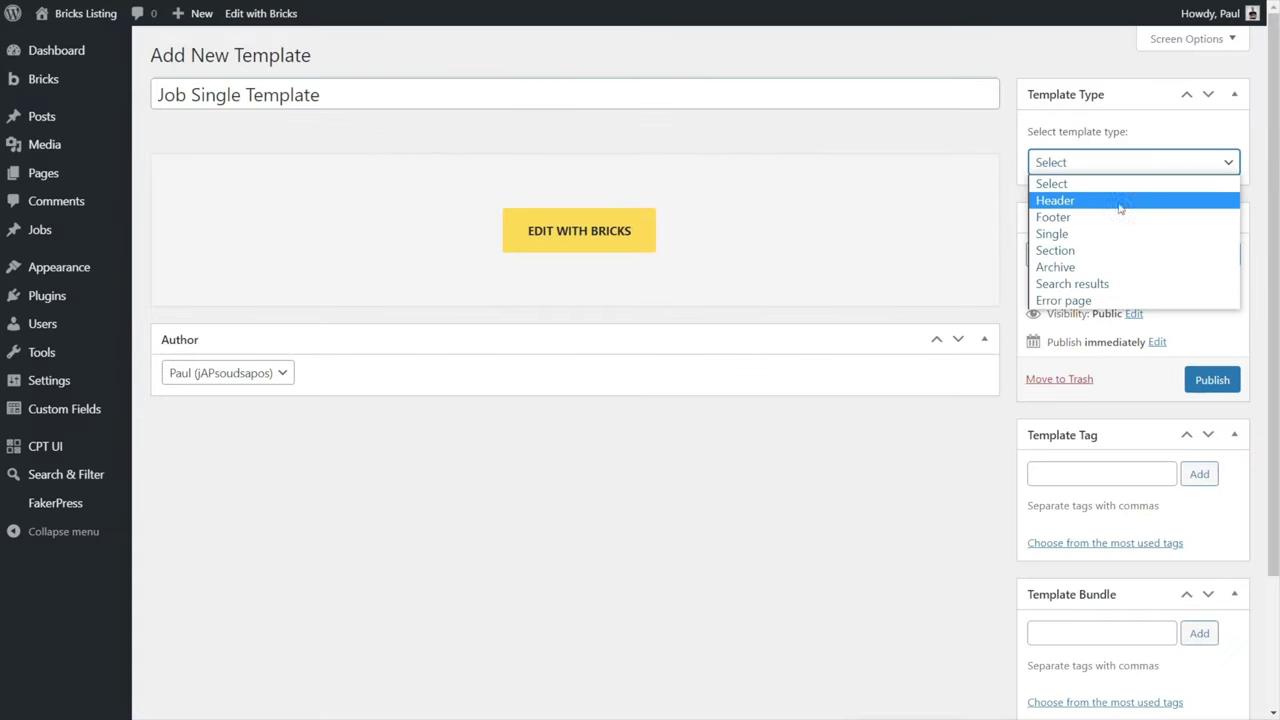
left_click(1083, 235)
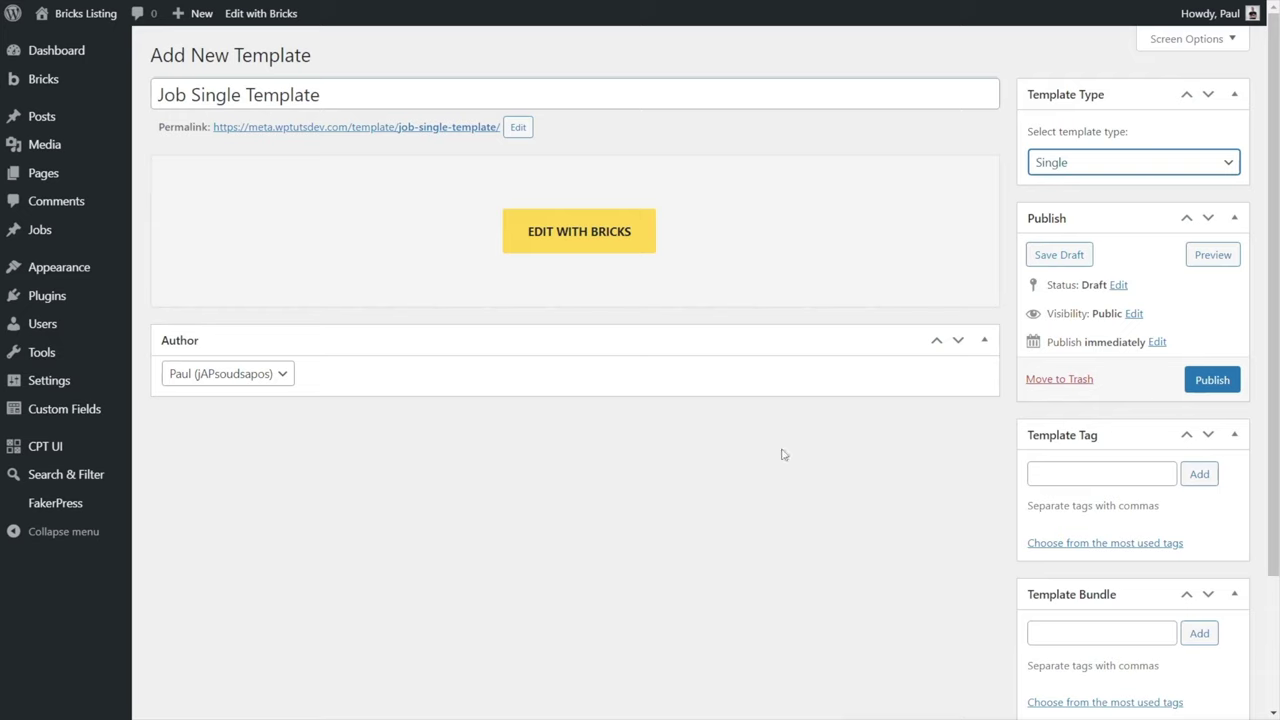
left_click(1211, 380)
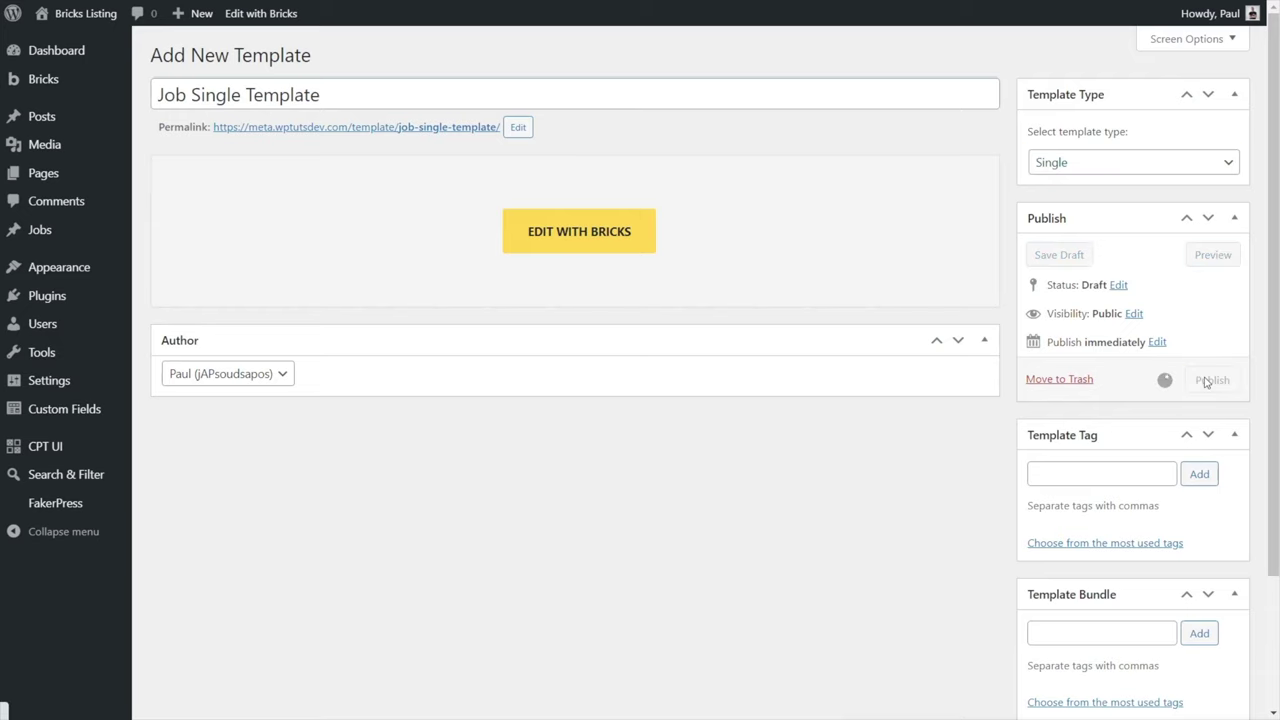
Open the template in the Bricks builder and add a container with a top margin of 50 px
left_click(590, 280)
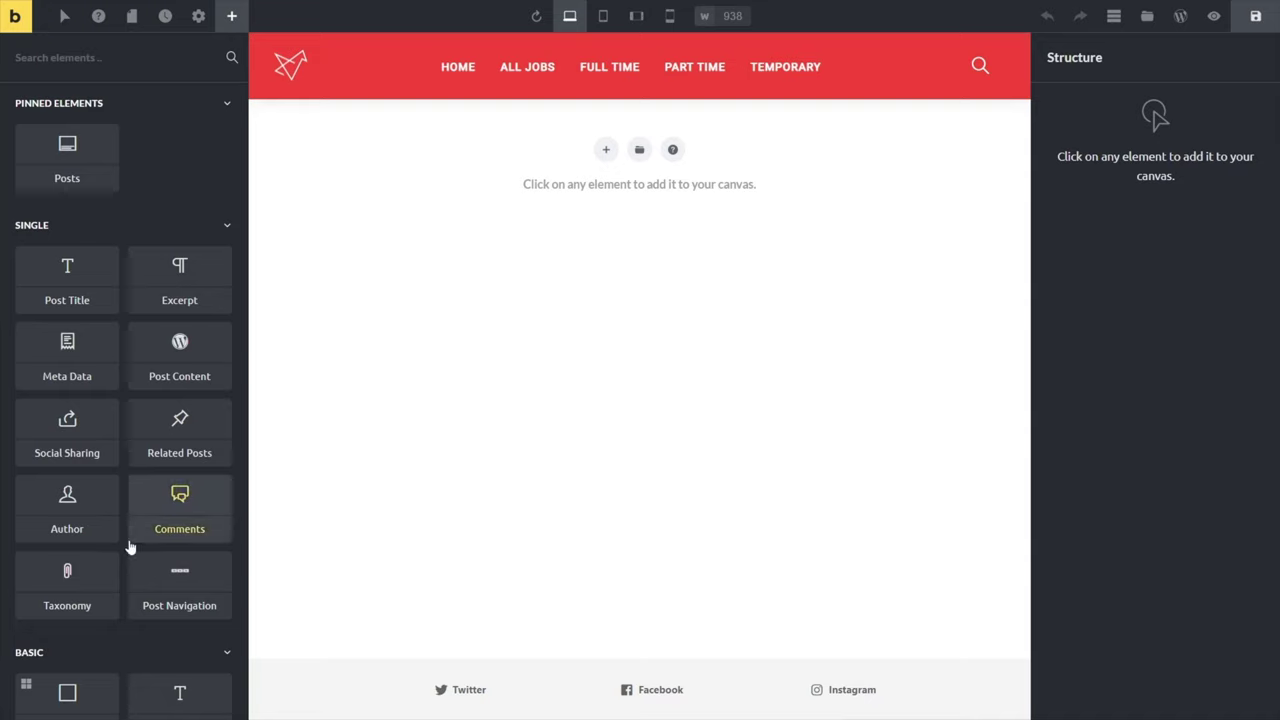
scroll(129, 560, "down", 2)
left_click(67, 529)
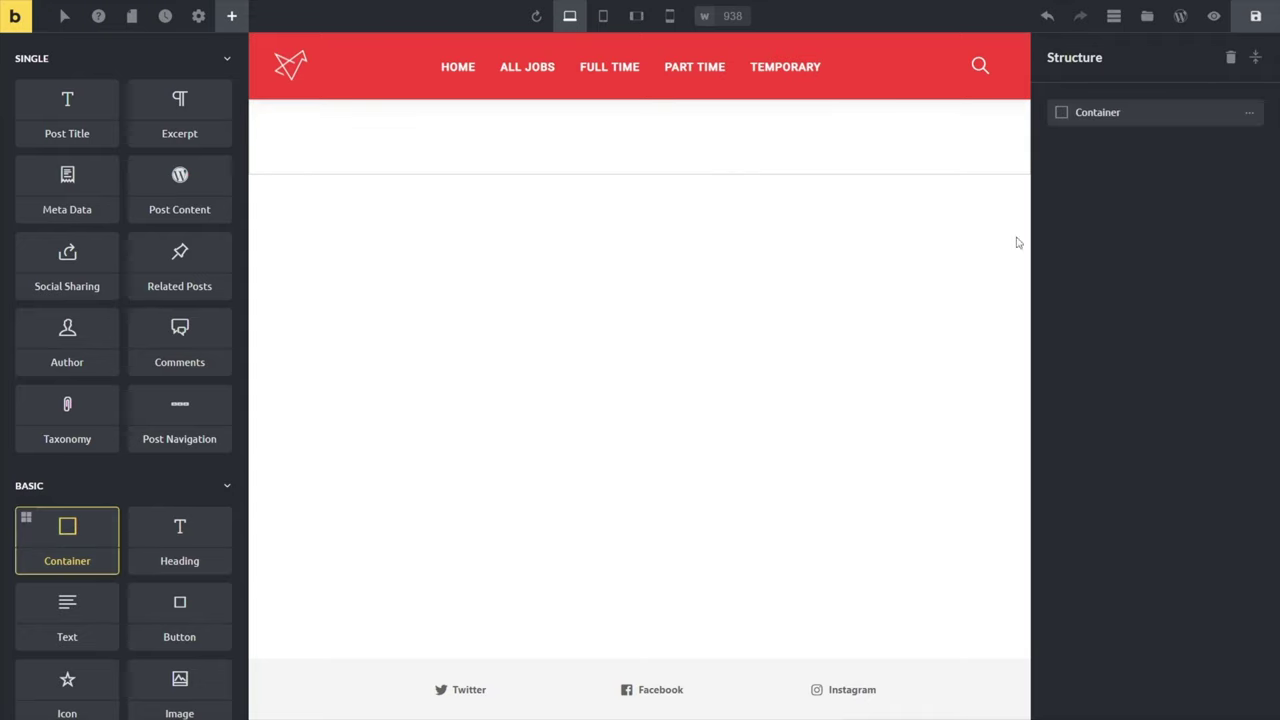
left_click(1243, 113)
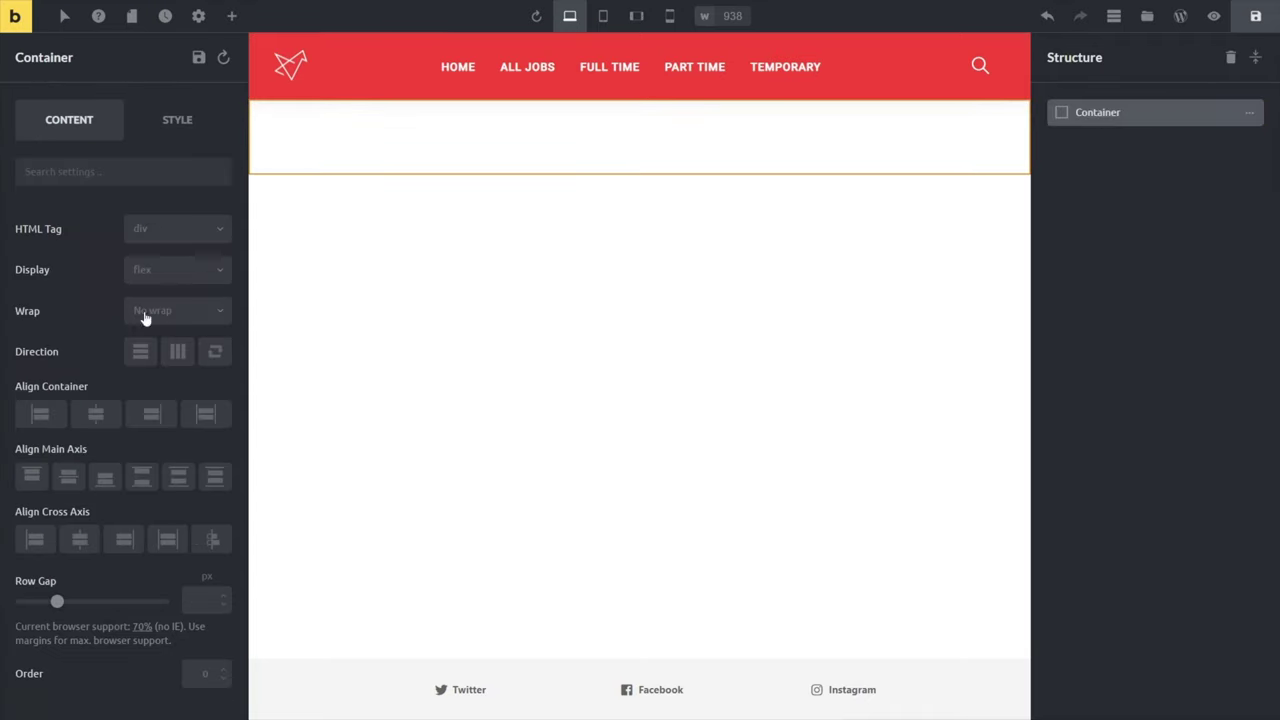
left_click(176, 119)
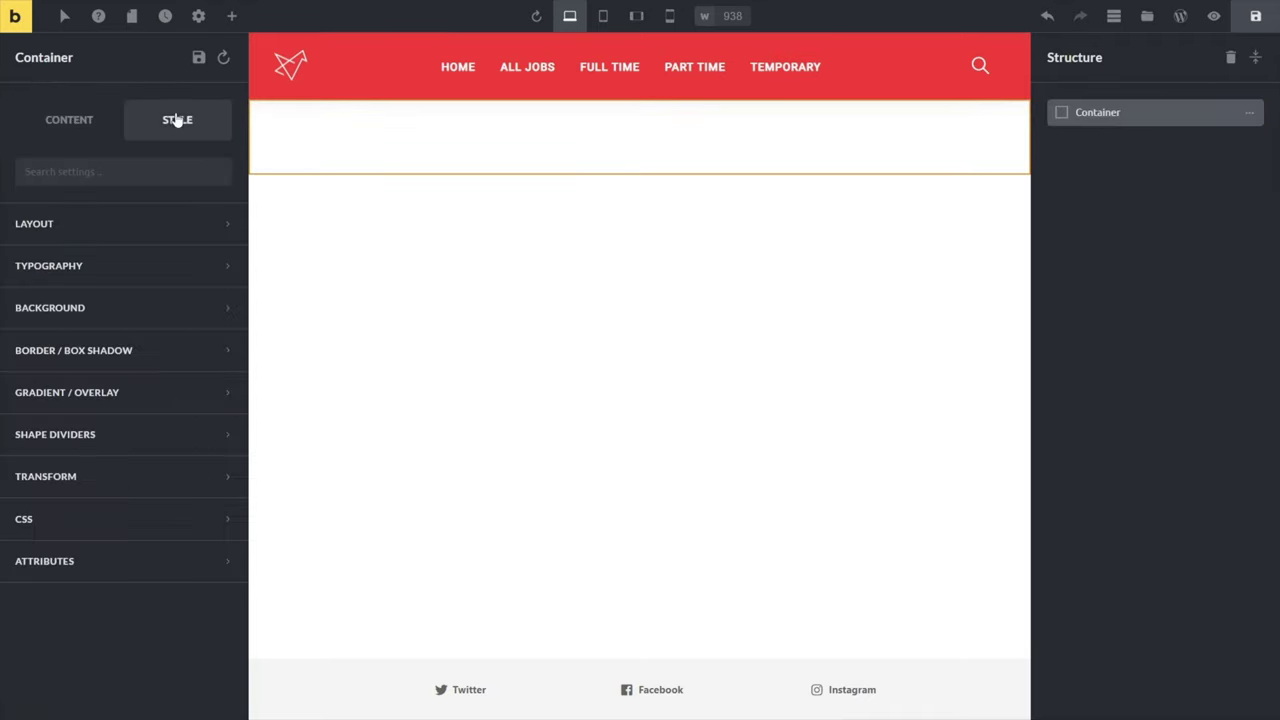
left_click(100, 232)
left_click(69, 309)
type("50")
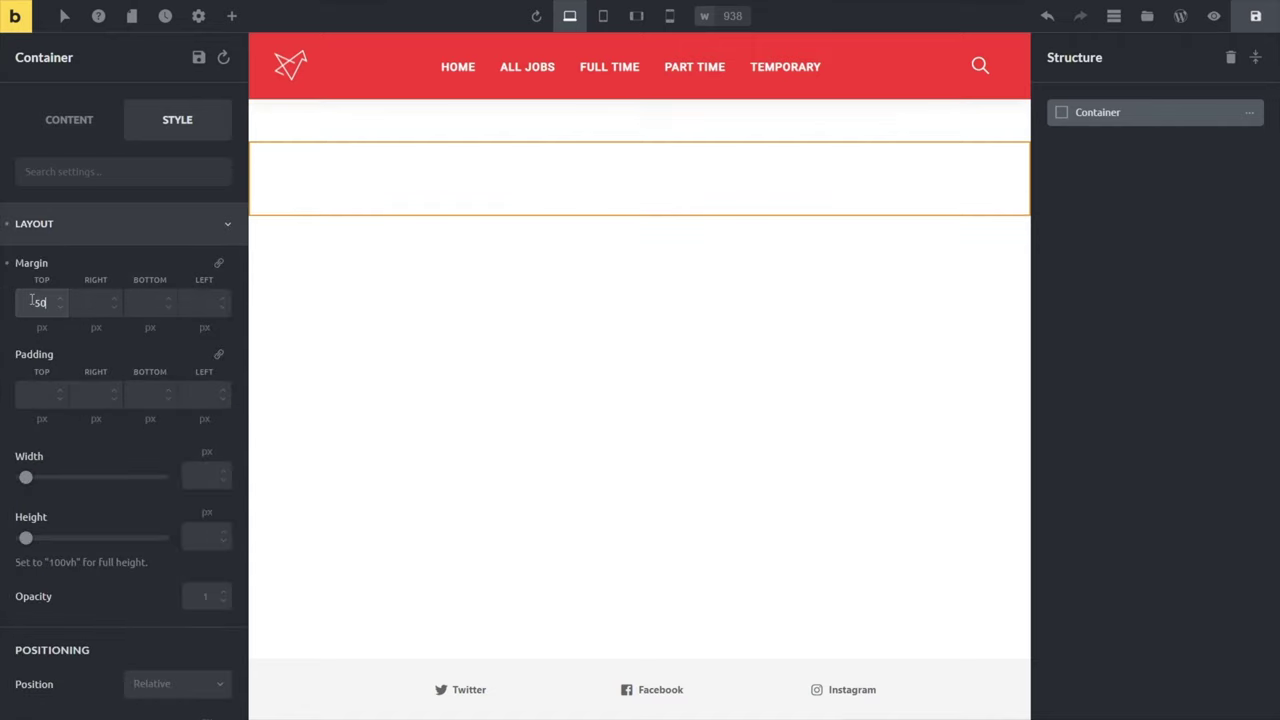
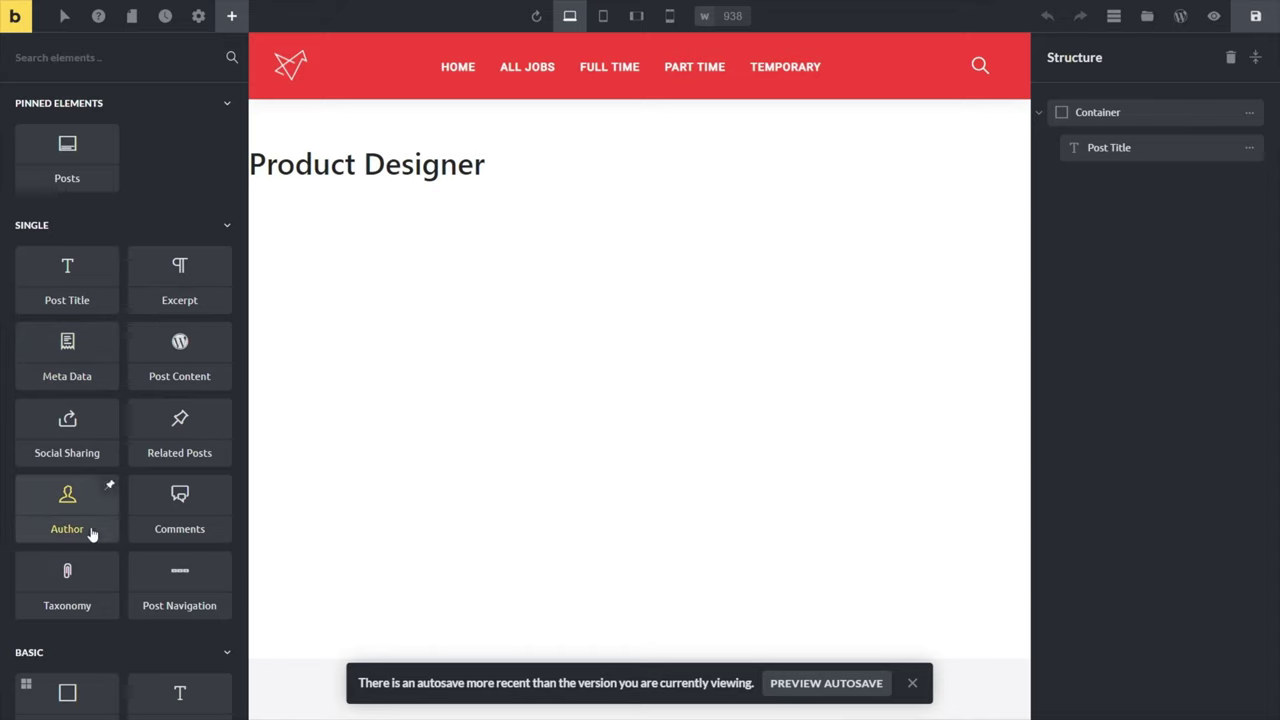
Add an Image element below the post title using the Featured Image dynamic data, and dismiss the autosave notice
scroll(184, 530, "down", 3)
left_click_drag(183, 530, 337, 192)
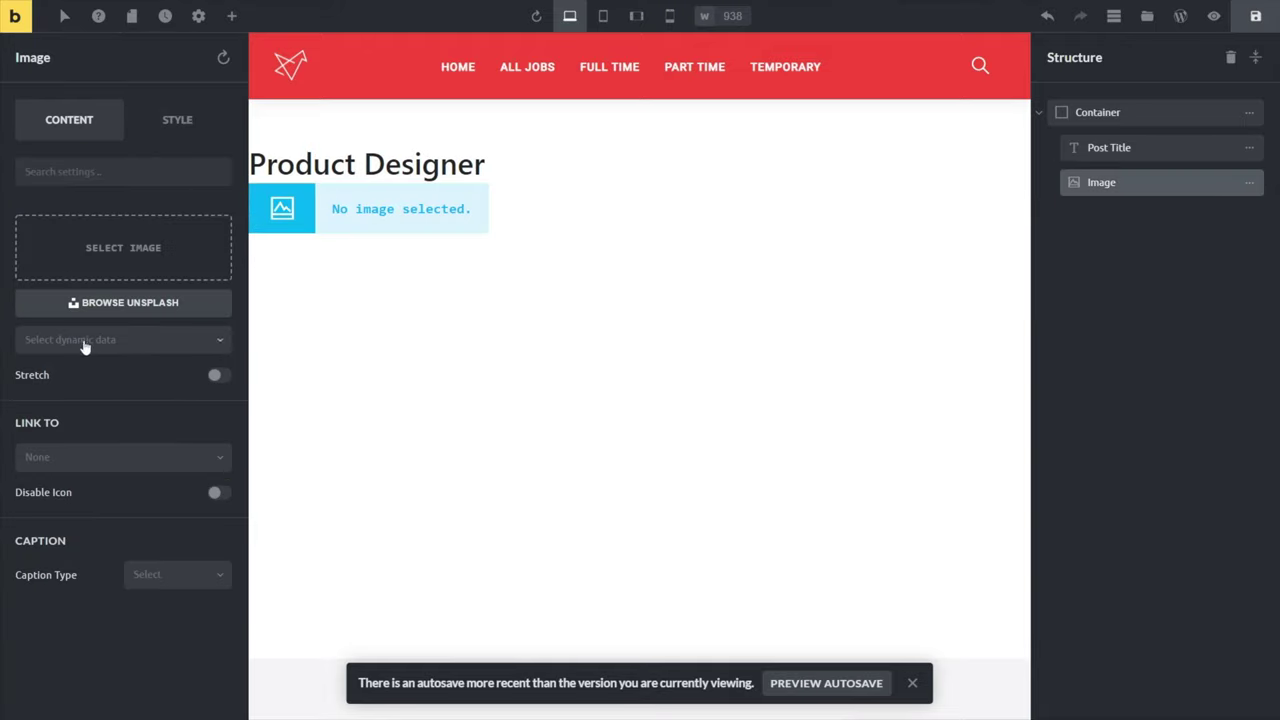
left_click(171, 348)
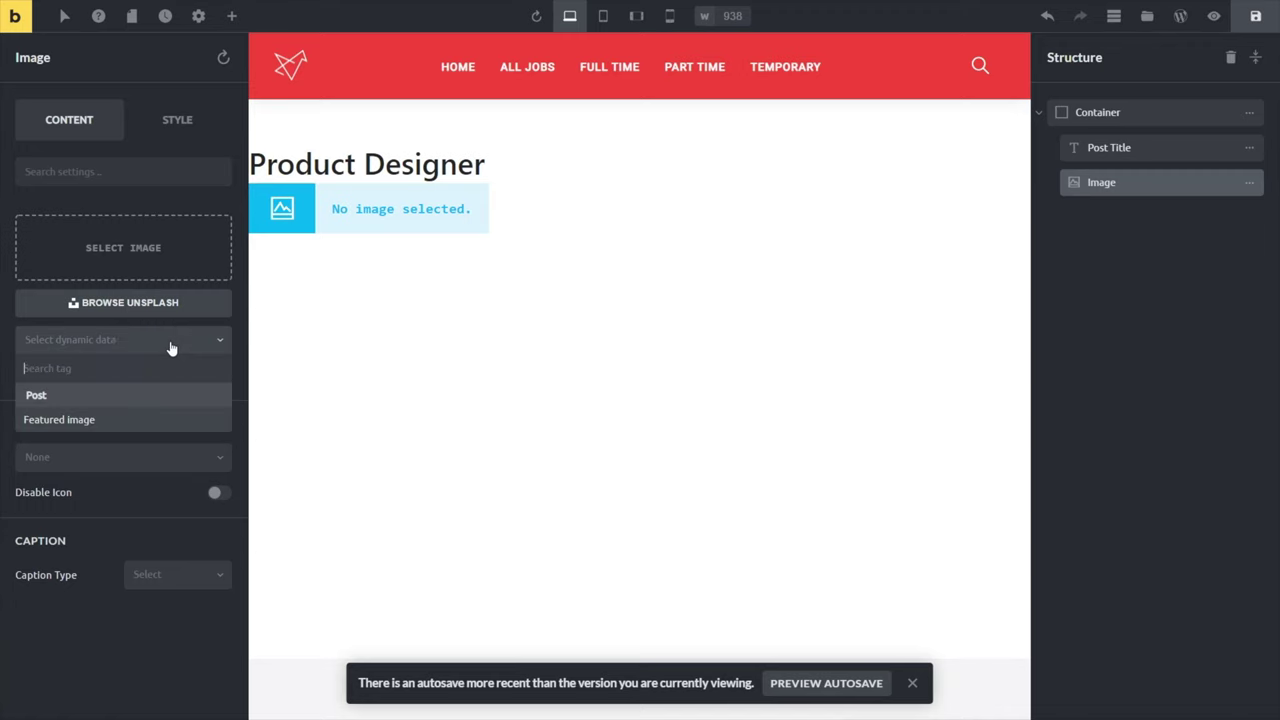
left_click(63, 420)
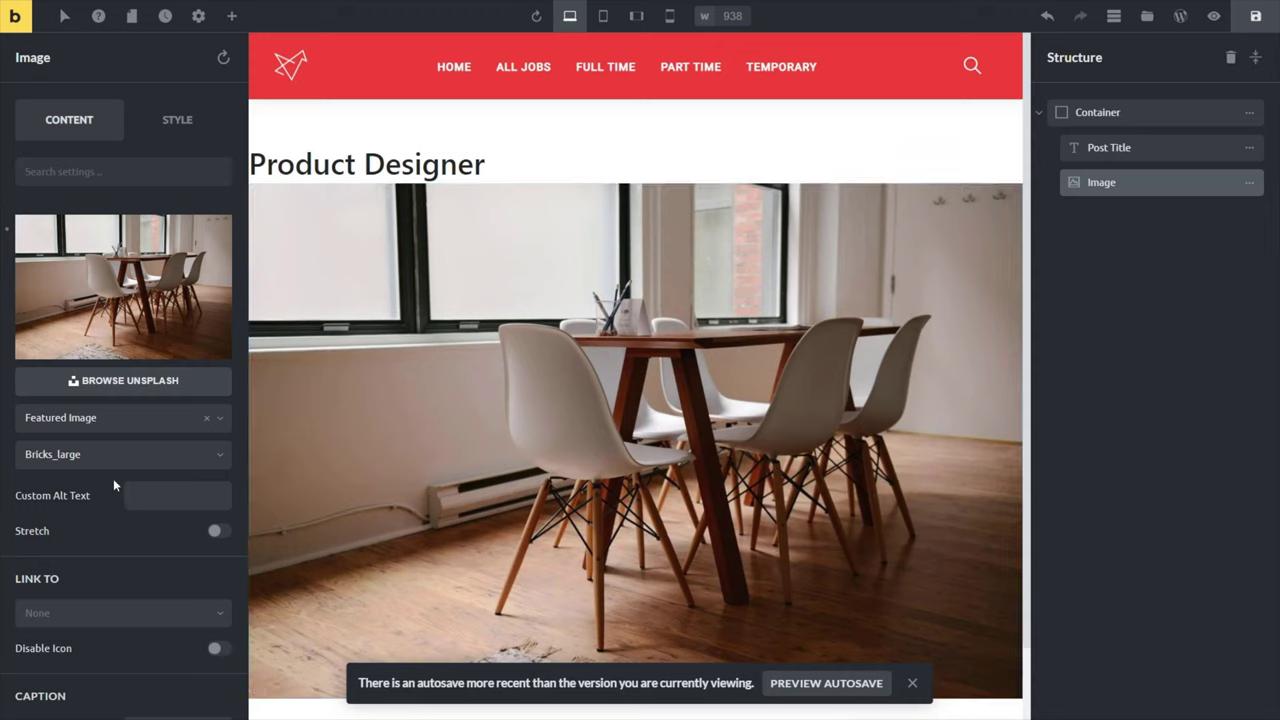
left_click(110, 455)
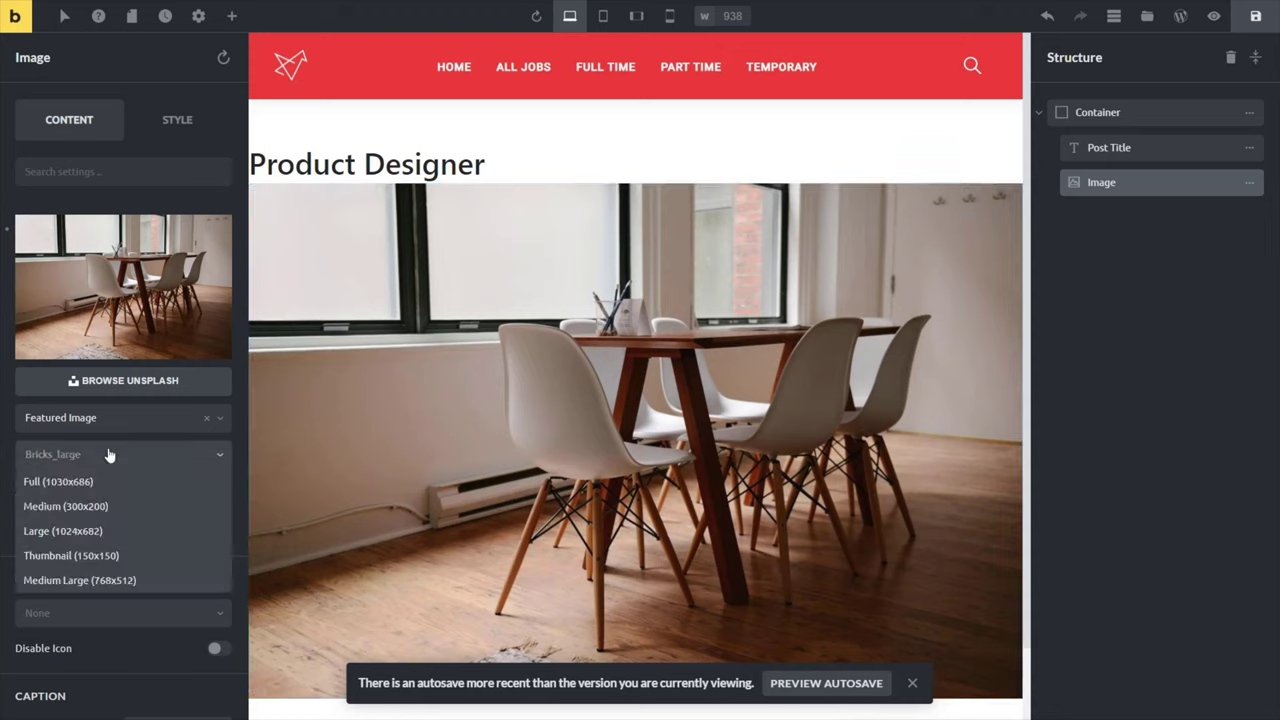
left_click(110, 455)
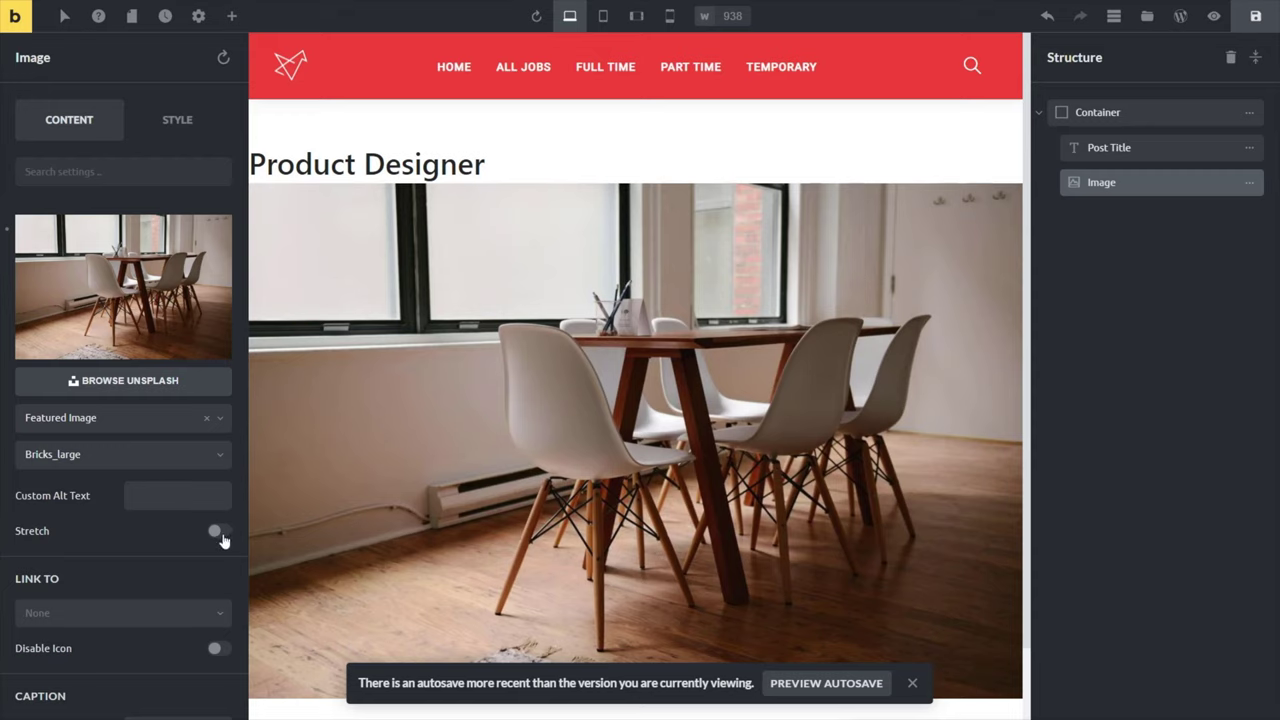
scroll(143, 545, "down", 1)
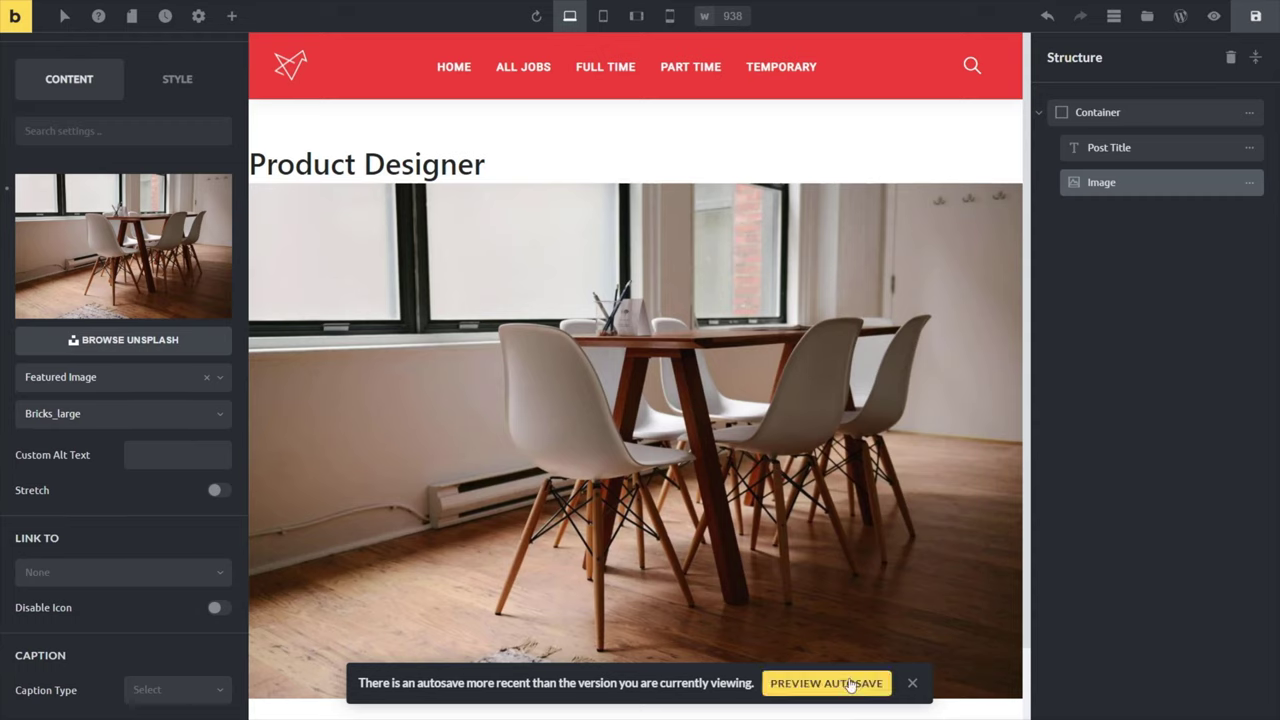
left_click(912, 683)
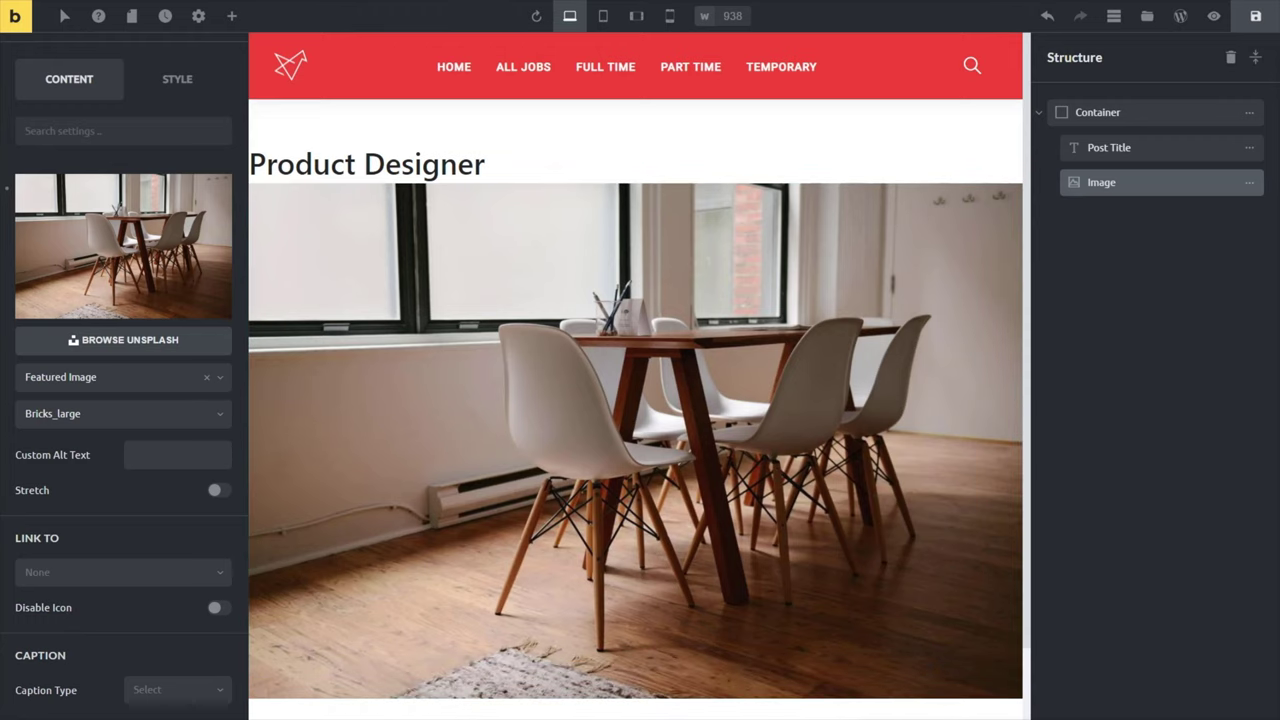
Add a Post Content element below the featured image inside the container
scroll(423, 301, "down", 1)
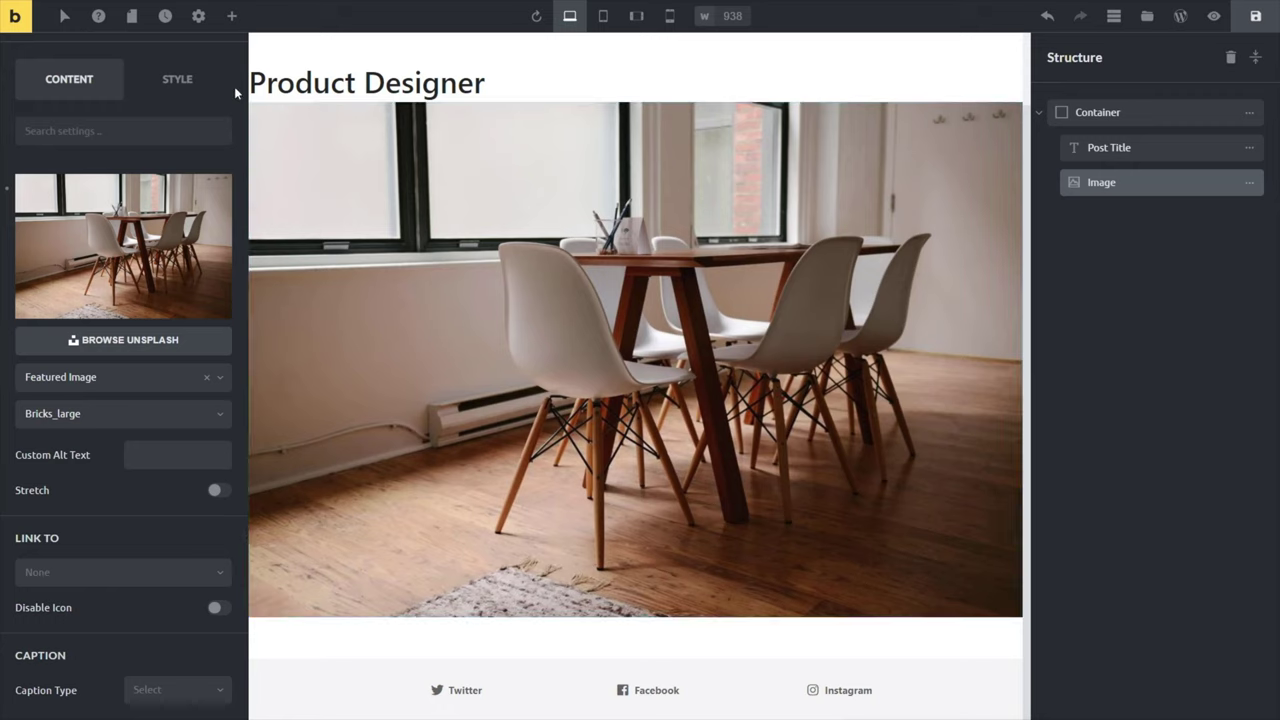
left_click(231, 16)
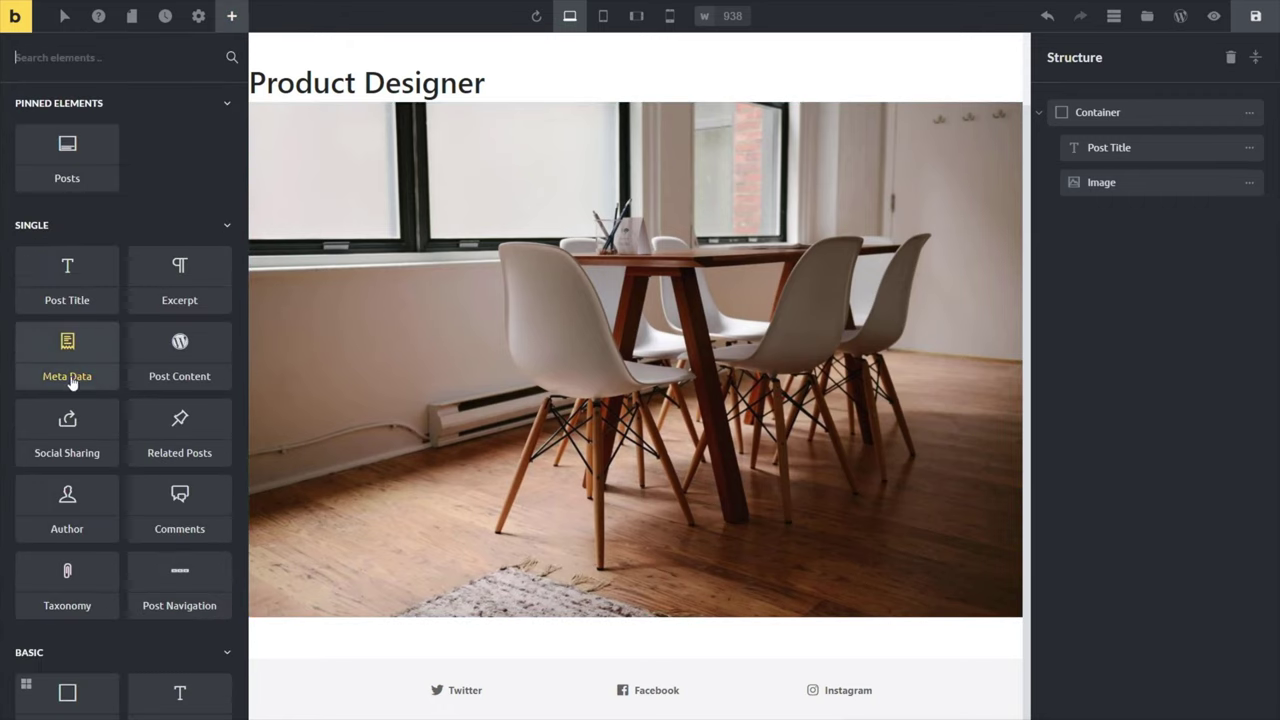
scroll(109, 551, "down", 1)
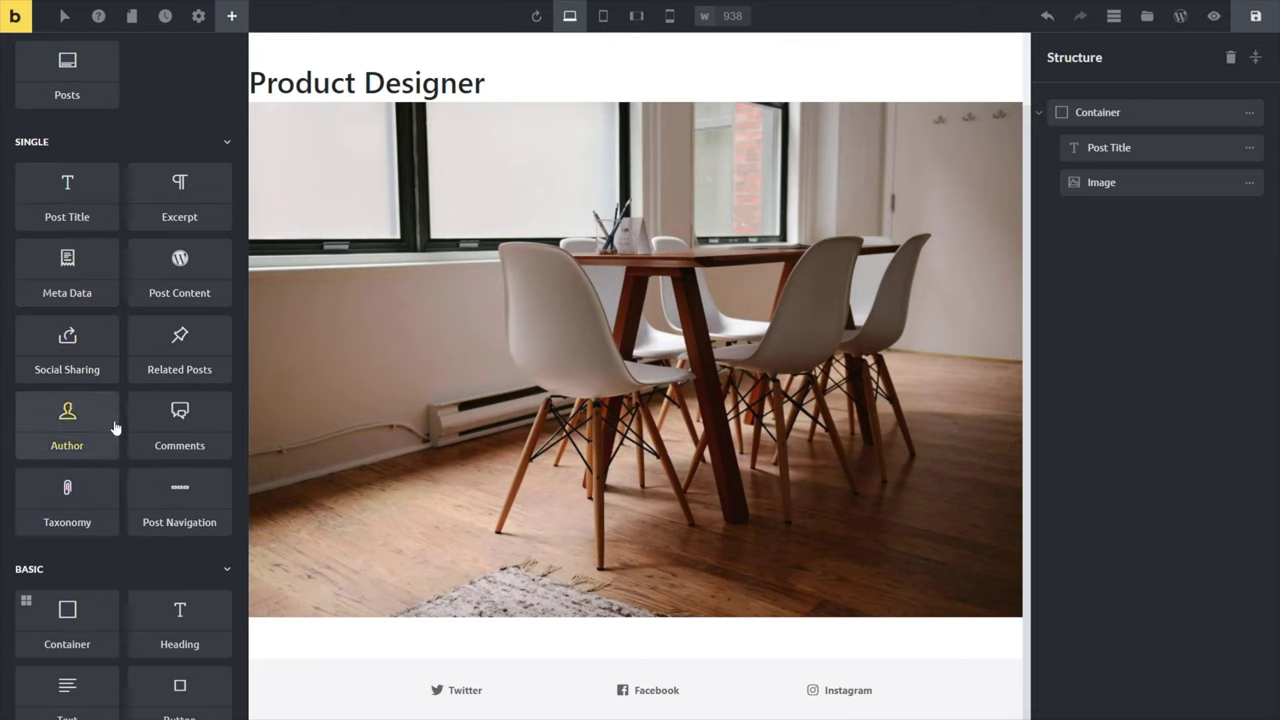
left_click_drag(178, 268, 371, 626)
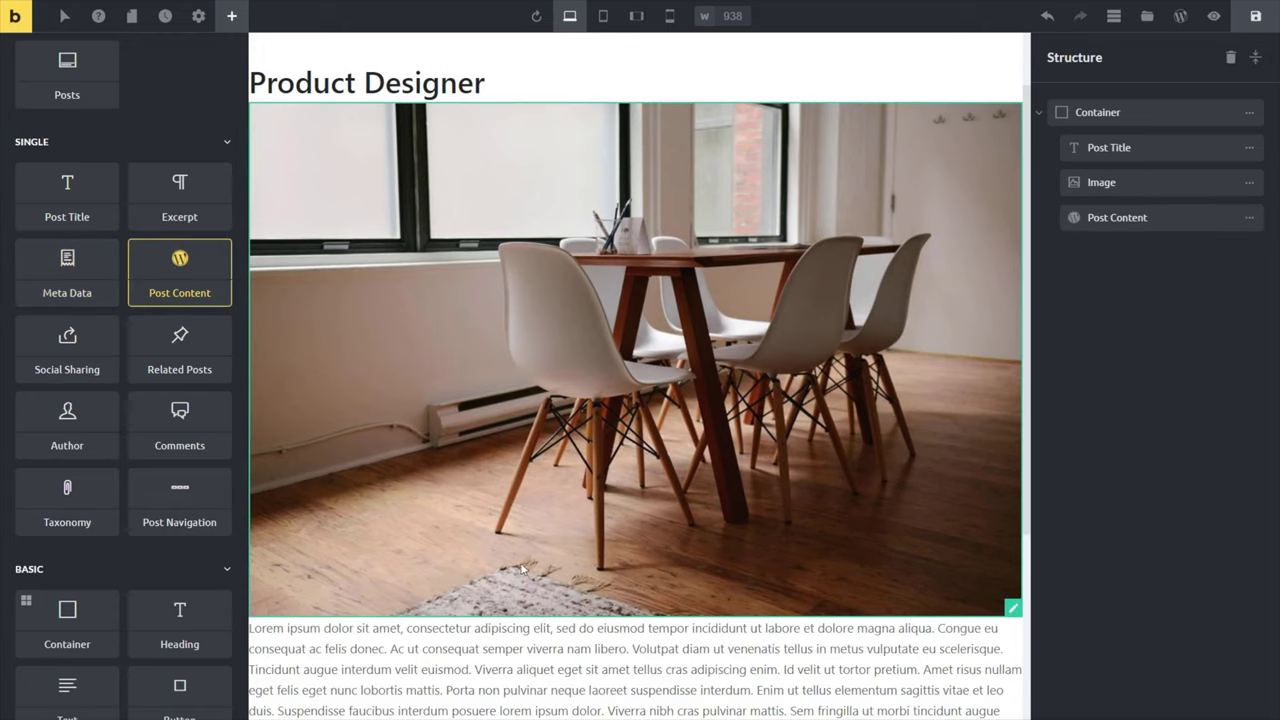
Set the Post Content element's padding to 50 px on all four sides and review the layout
scroll(480, 580, "down", 3)
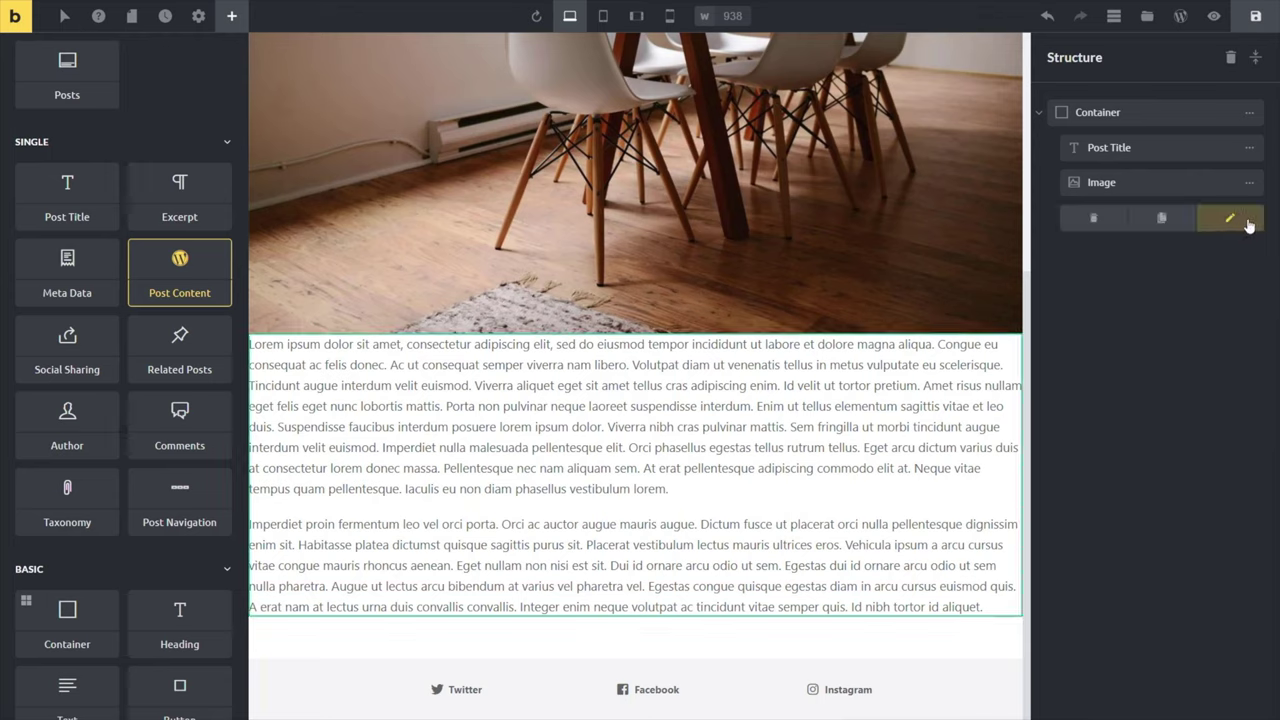
left_click(1232, 218)
left_click(173, 120)
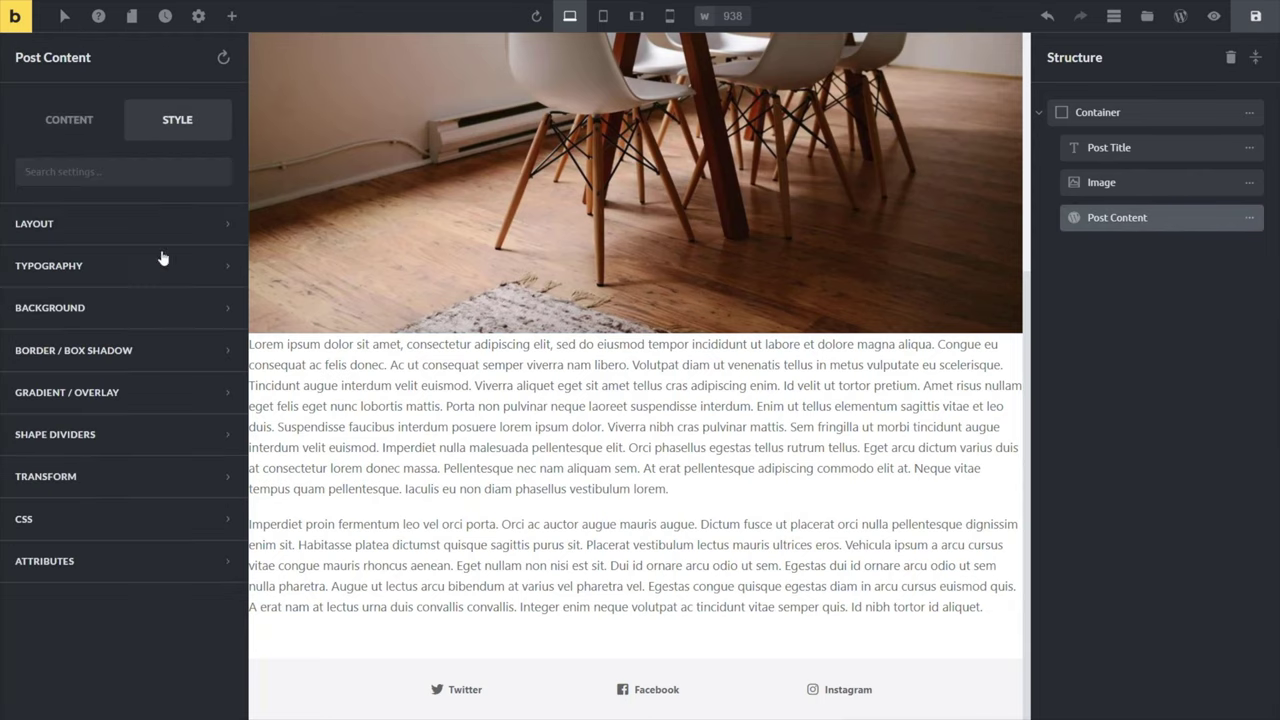
left_click(74, 234)
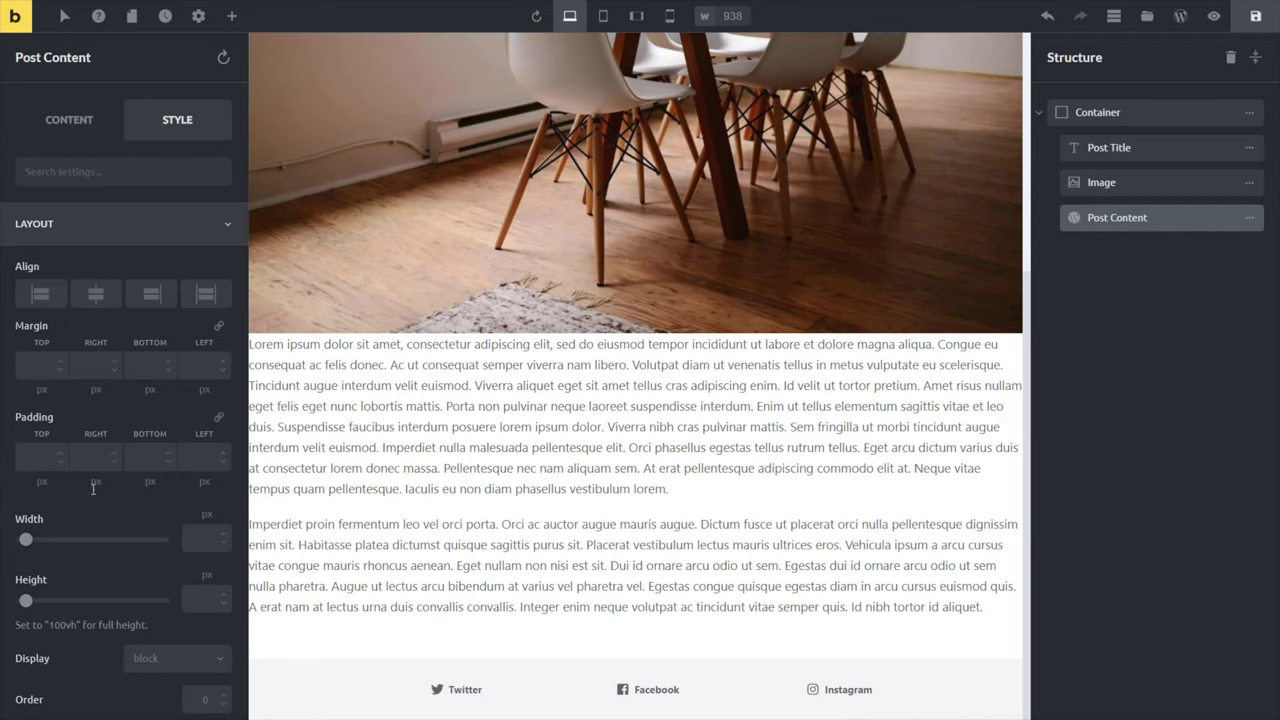
left_click(33, 463)
type("50")
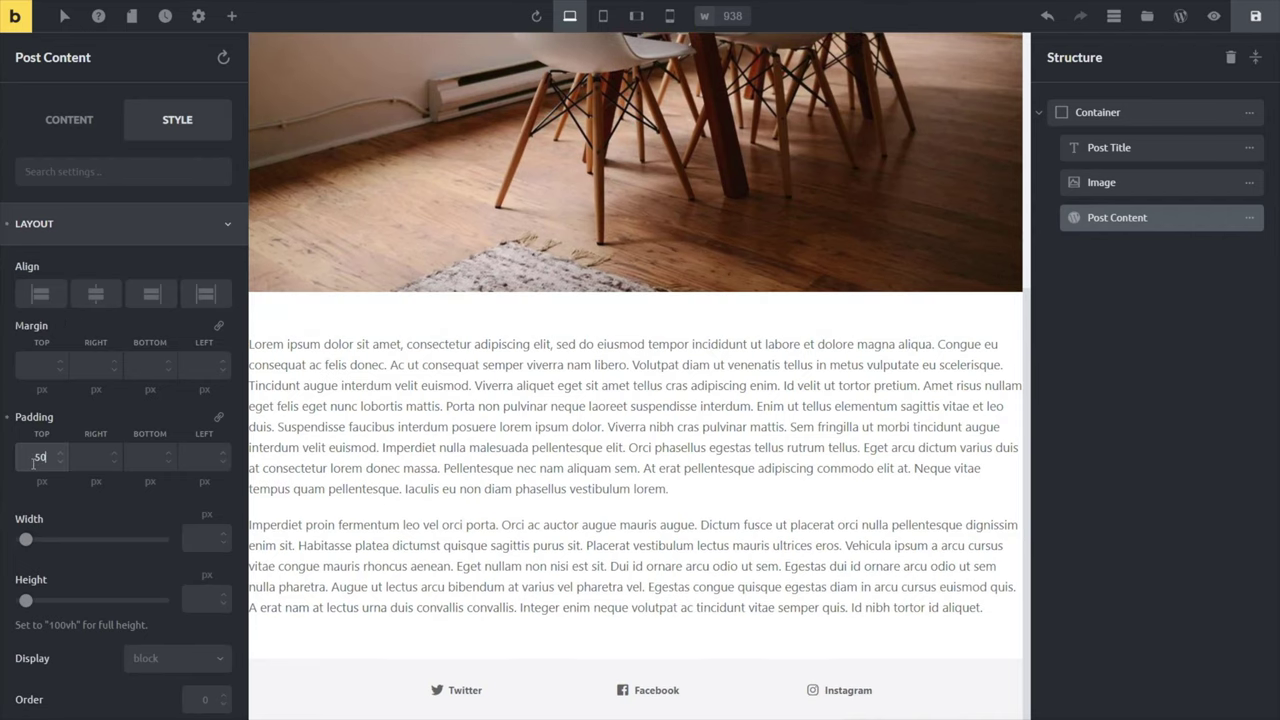
left_click(218, 416)
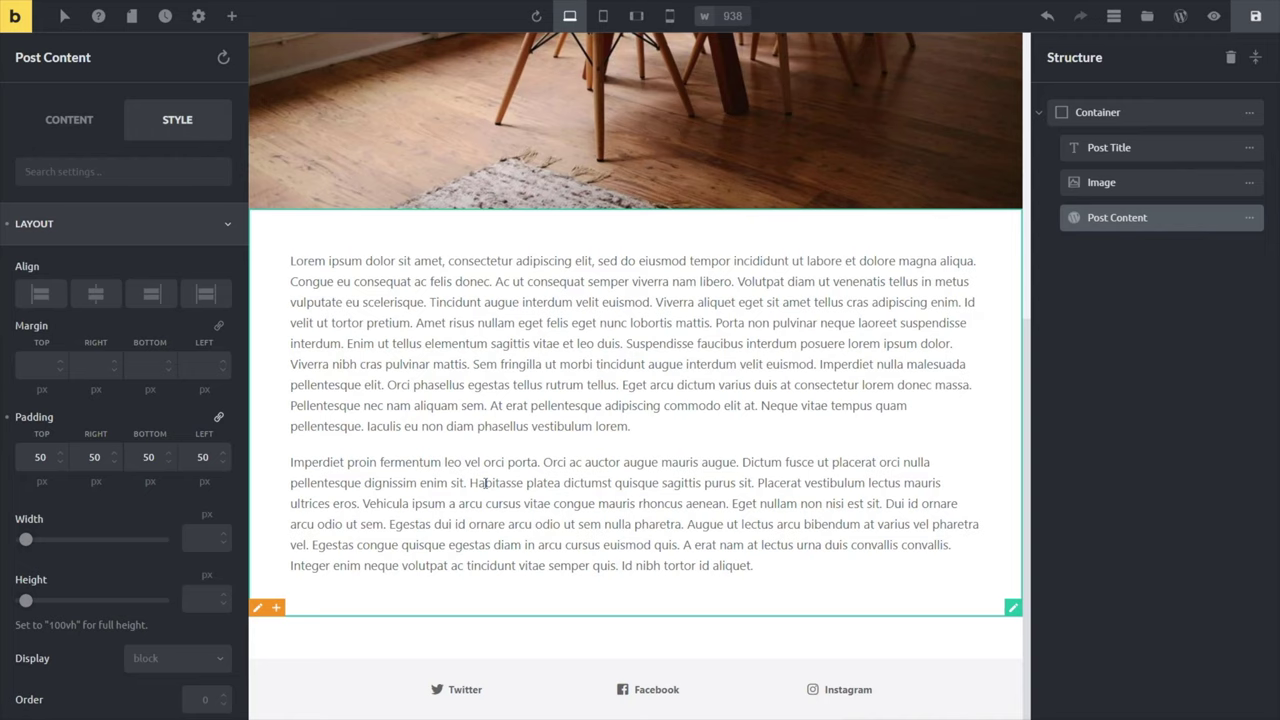
scroll(485, 483, "up", 5)
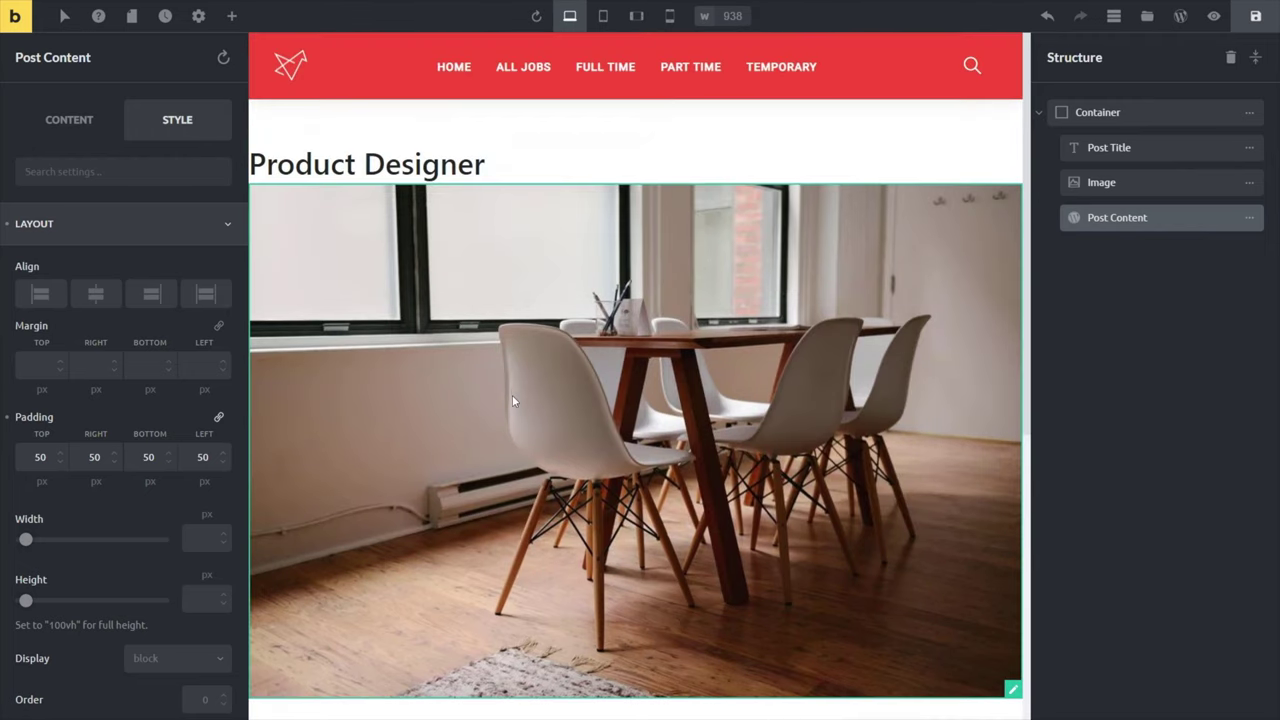
scroll(512, 392, "down", 5)
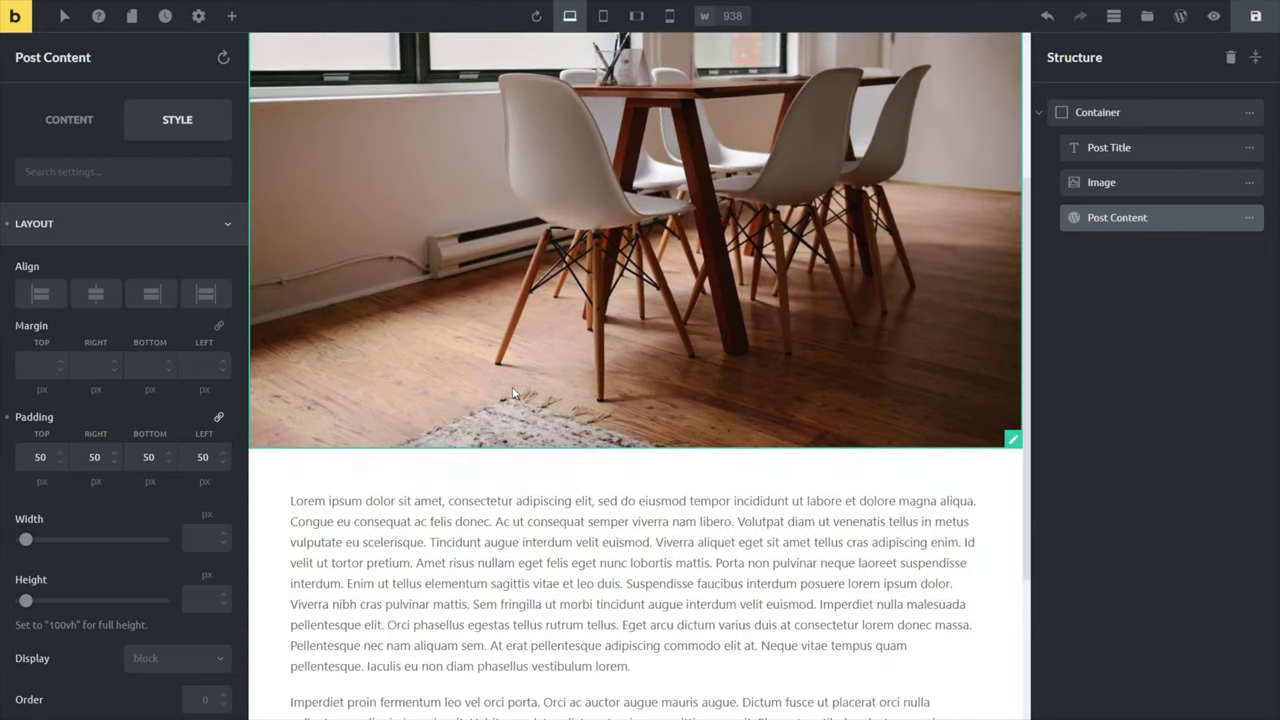
scroll(510, 388, "down", 1)
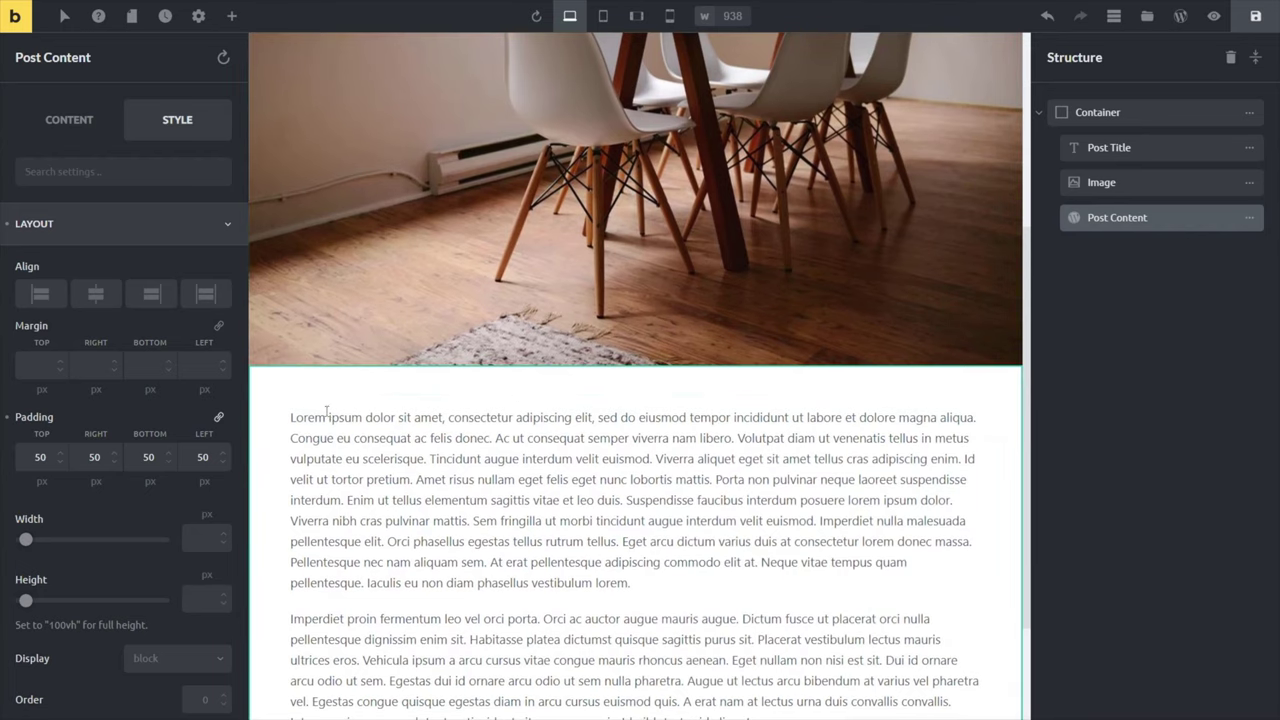
Add a Text element between the featured image and the Post Content element inside the container
left_click(232, 20)
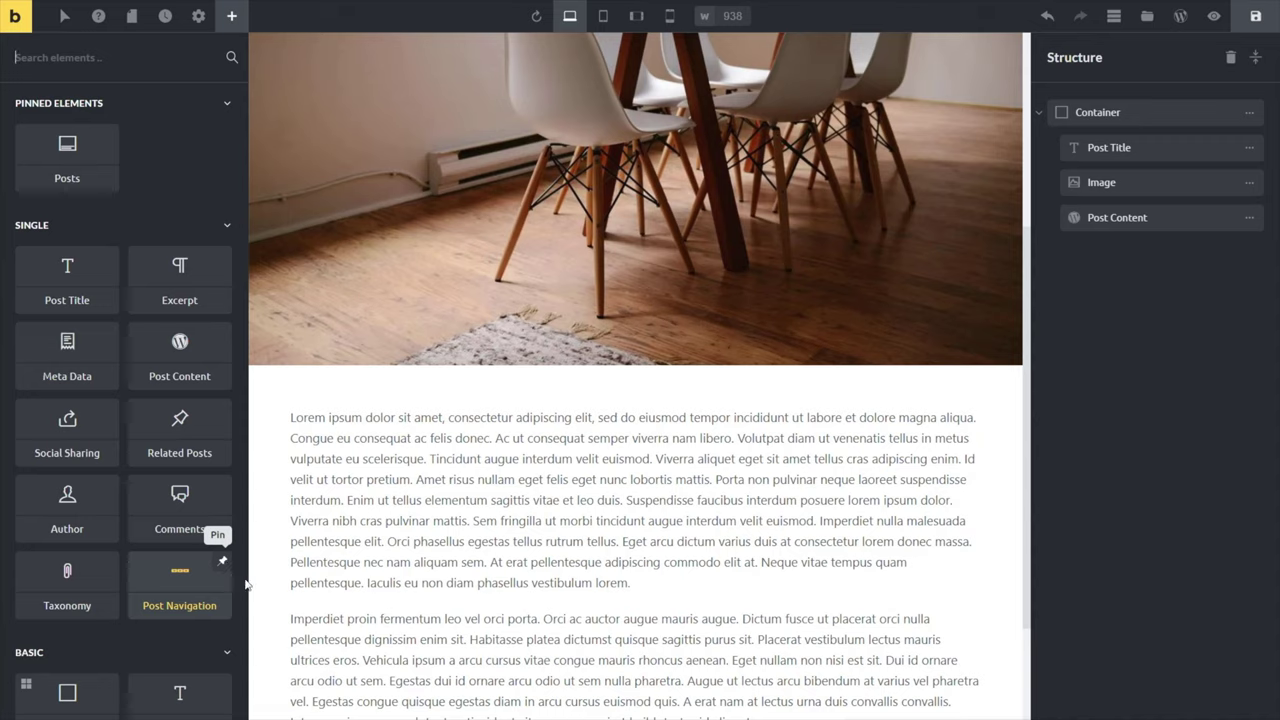
scroll(120, 566, "down", 3)
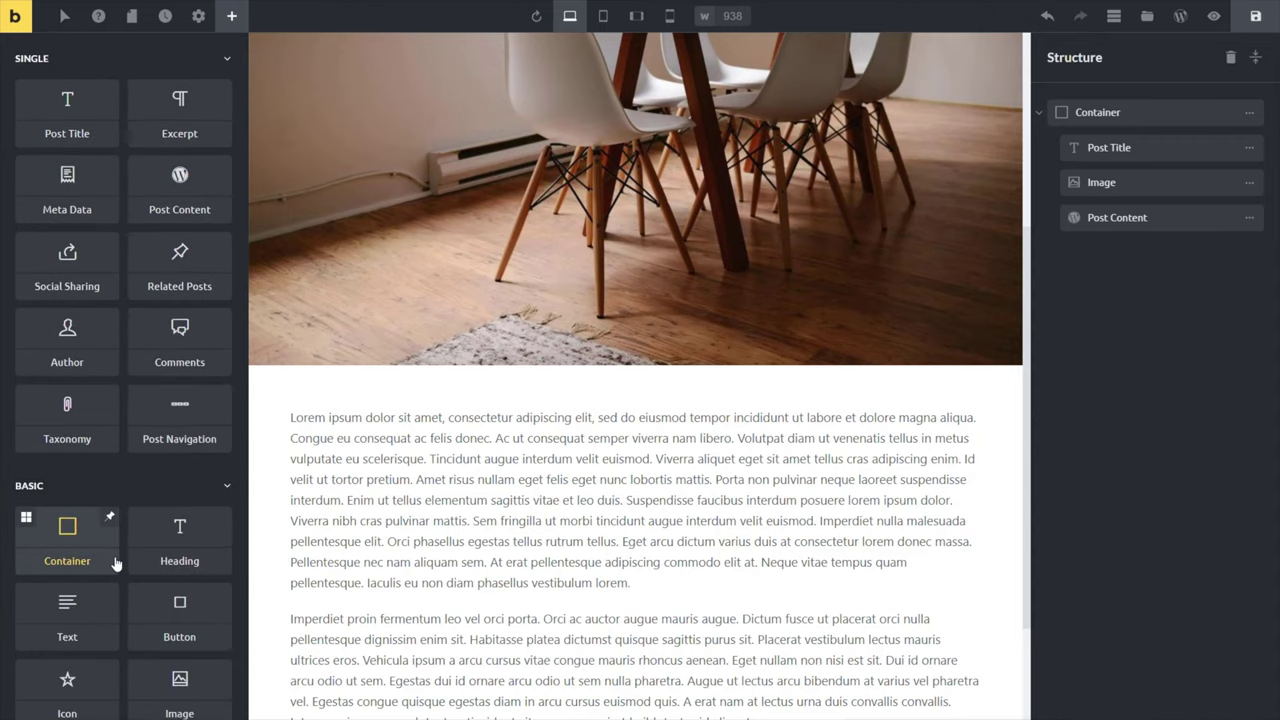
scroll(115, 566, "down", 2)
left_click_drag(70, 530, 358, 425)
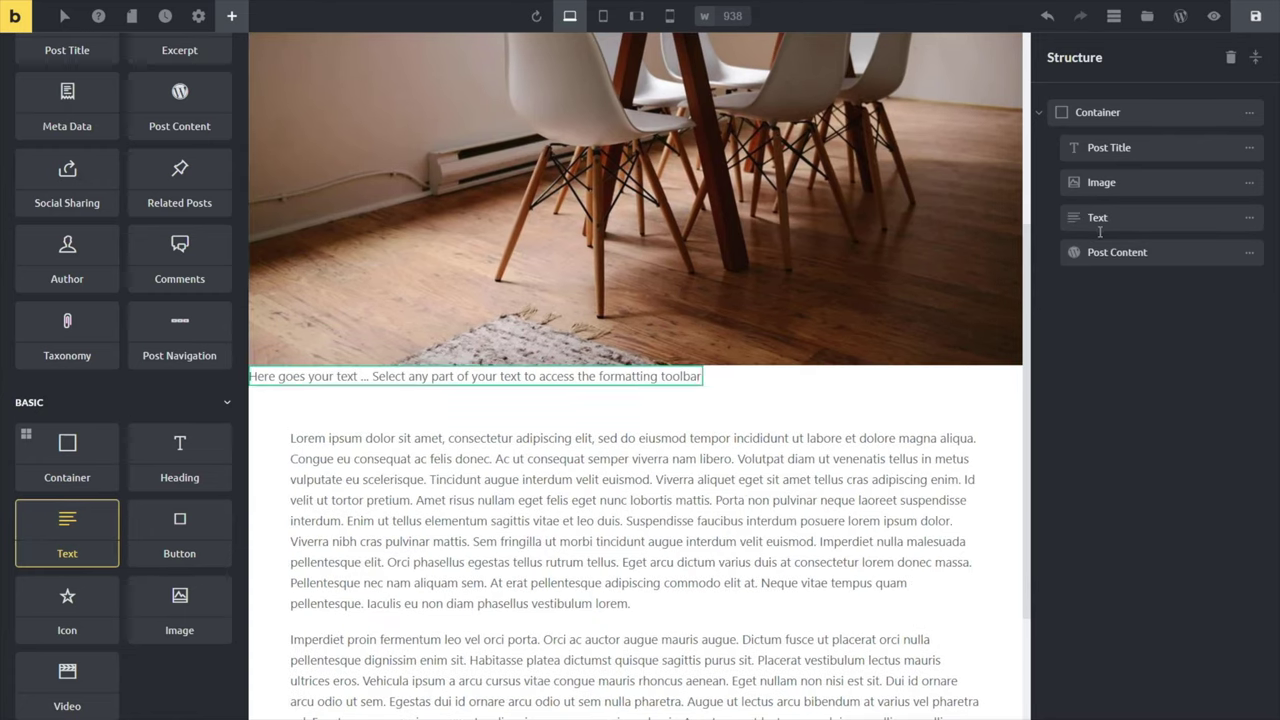
left_click_drag(1075, 252, 1078, 217)
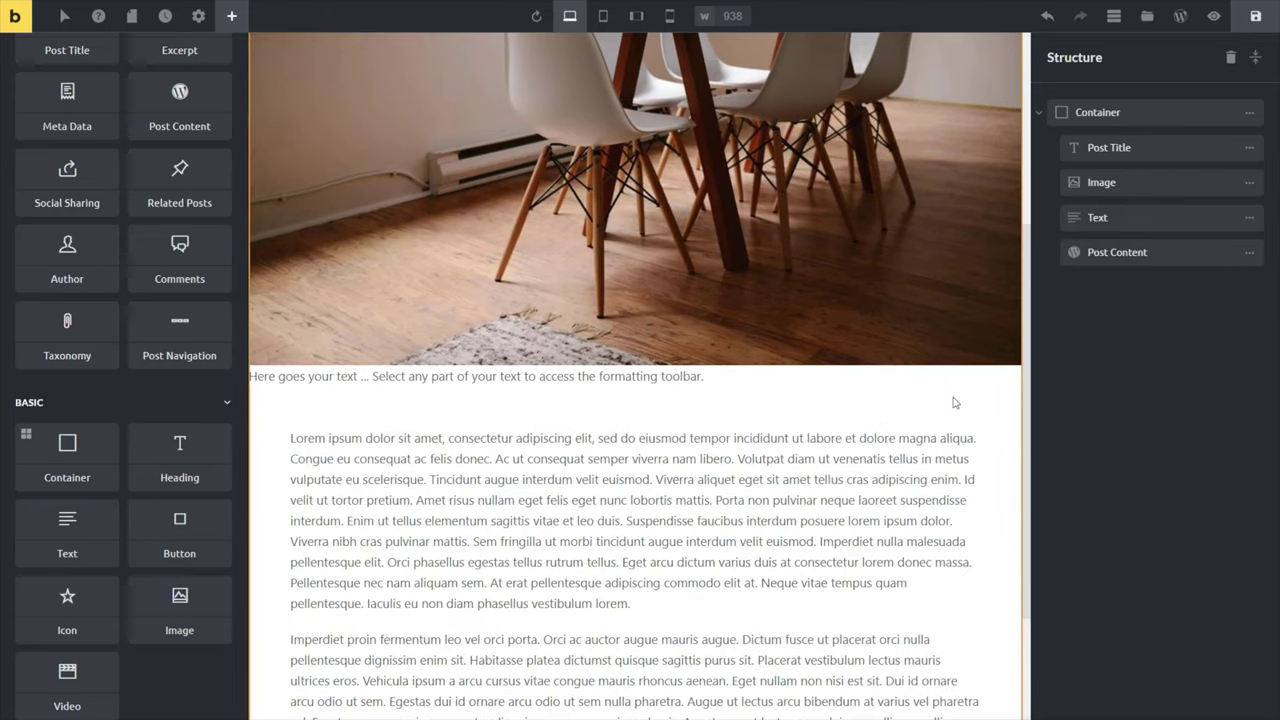
Replace the Text element's placeholder text with "Salary £" followed by the ACF Annual Salary dynamic data
left_click(1075, 217)
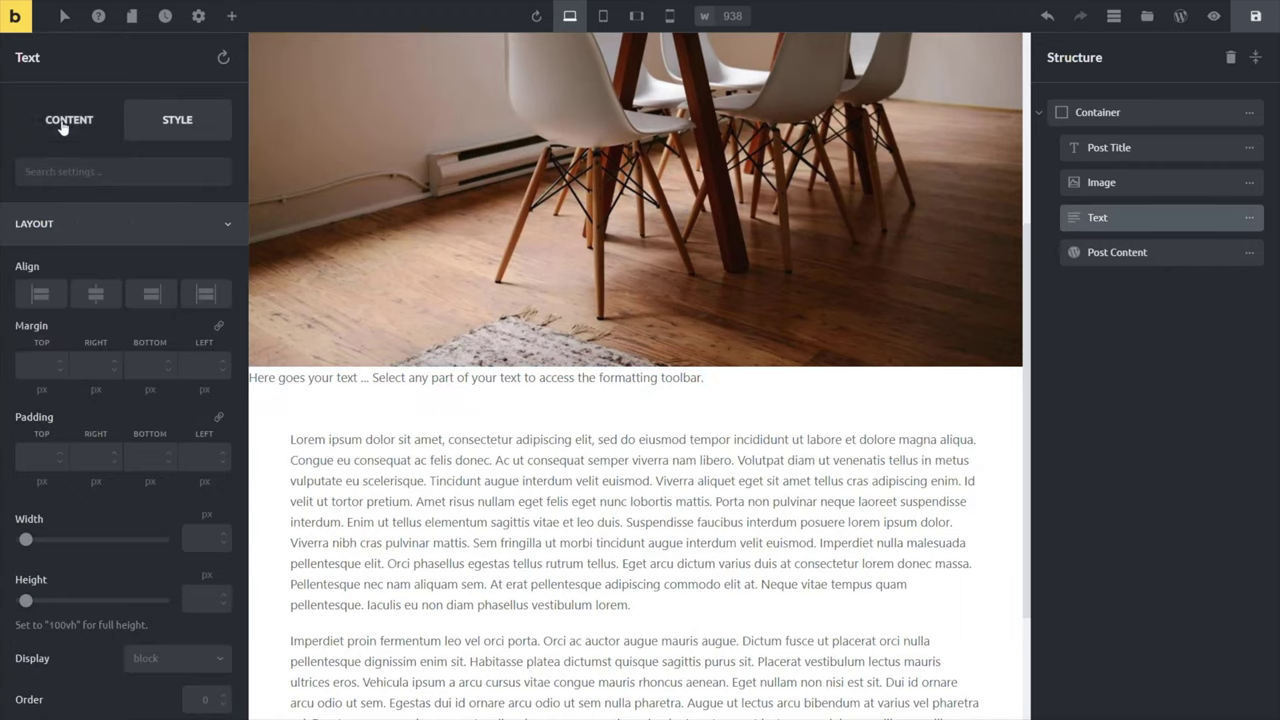
left_click(62, 124)
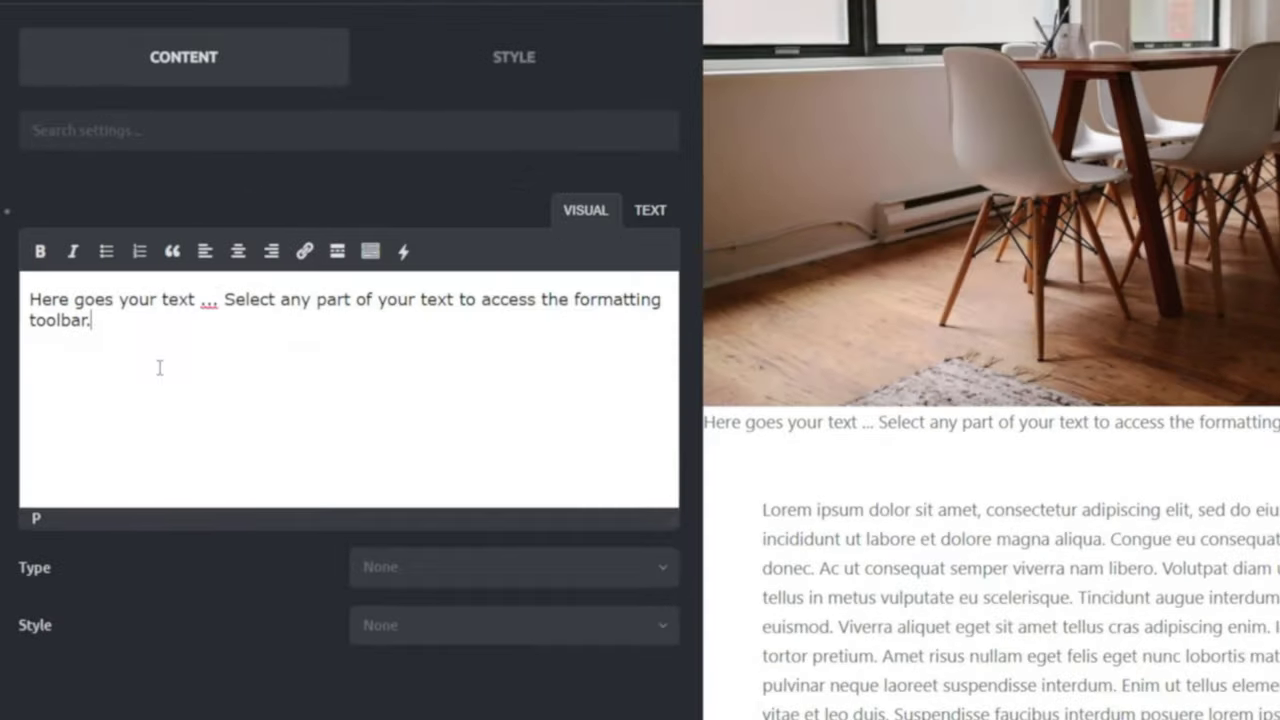
left_click_drag(92, 320, 28, 299)
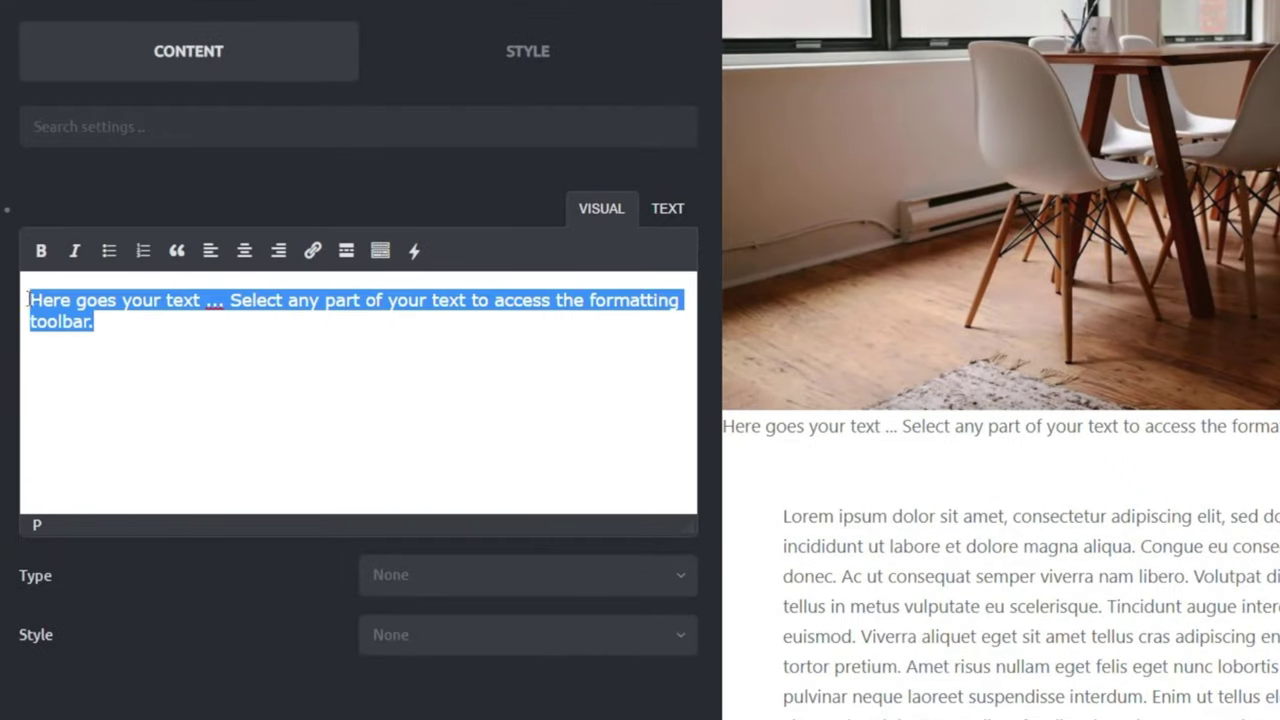
key("BackSpace")
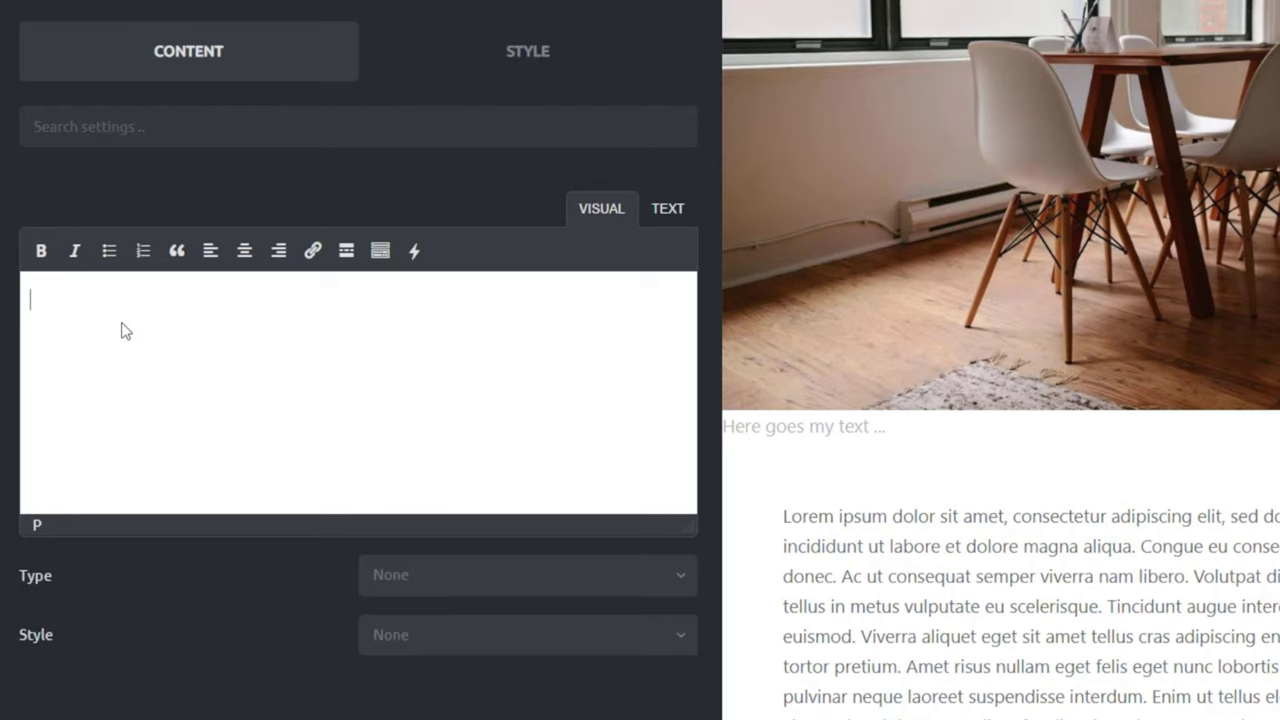
type("Sa")
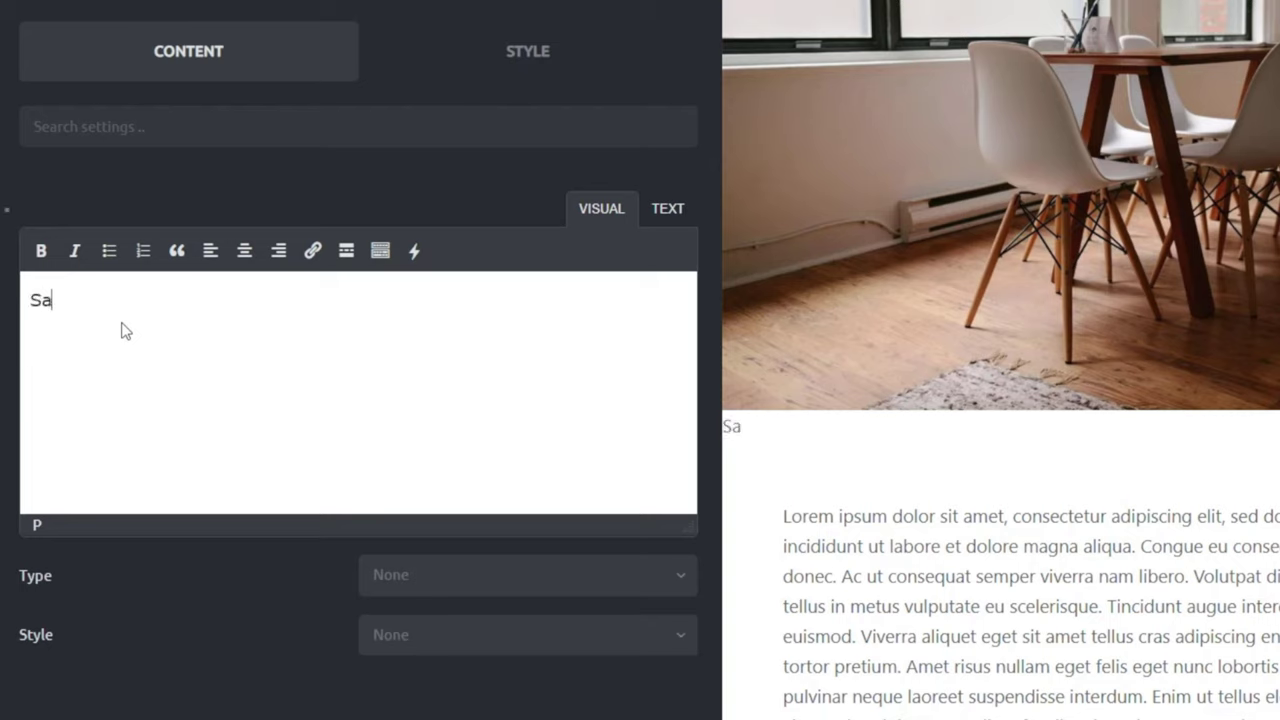
type("lary £")
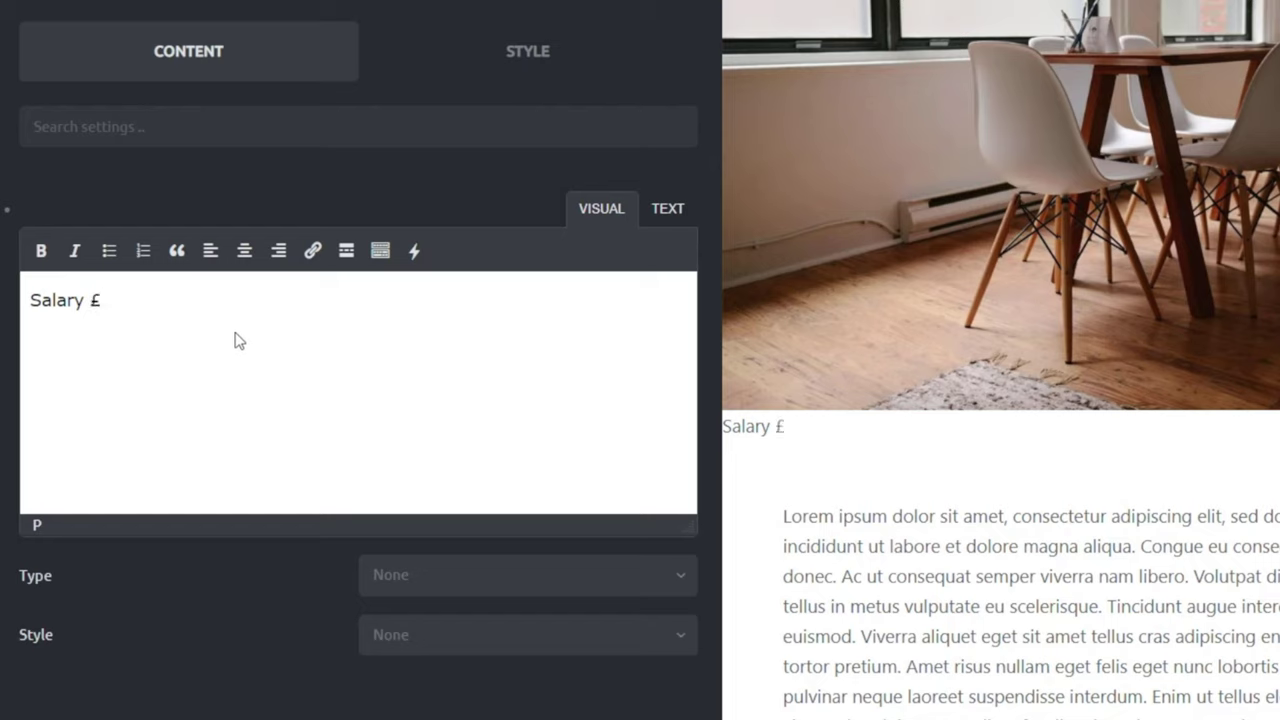
left_click(416, 252)
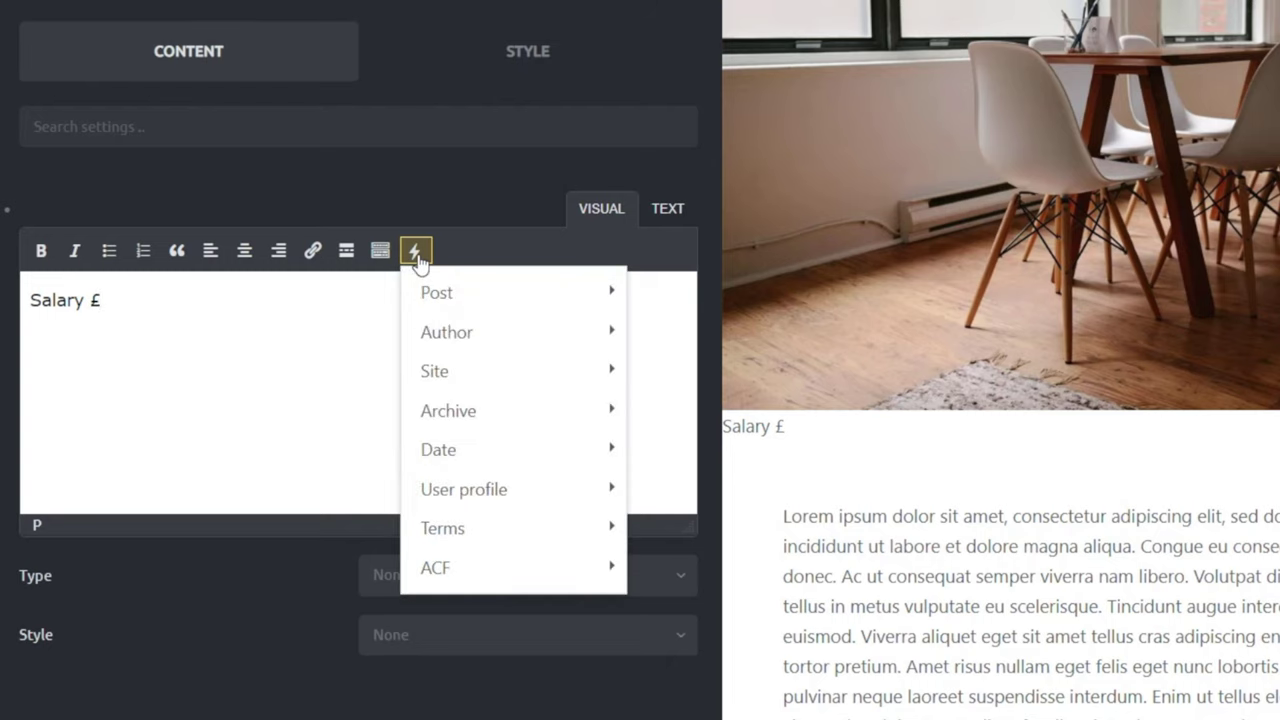
mouse_move(480, 565)
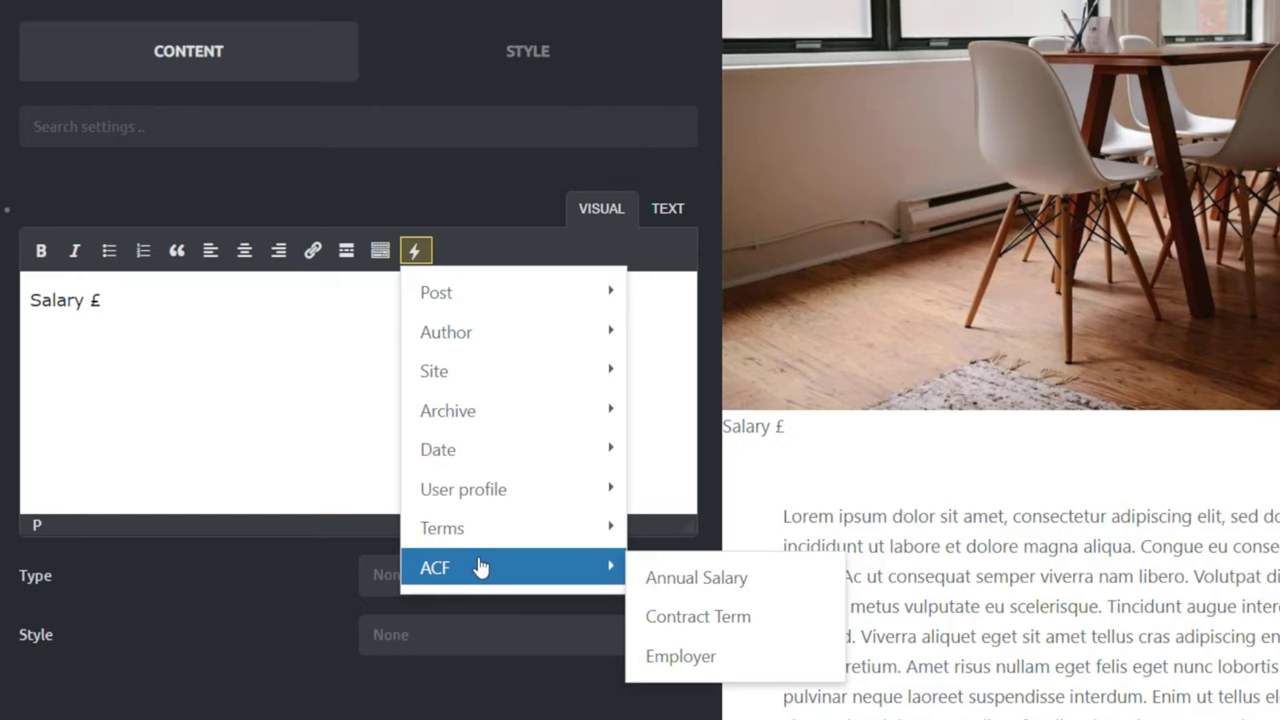
left_click(672, 580)
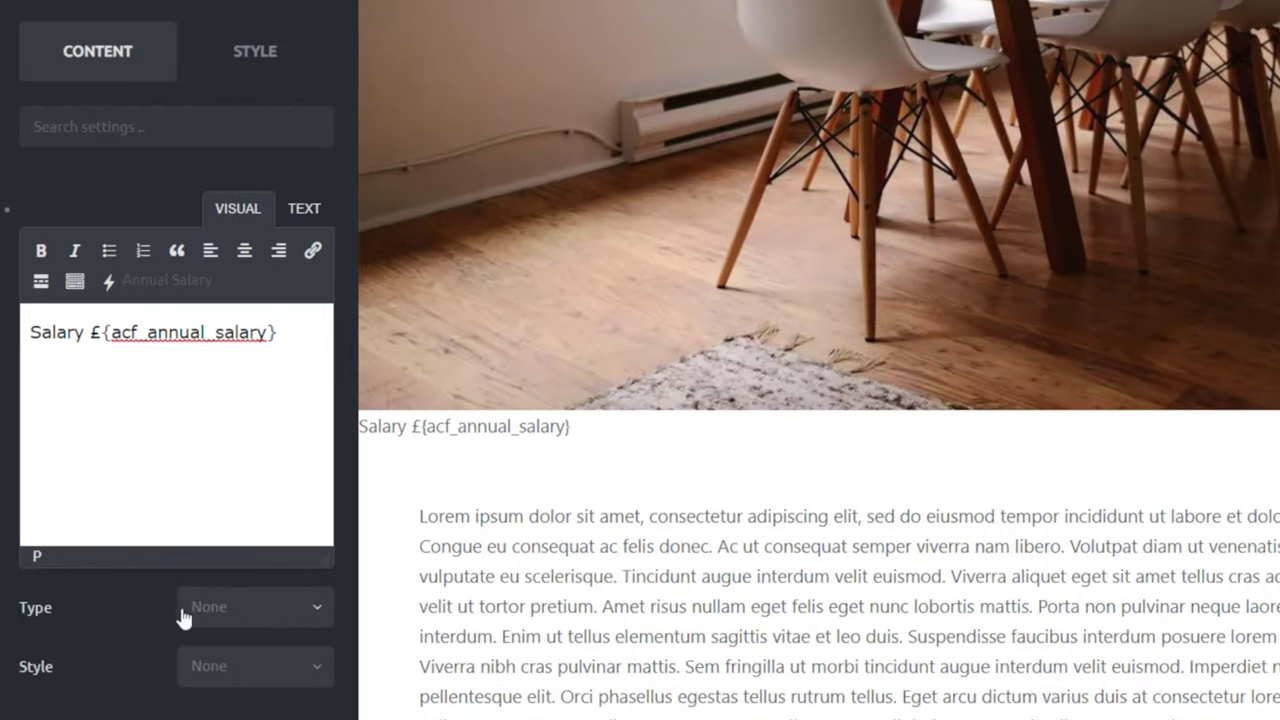
left_click(264, 618)
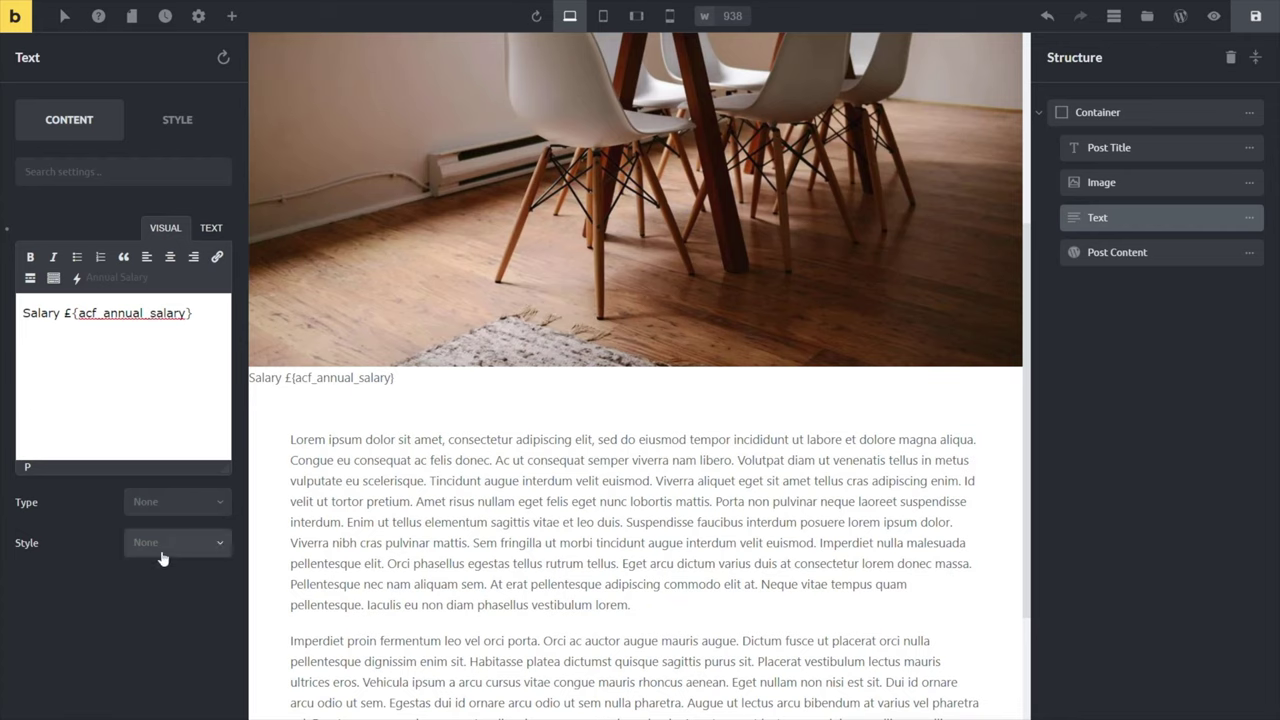
left_click(163, 556)
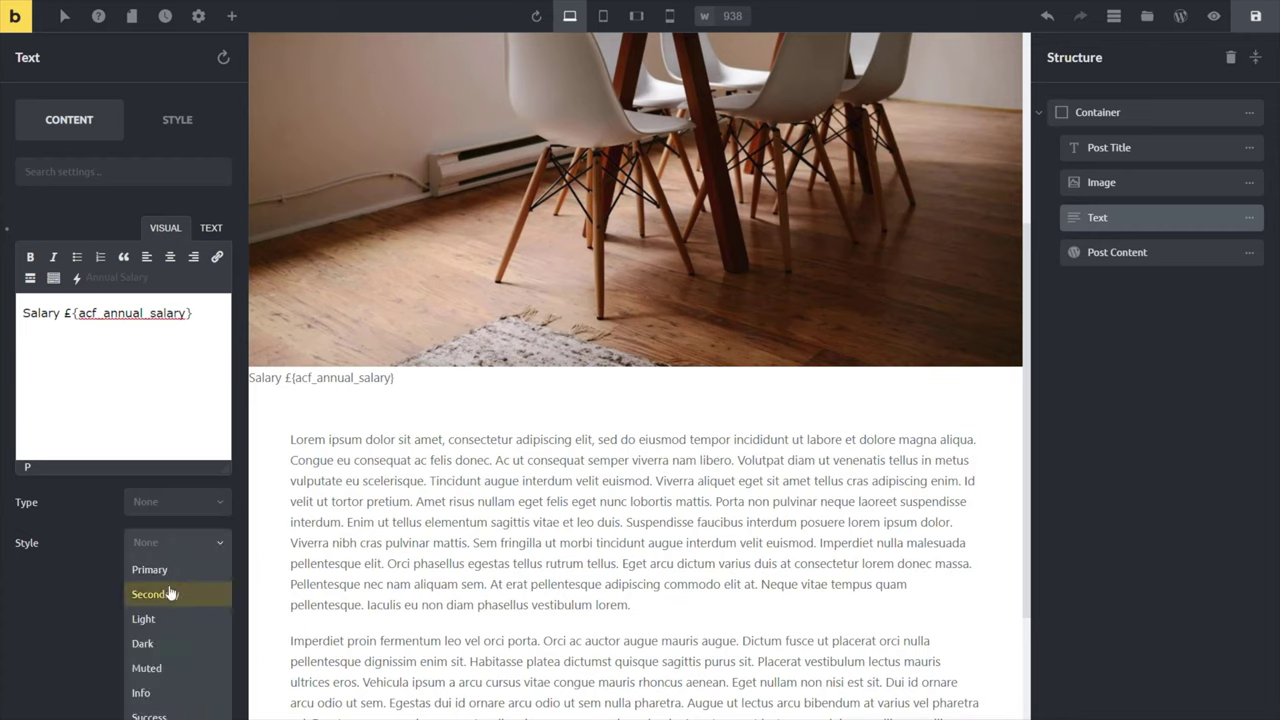
left_click(72, 610)
left_click(172, 120)
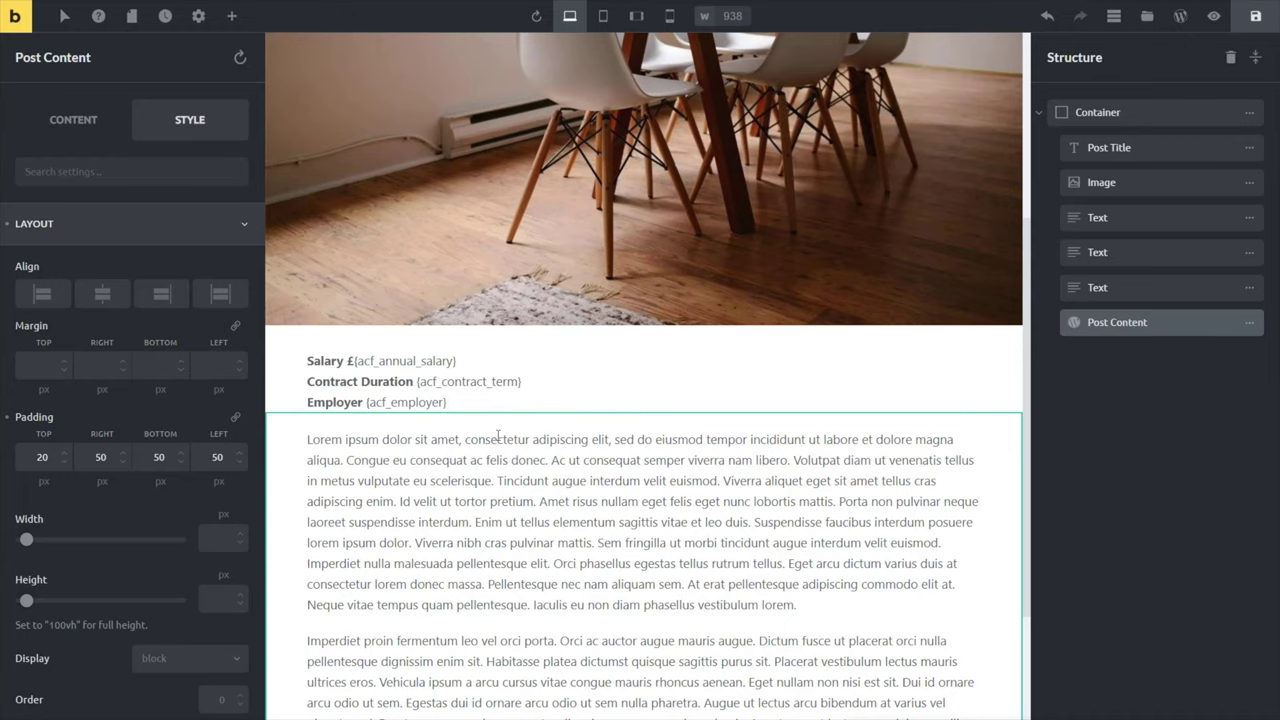
Add a second container below the job content and place a Related Posts element inside it
scroll(727, 549, "down", 2)
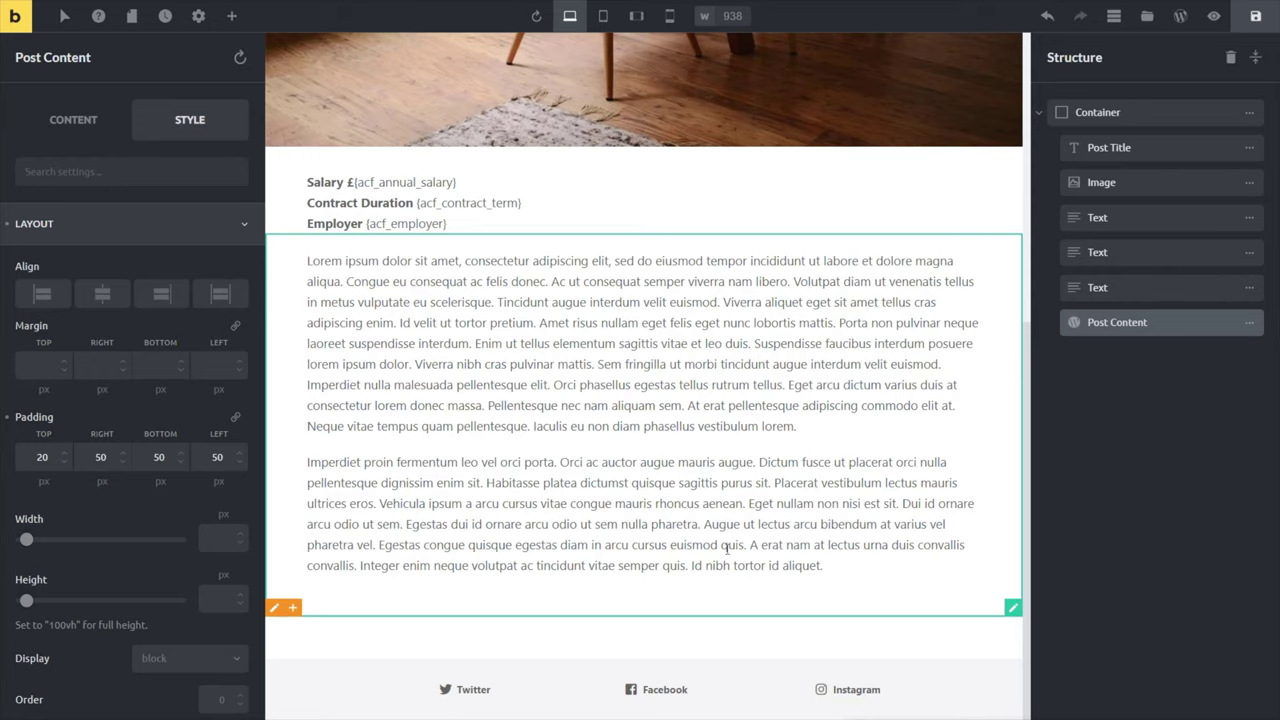
left_click(231, 16)
scroll(90, 560, "down", 3)
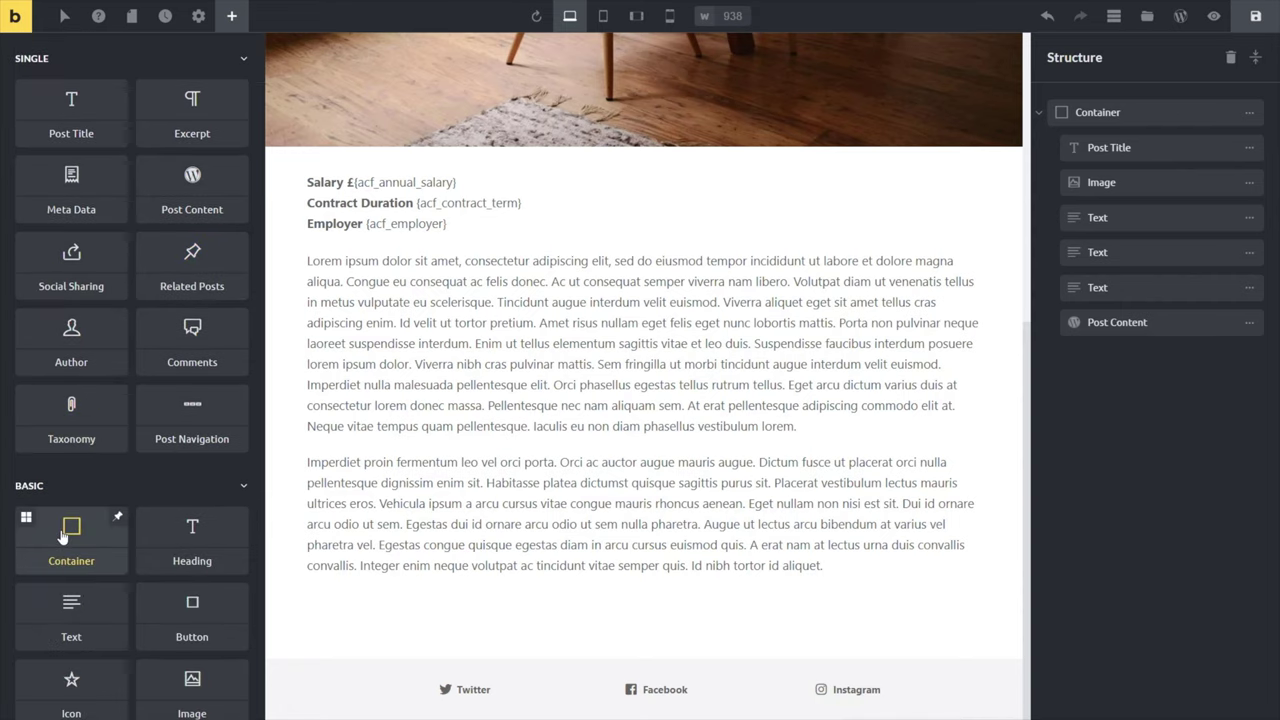
left_click(62, 537)
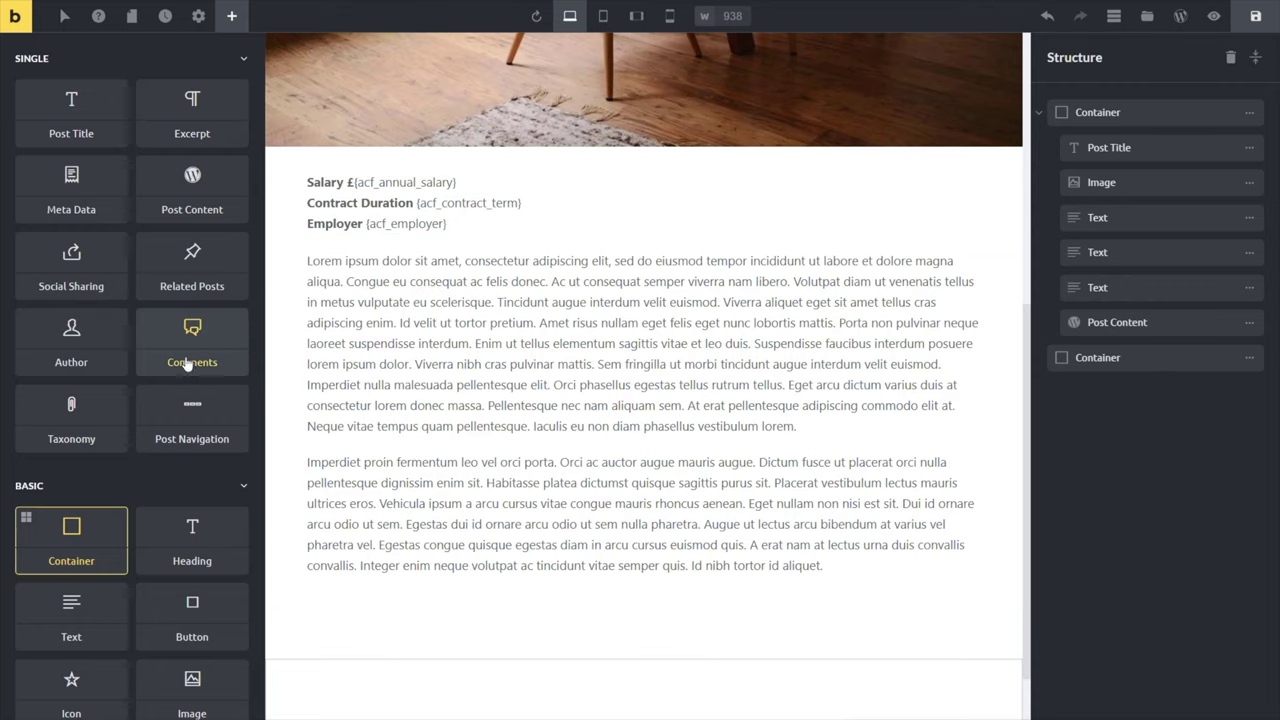
mouse_move(180, 257)
left_click_drag(180, 257, 396, 657)
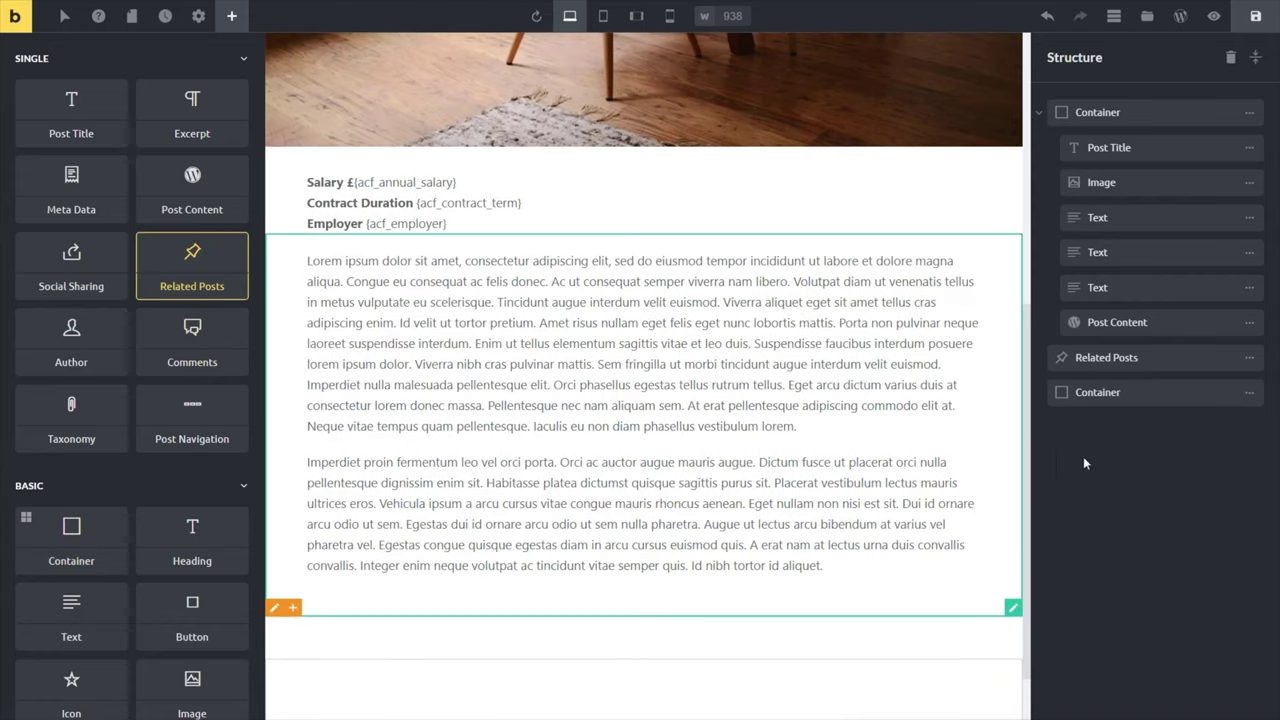
left_click_drag(1068, 360, 1105, 382)
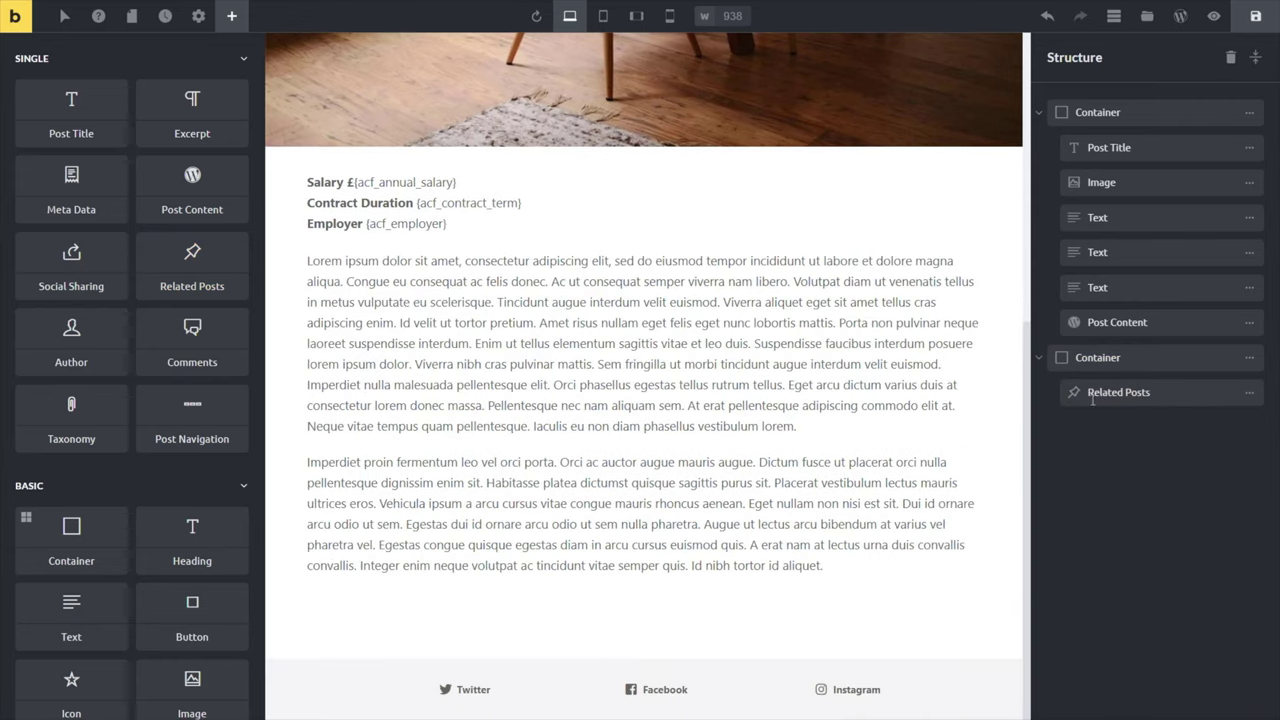
Replace Categories and Tags with Job Types as the common taxonomy of the Related Posts query
left_click(1193, 382)
scroll(150, 563, "down", 4)
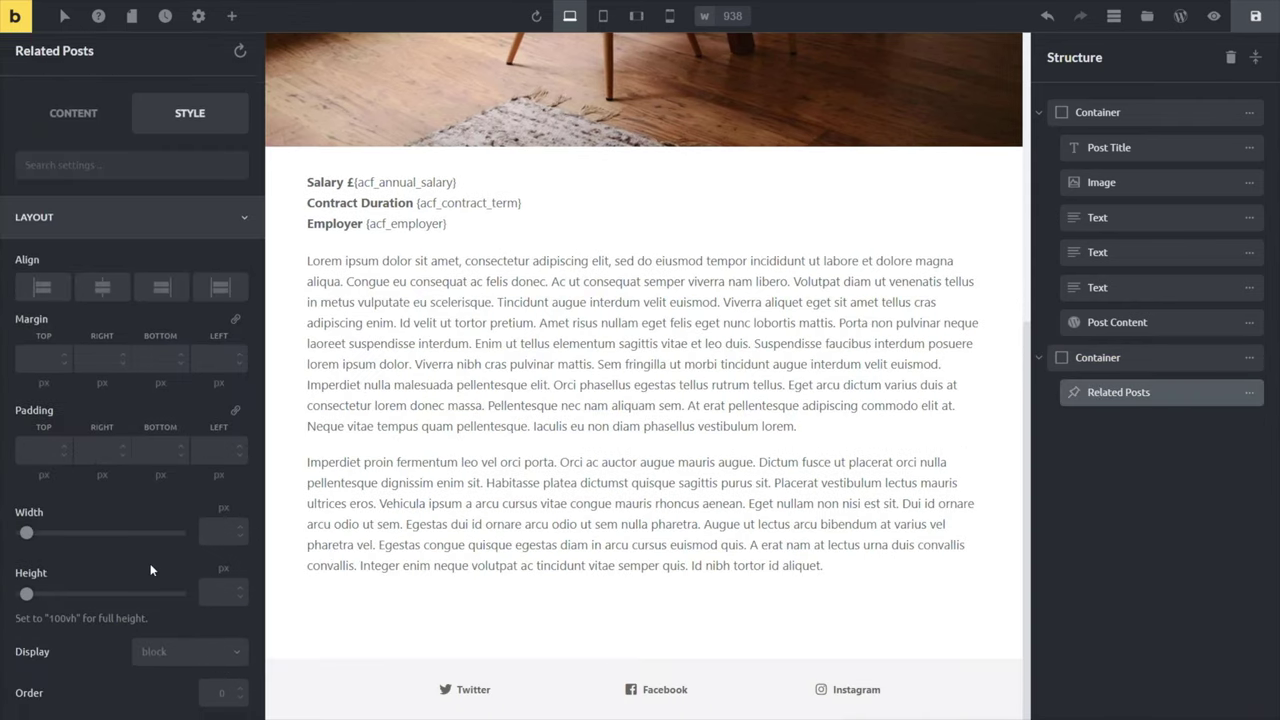
scroll(146, 555, "down", 2)
scroll(132, 470, "up", 10)
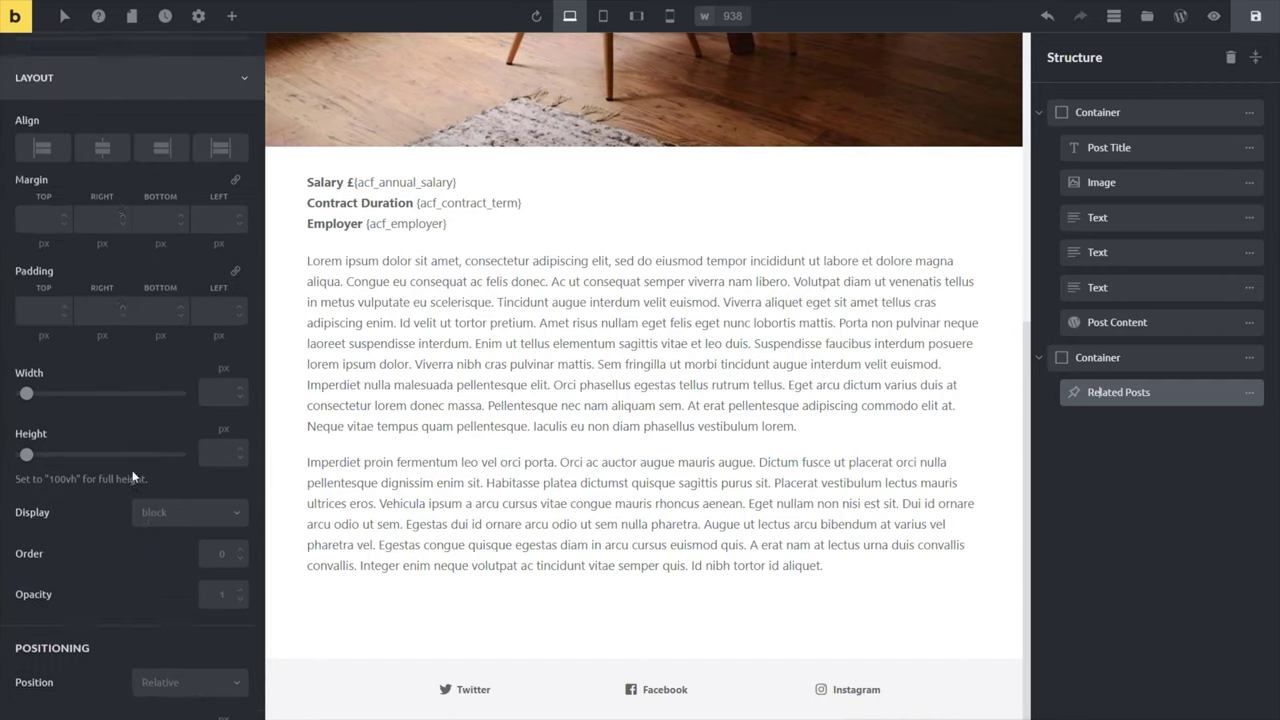
left_click(76, 122)
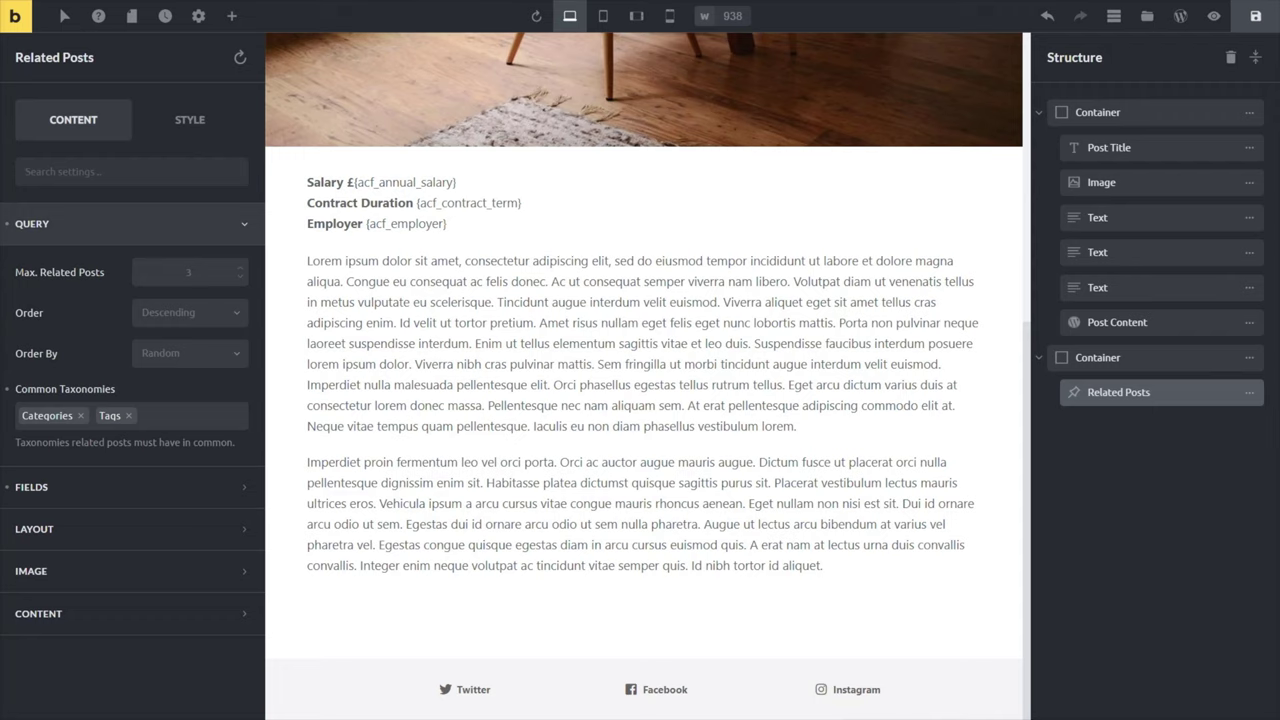
key("ctrl+s")
left_click(84, 422)
left_click(80, 418)
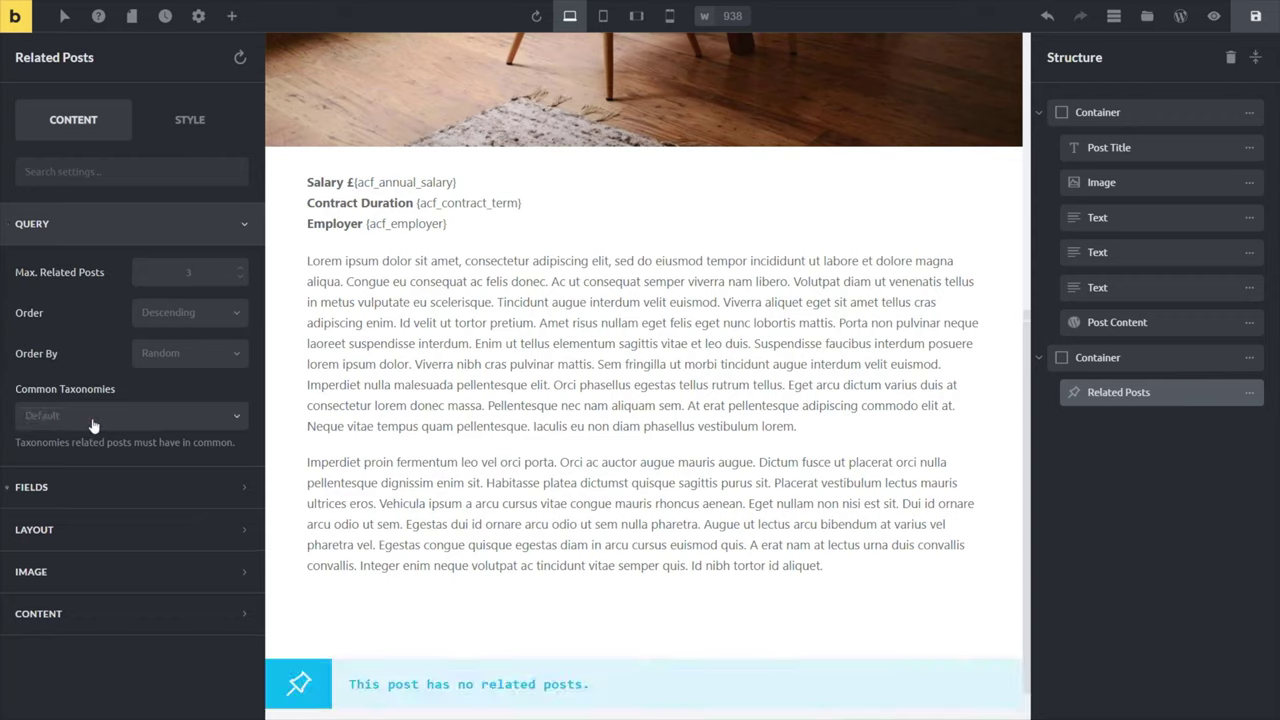
left_click(86, 425)
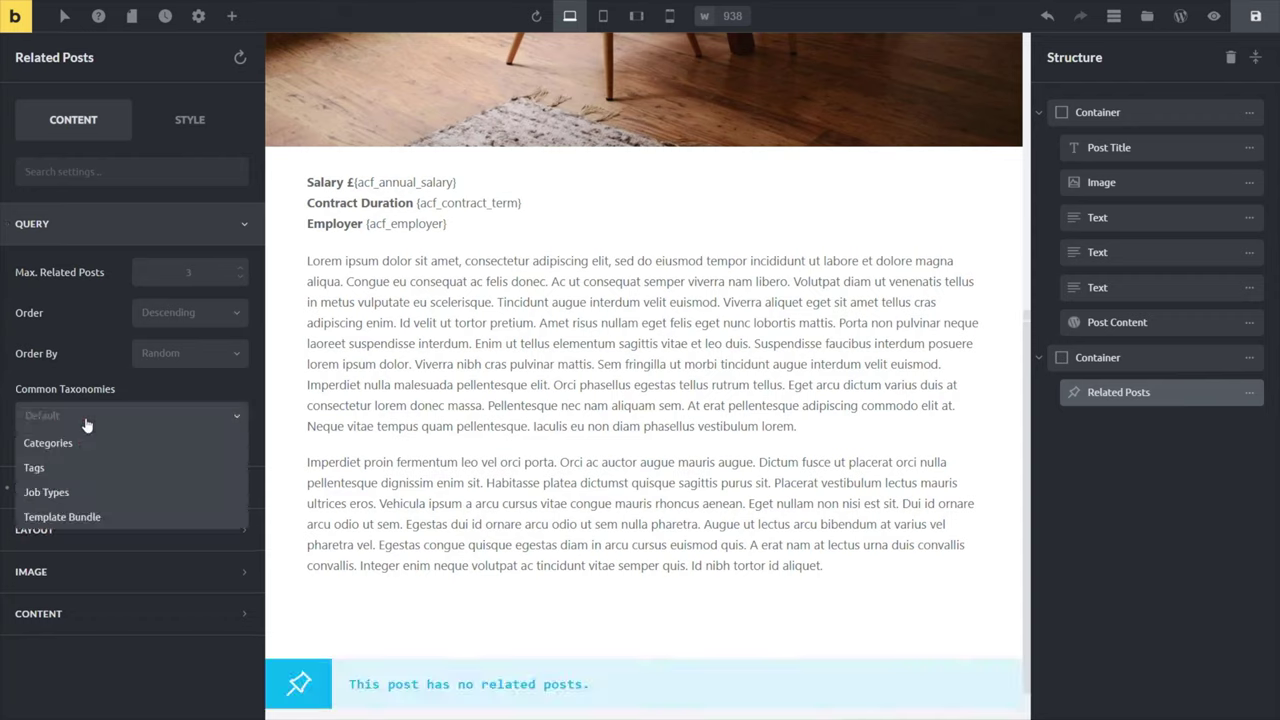
left_click(76, 491)
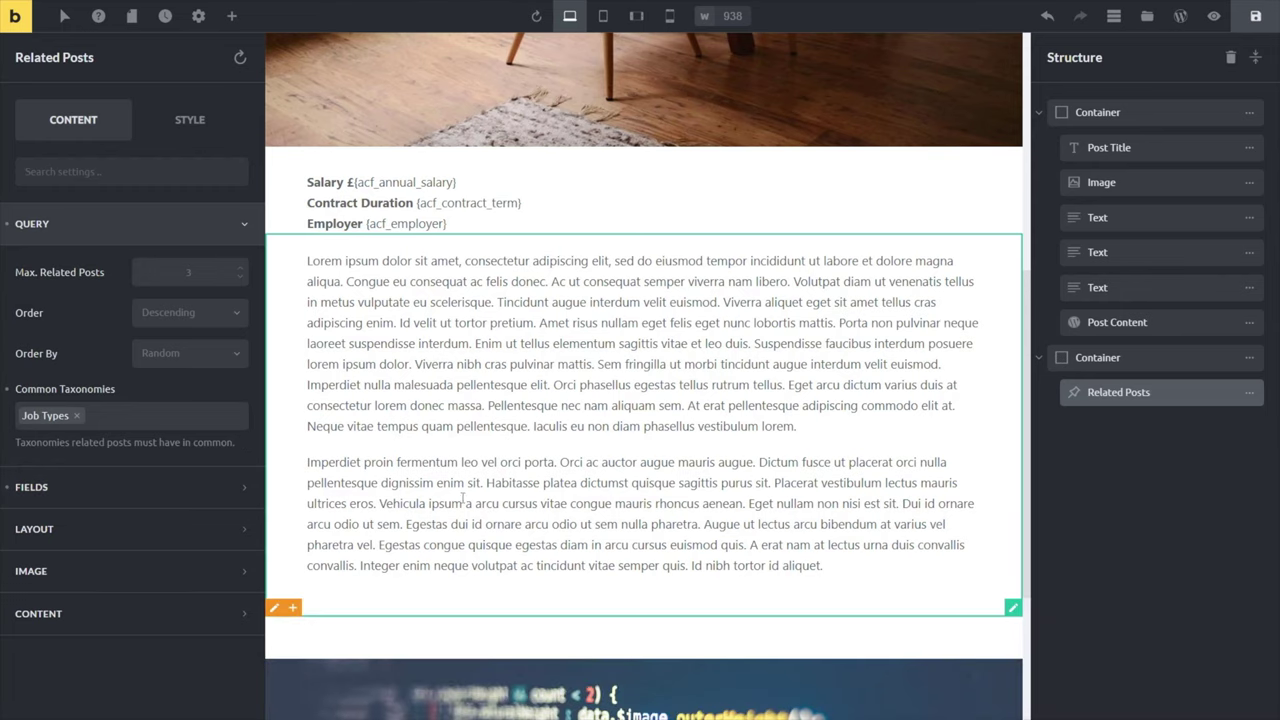
scroll(413, 497, "down", 3)
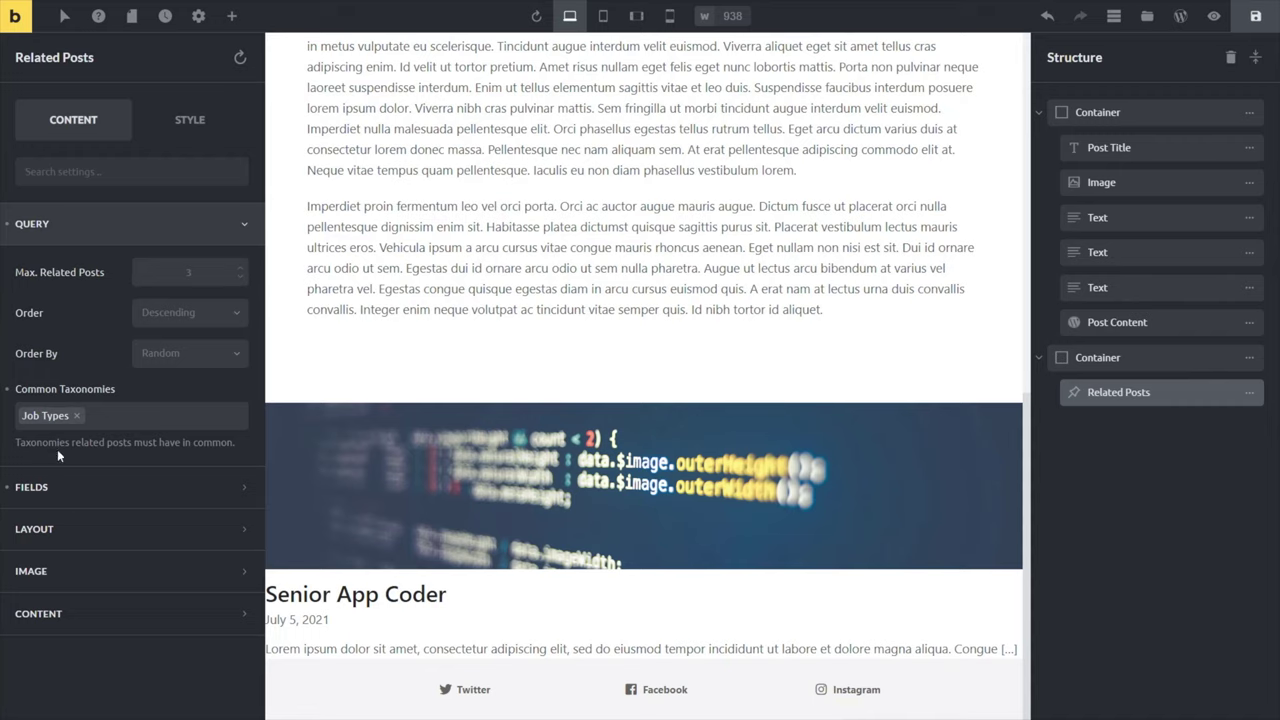
Review the Related Posts fields and image settings, and set its layout to 3 posts per row
left_click(63, 486)
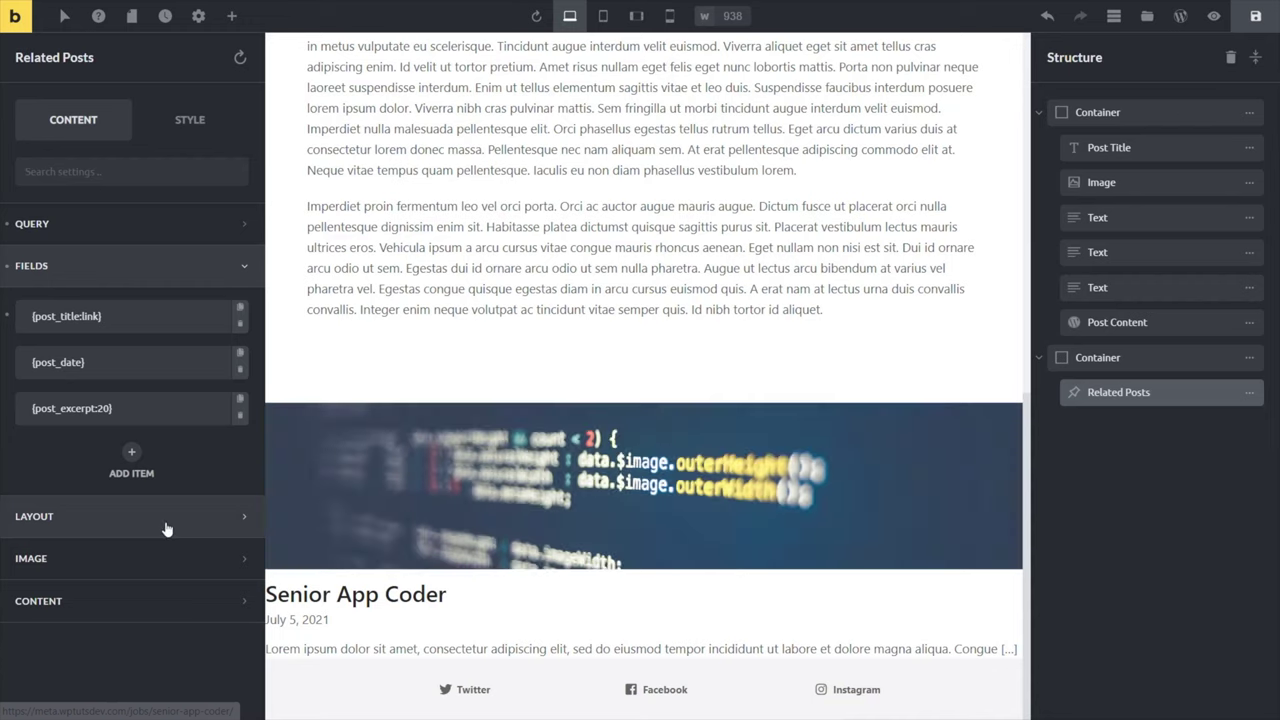
left_click(166, 558)
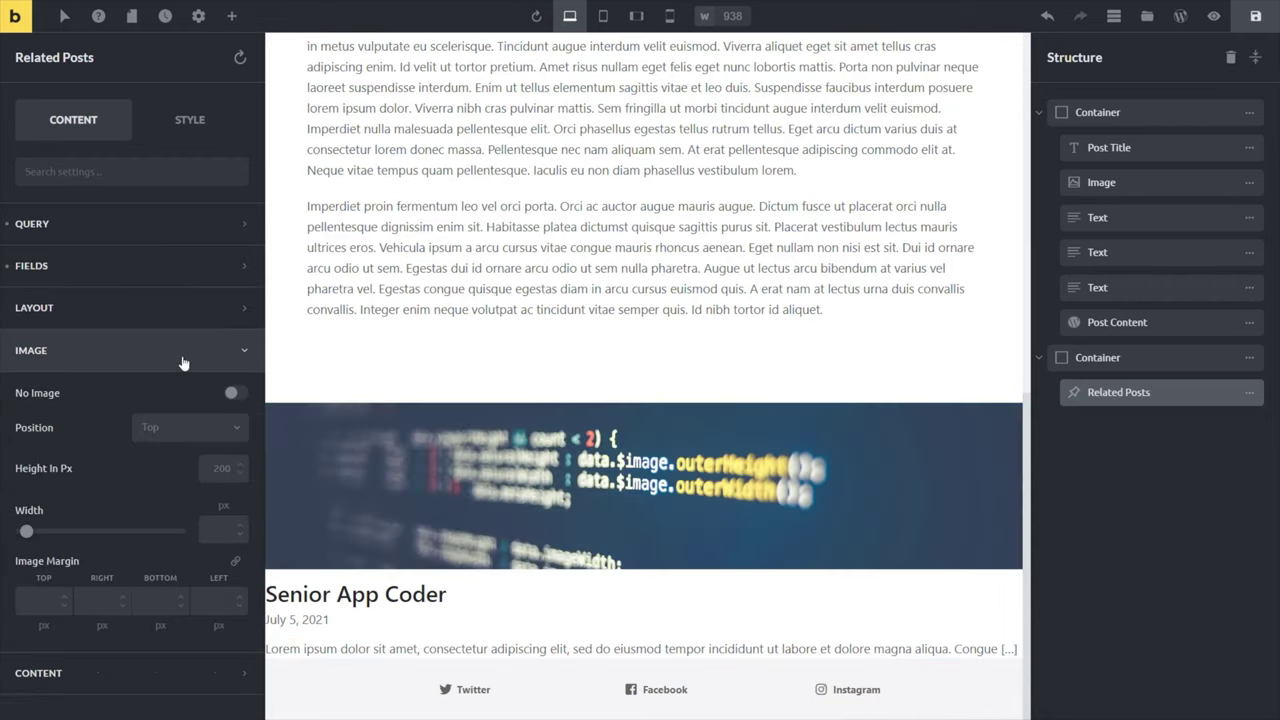
left_click(183, 360)
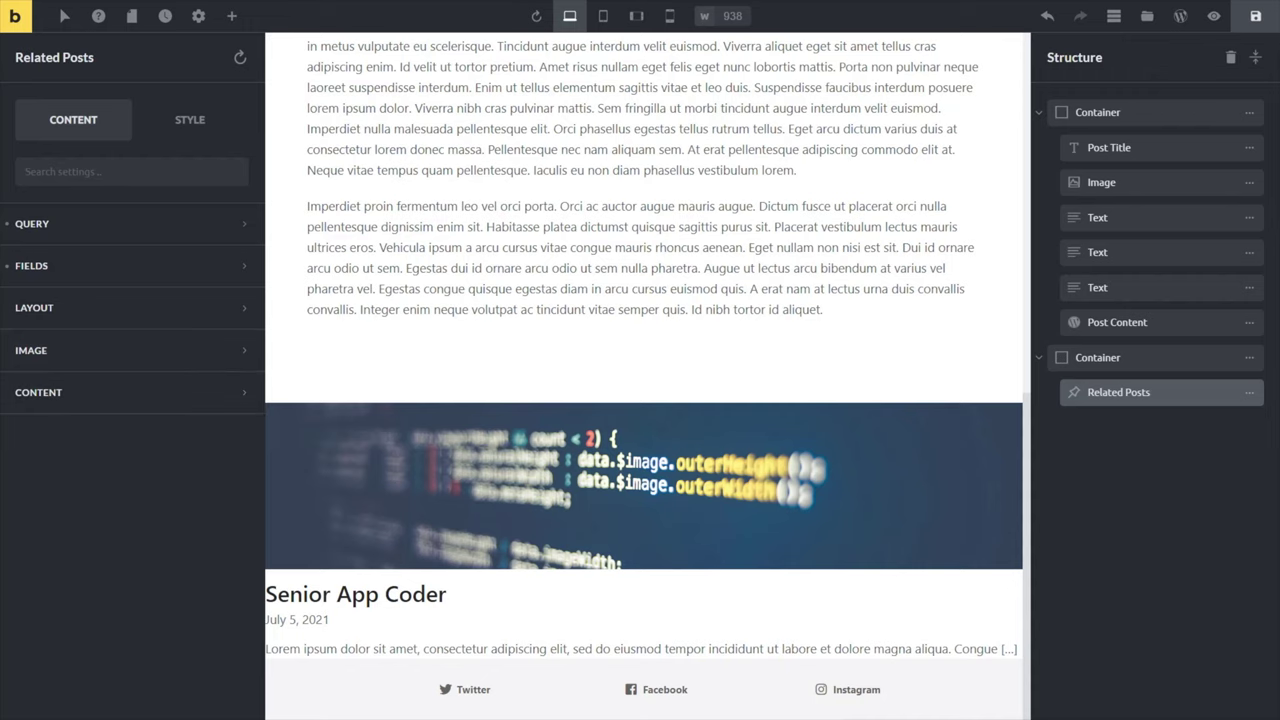
left_click(64, 310)
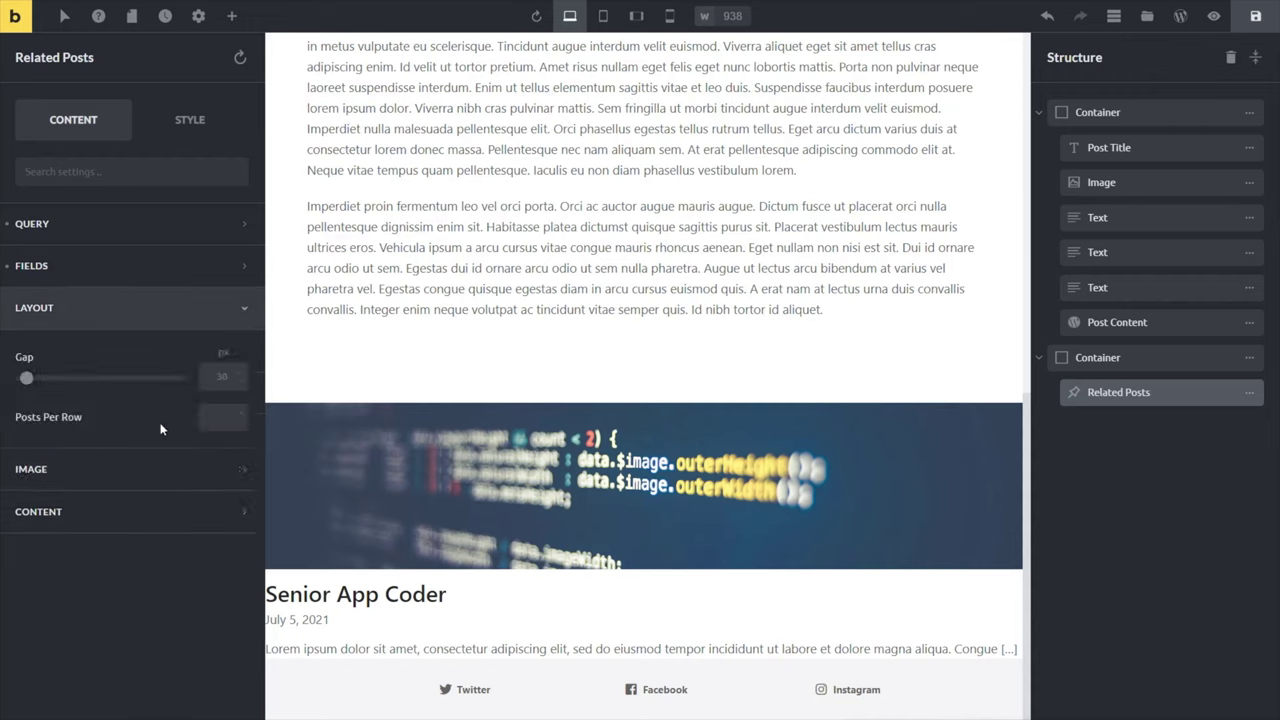
left_click(217, 417)
type("3")
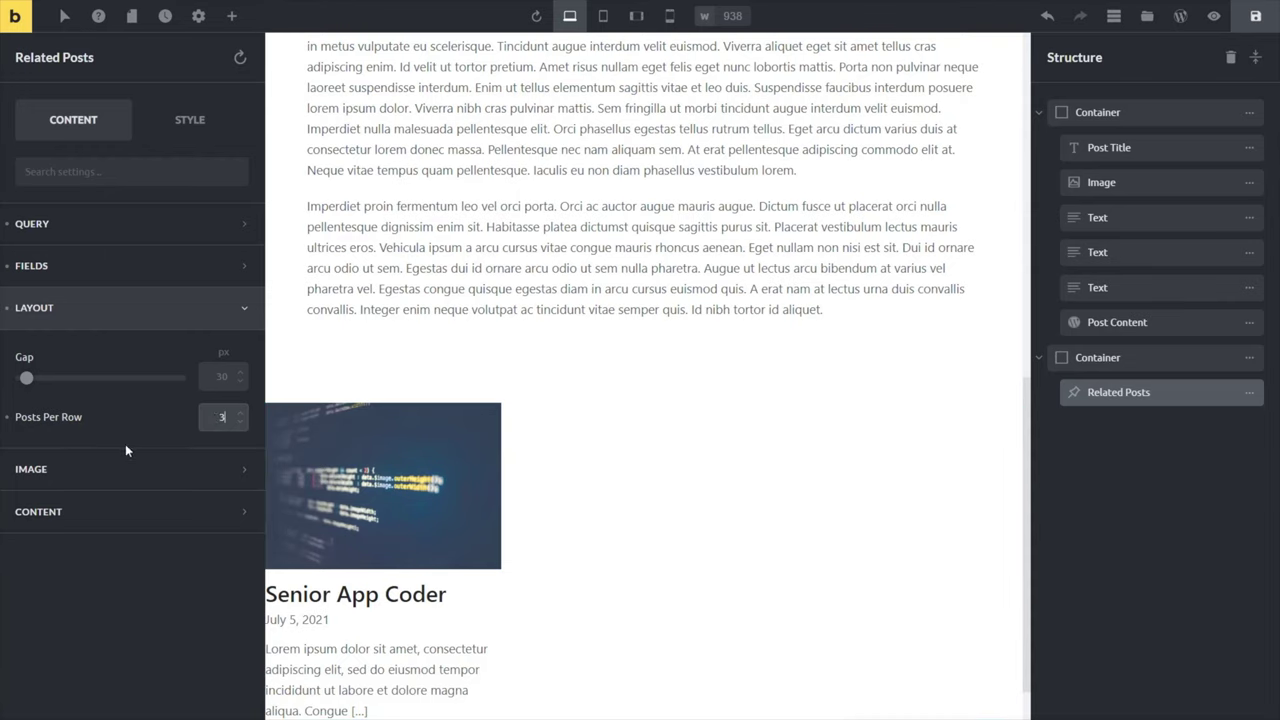
Set the Related Posts element's right and left margins to 50 px
left_click(200, 122)
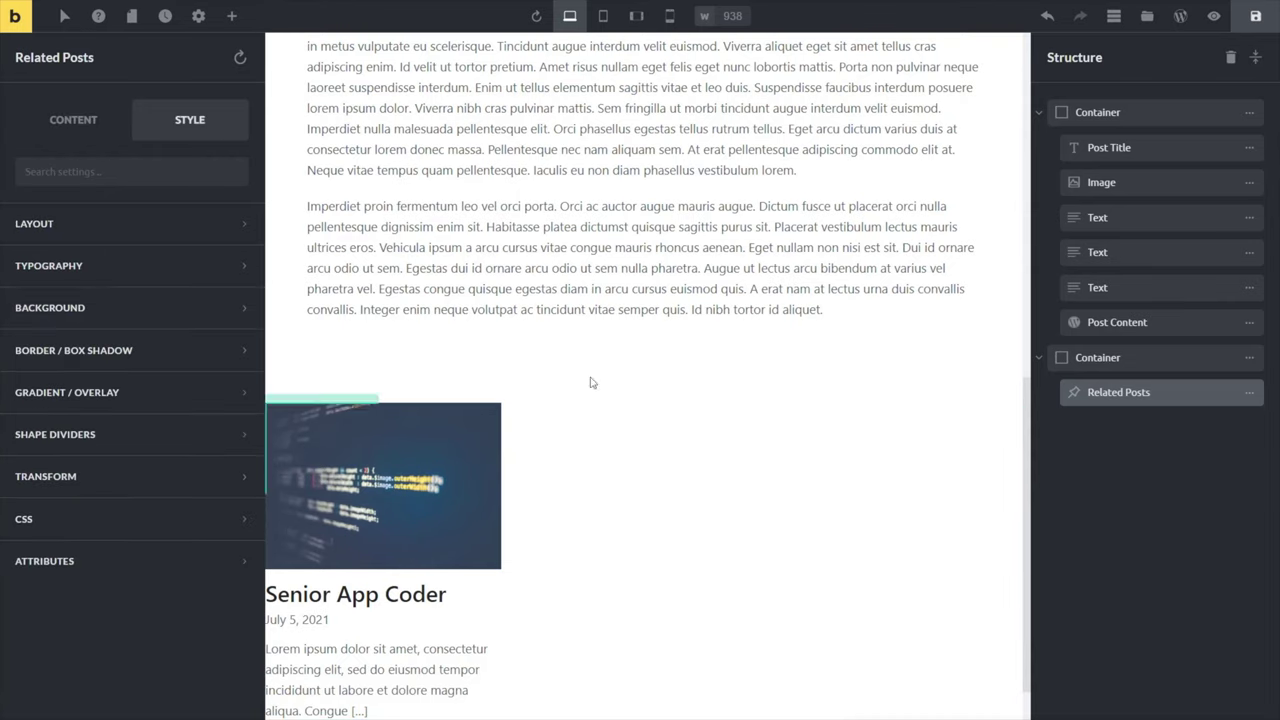
left_click(88, 229)
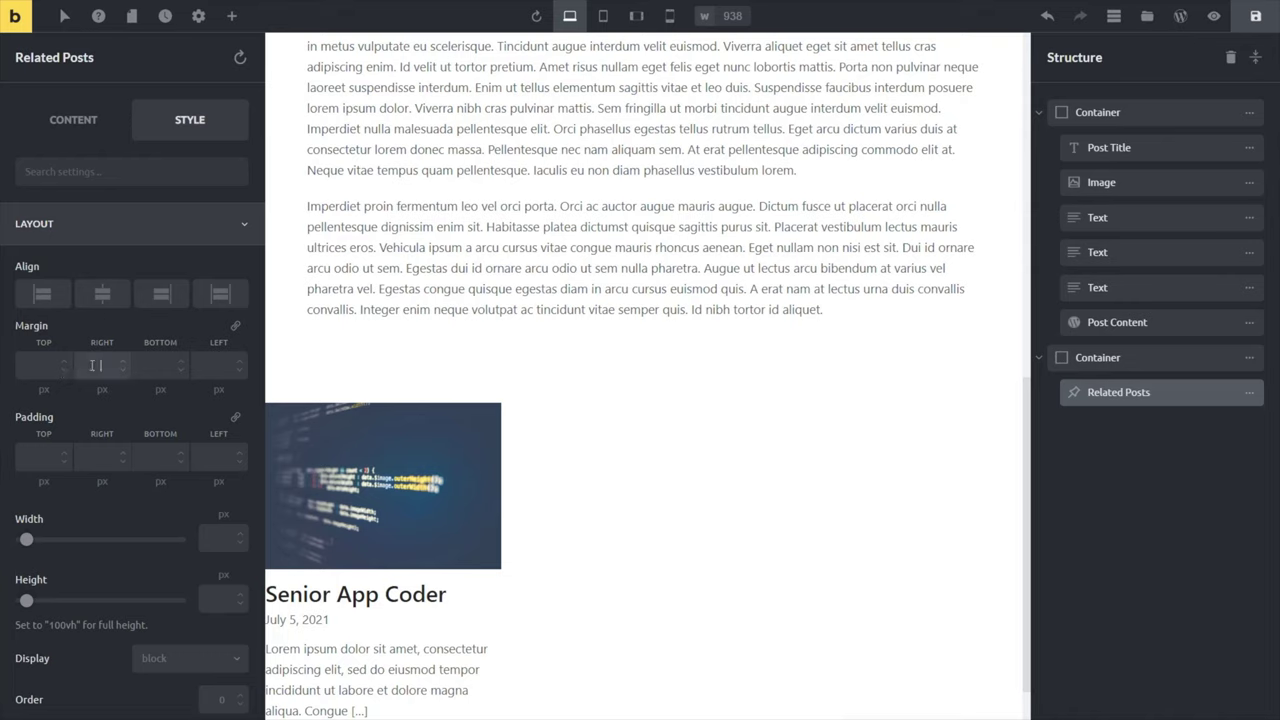
left_click(202, 365)
type("50")
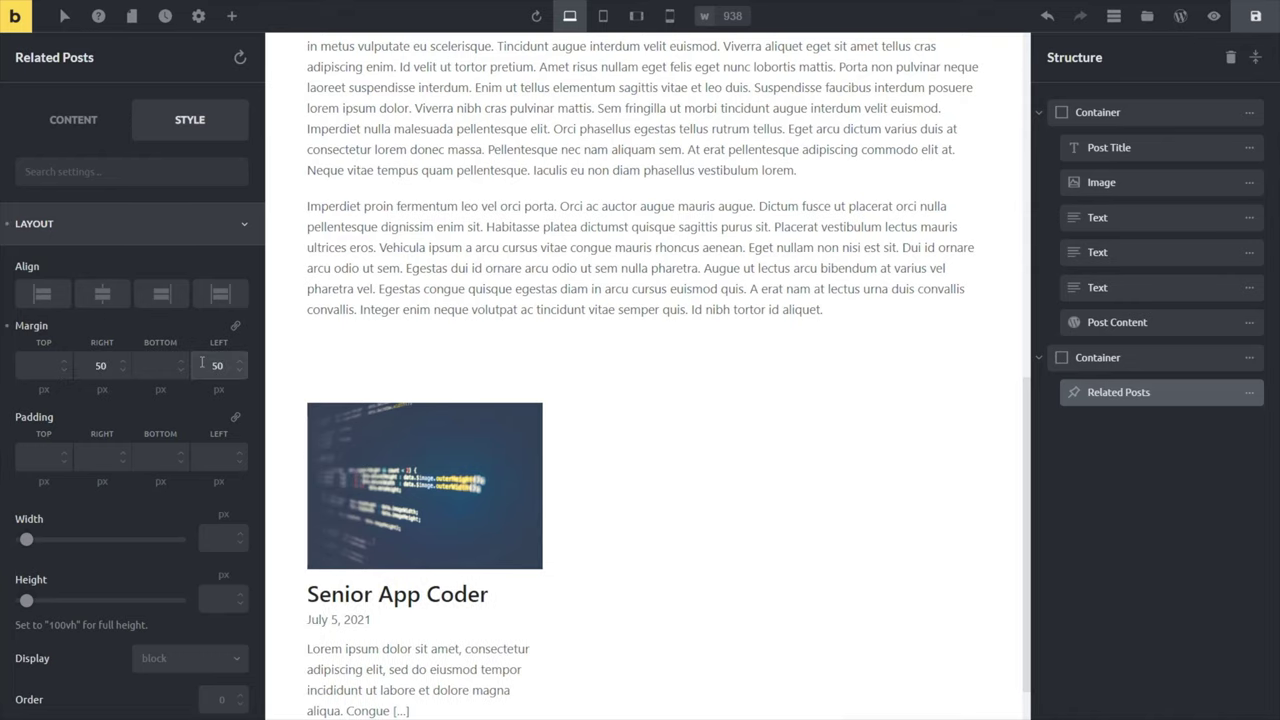
scroll(711, 548, "down", 1)
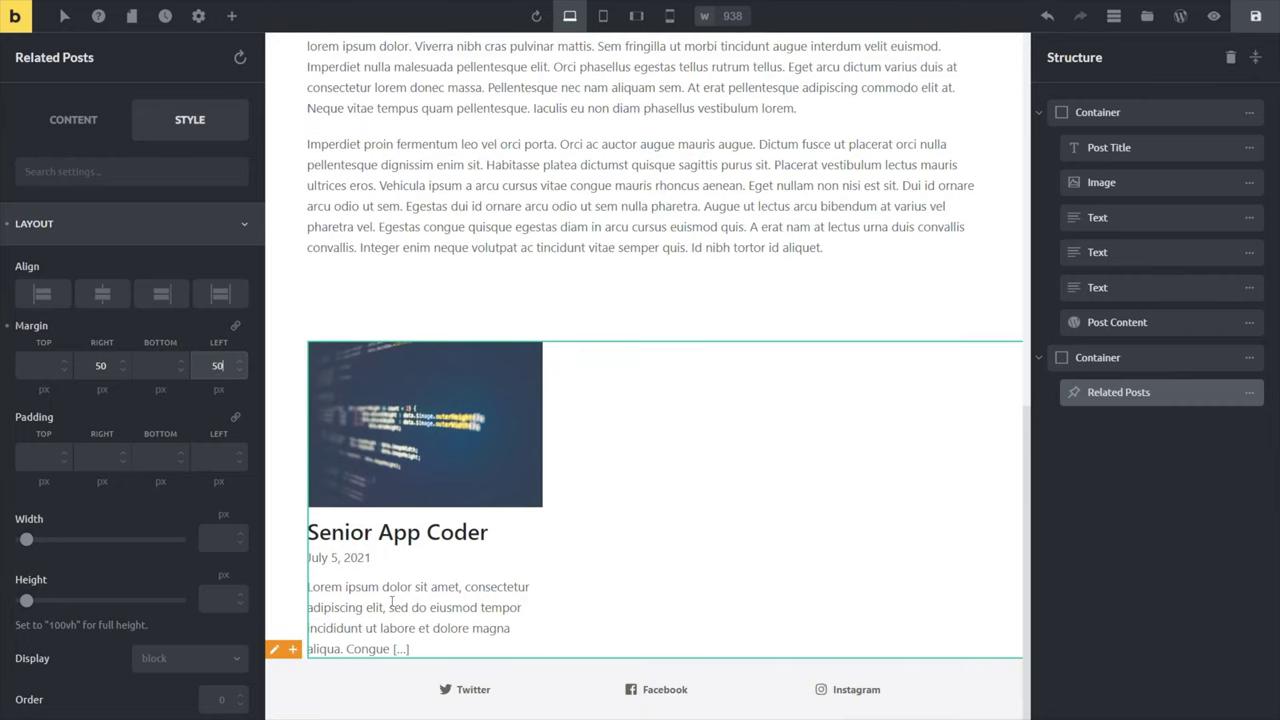
Check the Related Posts fields list and set the element's bottom margin to 50 px
left_click(79, 230)
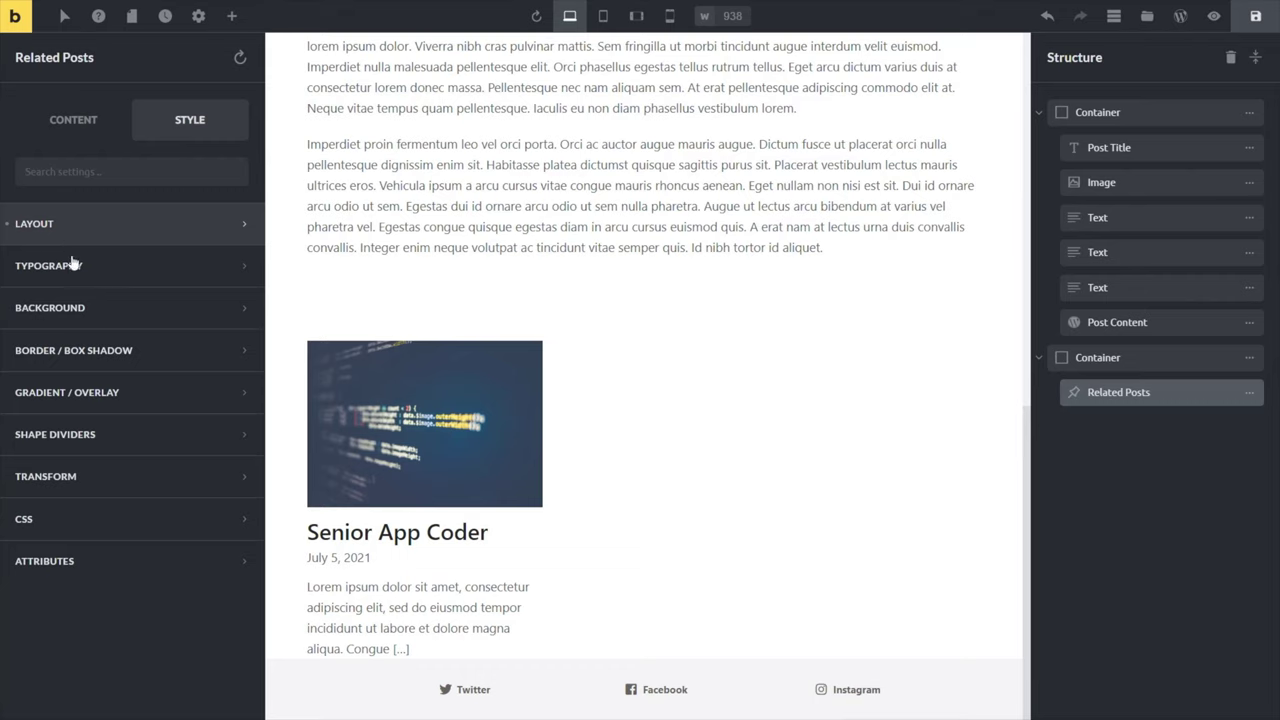
left_click(78, 128)
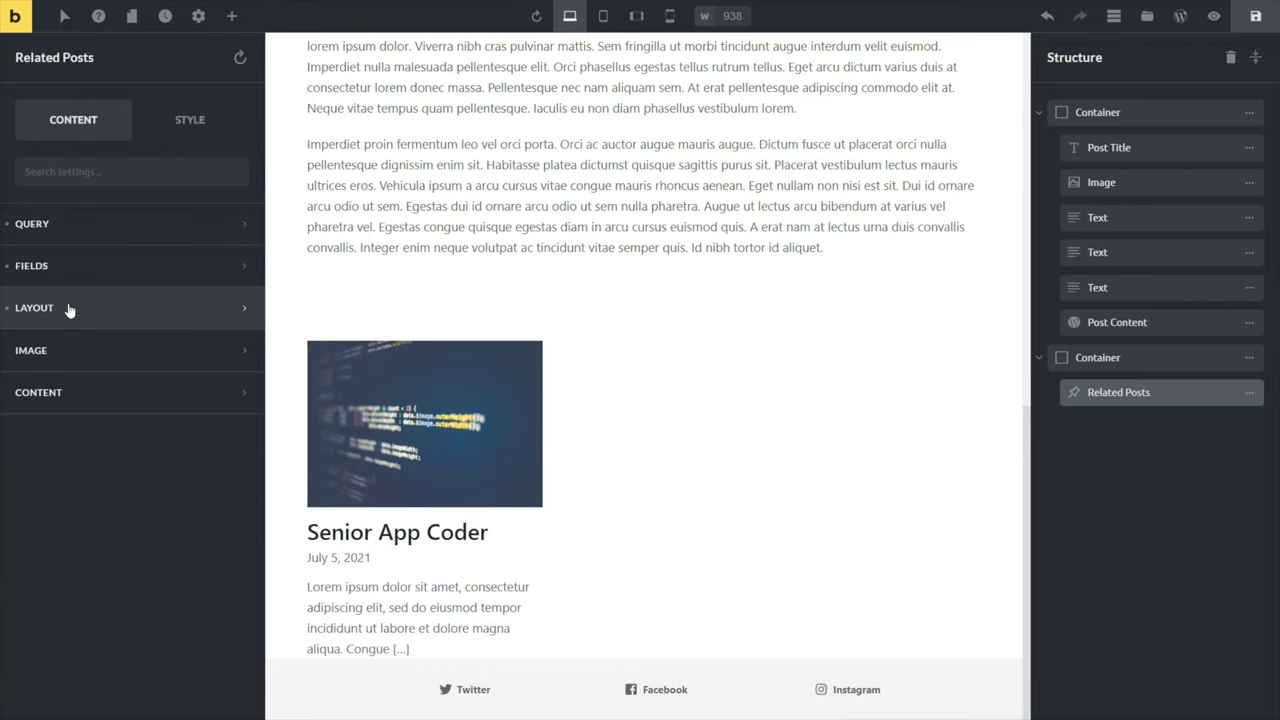
left_click(57, 268)
left_click(132, 455)
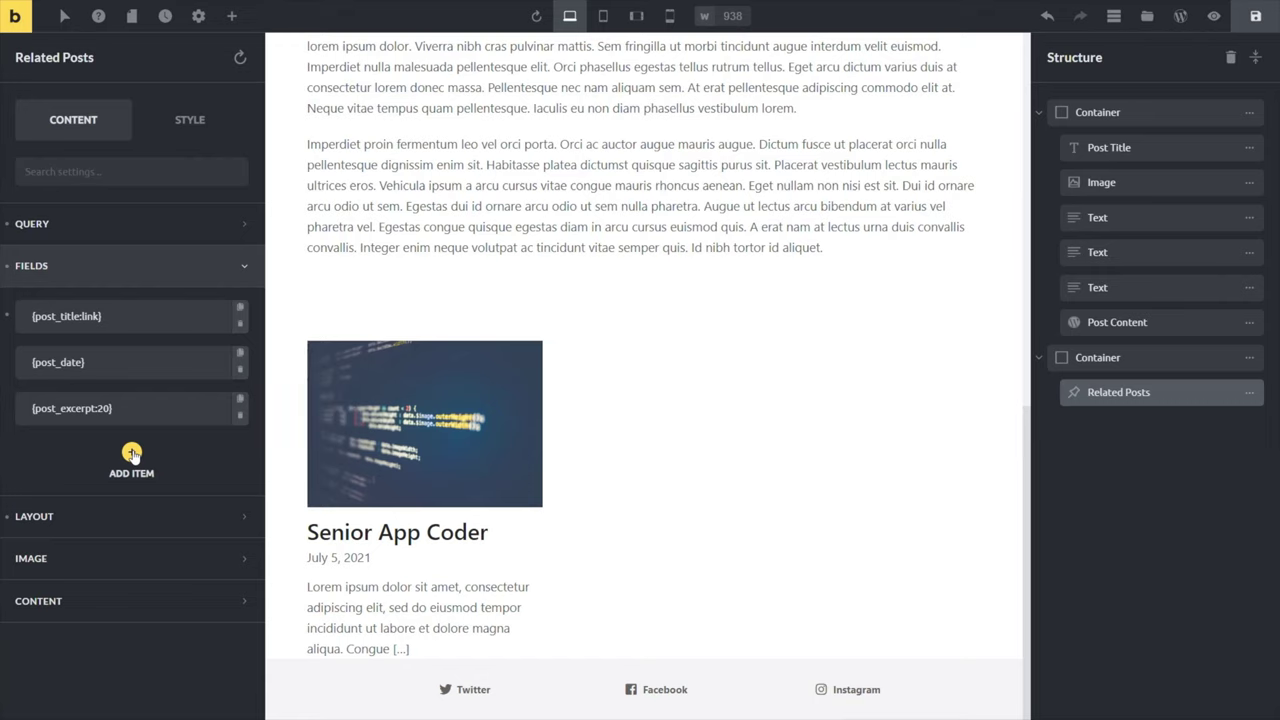
left_click(610, 544)
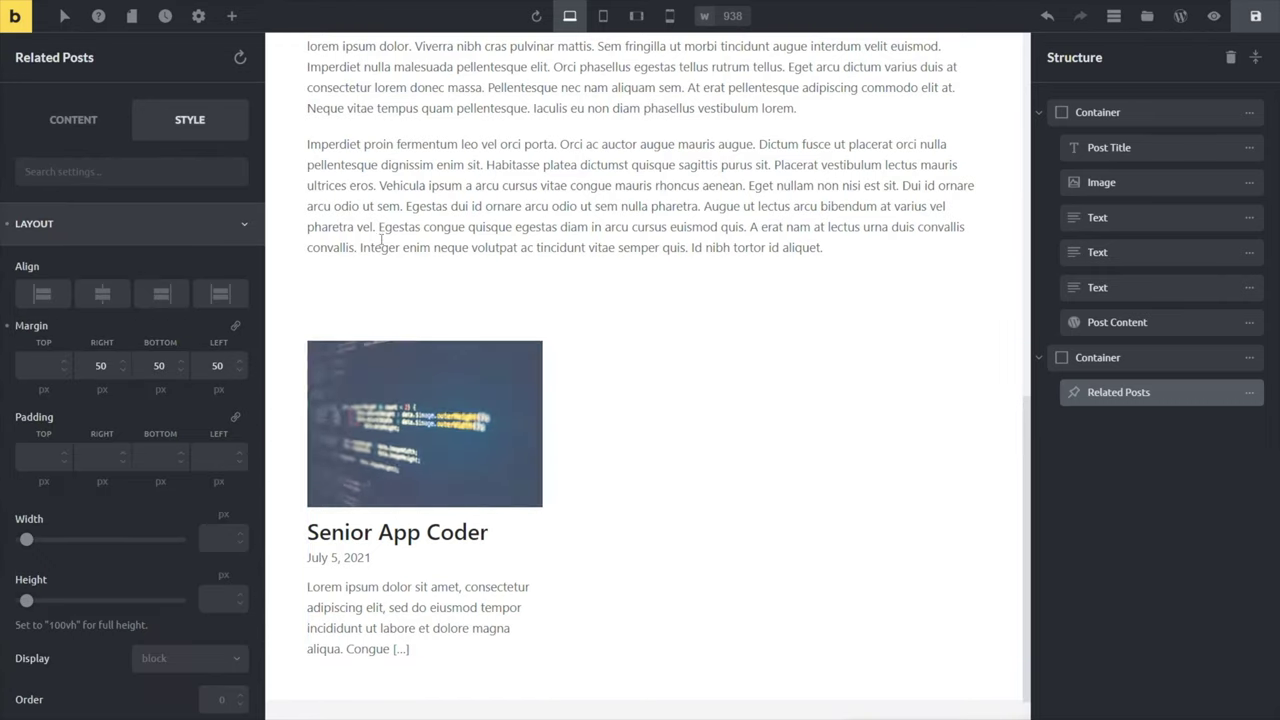
Add a template condition that applies the template to the Jobs post type, and save the template
left_click(201, 20)
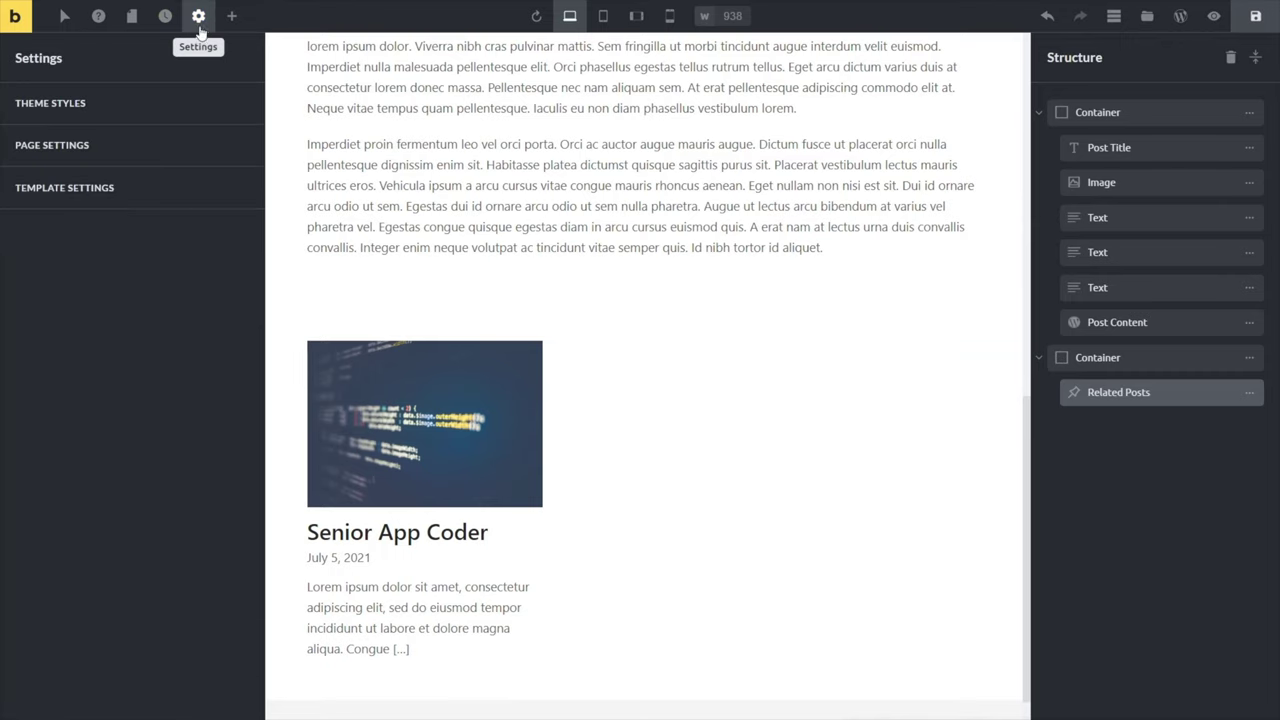
left_click(77, 186)
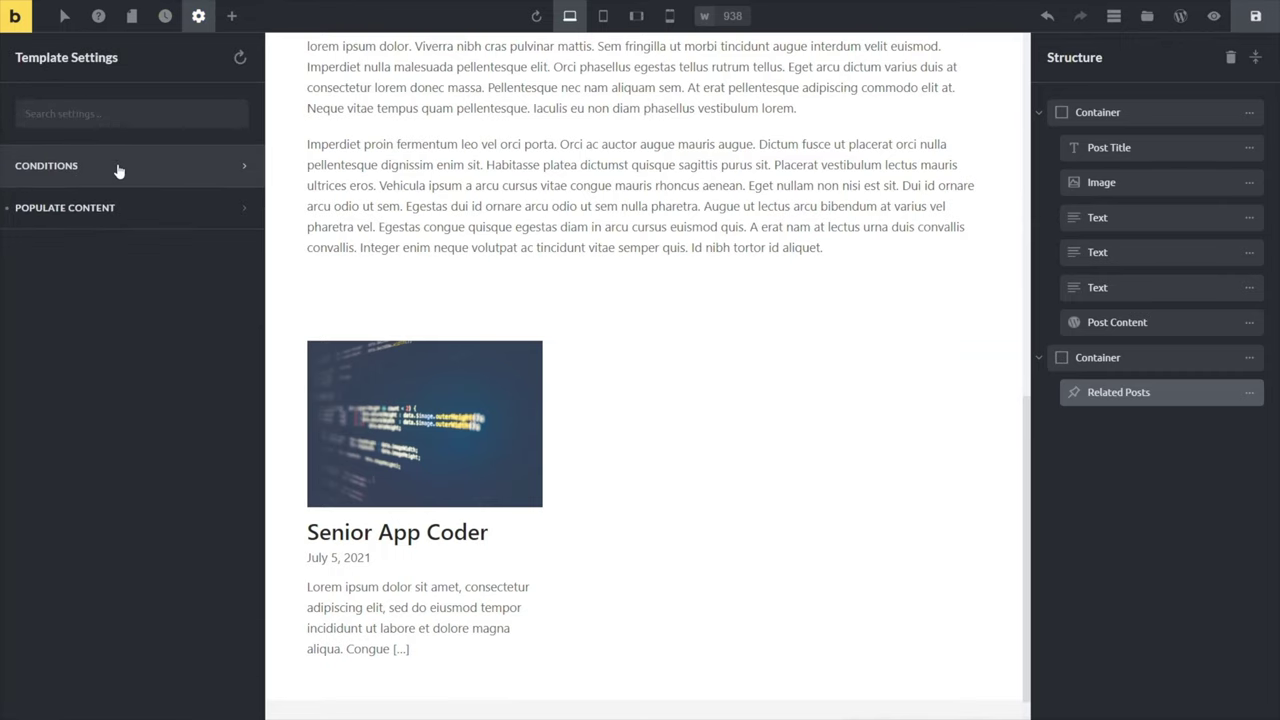
left_click(120, 168)
left_click(130, 266)
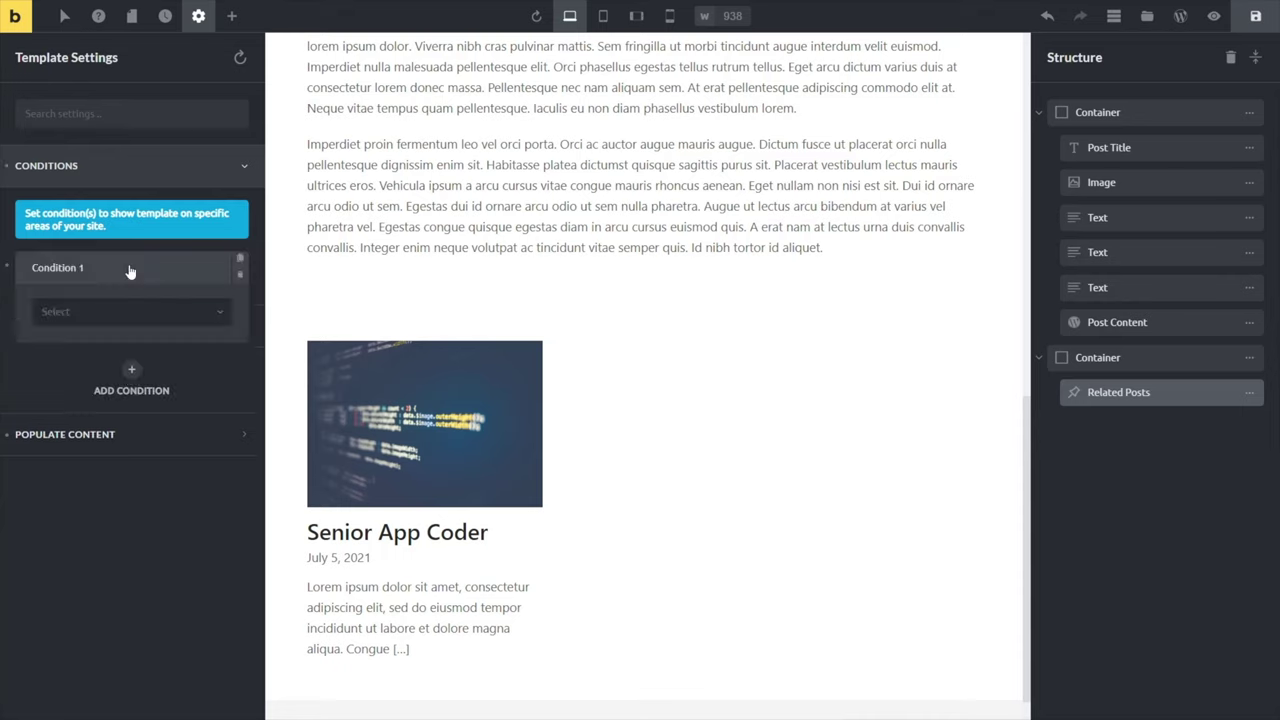
left_click(135, 314)
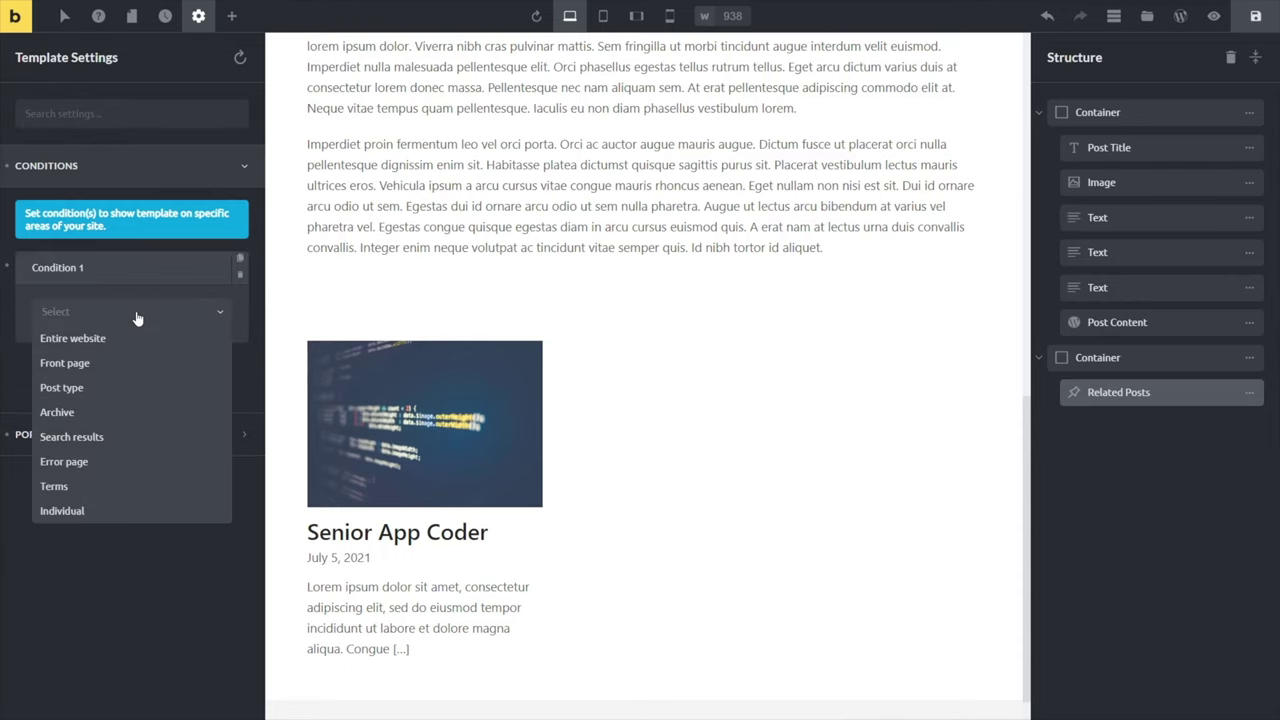
left_click(98, 387)
left_click(98, 390)
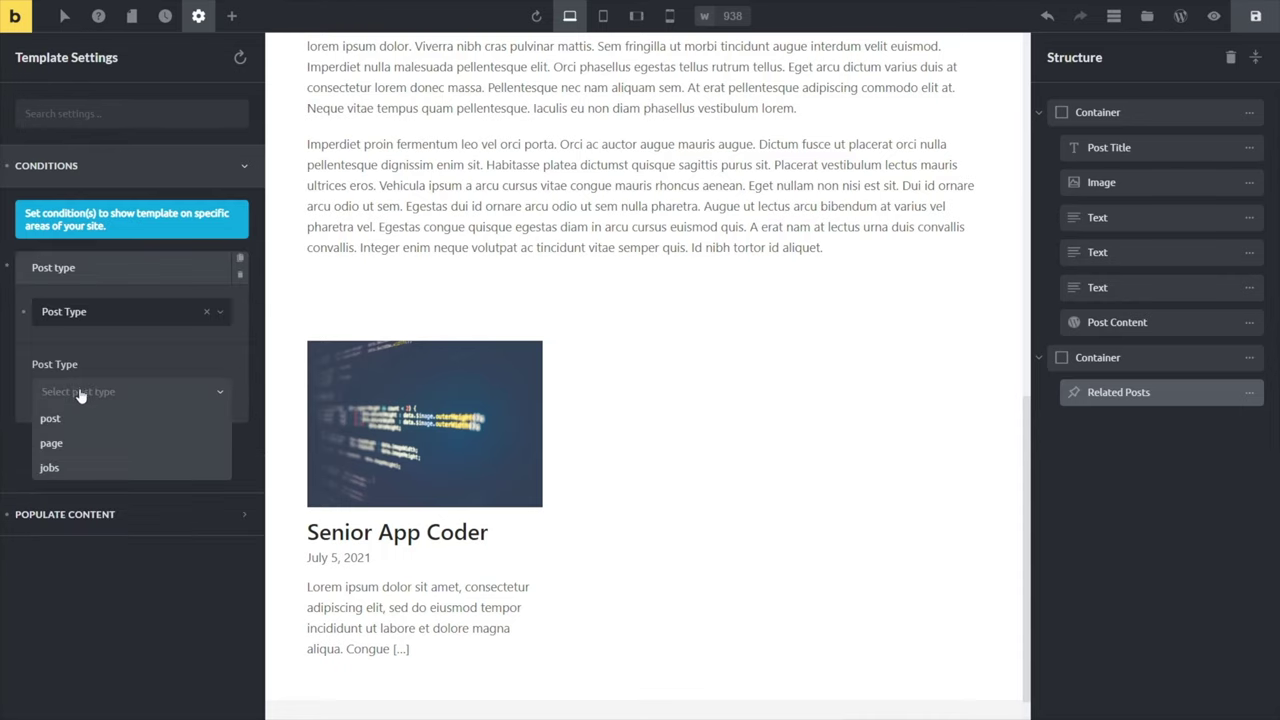
left_click(84, 467)
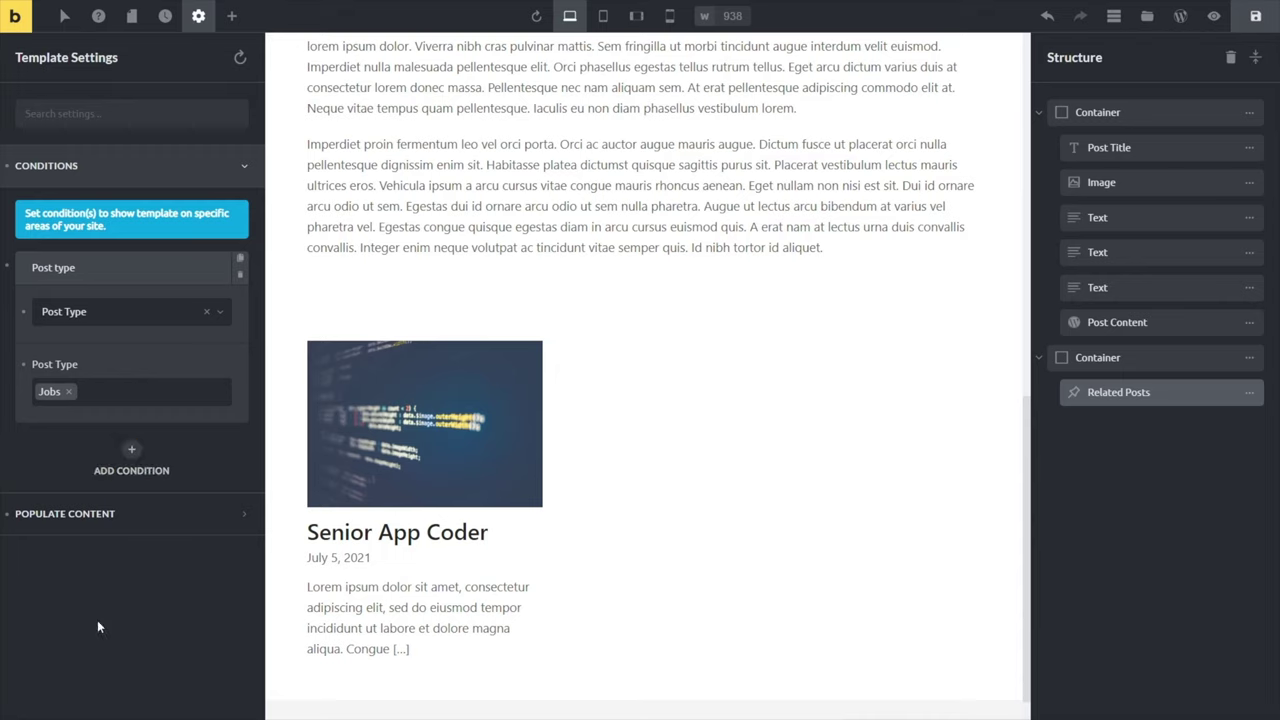
left_click(1256, 17)
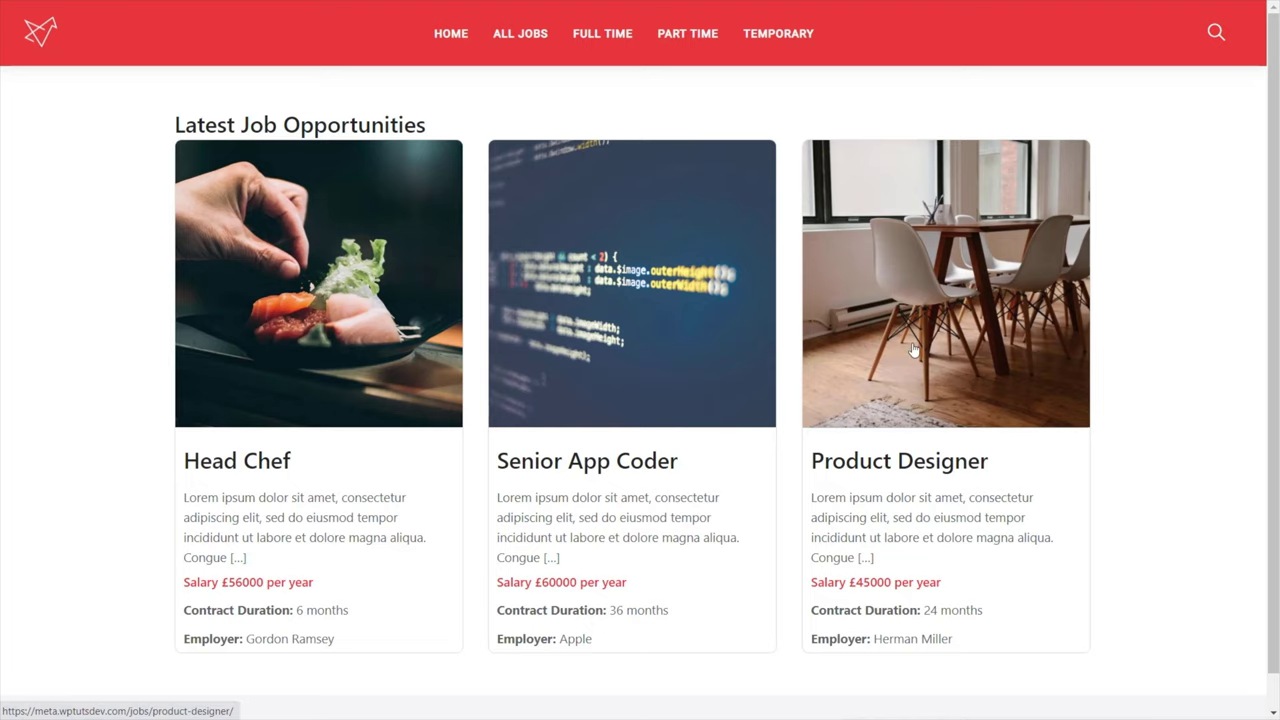
Open the Product Designer job on the live site and check its details, content and related jobs
left_click(893, 403)
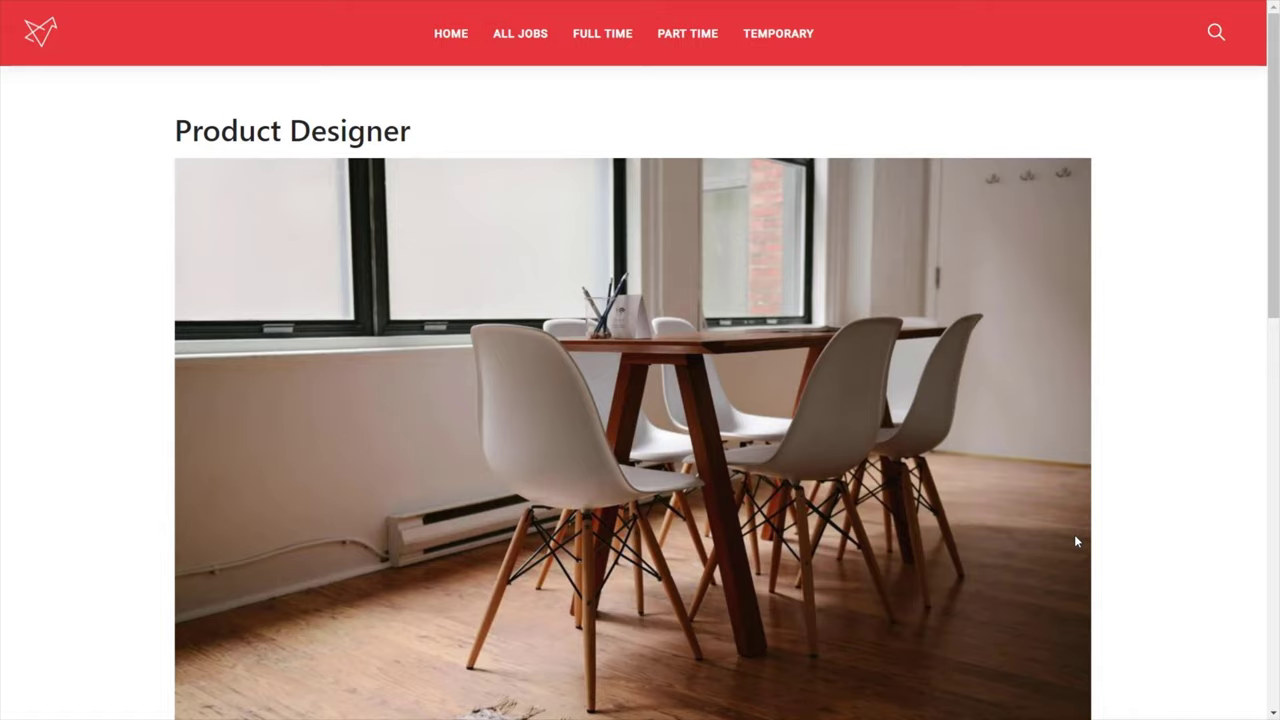
scroll(1076, 541, "down", 1)
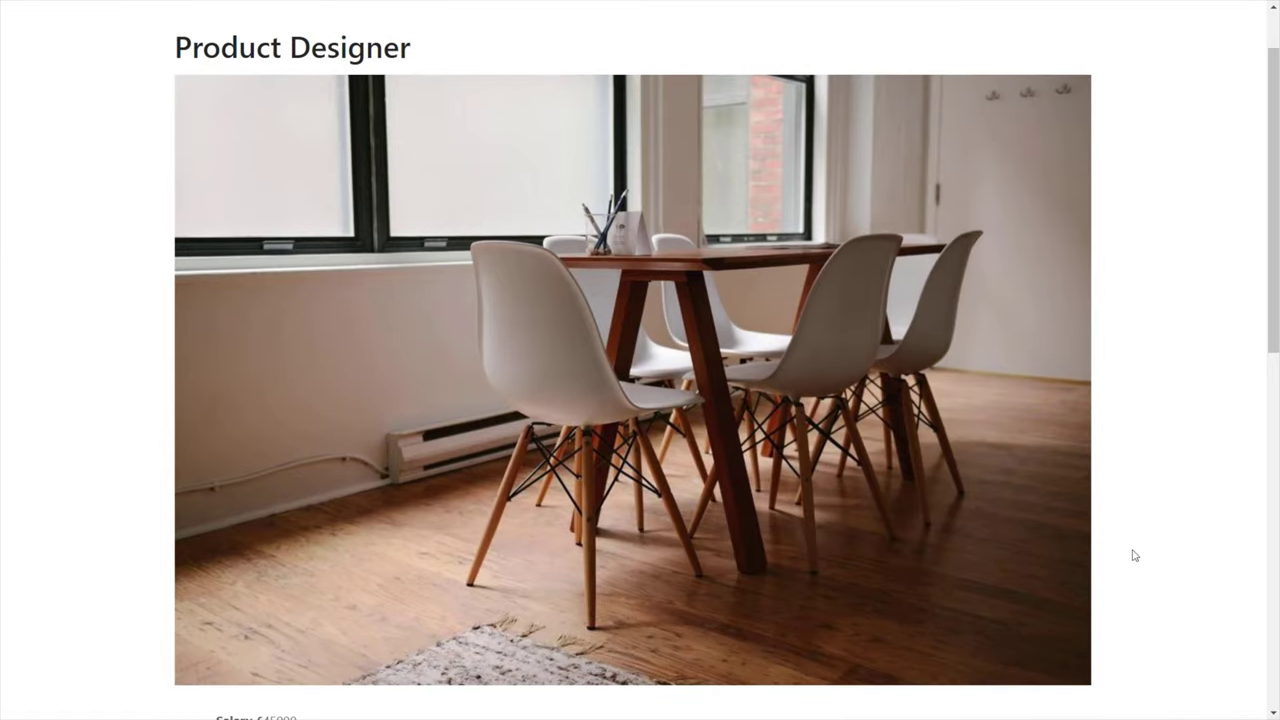
scroll(1134, 555, "down", 8)
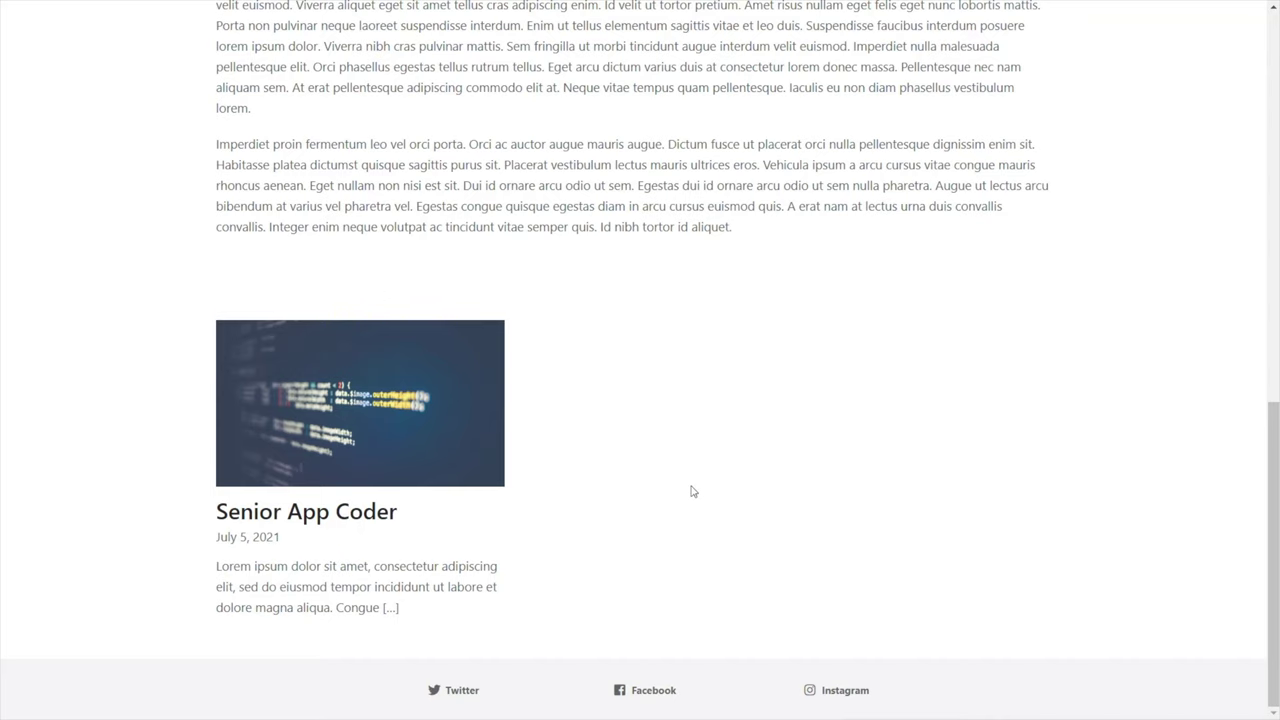
scroll(692, 491, "up", 15)
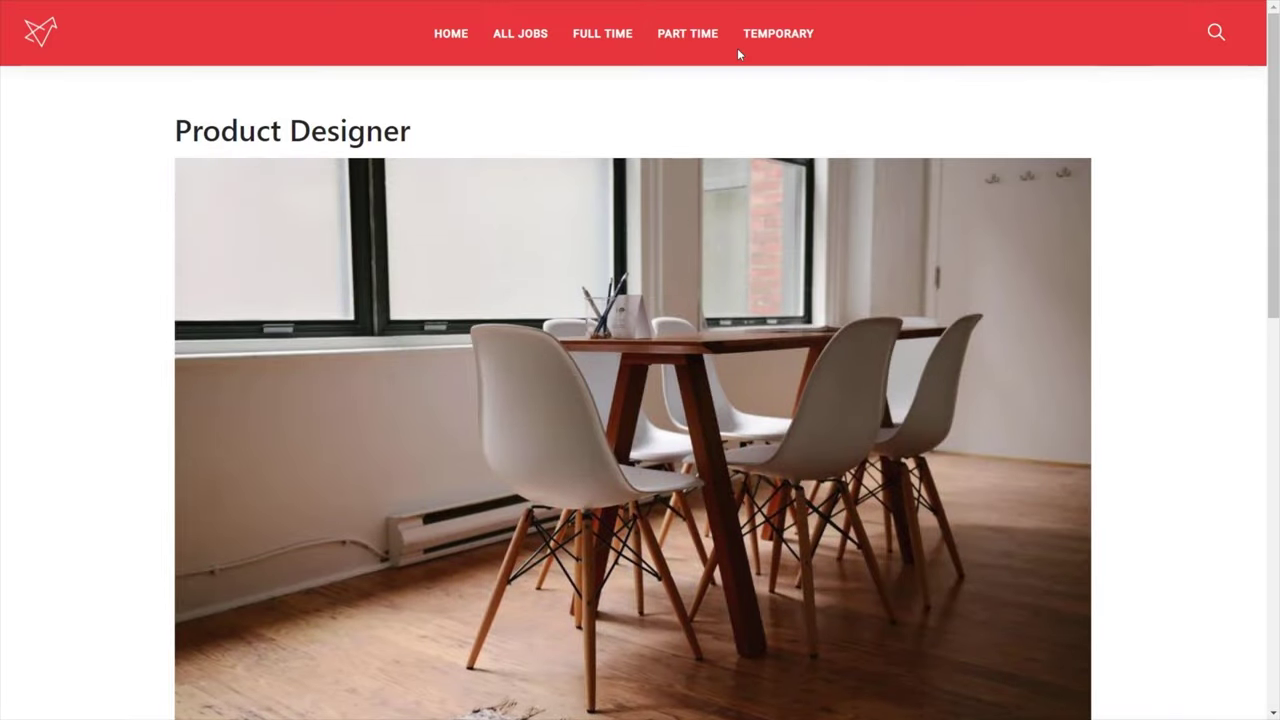
Go to the Temporary jobs and check the Head Chef job page's details, content and related jobs area
left_click(782, 35)
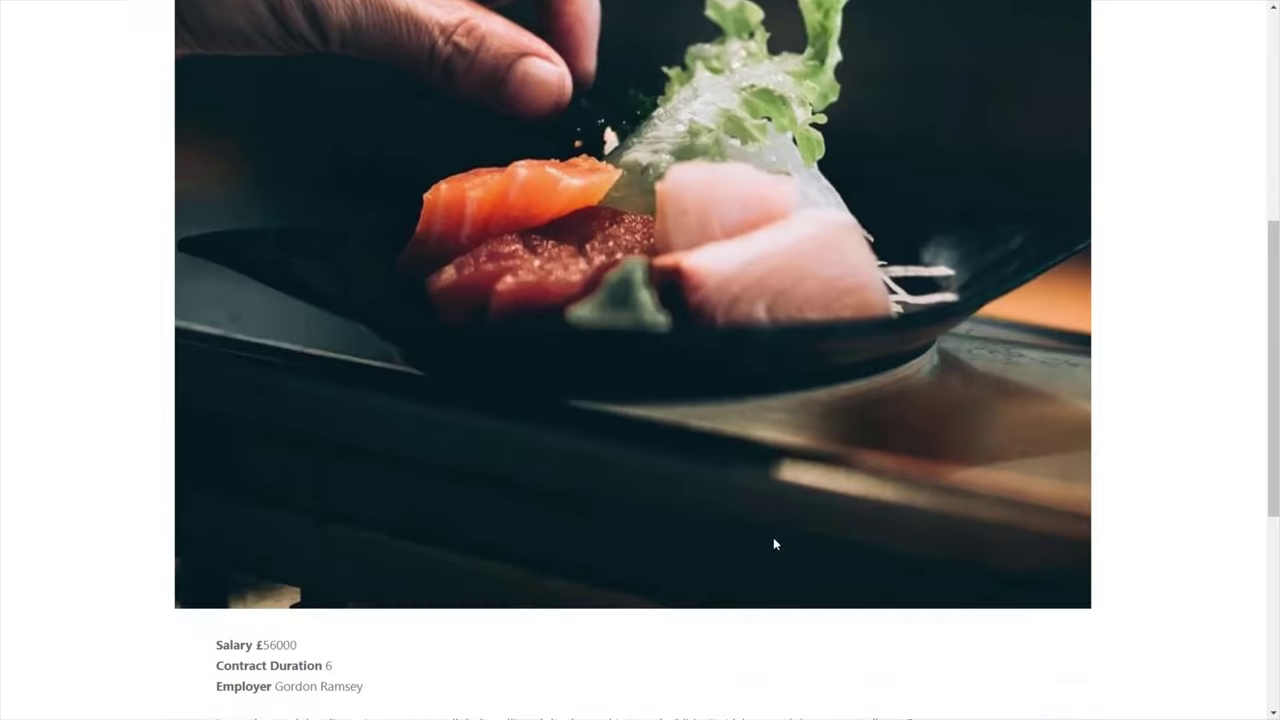
scroll(773, 540, "down", 5)
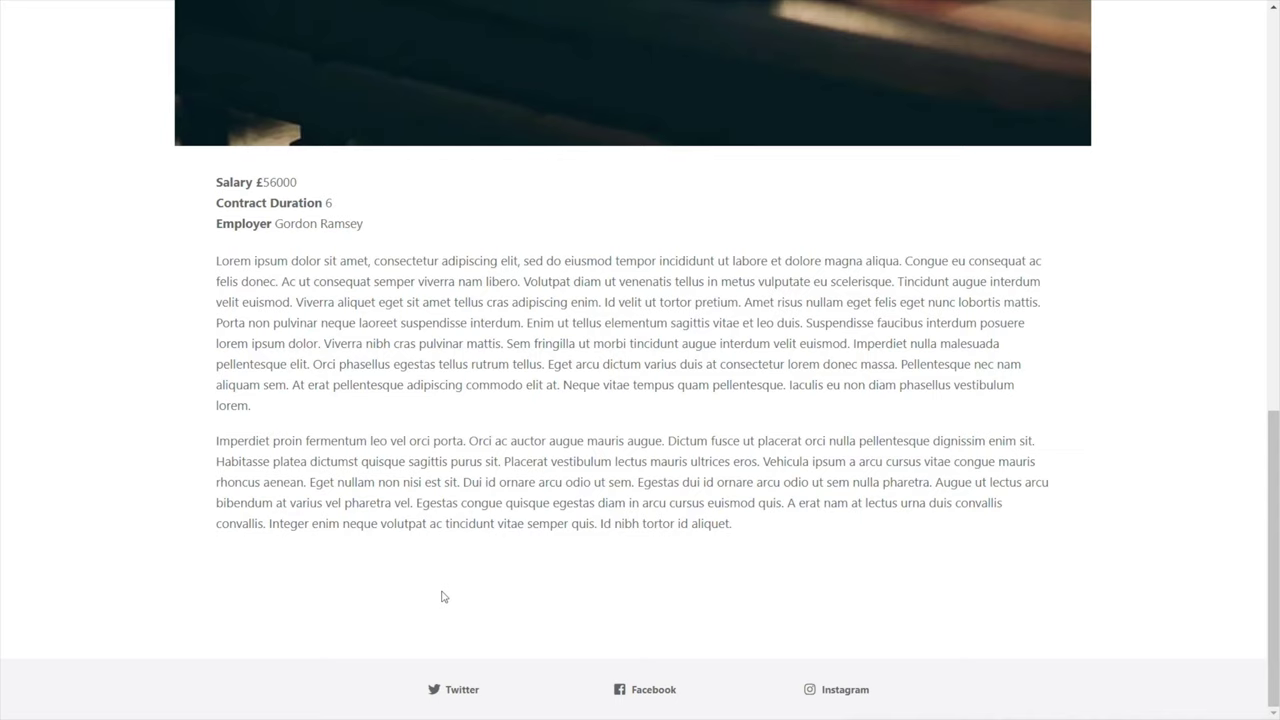
scroll(443, 596, "up", 7)
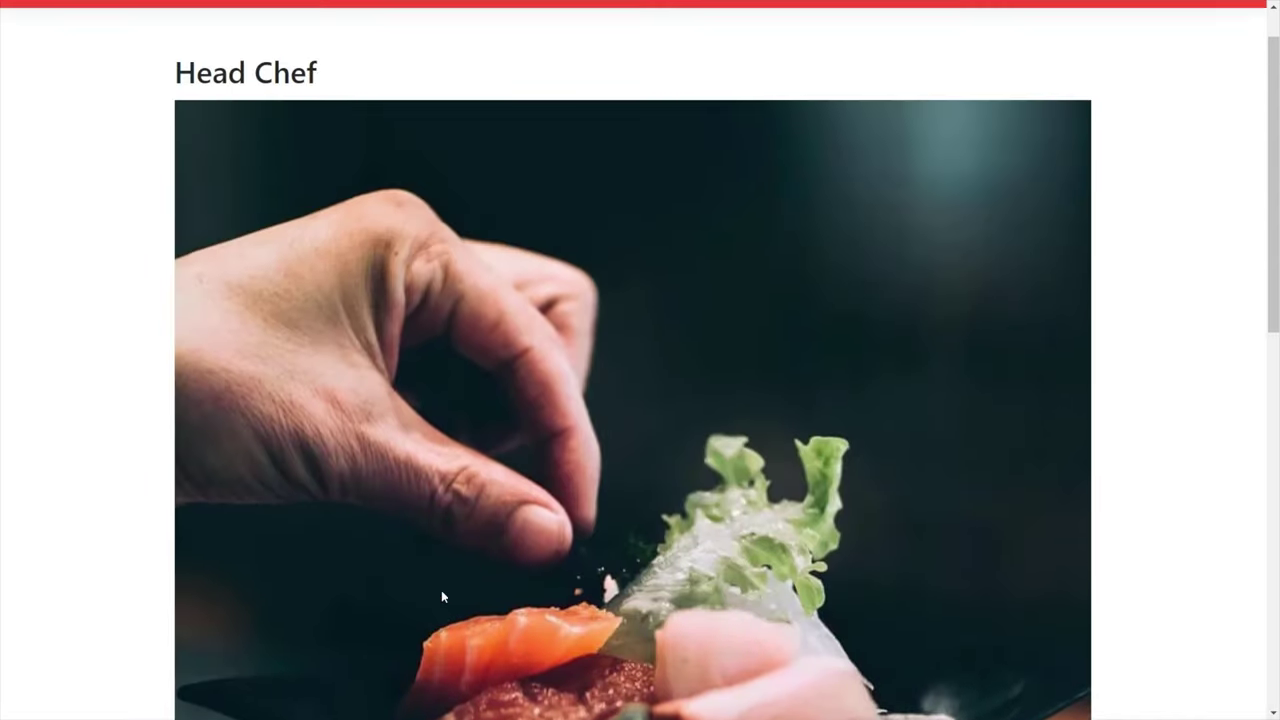
scroll(443, 596, "up", 1)
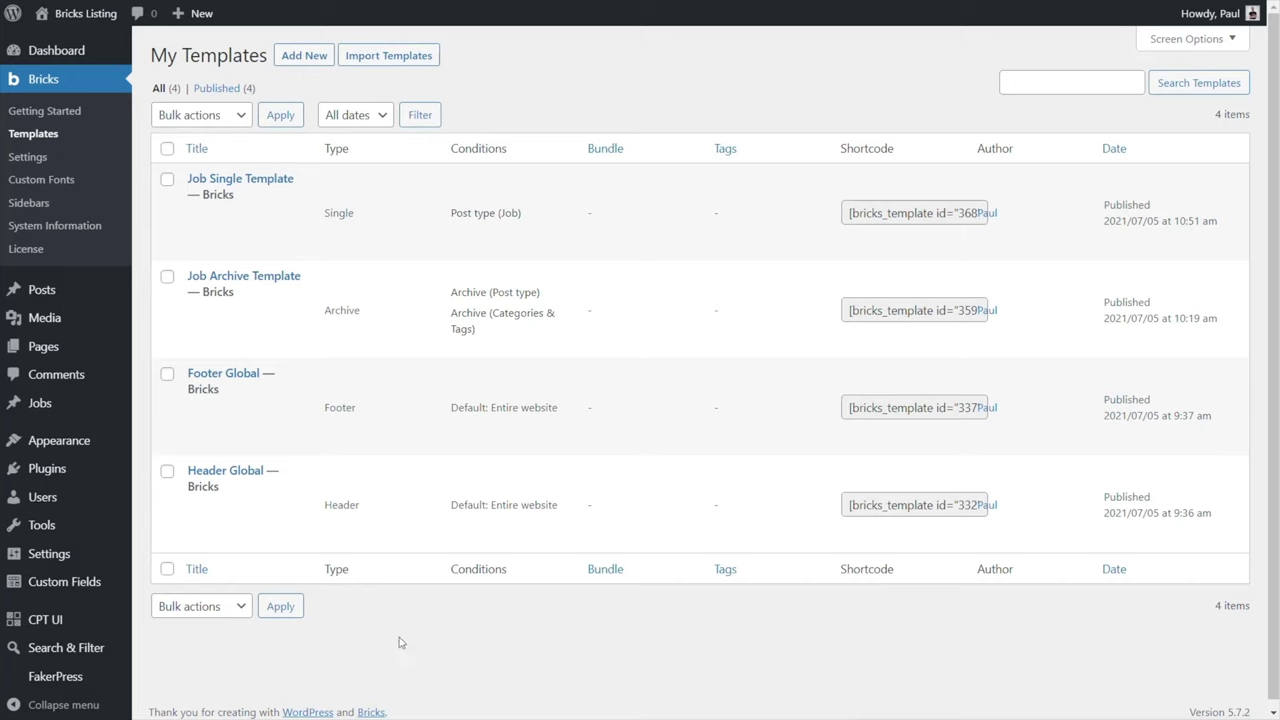
Open the Job Archive Template in Bricks, nest two new containers in the main container, and move the Heading and Latest Posts into the second
left_click(238, 344)
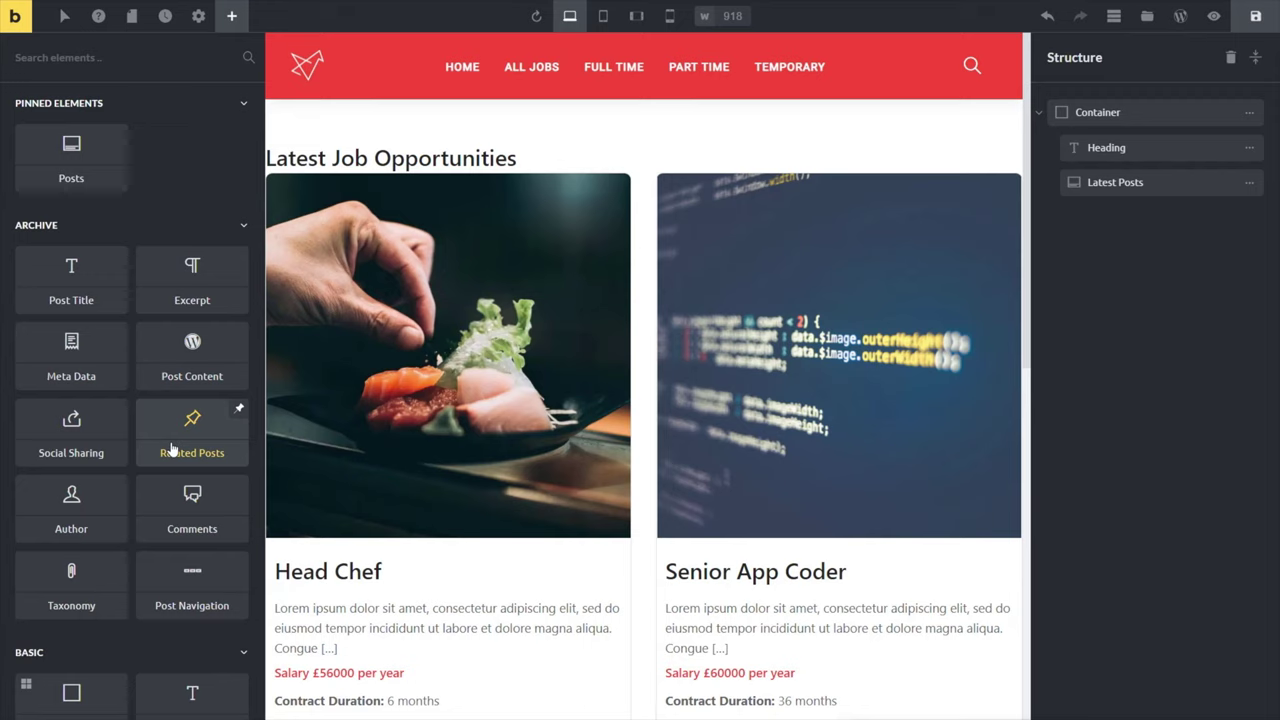
scroll(198, 485, "down", 4)
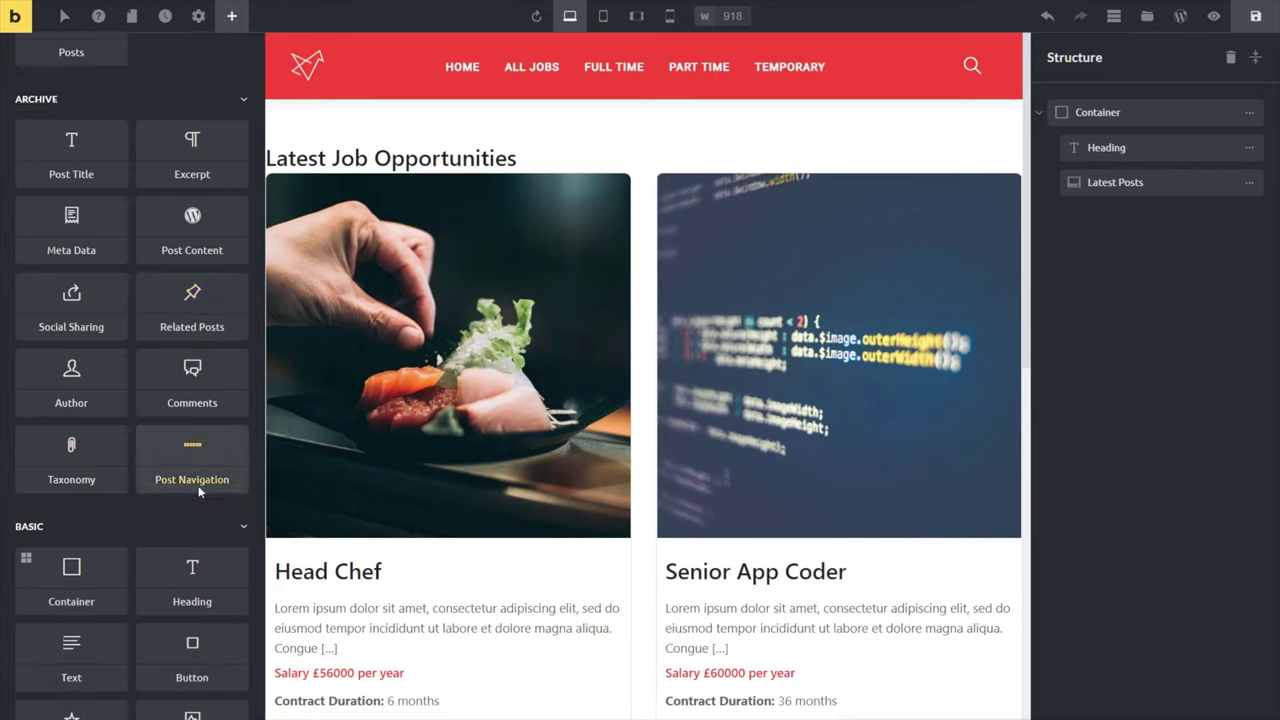
left_click(54, 368)
left_click(54, 370)
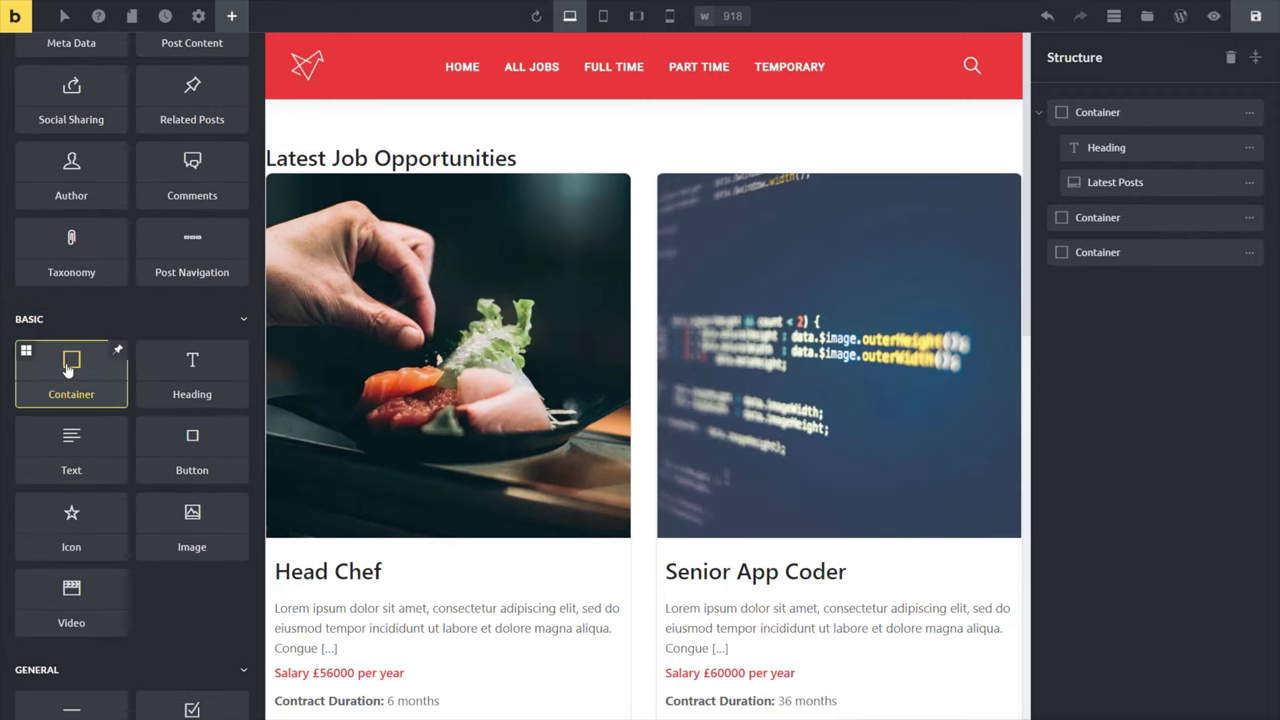
left_click_drag(1062, 218, 1073, 147)
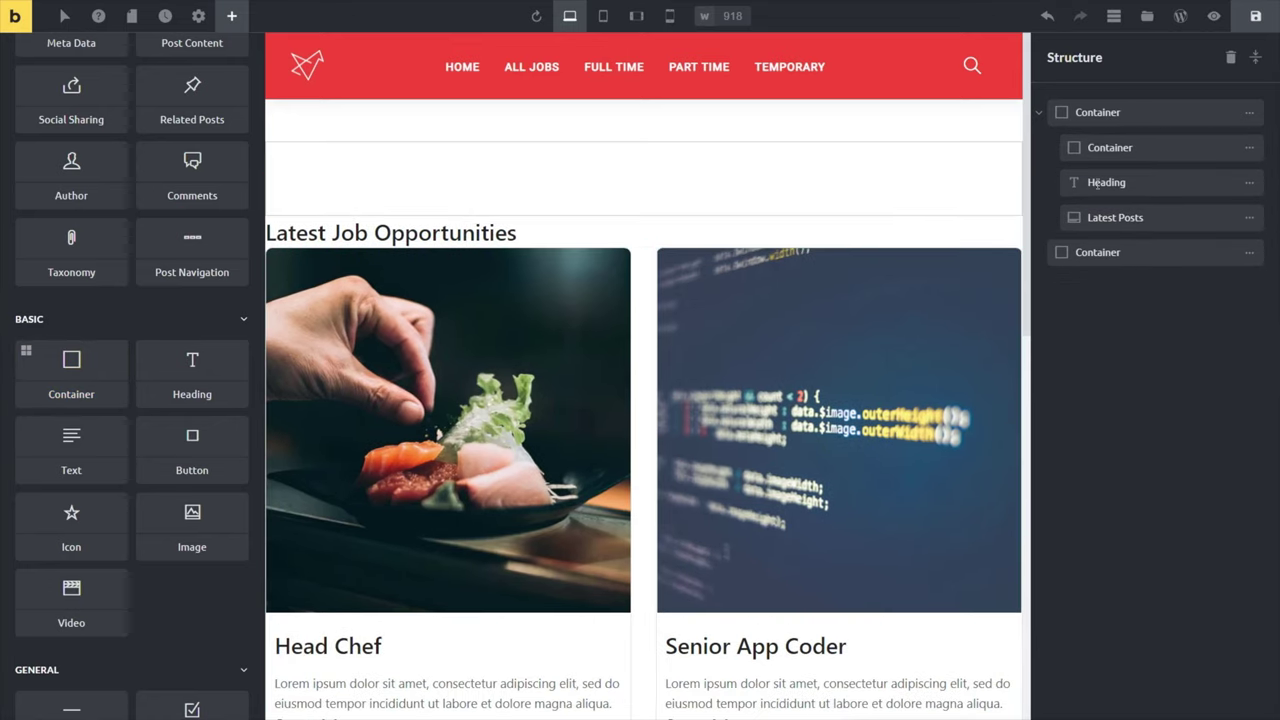
left_click_drag(1058, 252, 1094, 254)
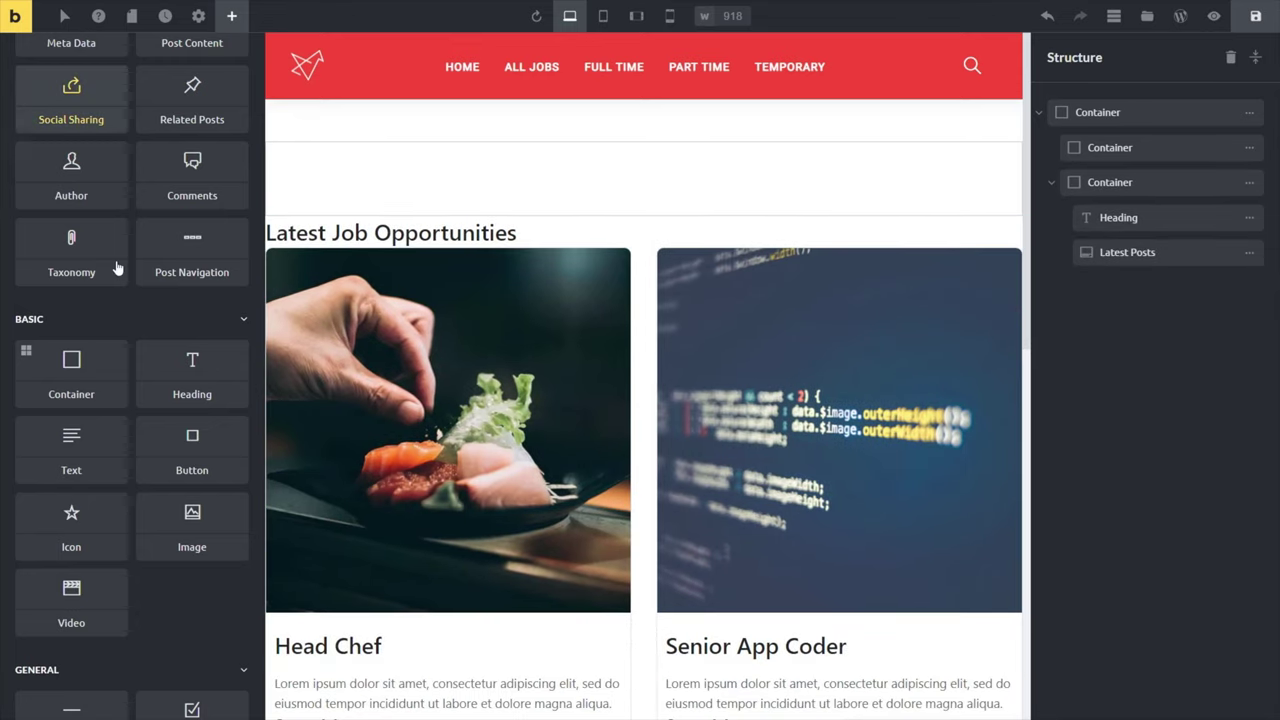
Find the Shortcode element and place it inside the first nested container above the job listing
scroll(95, 366, "up", 4)
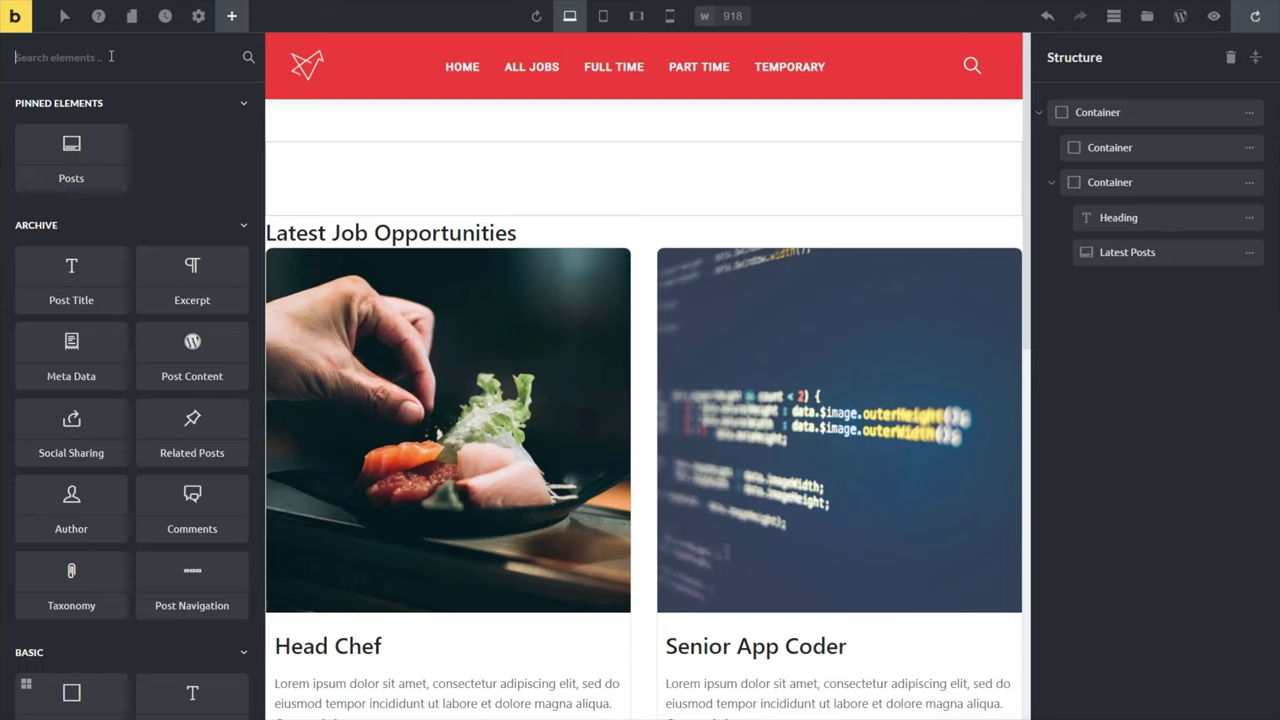
type("sho")
left_click_drag(66, 117, 620, 191)
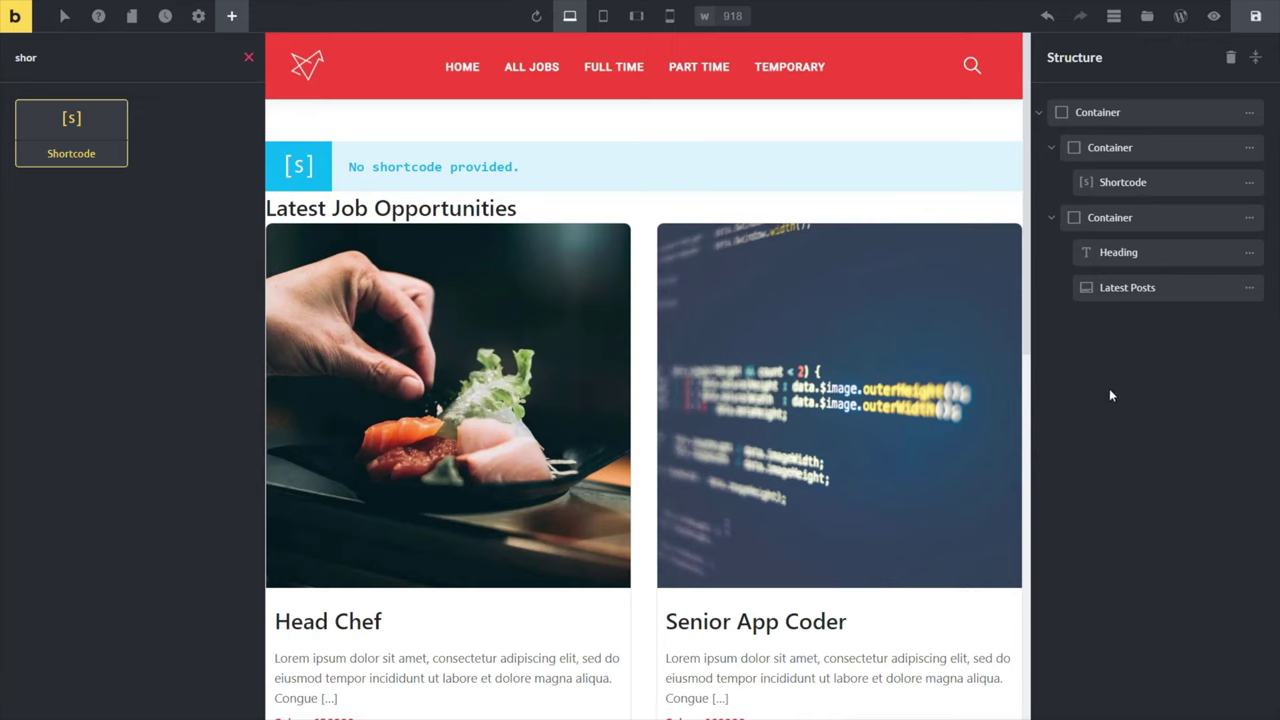
Set the width of the container holding the Shortcode element to 25%
mouse_move(1249, 150)
left_click(1240, 150)
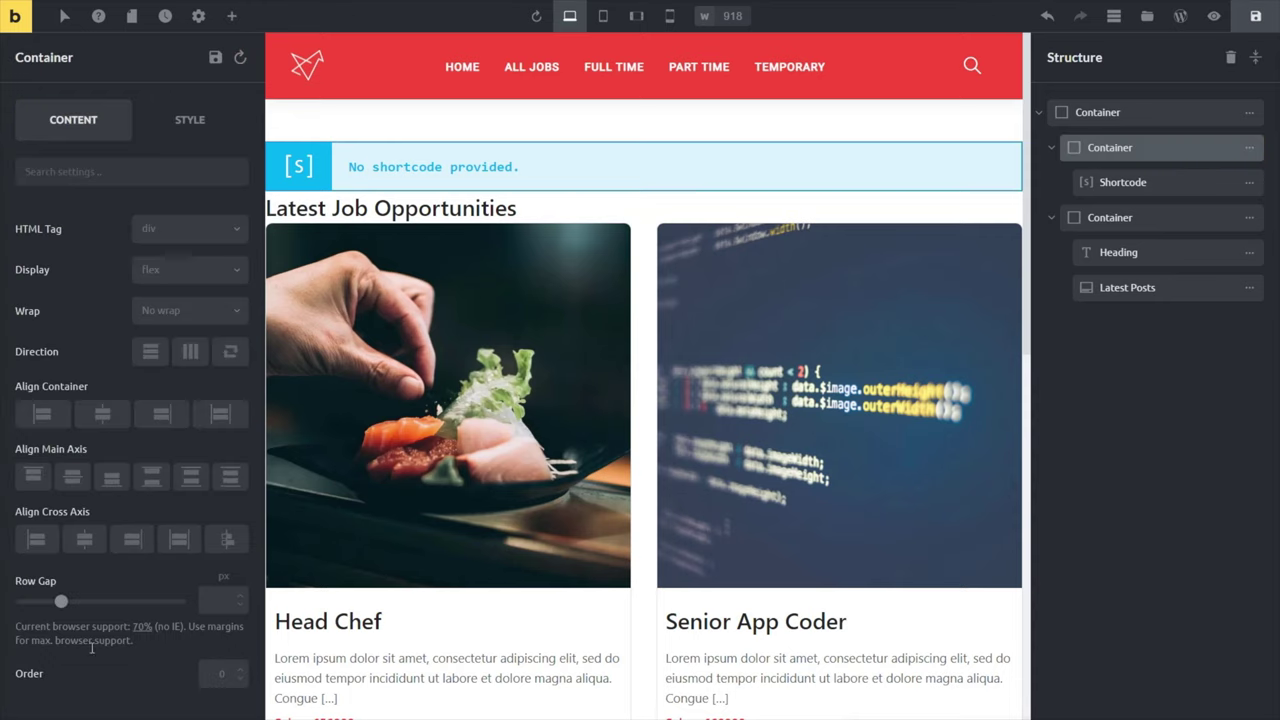
left_click(195, 123)
left_click(75, 235)
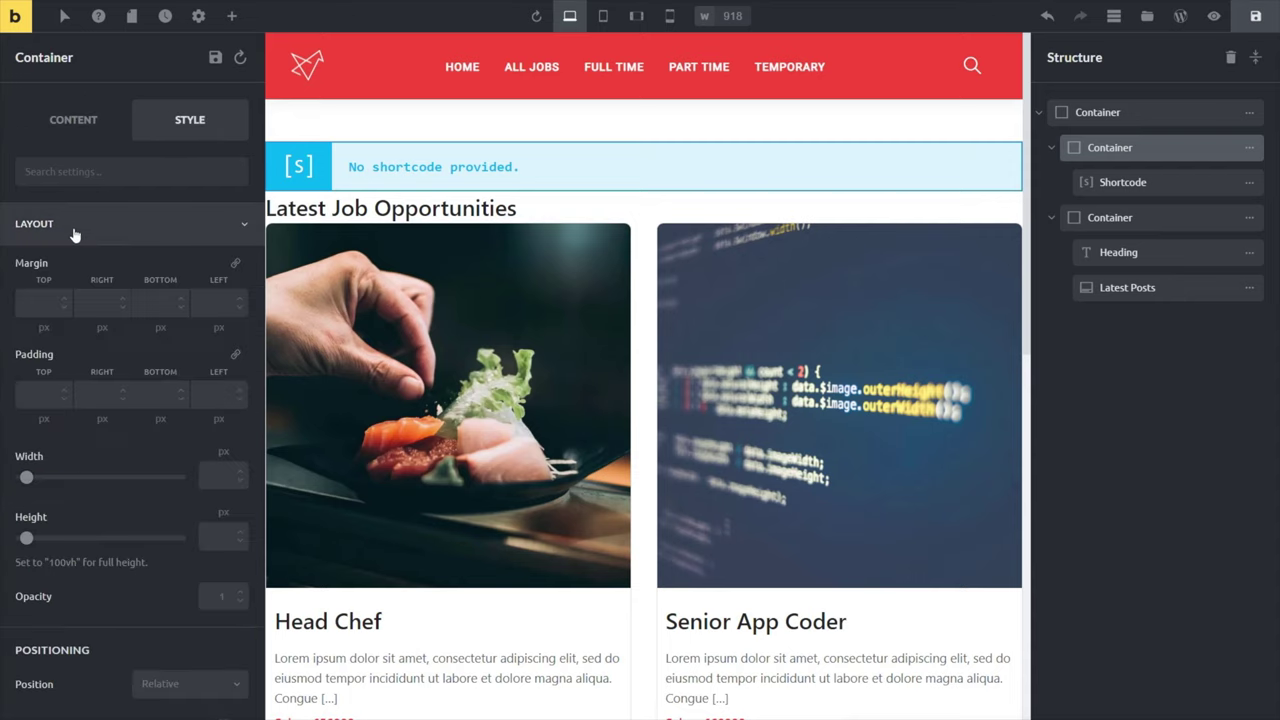
left_click(211, 476)
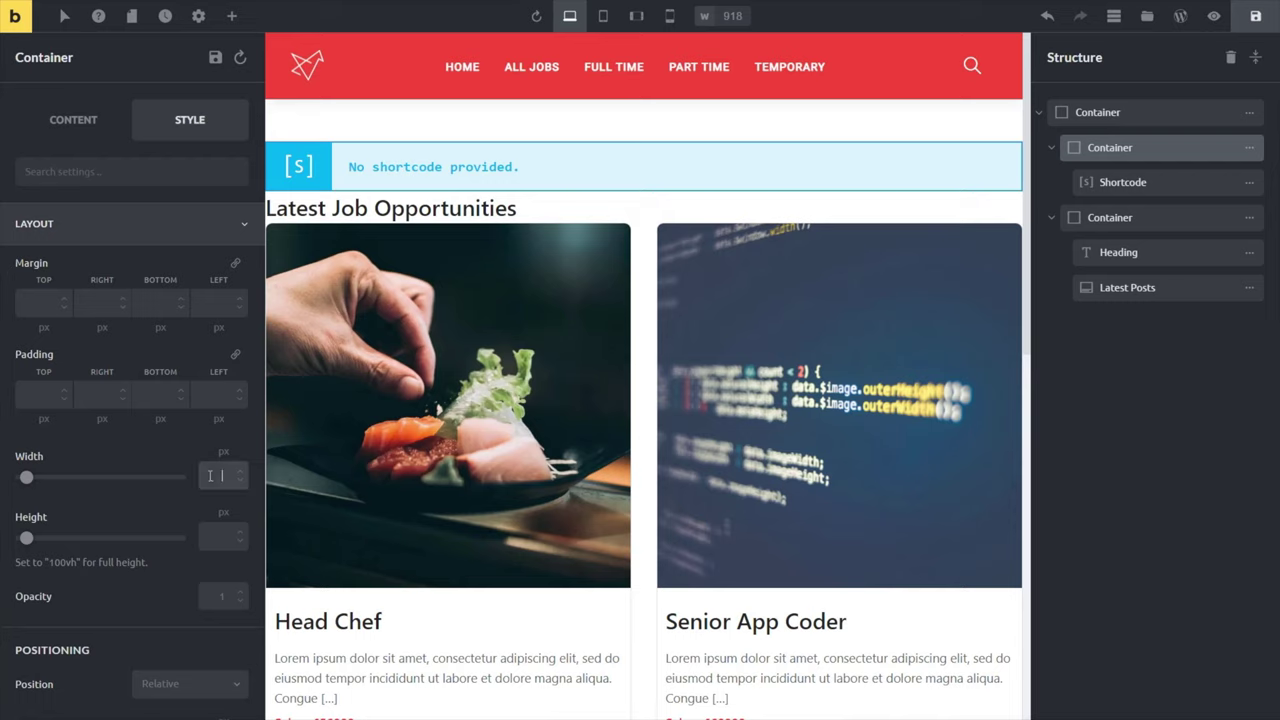
type("25")
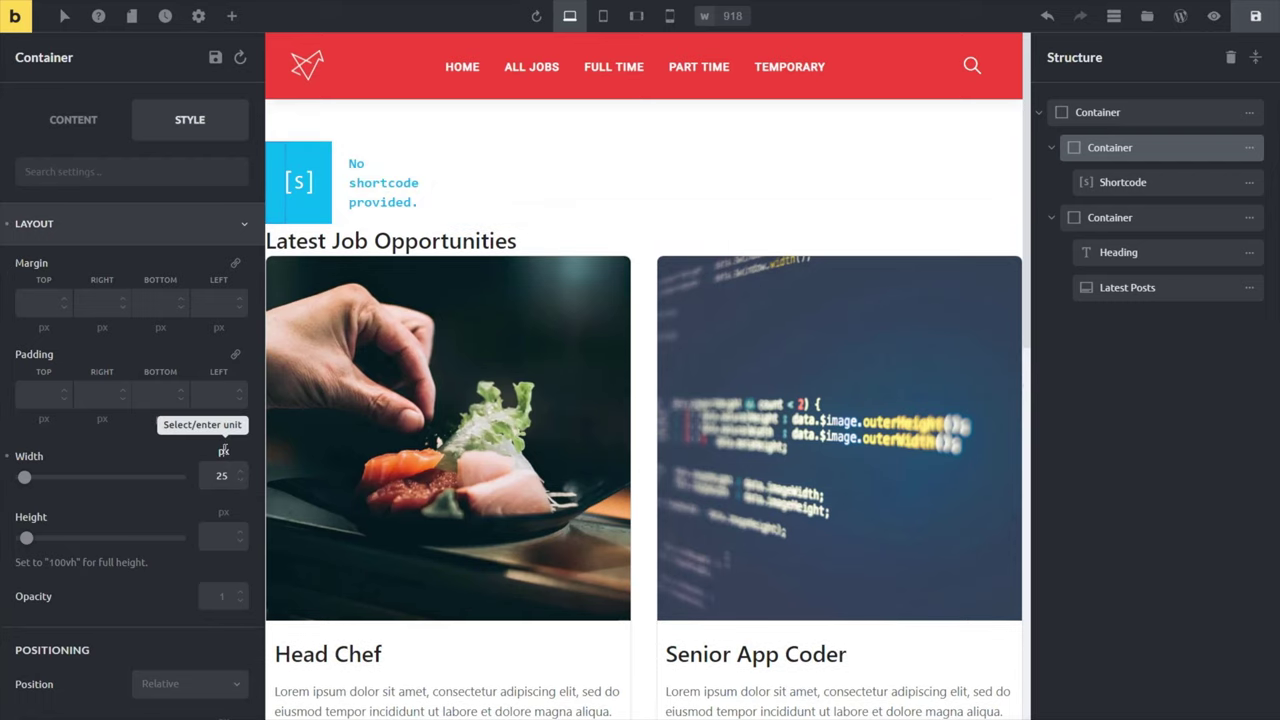
left_click(223, 451)
left_click(229, 580)
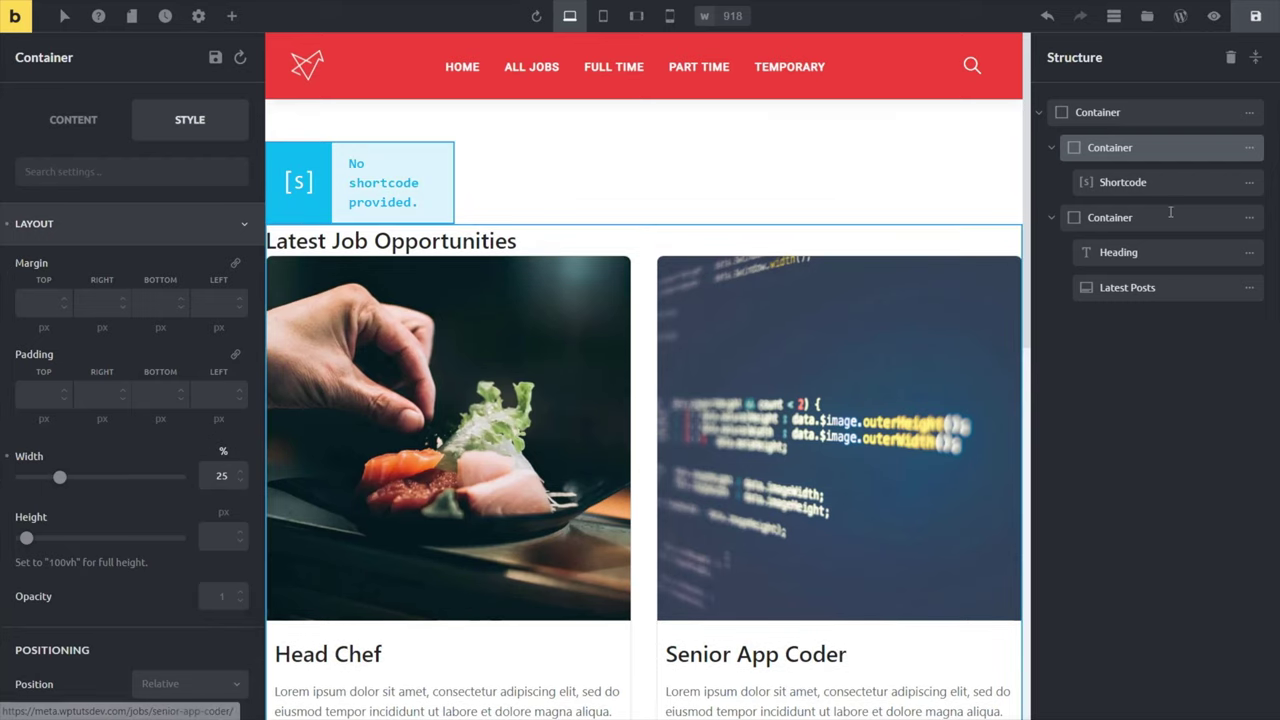
Set the width of the container holding the Heading and Latest Posts to 75%
left_click(1076, 218)
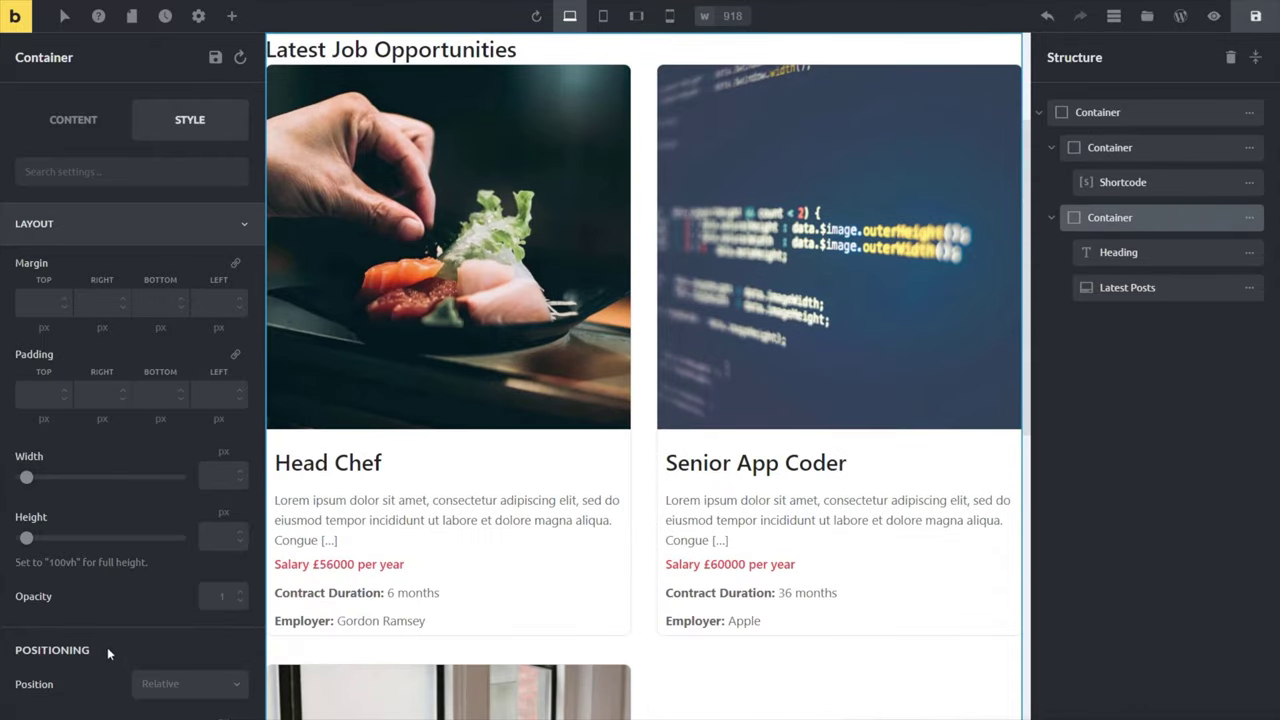
left_click(217, 472)
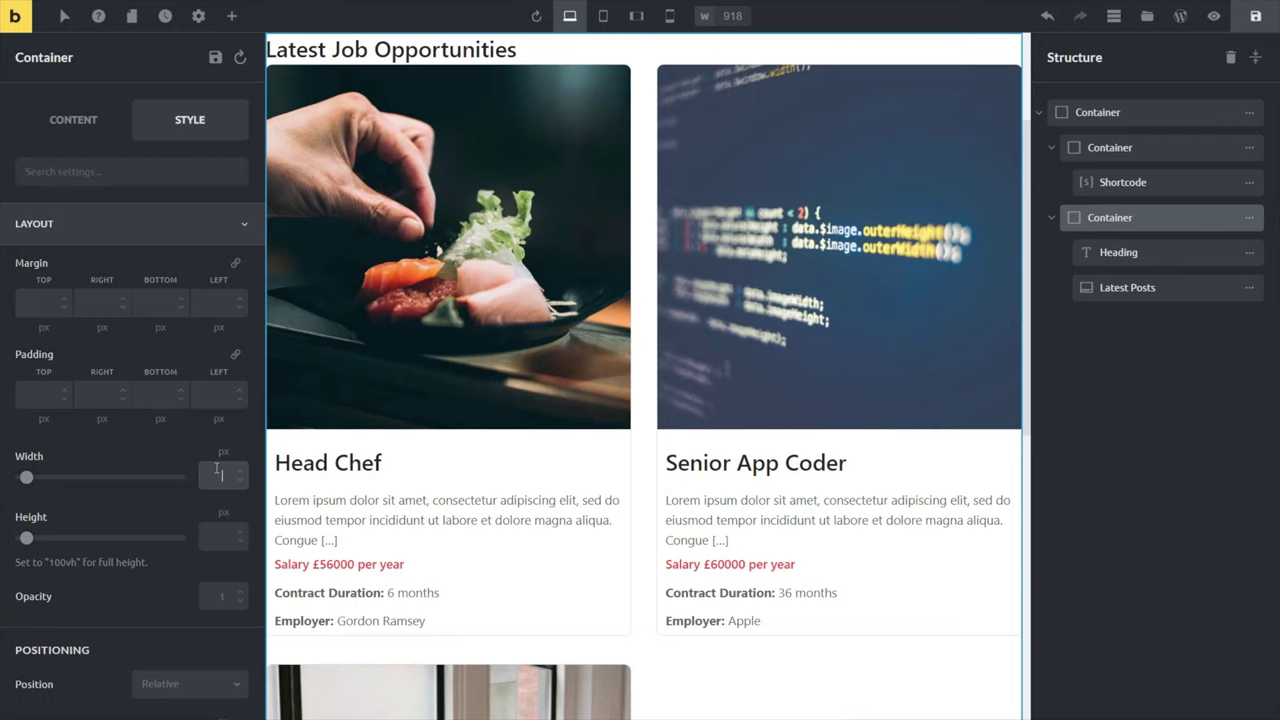
type("75")
left_click(224, 452)
left_click(224, 482)
scroll(786, 487, "up", 3)
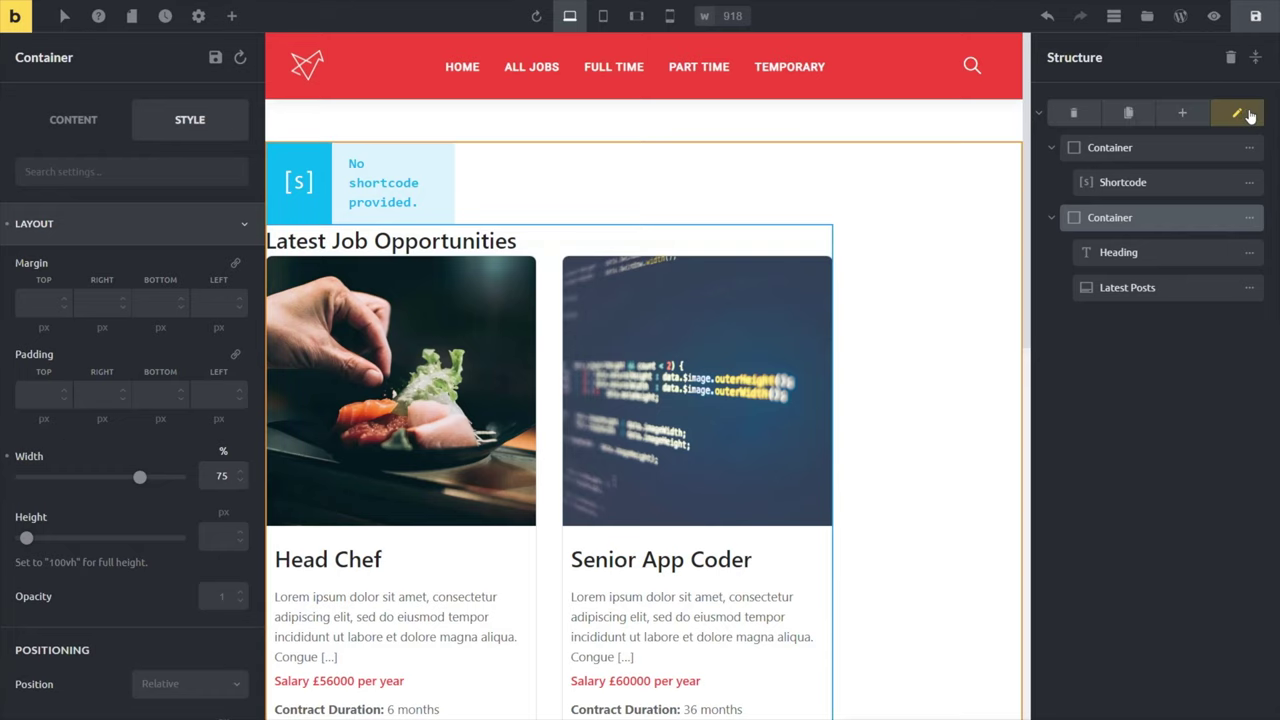
Lay out the main container's children horizontally with a 30 px column gap, hide the structure view and save the template
left_click(1250, 117)
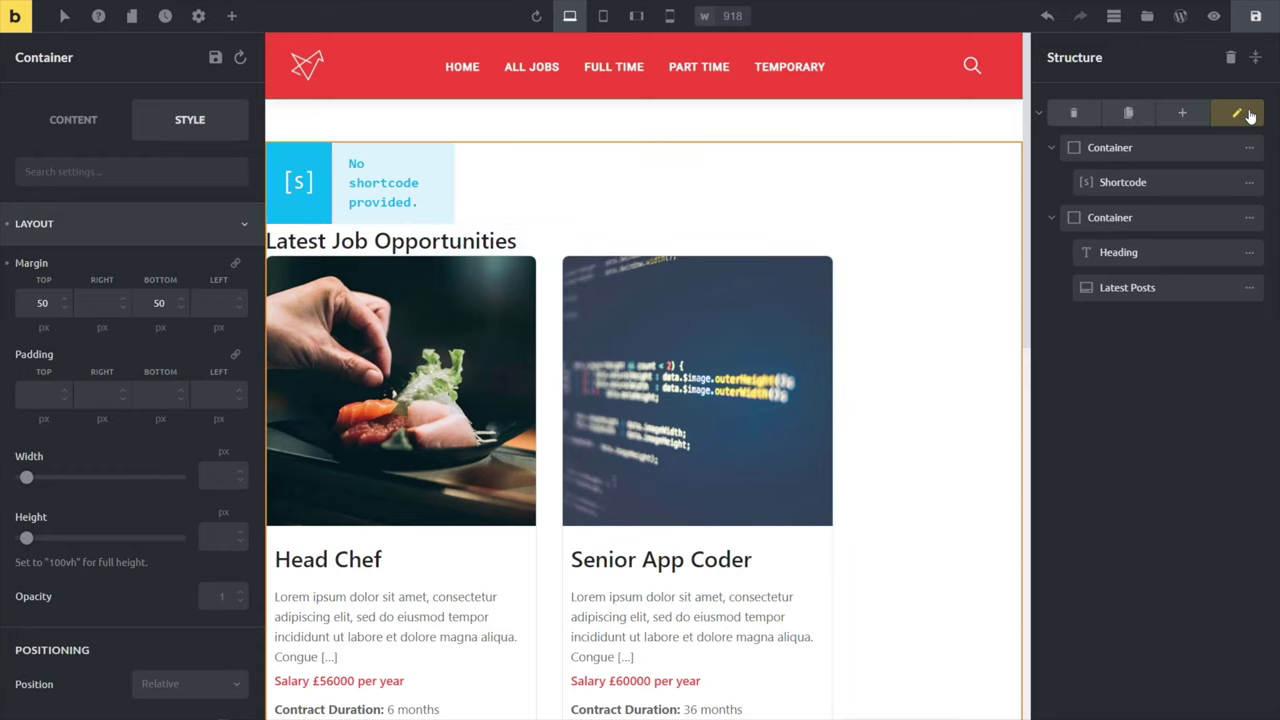
left_click(62, 128)
left_click(191, 355)
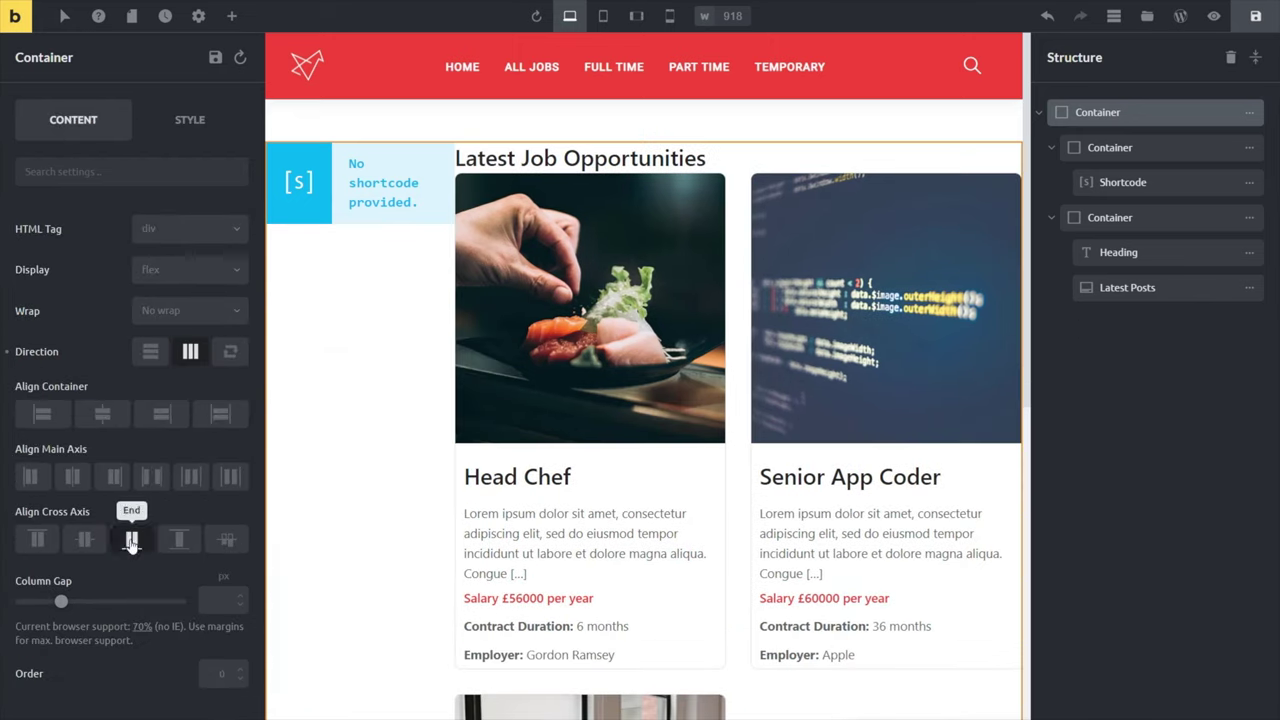
left_click(209, 598)
type("30")
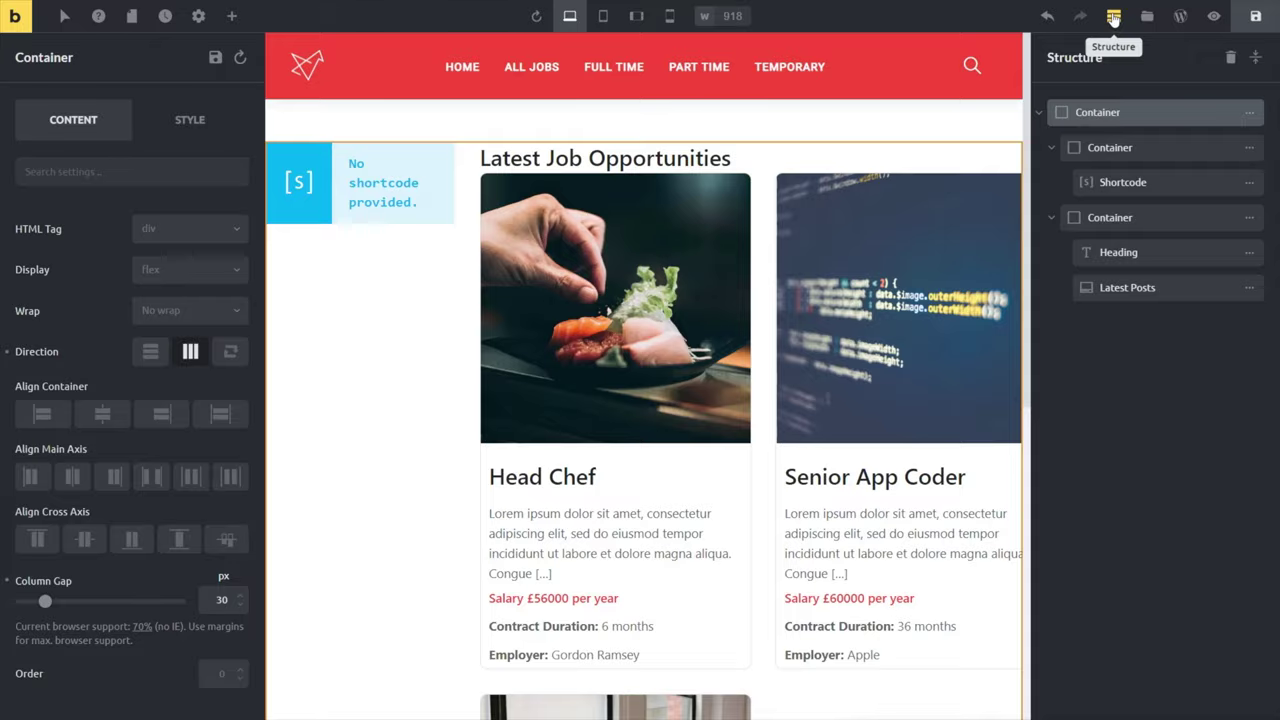
left_click(1113, 18)
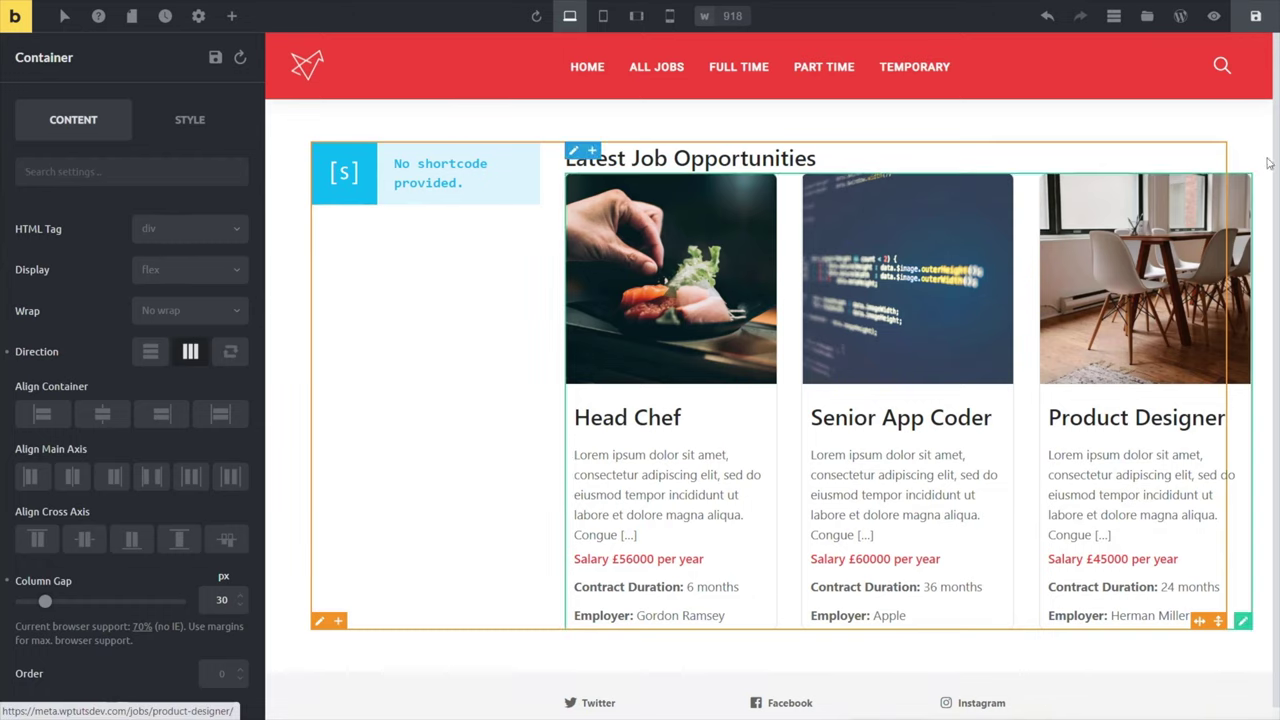
left_click(1256, 17)
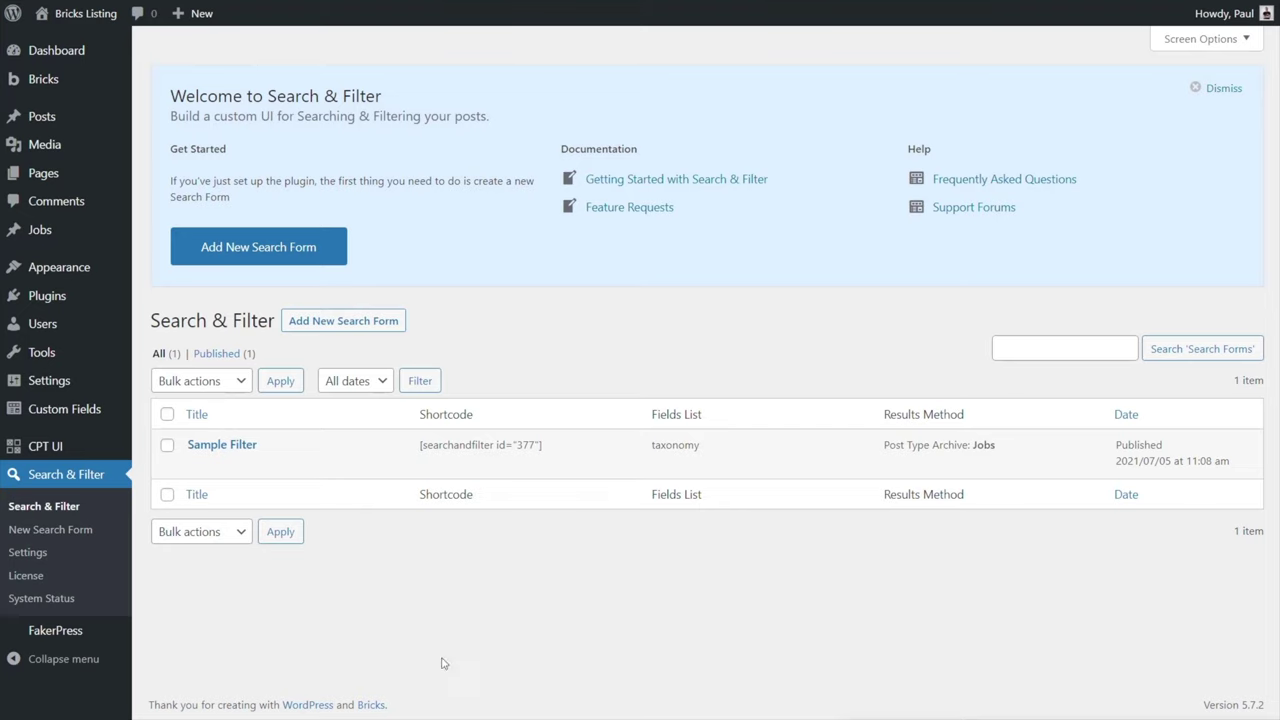
Create a new Search & Filter form titled Main Filter that searches only the Jobs post type
left_click(368, 322)
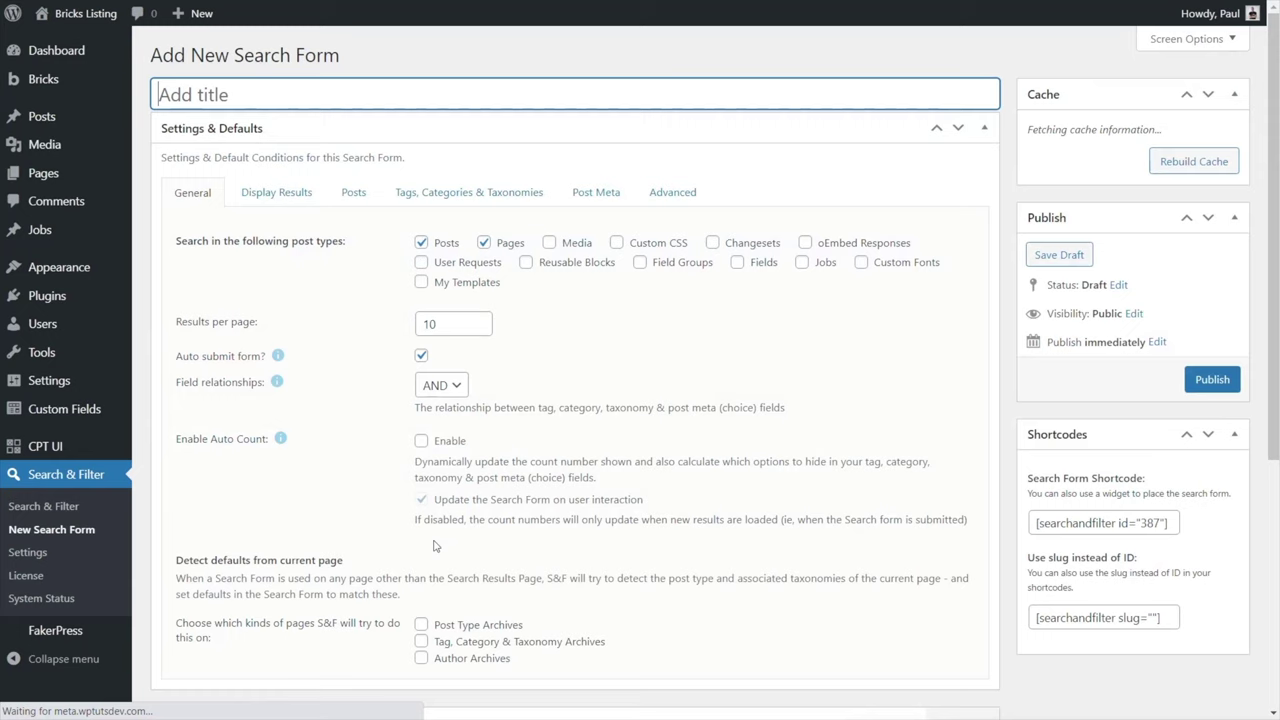
type("Main Filter")
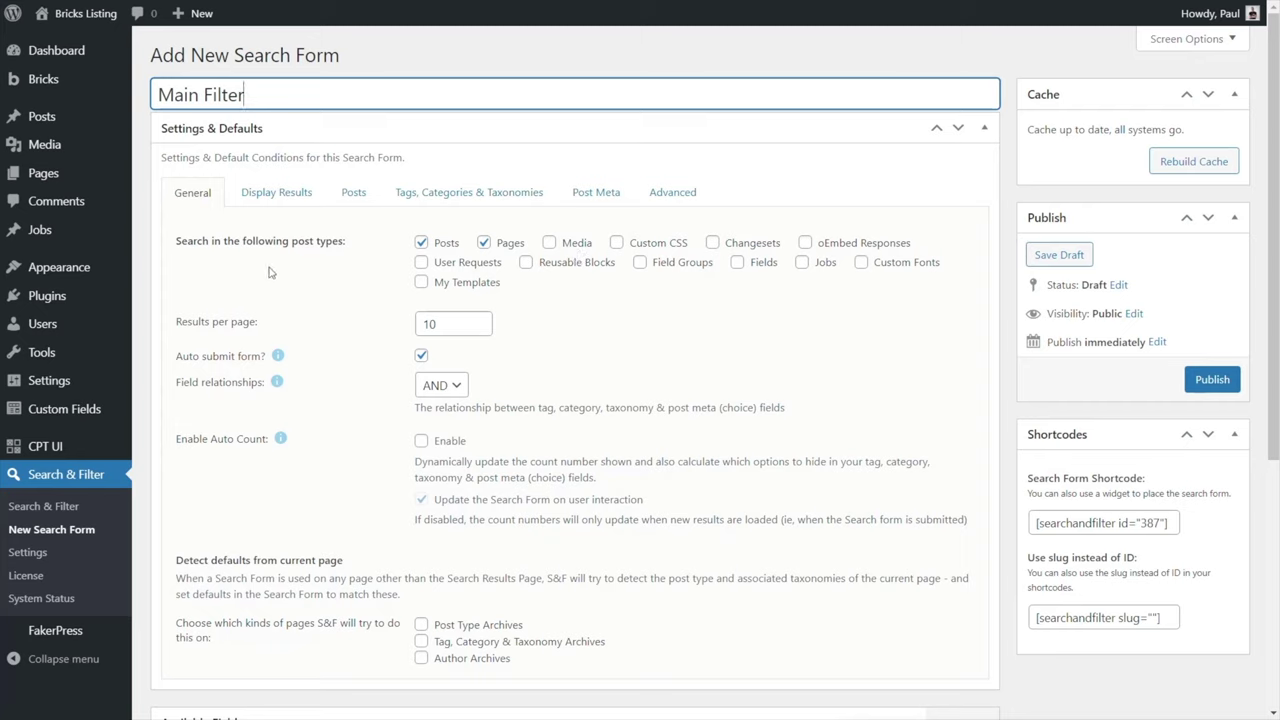
left_click(421, 248)
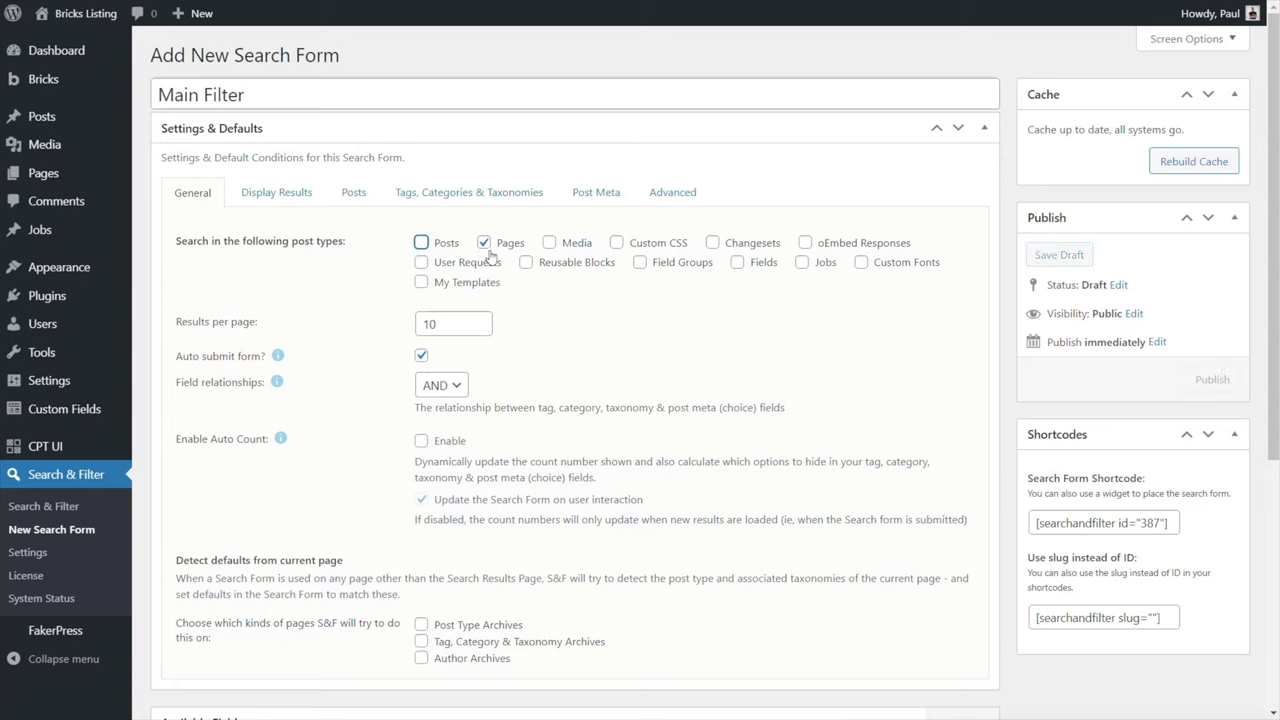
left_click(484, 243)
left_click(802, 262)
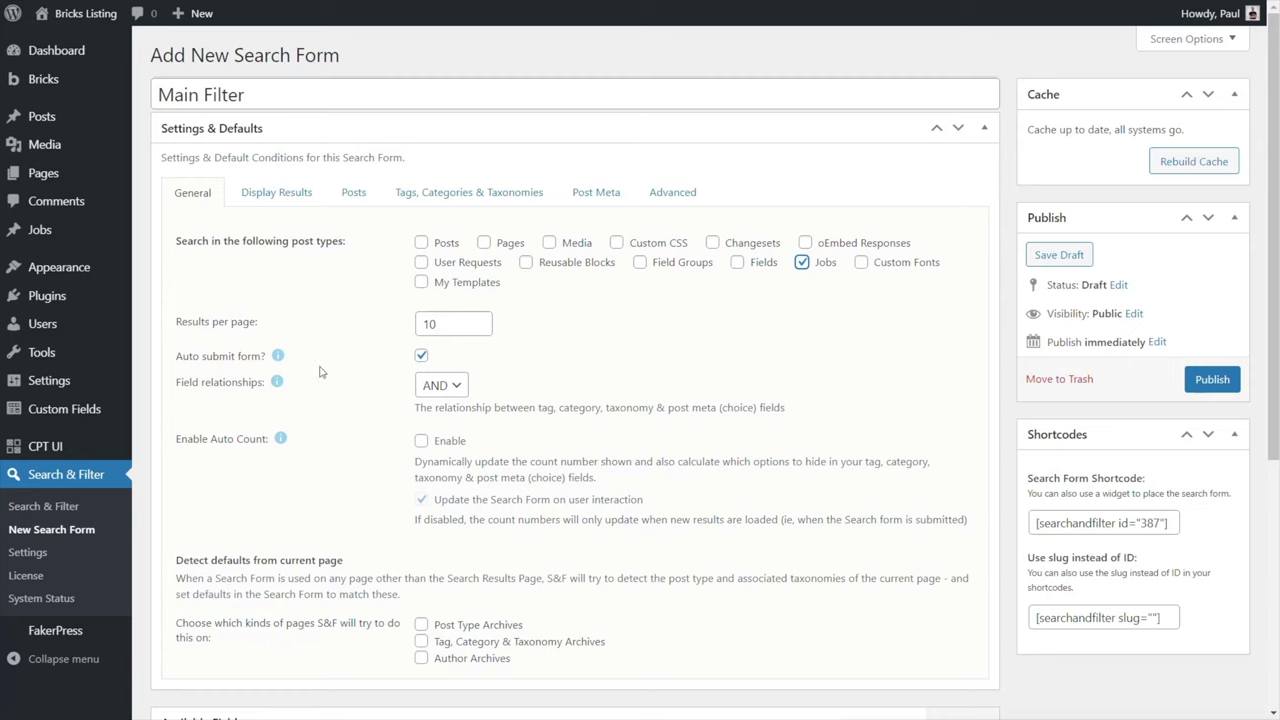
Keep the field relationship at AND and detect defaults on Post Type Archives and Tag, Category & Taxonomy Archives
left_click(437, 390)
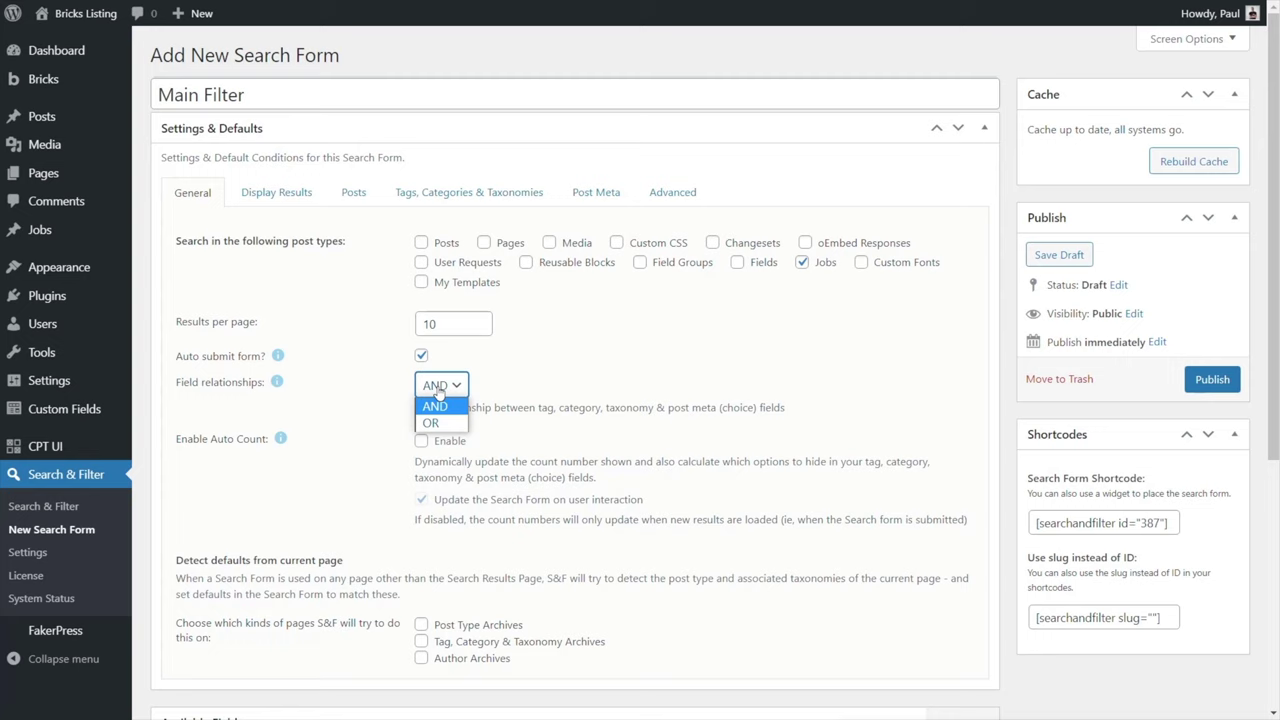
left_click(555, 381)
left_click(421, 624)
left_click(421, 641)
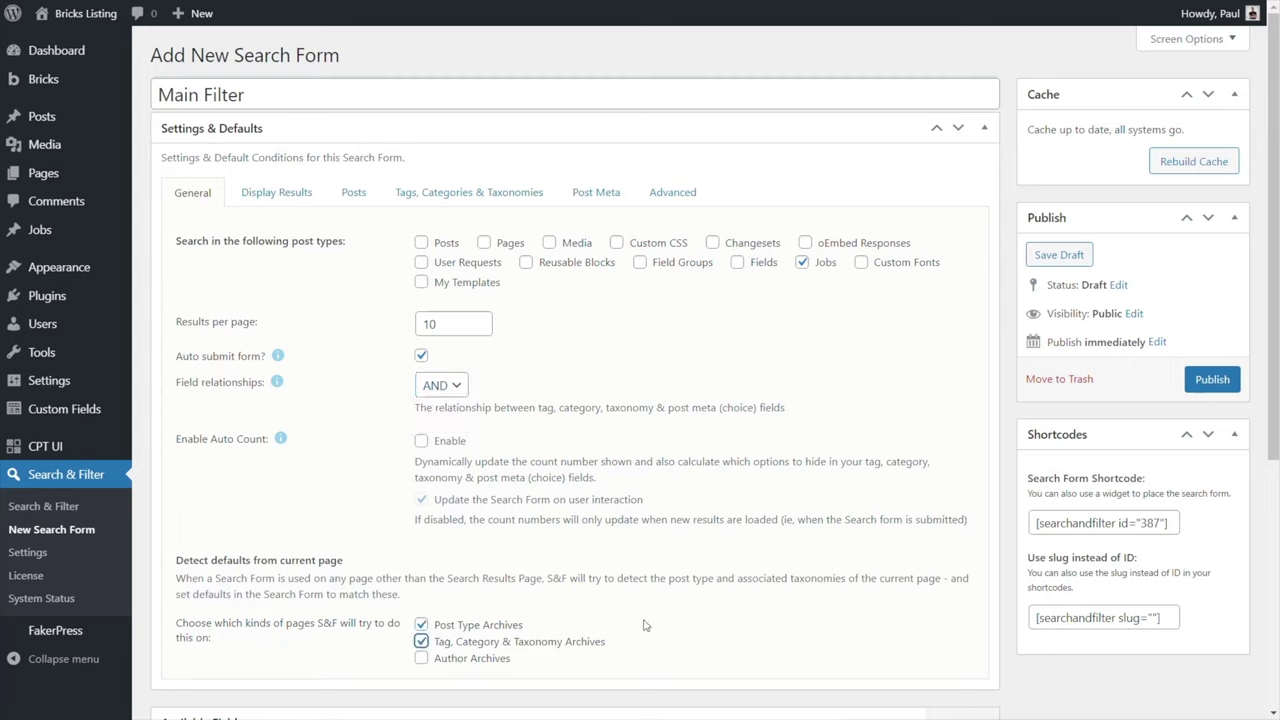
Display the results as a Post Type Archive, enable filtering on taxonomy archives and turn off loading results using Ajax
left_click(262, 194)
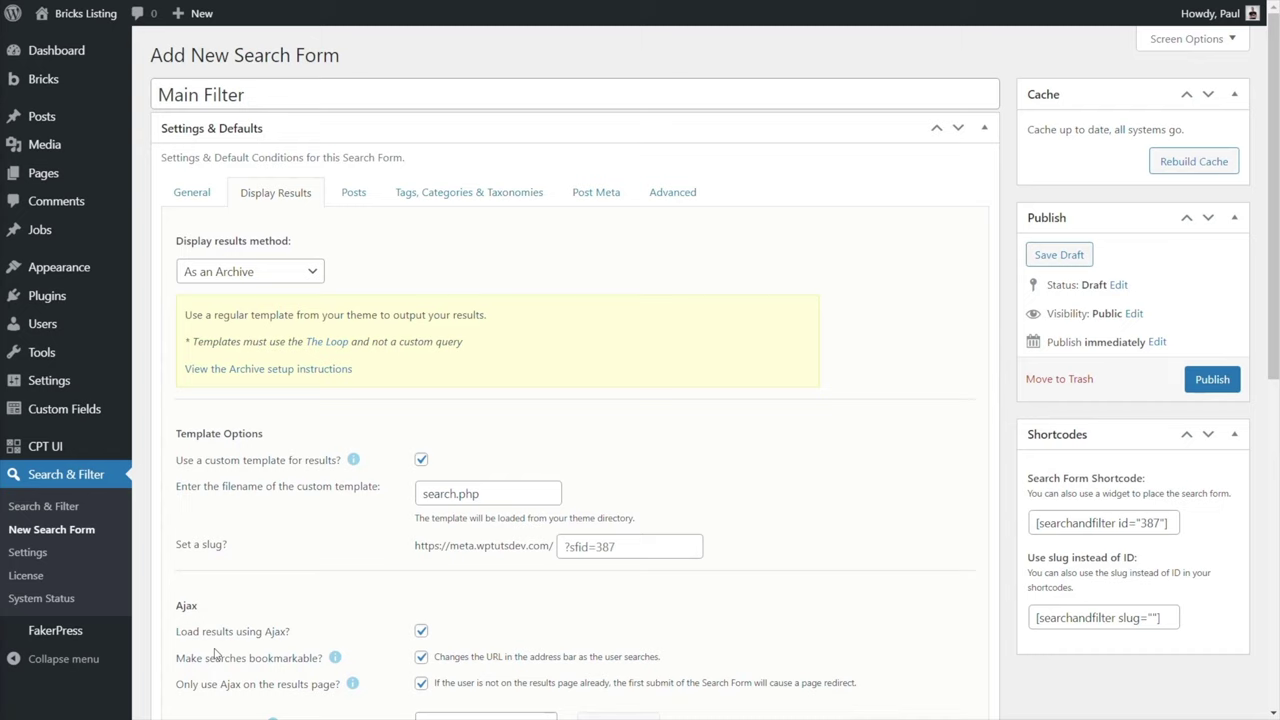
left_click(309, 272)
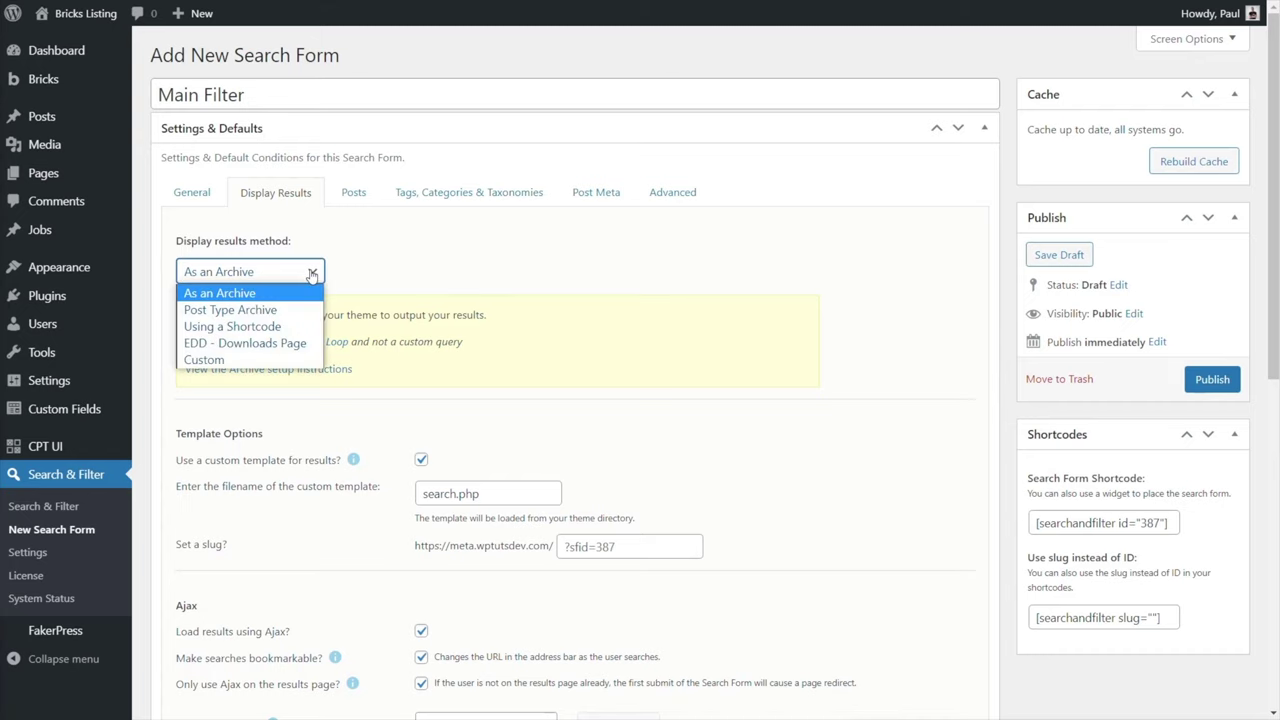
left_click(281, 311)
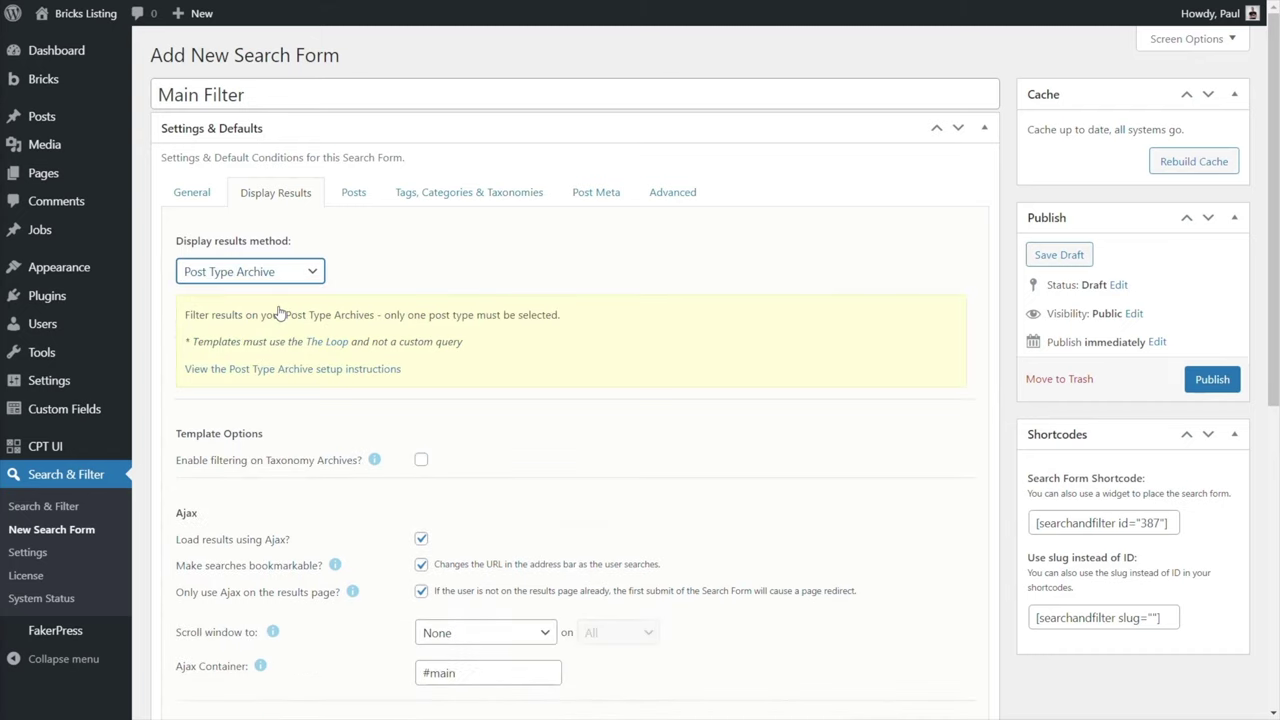
left_click(421, 461)
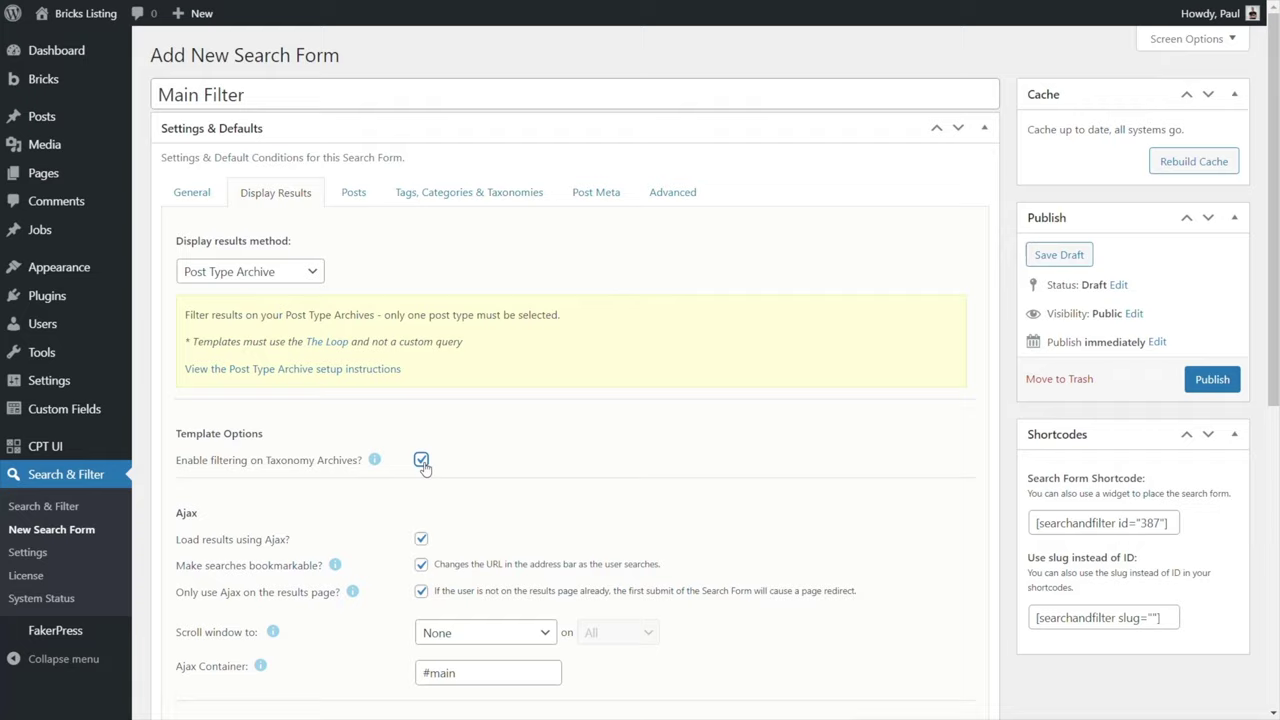
scroll(421, 463, "down", 3)
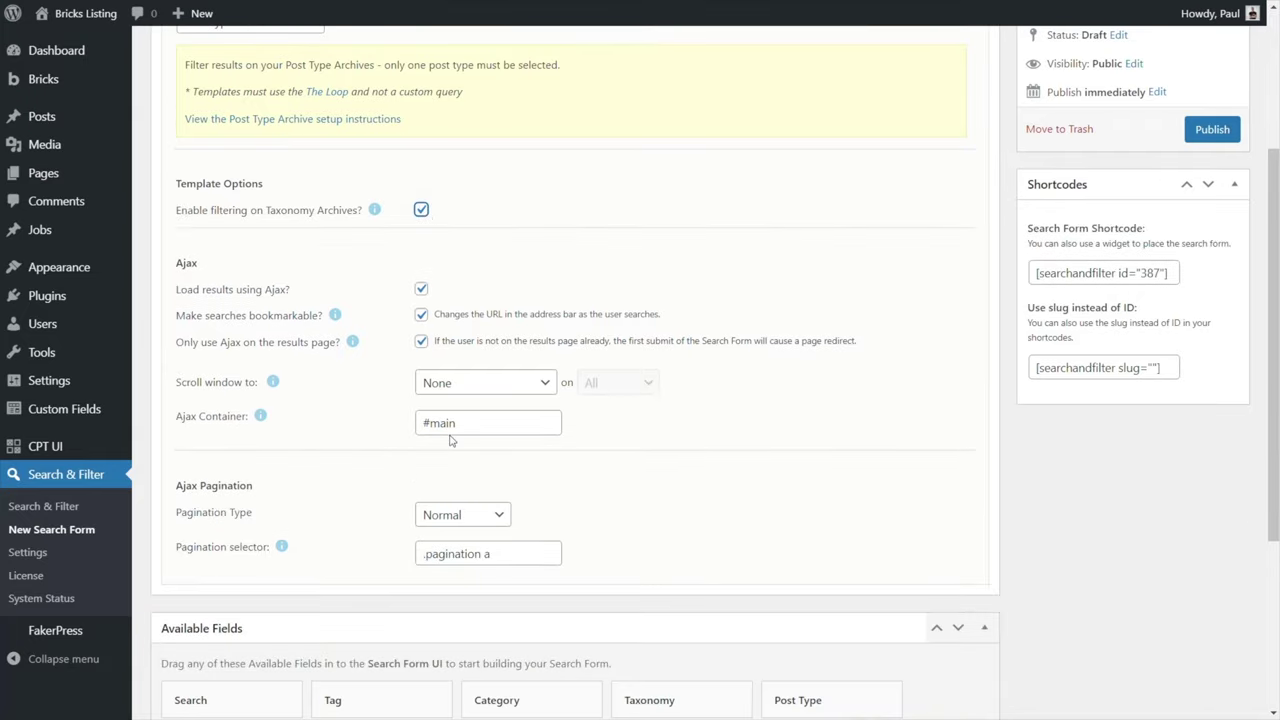
left_click(421, 290)
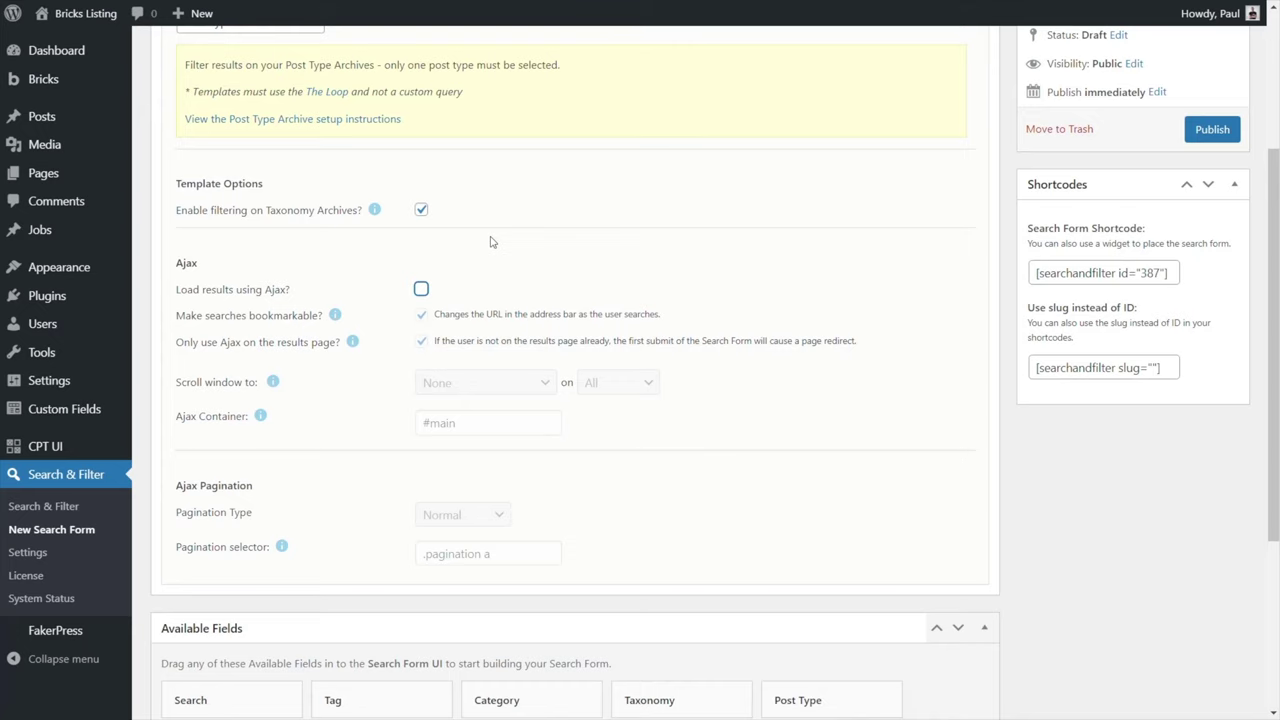
Add a Taxonomy field to the search form and set its taxonomy to Job Types (job_type)
scroll(726, 473, "down", 1)
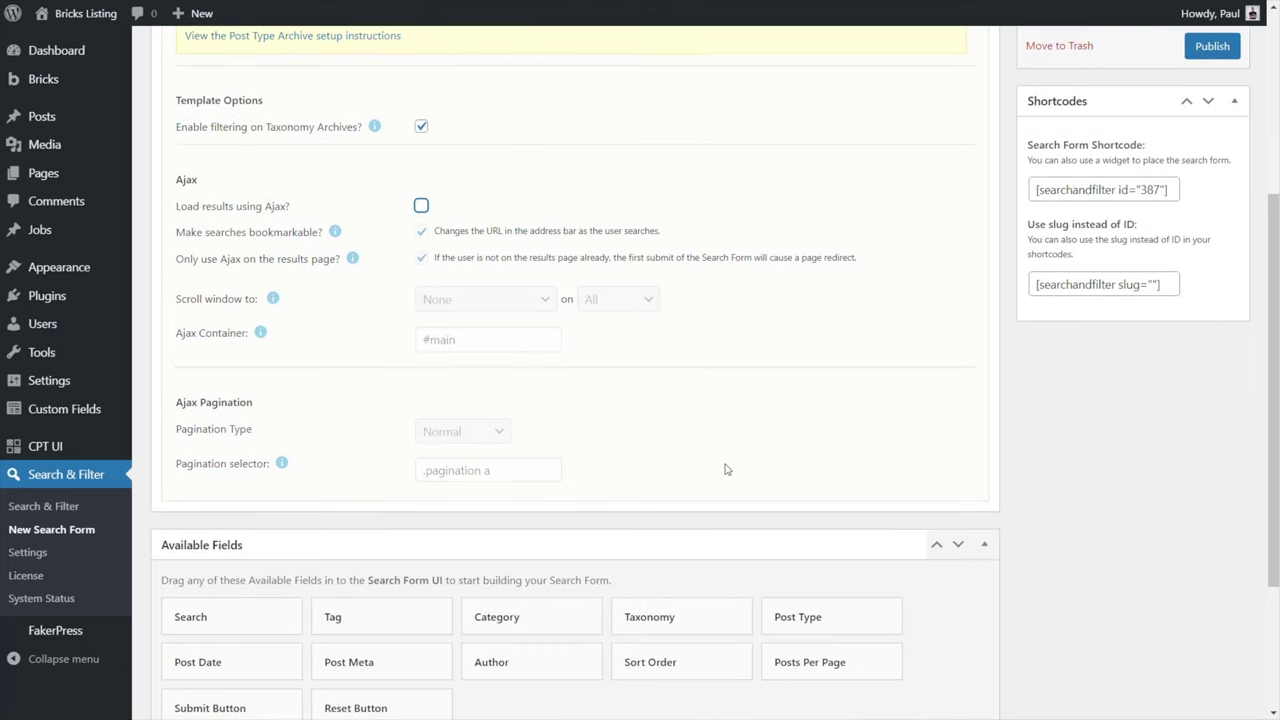
scroll(728, 440, "down", 3)
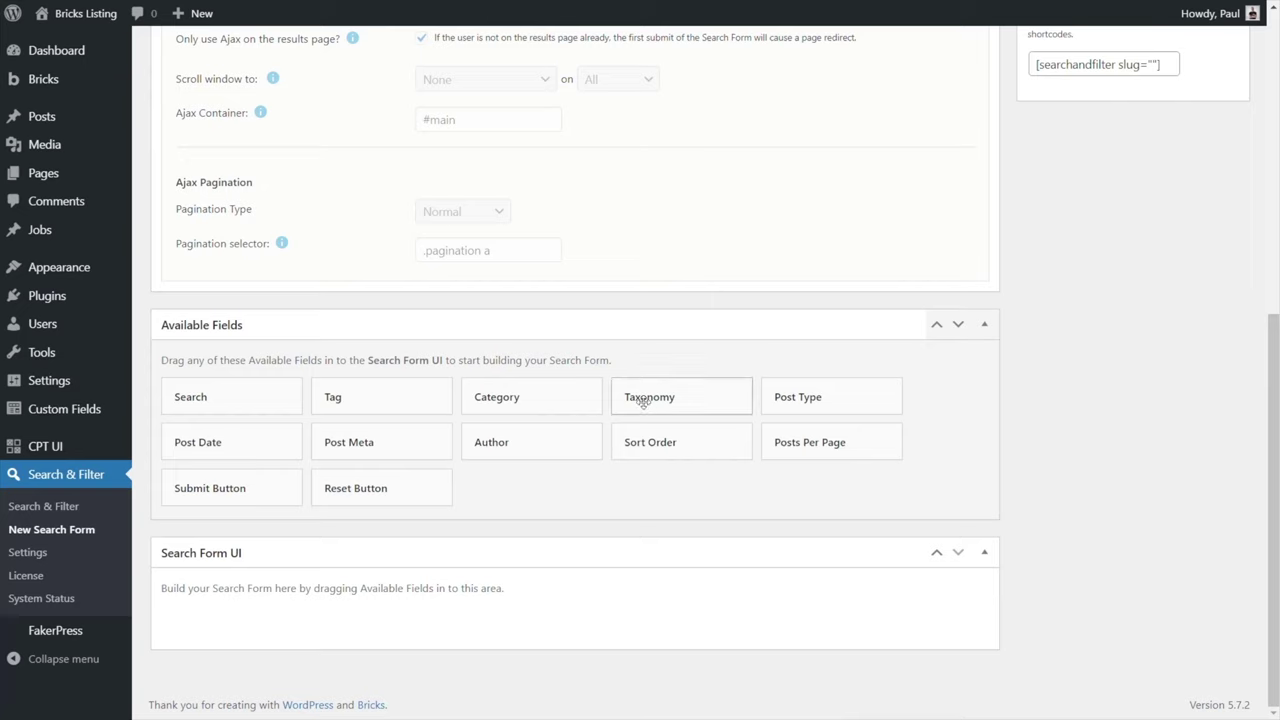
left_click_drag(644, 401, 384, 620)
scroll(720, 608, "down", 3)
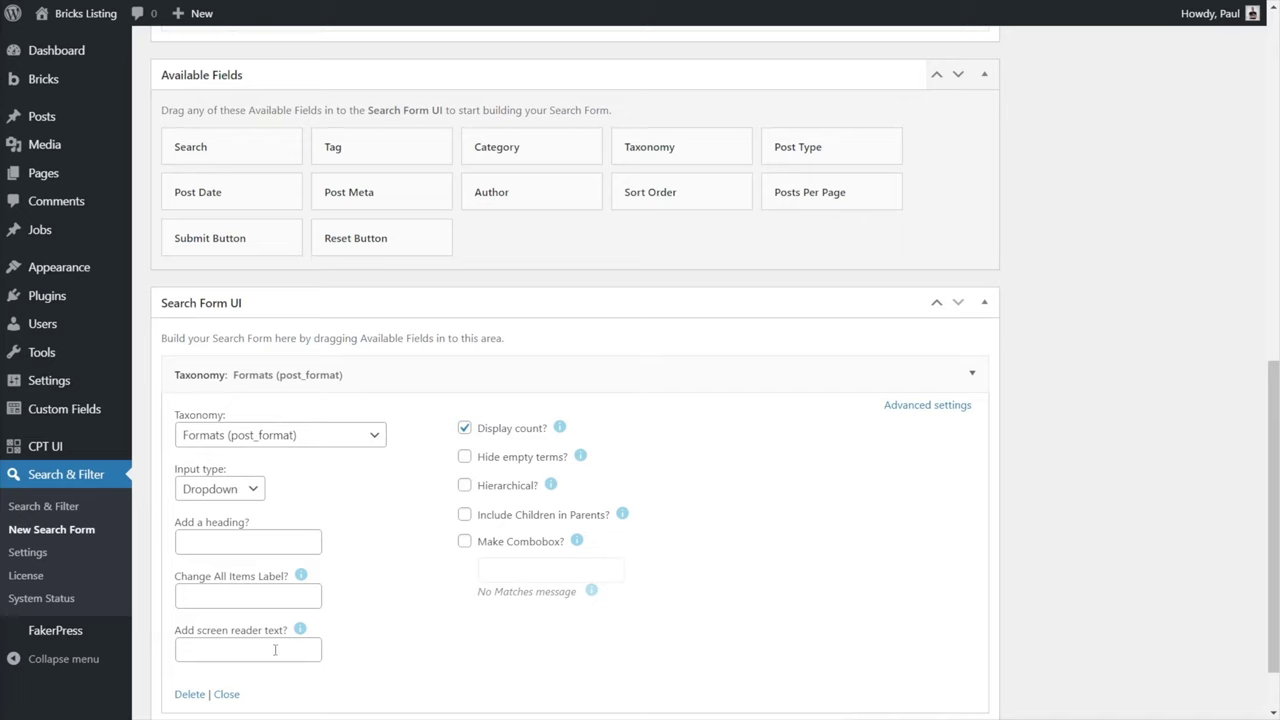
left_click(322, 437)
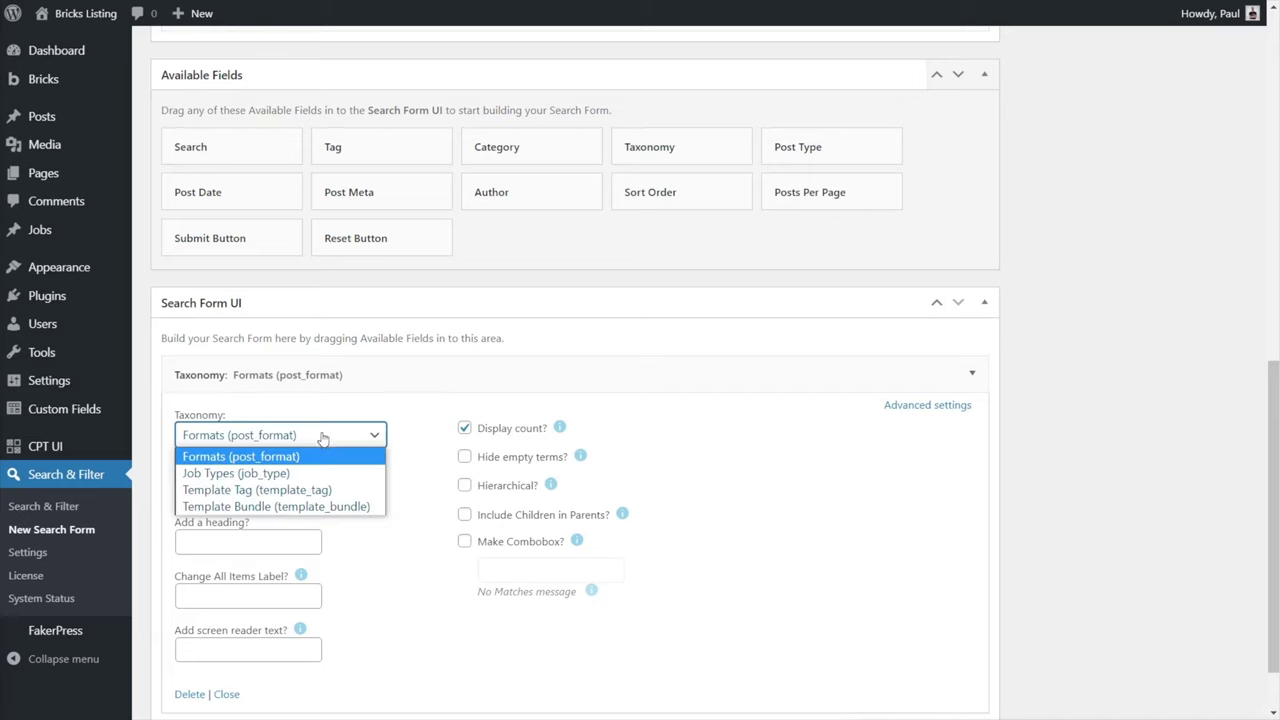
left_click(308, 474)
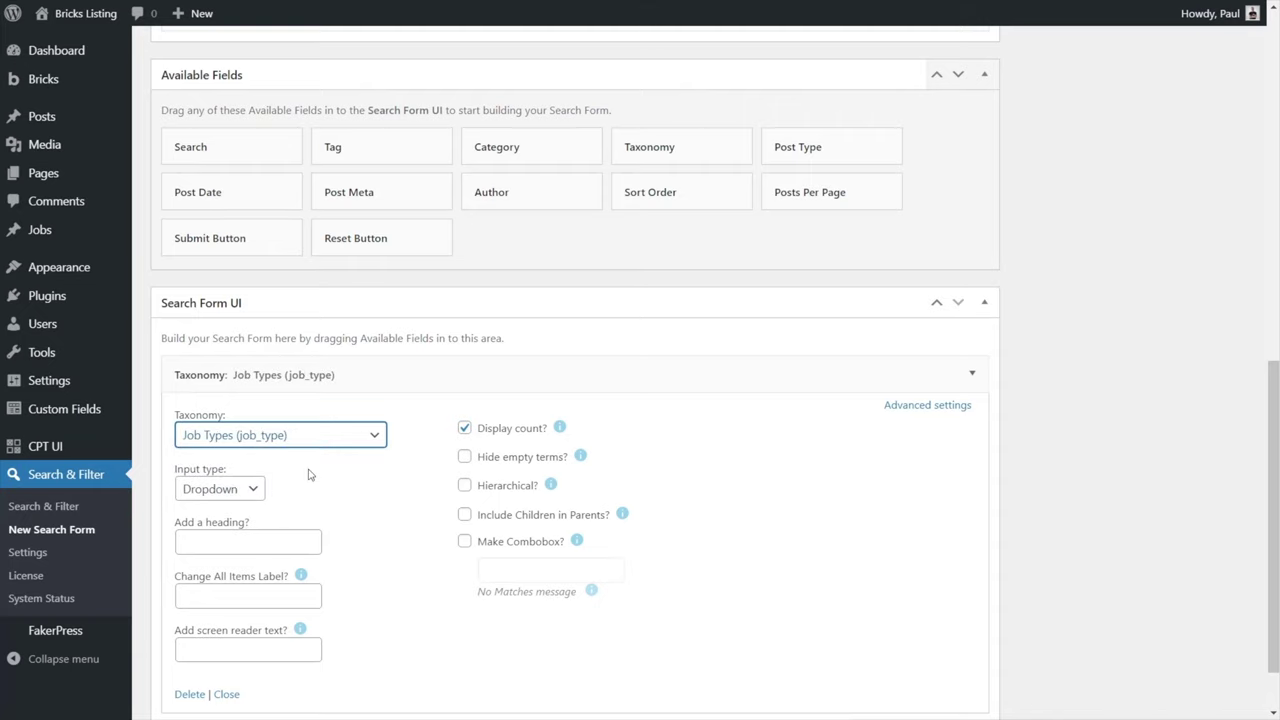
Make the taxonomy field a Checkbox input headed Job Types, with Hierarchical and Include Children in Parents enabled
left_click(248, 492)
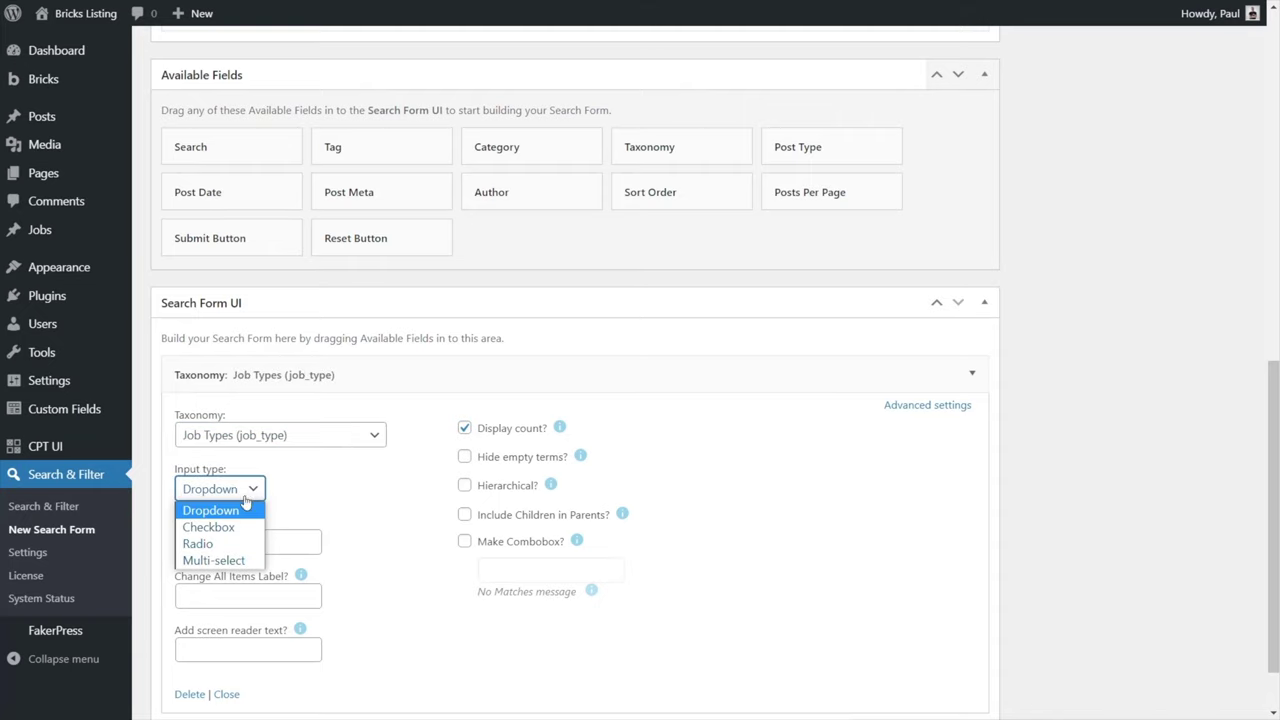
left_click(232, 528)
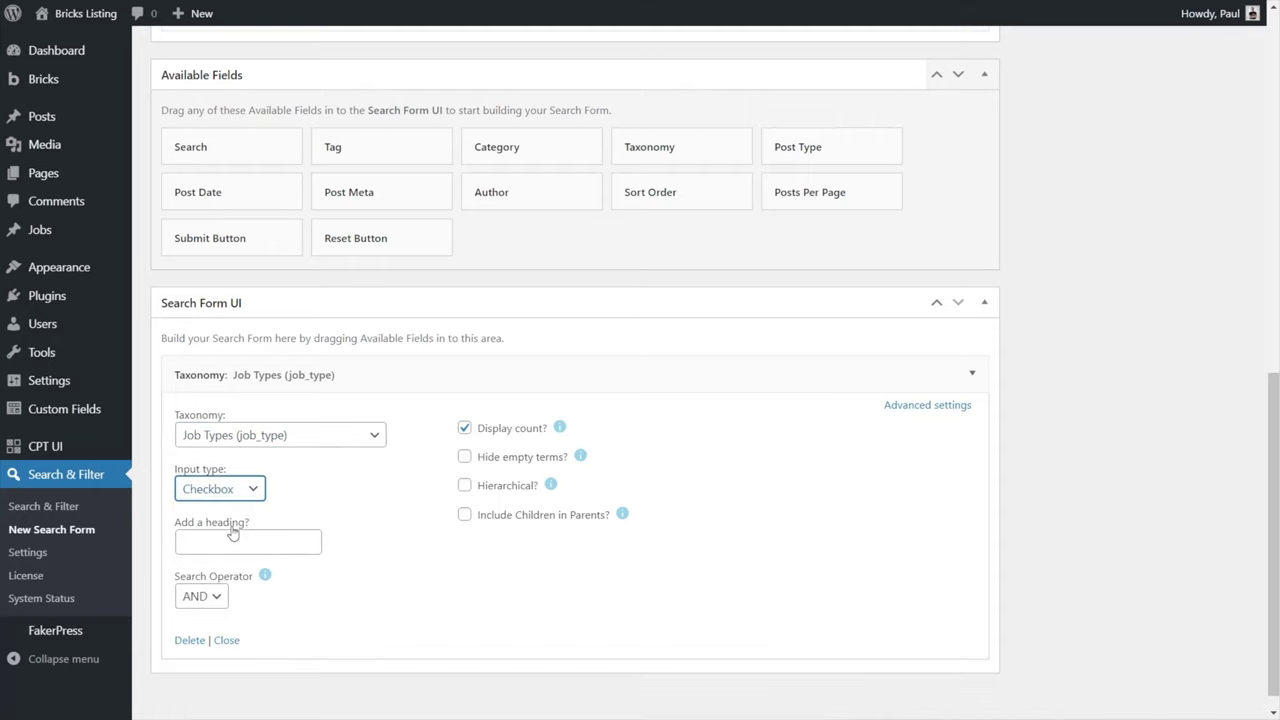
left_click(219, 543)
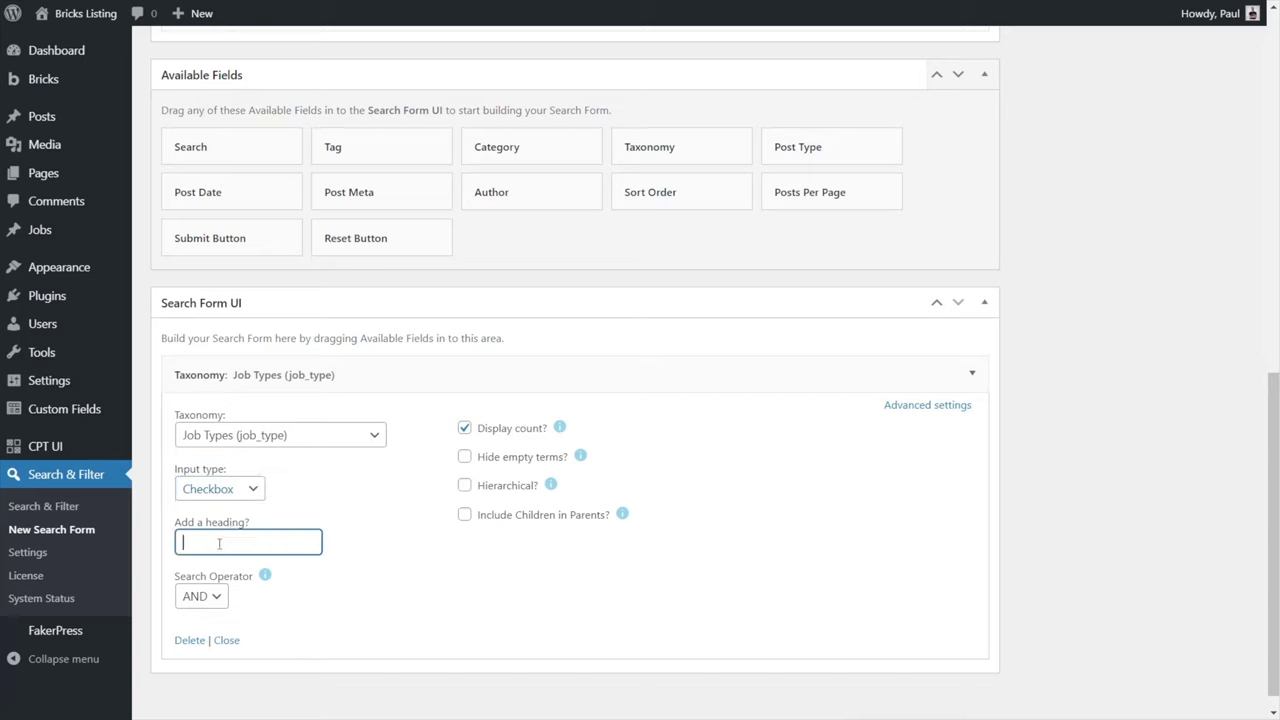
type("Job Types")
left_click(501, 490)
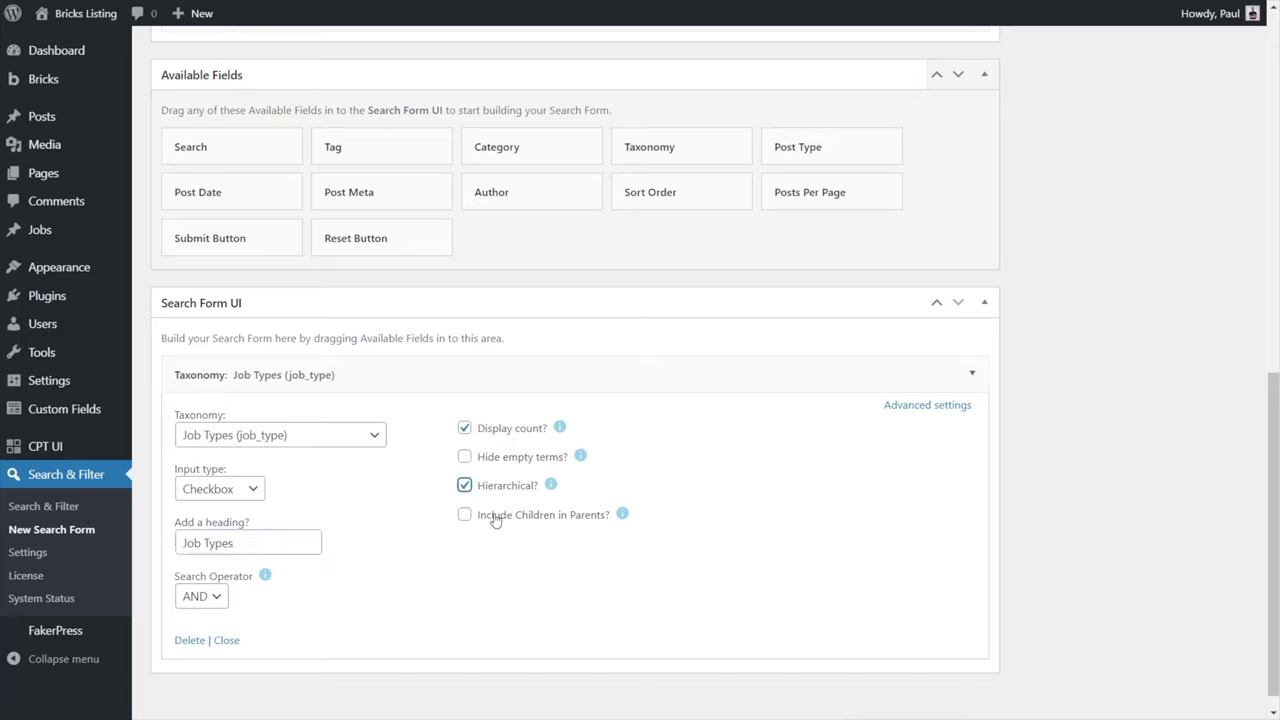
left_click(495, 519)
Publish the Main Filter search form and copy its ID-based search form shortcode
scroll(860, 525, "up", 3)
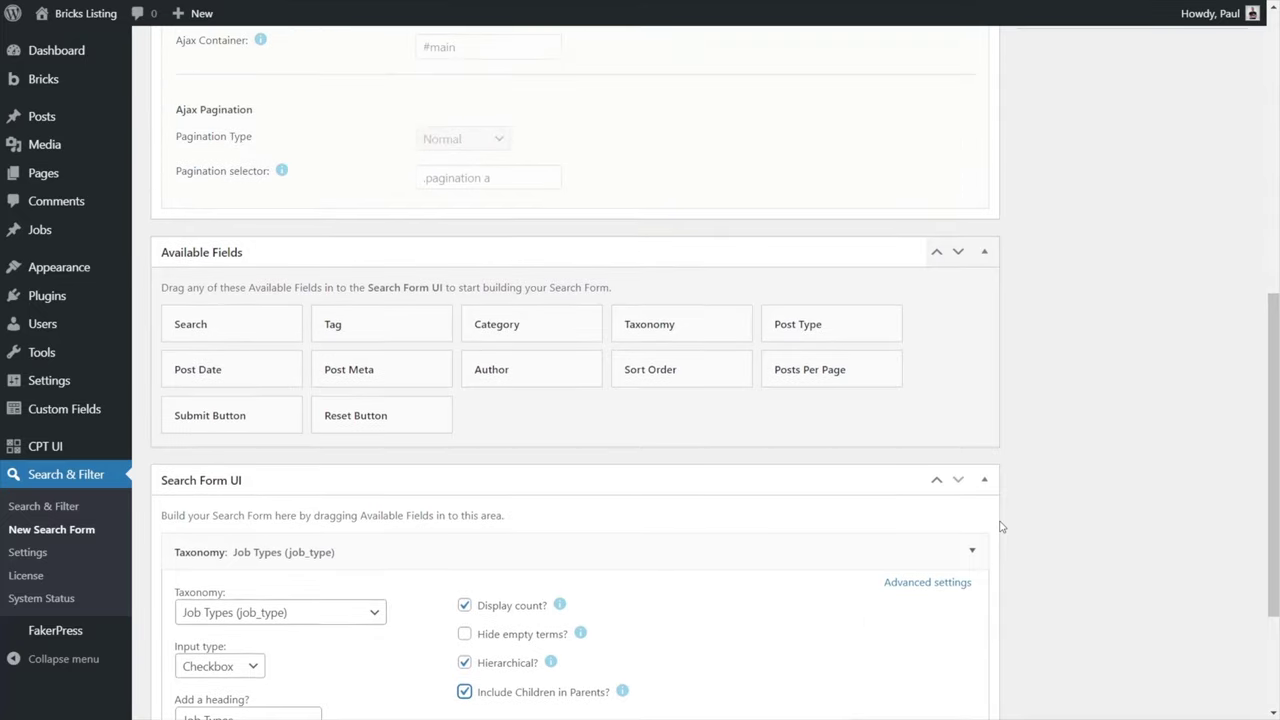
scroll(1000, 526, "up", 10)
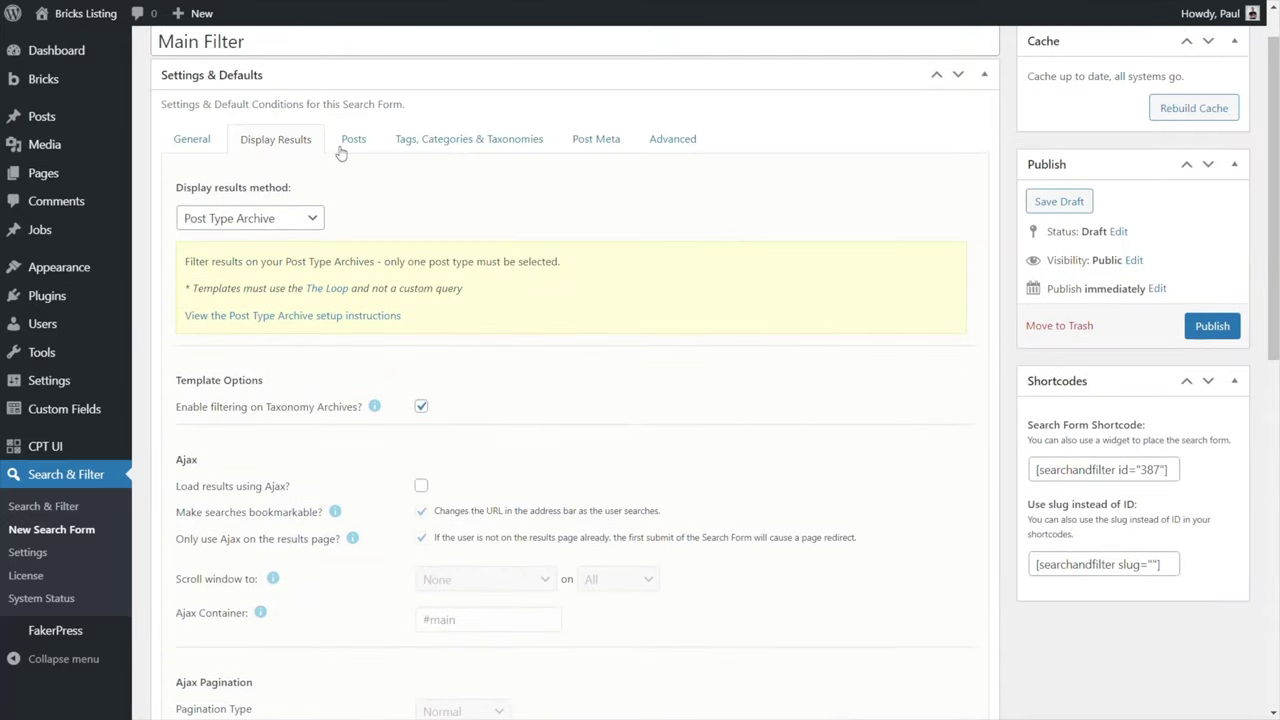
left_click(1213, 326)
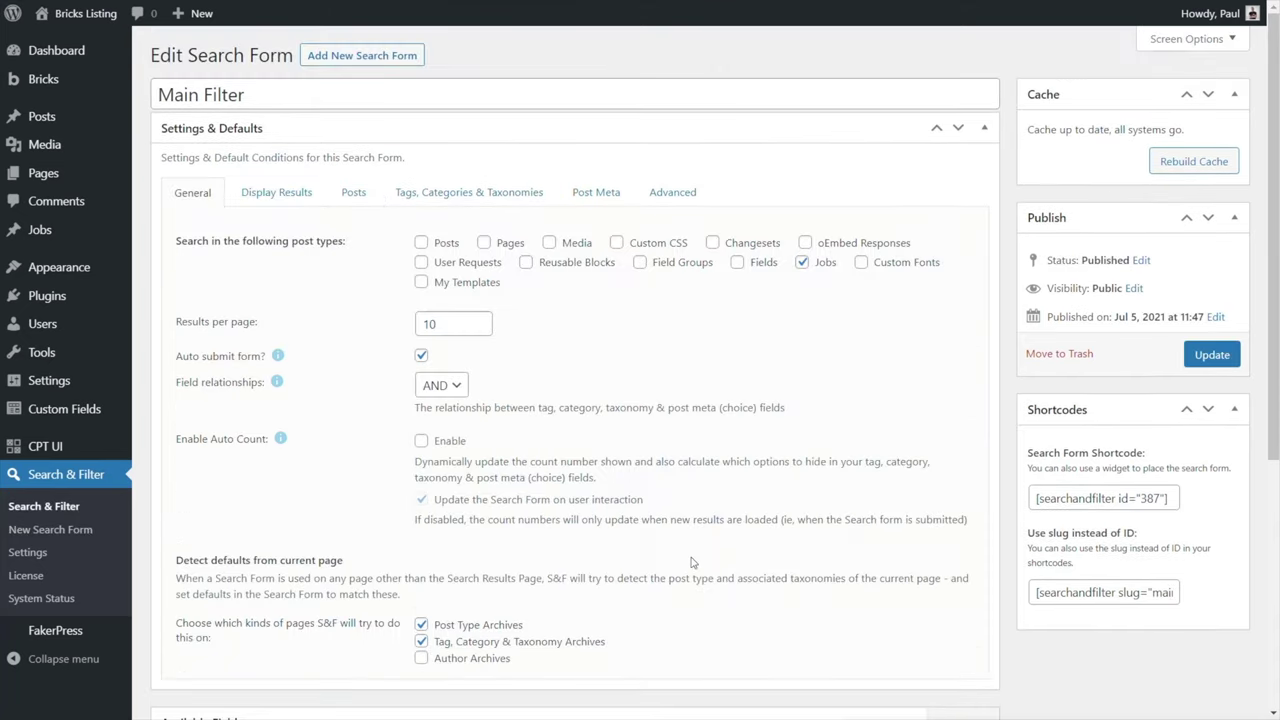
left_click(1108, 497)
right_click(1108, 497)
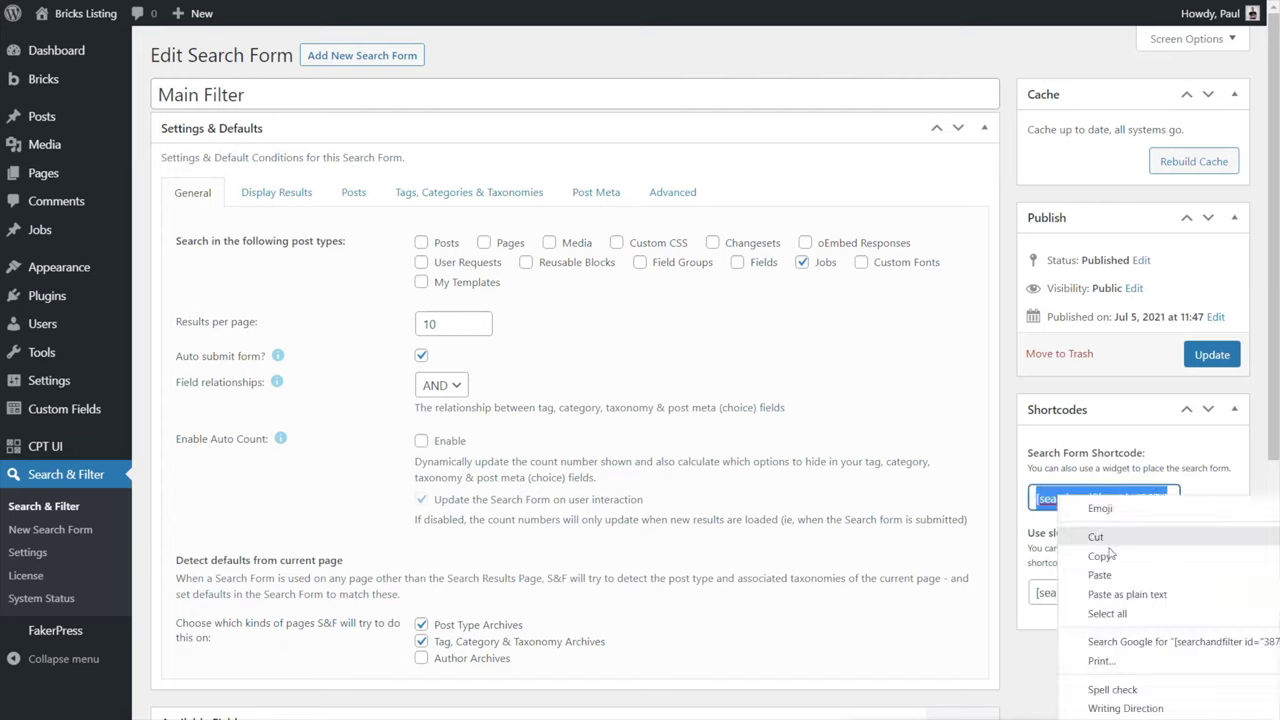
left_click(1112, 548)
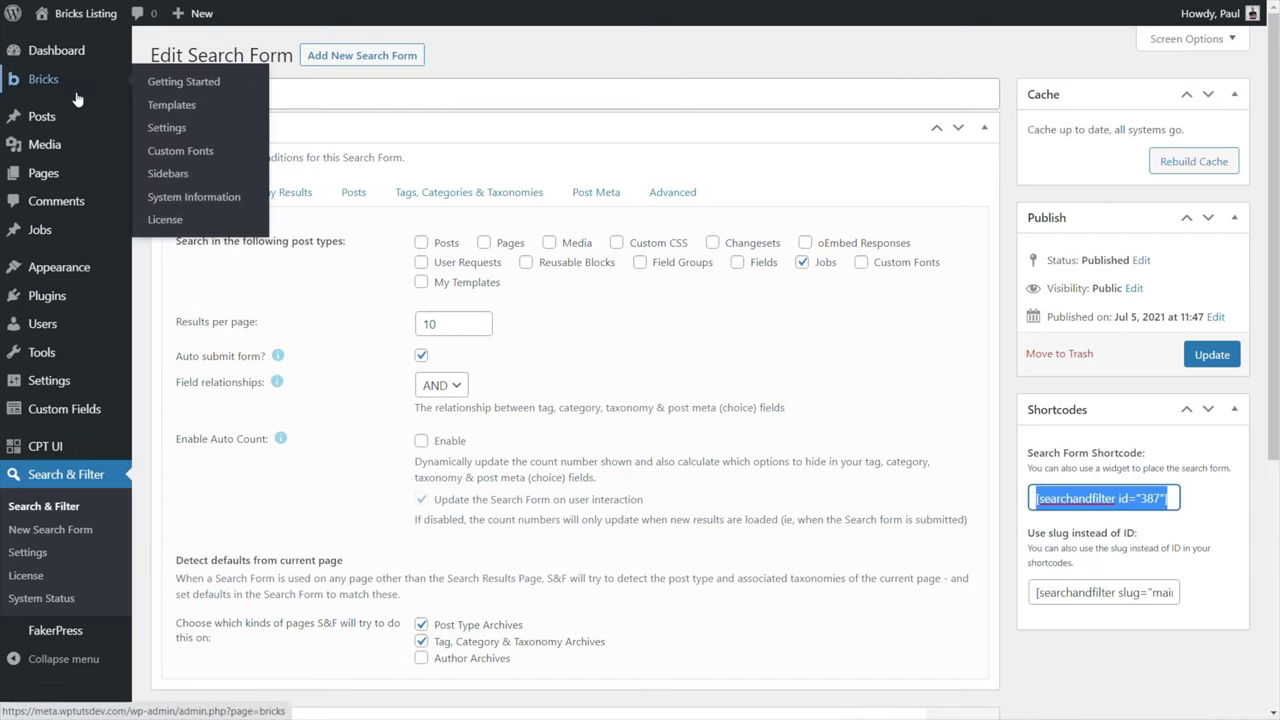
Open the Job Archive Template from the Bricks templates list for editing in the Bricks builder
mouse_move(57, 88)
left_click(165, 107)
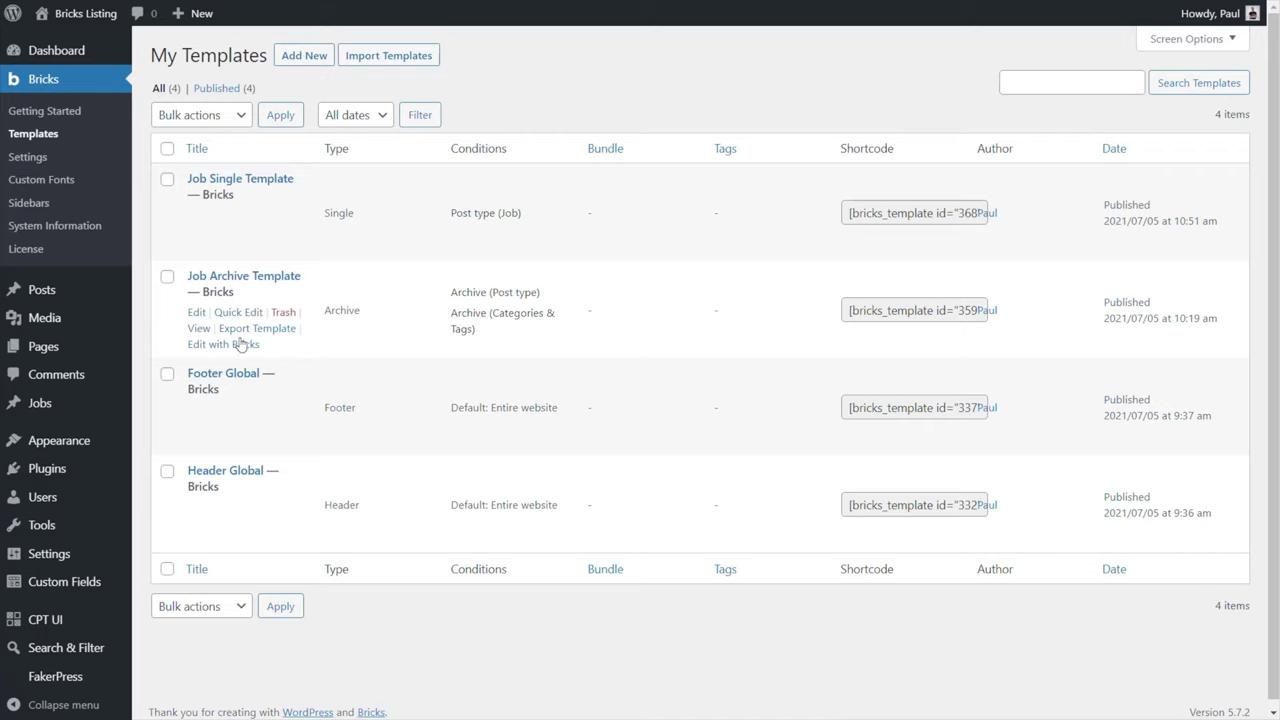
left_click(238, 345)
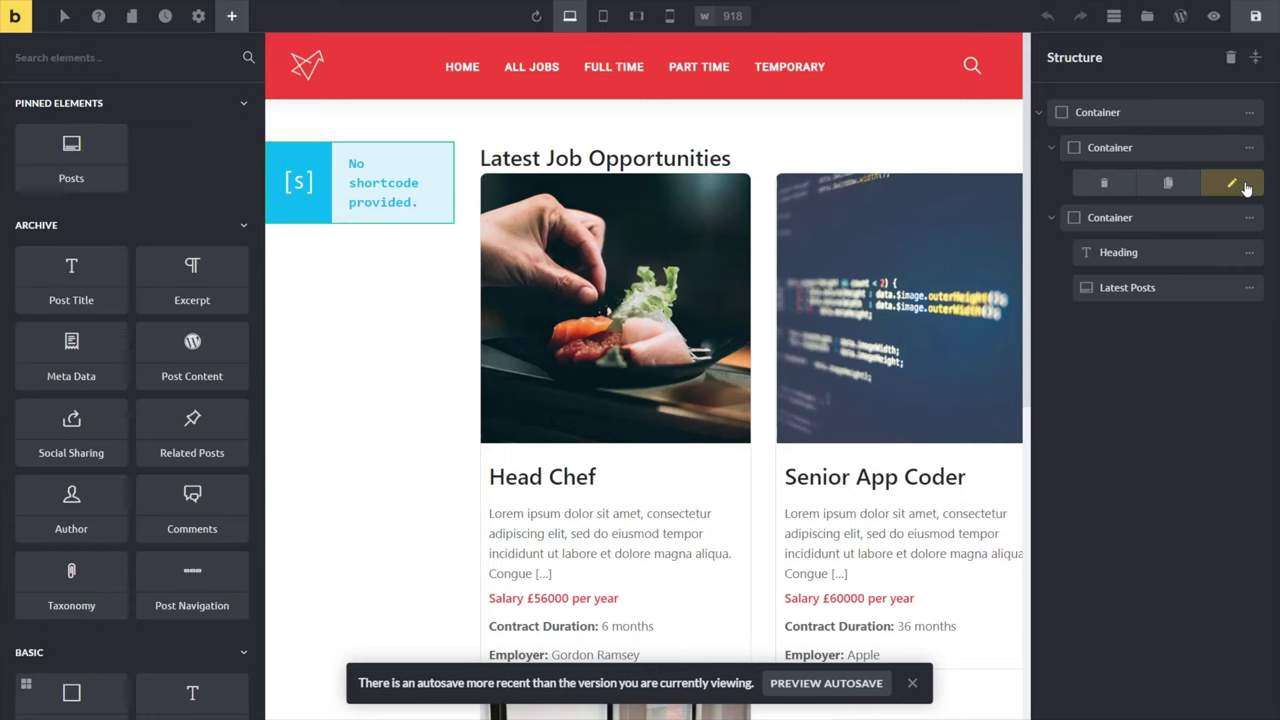
Set the sidebar container's Shortcode element to [searchandfilter id="387"], dismiss the autosave notice and save the template
left_click(1246, 189)
left_click(79, 254)
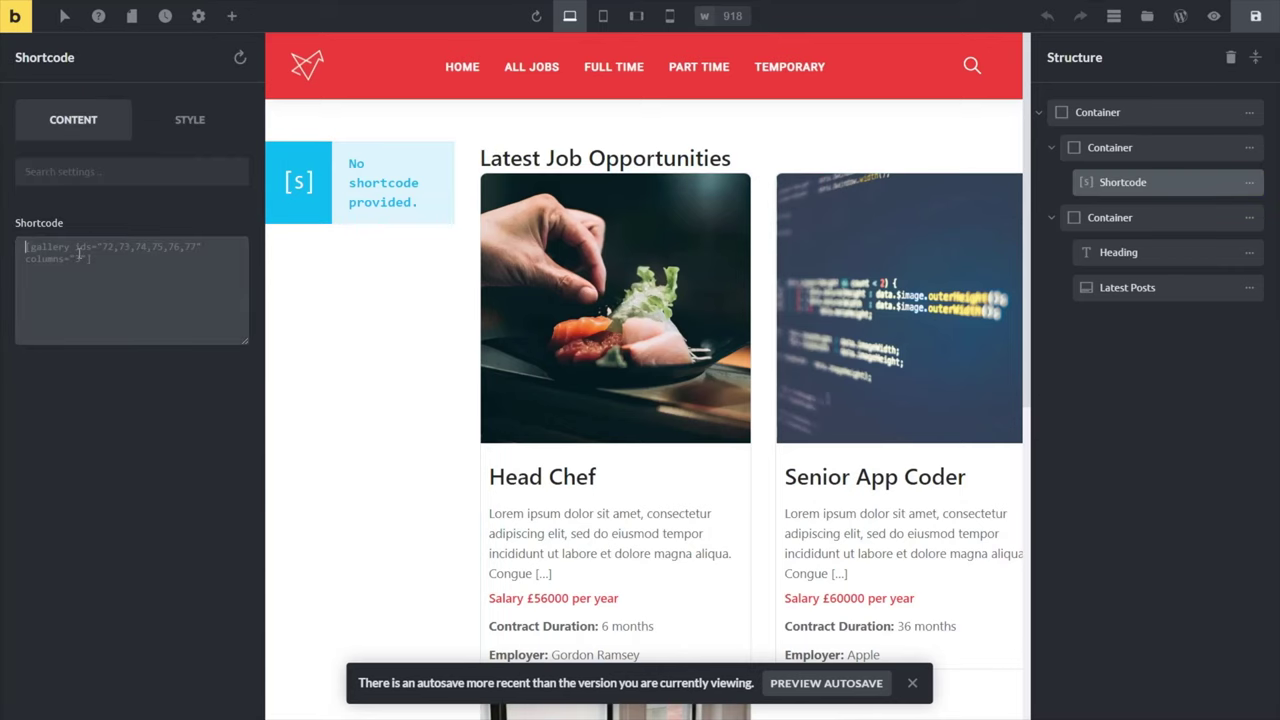
key("ctrl+v")
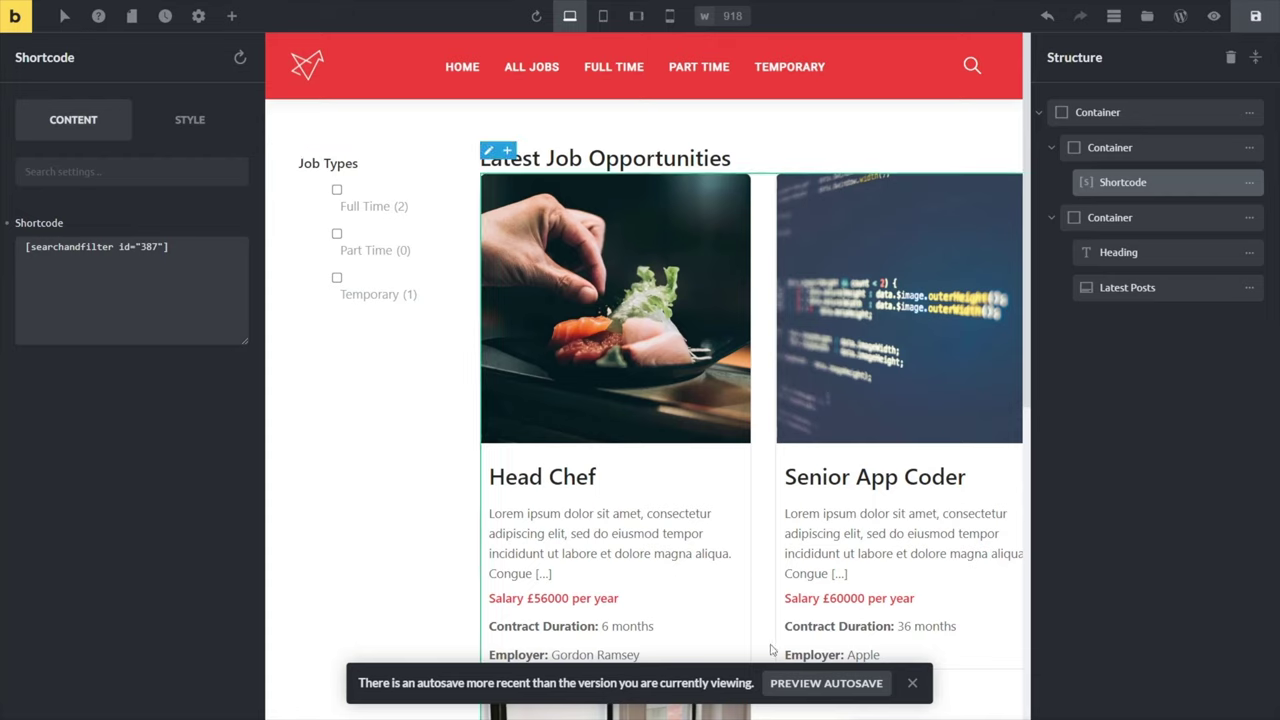
left_click(913, 684)
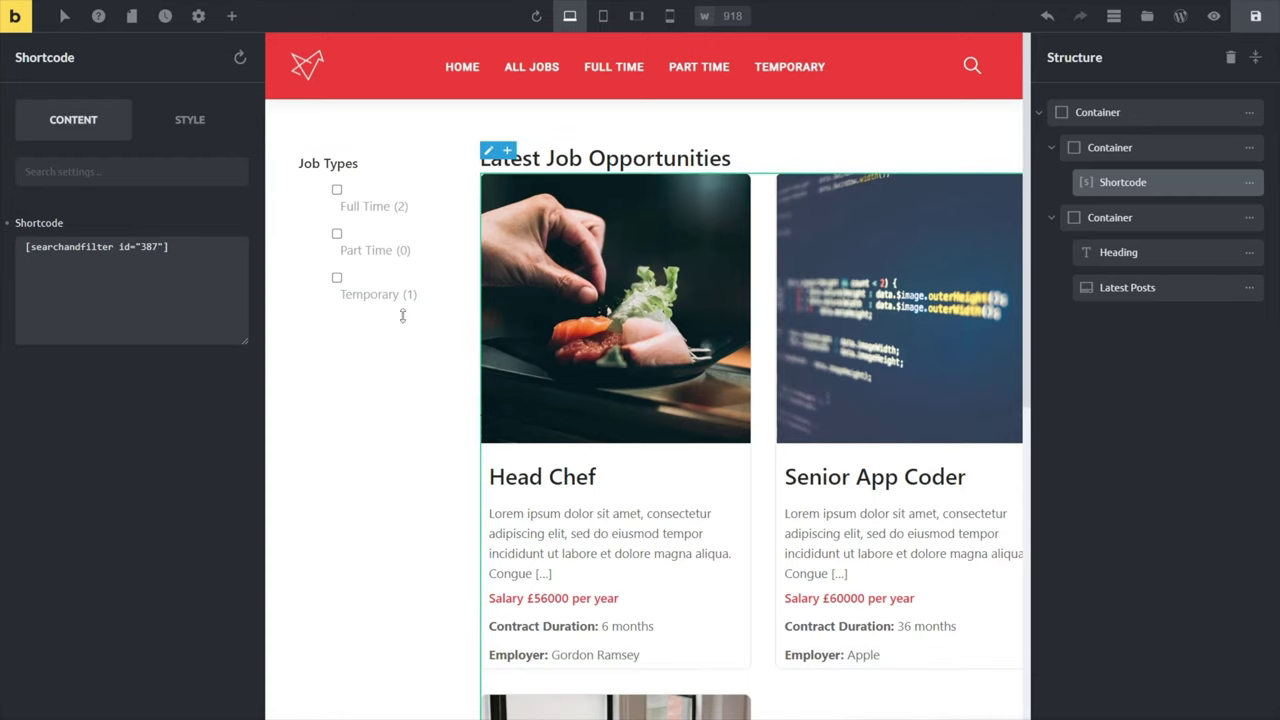
left_click(1252, 18)
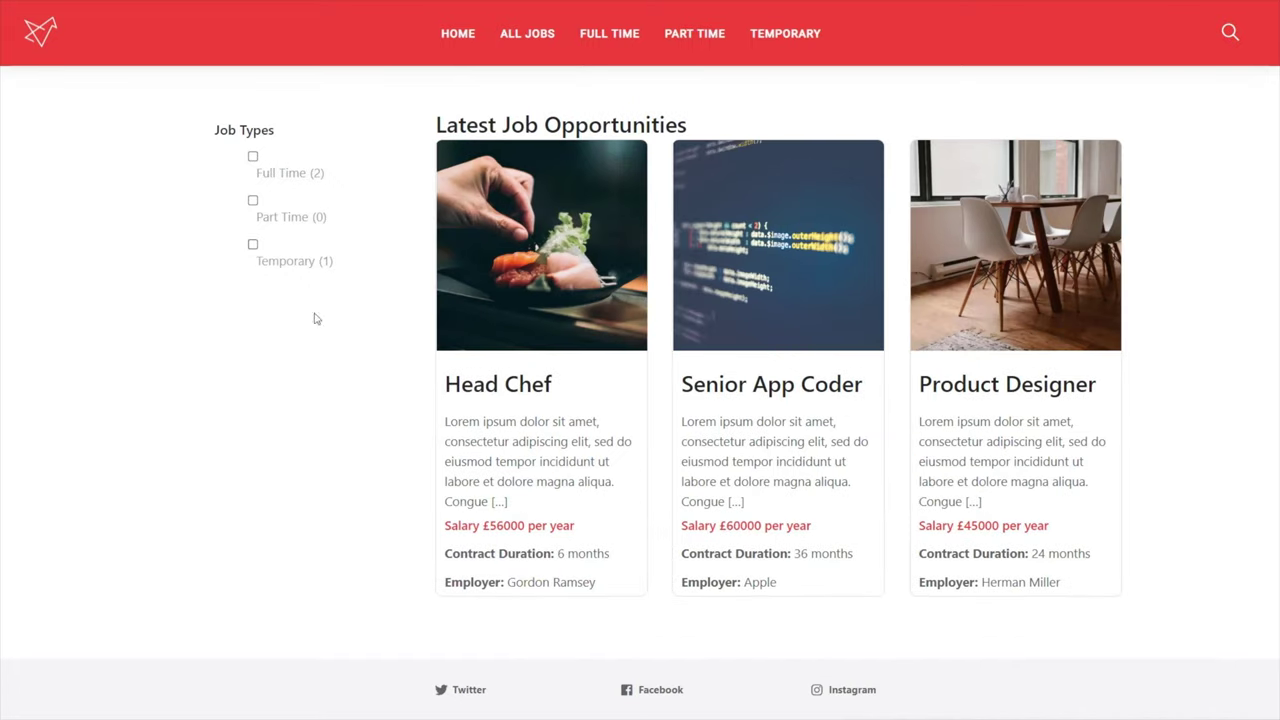
Test the Job Types filter on the live job archive with Full Time, Temporary and Part Time individually, plus Full Time and Temporary combined
left_click(252, 157)
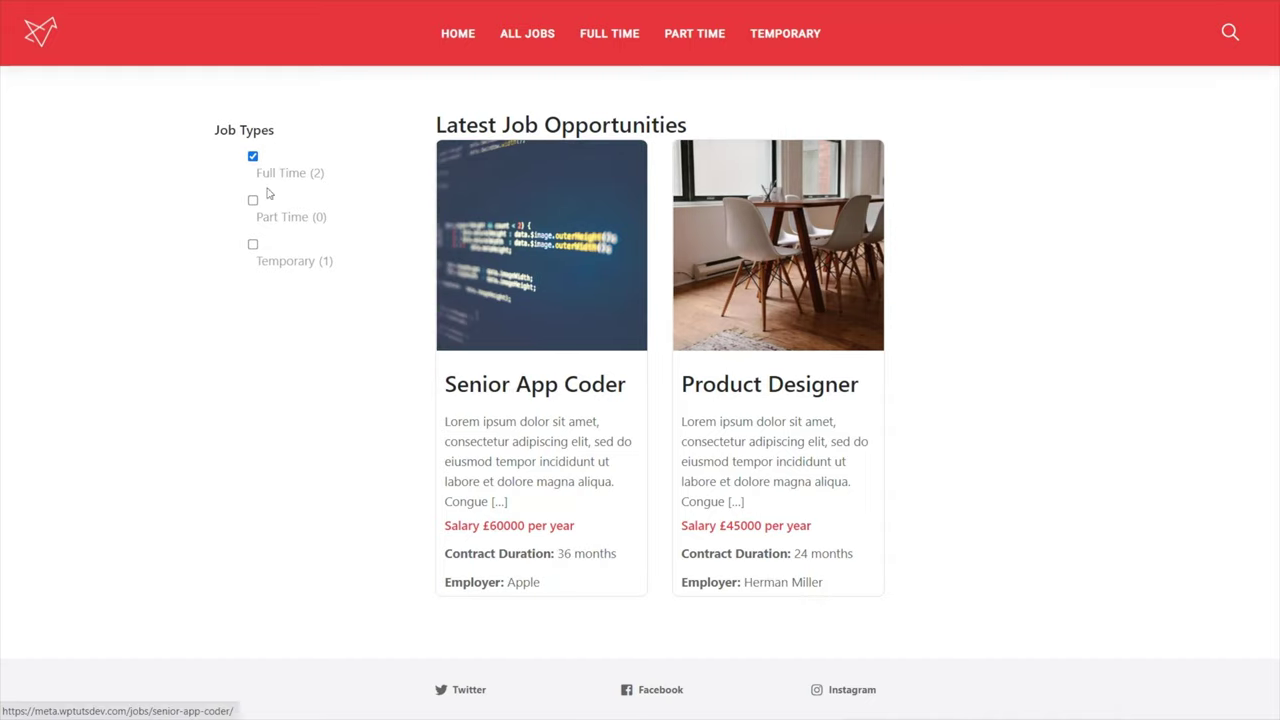
left_click(252, 157)
left_click(252, 245)
left_click(252, 245)
left_click(253, 201)
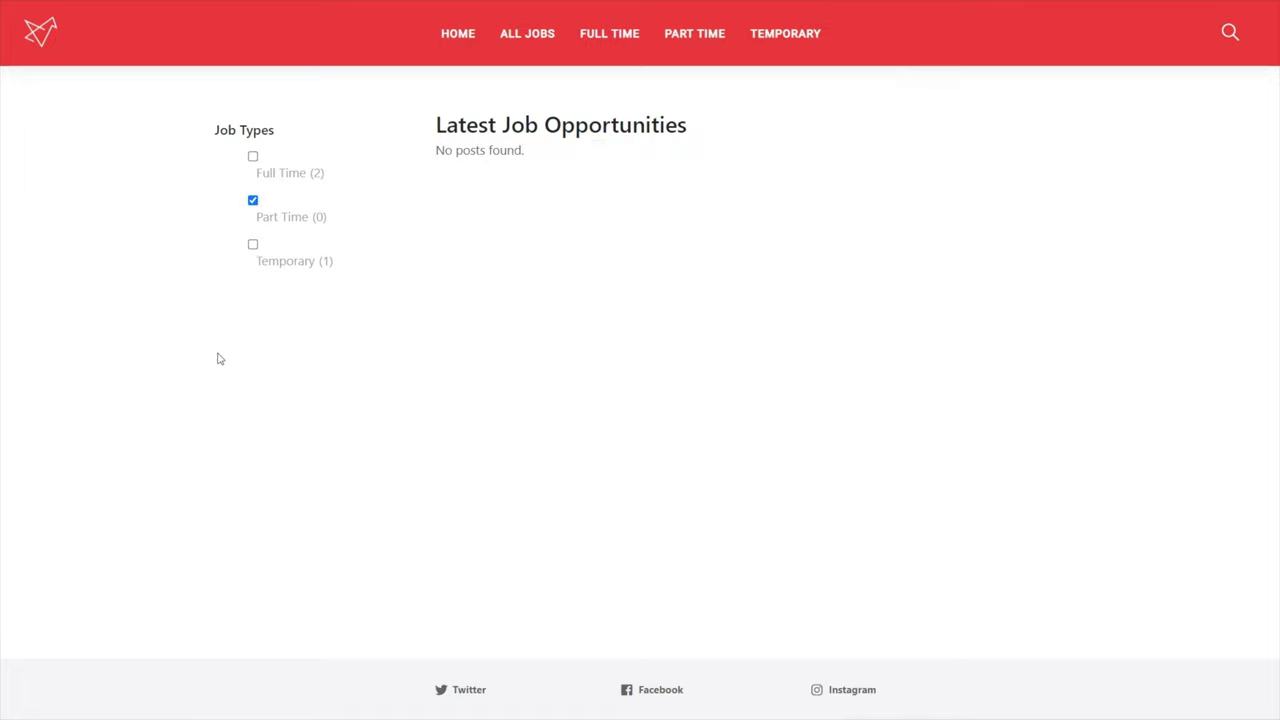
left_click(253, 201)
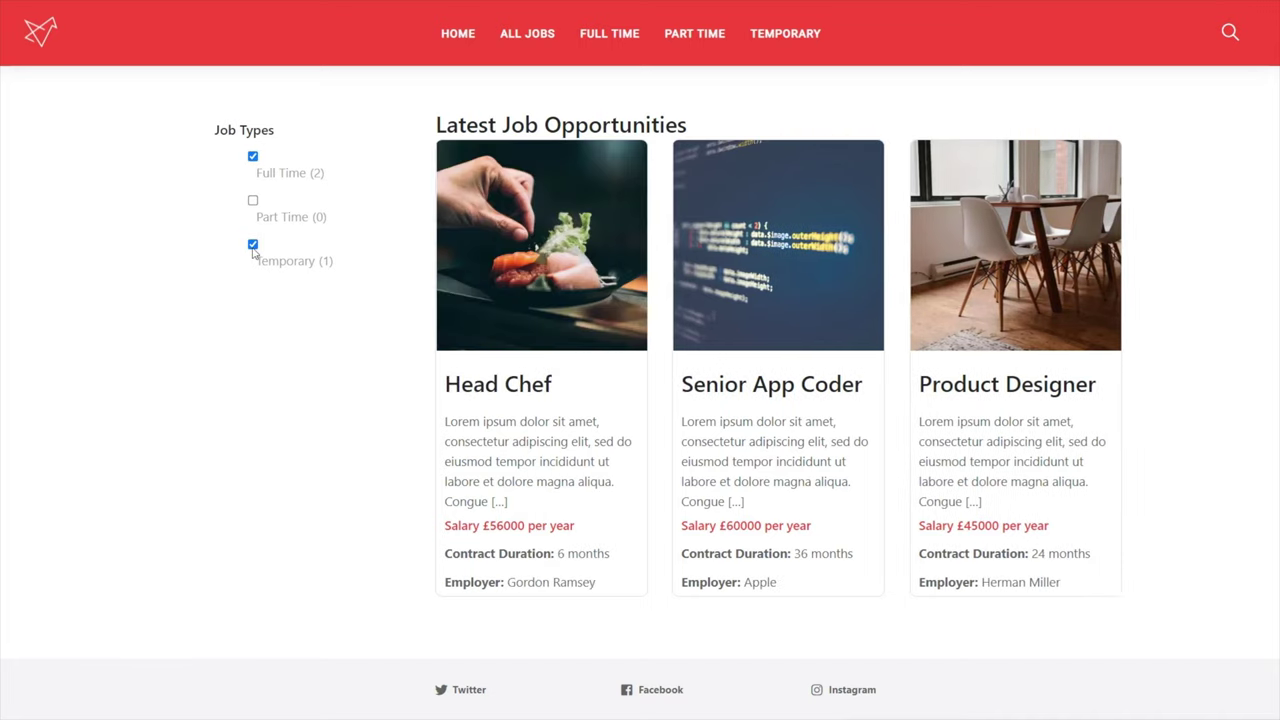
left_click(253, 249)
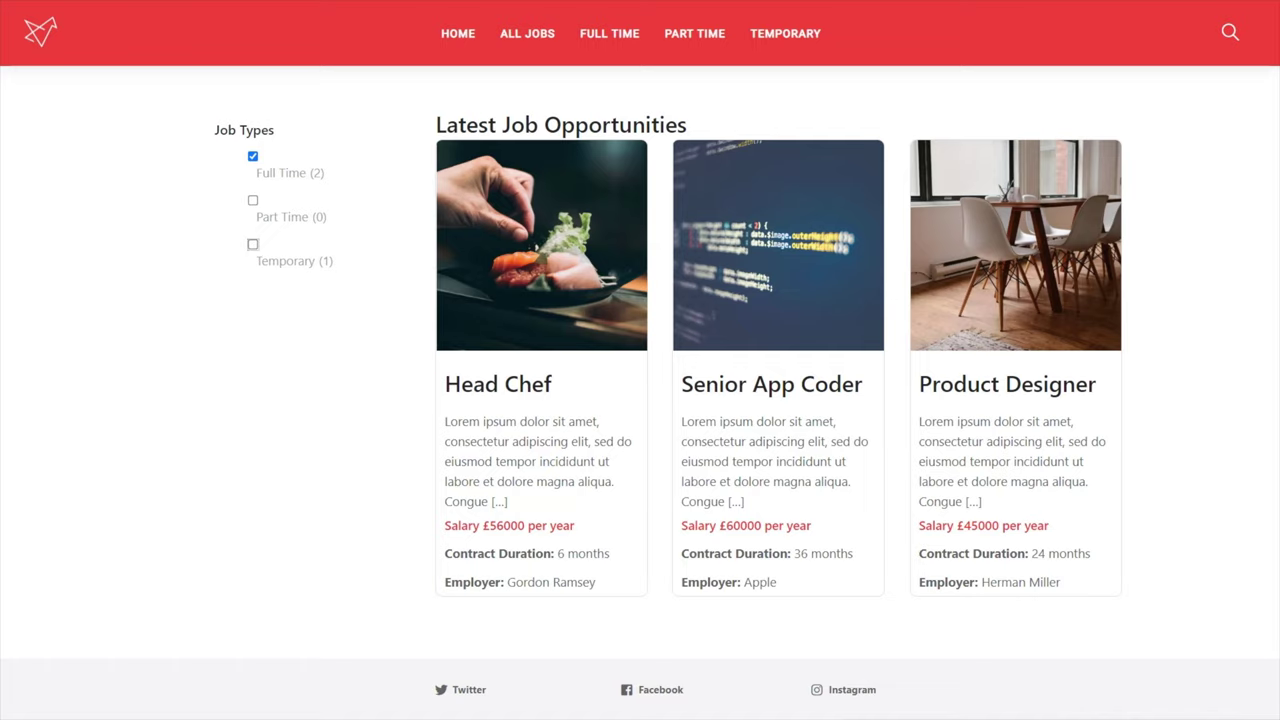